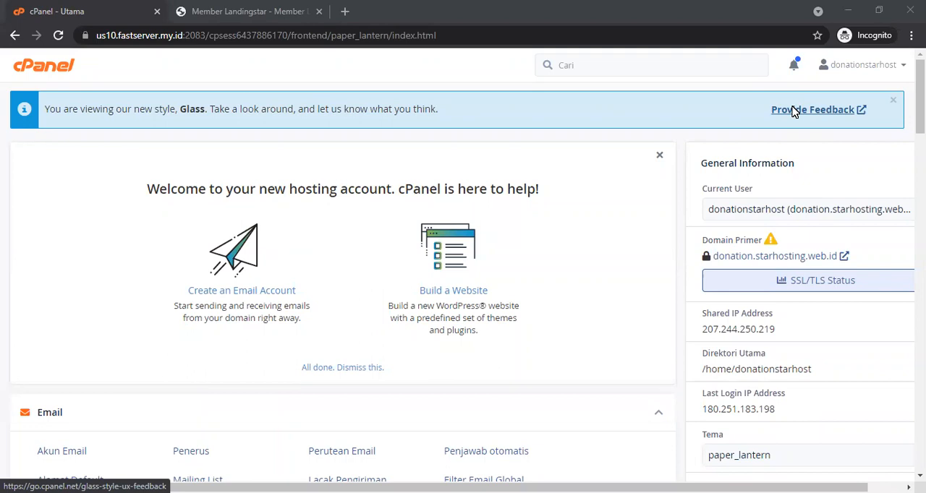
Step: Dismiss the Glass style notice and scroll through the cPanel dashboard tools
{"action": "left_click", "coordinate": [894, 101]}
{"action": "scroll", "coordinate": [796, 217], "scroll_direction": "down", "scroll_amount": 2}
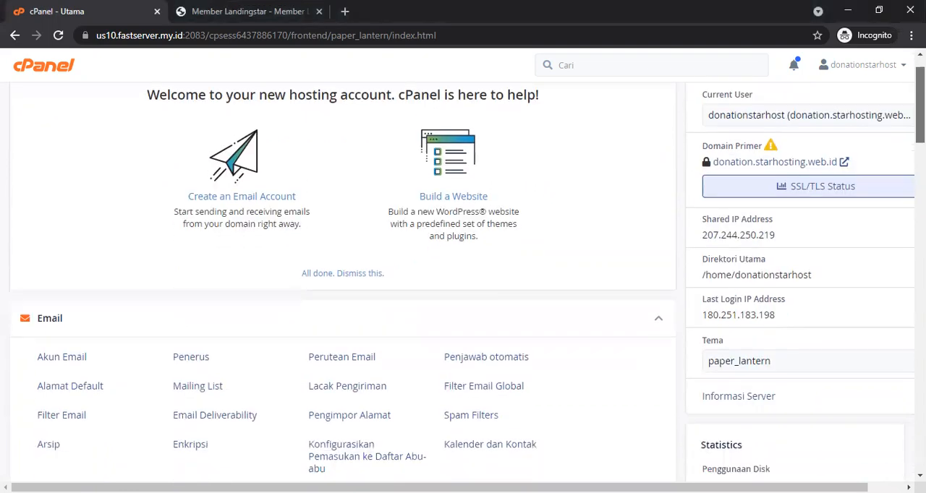
{"action": "scroll", "coordinate": [463, 275], "scroll_direction": "down", "scroll_amount": 6}
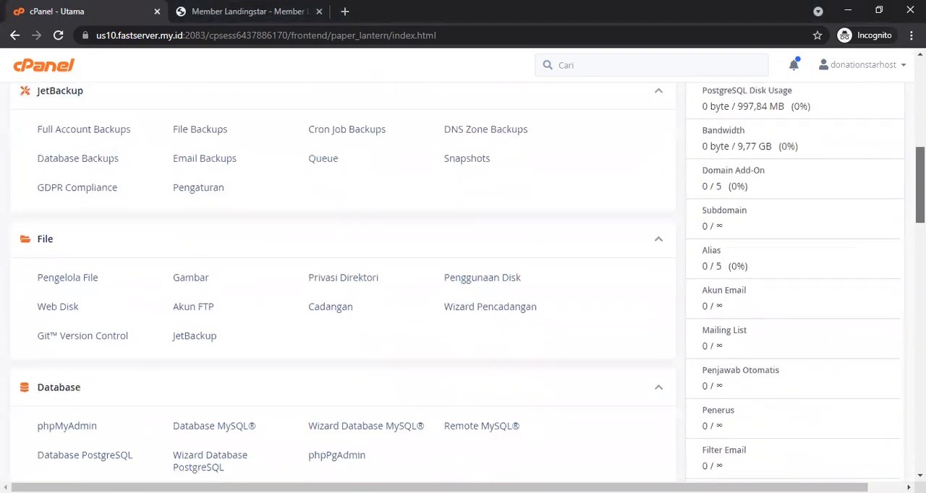
{"action": "scroll", "coordinate": [463, 275], "scroll_direction": "up", "scroll_amount": 7}
Step: Search cPanel for "so" and open Softaculous Apps Installer
{"action": "left_click", "coordinate": [683, 65]}
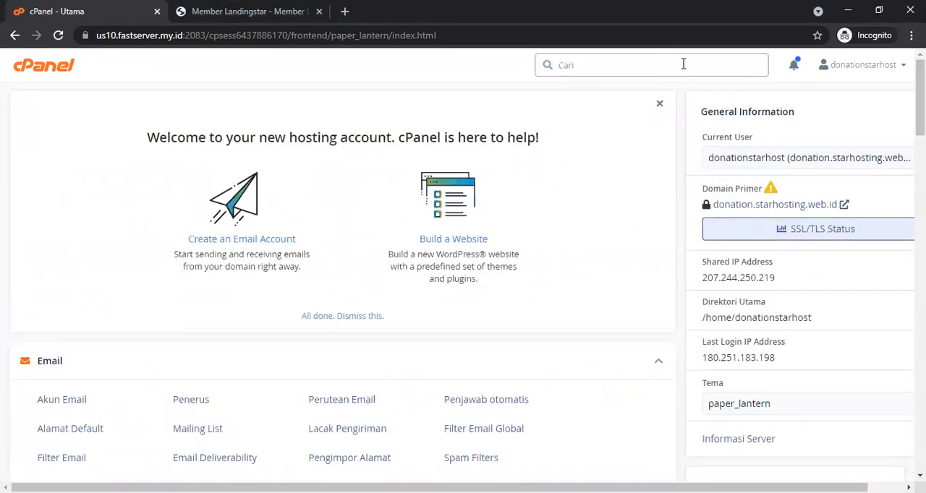
{"action": "type", "text": "so"}
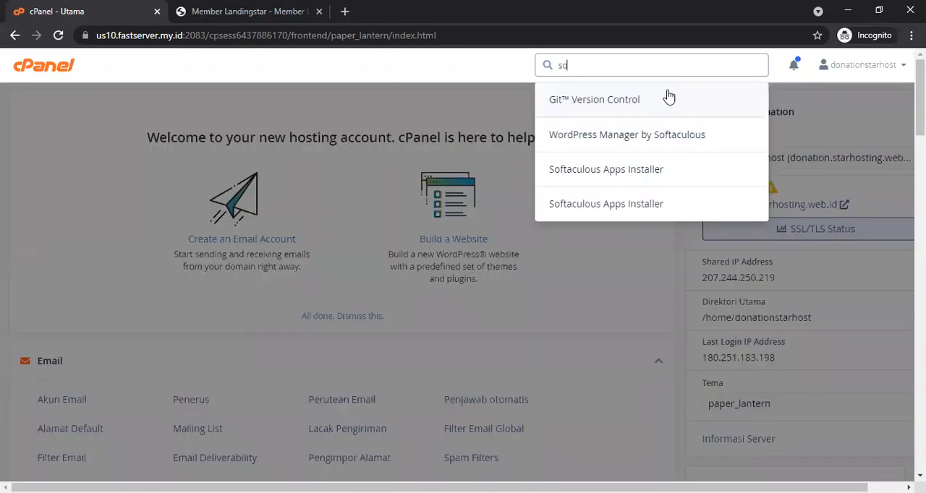
{"action": "left_click", "coordinate": [635, 177]}
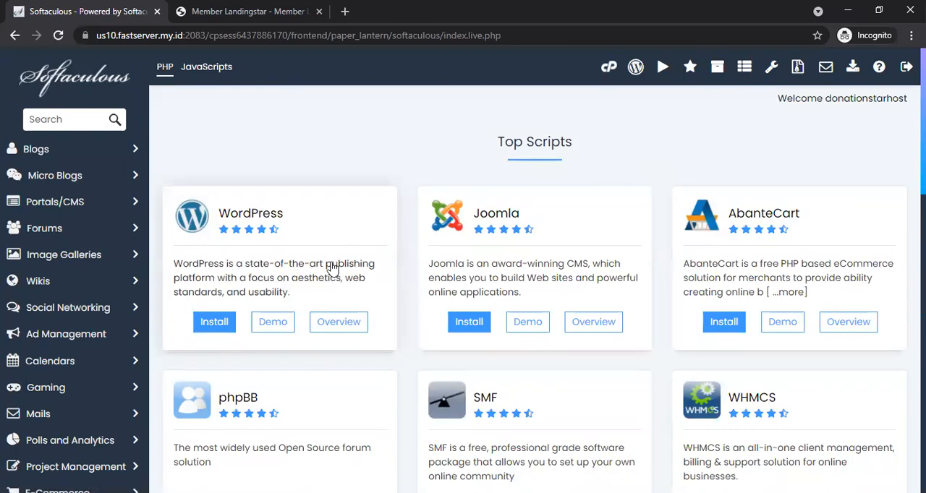
Step: Start a WordPress install and clear the "wp" installation directory so it installs at the domain root
{"action": "left_click", "coordinate": [224, 323]}
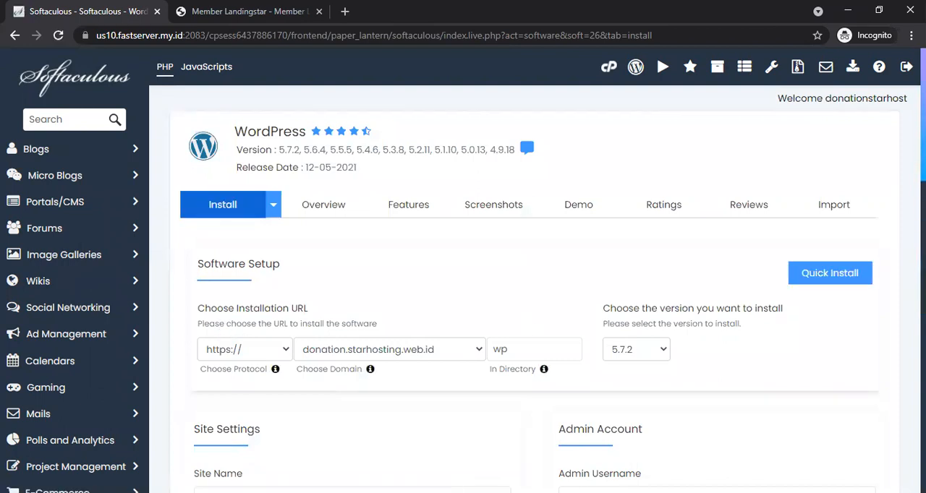
{"action": "scroll", "coordinate": [533, 327], "scroll_direction": "down", "scroll_amount": 1}
{"action": "left_click", "coordinate": [457, 309]}
{"action": "left_click", "coordinate": [457, 308]}
{"action": "left_click", "coordinate": [518, 305]}
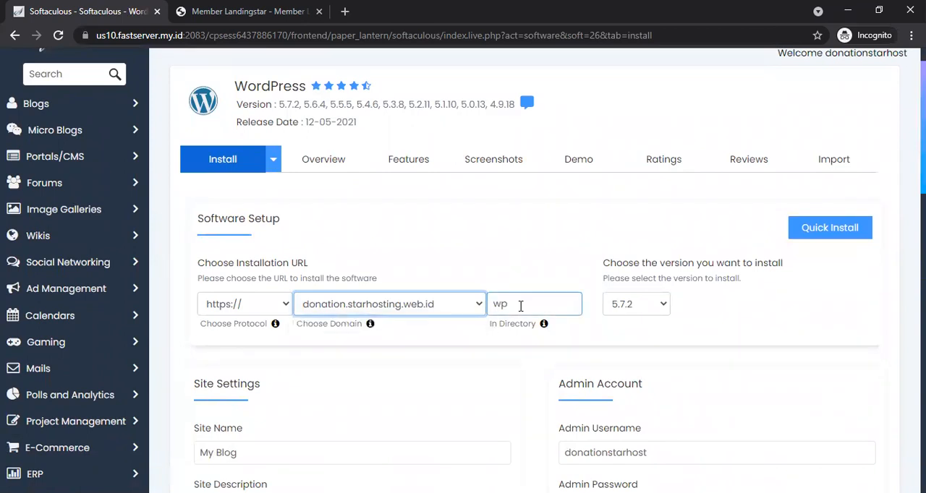
{"action": "left_click_drag", "start_coordinate": [522, 305], "coordinate": [491, 305]}
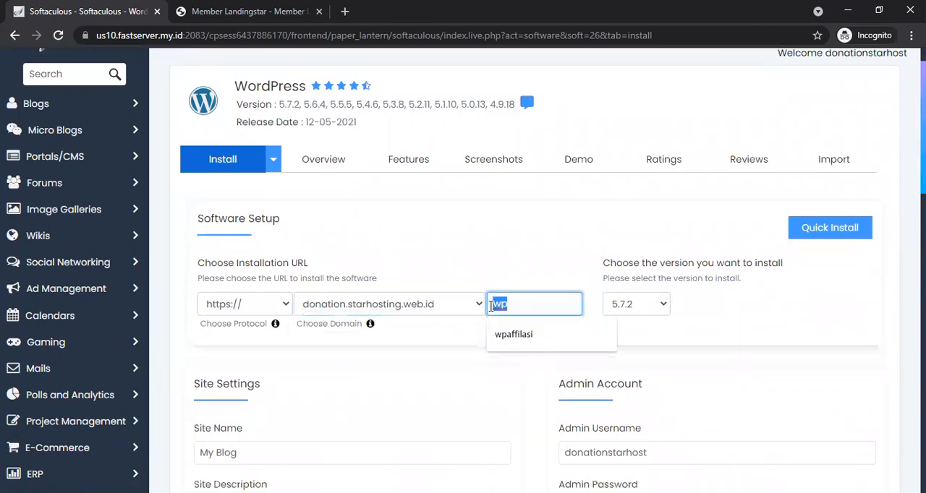
{"action": "key", "text": "BackSpace"}
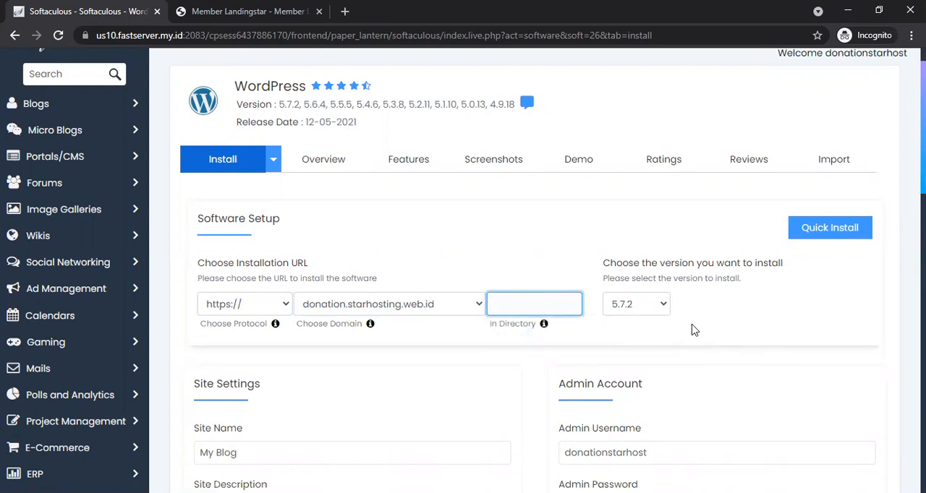
Step: Select WordPress version 5.7.2 for the installation
{"action": "left_click", "coordinate": [629, 308]}
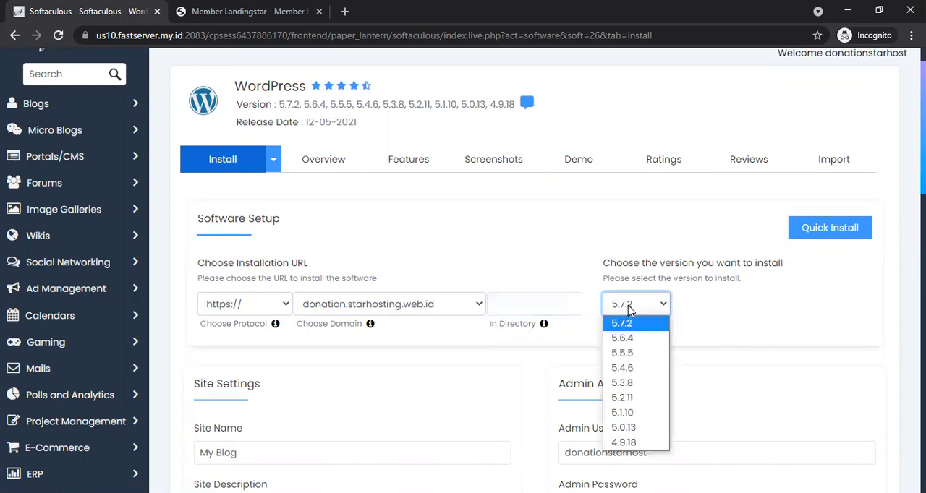
{"action": "left_click", "coordinate": [629, 310]}
{"action": "scroll", "coordinate": [527, 270], "scroll_direction": "down", "scroll_amount": 3}
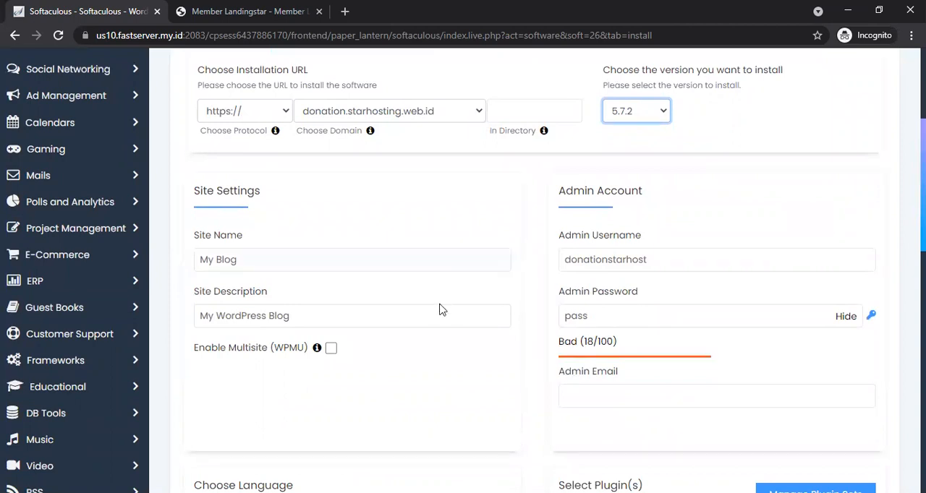
Step: Set the admin username to admin and enter the admin account password
{"action": "double_click", "coordinate": [693, 258]}
{"action": "type", "text": "admin"}
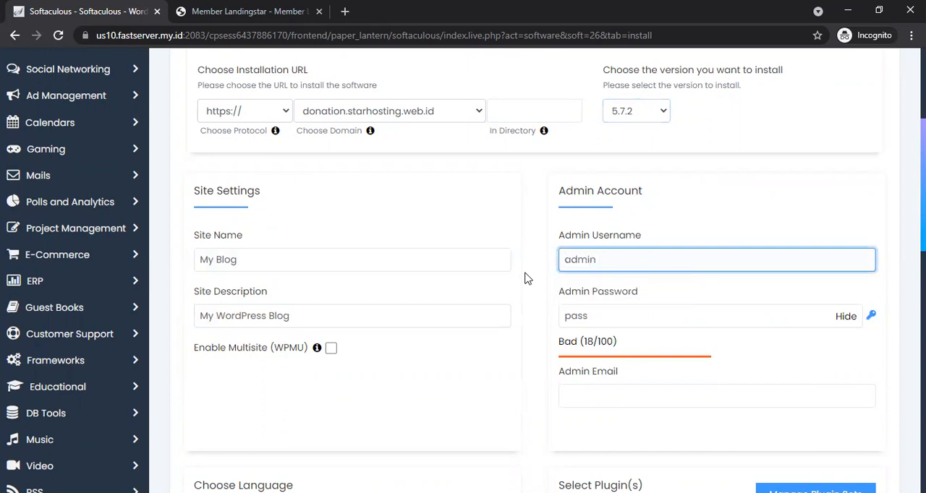
{"action": "key", "text": "Tab"}
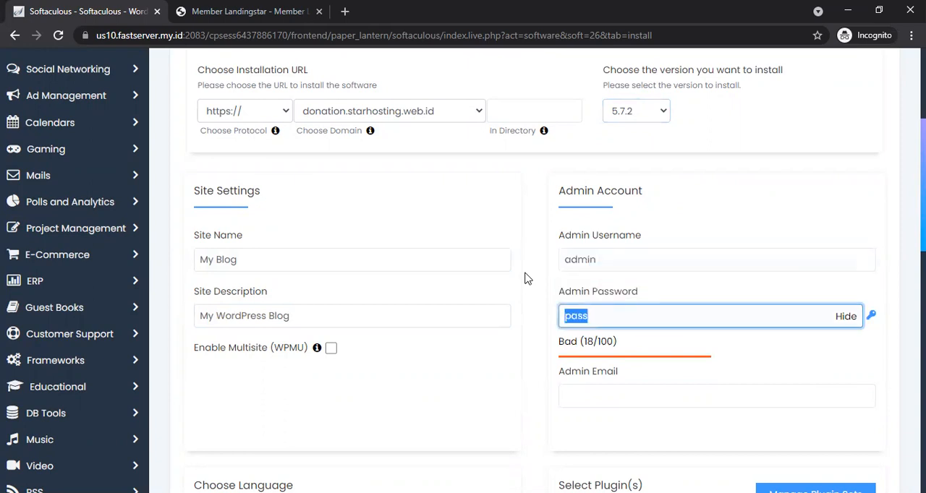
{"action": "type", "text": "admin123"}
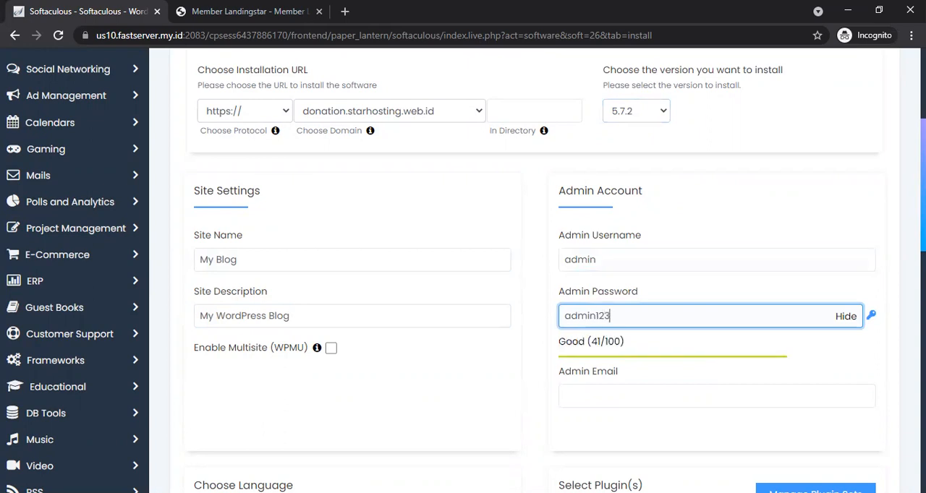
Step: Fill in the admin e-mail address from the browser's saved suggestions
{"action": "scroll", "coordinate": [870, 256], "scroll_direction": "down", "scroll_amount": 2}
{"action": "left_click", "coordinate": [752, 287]}
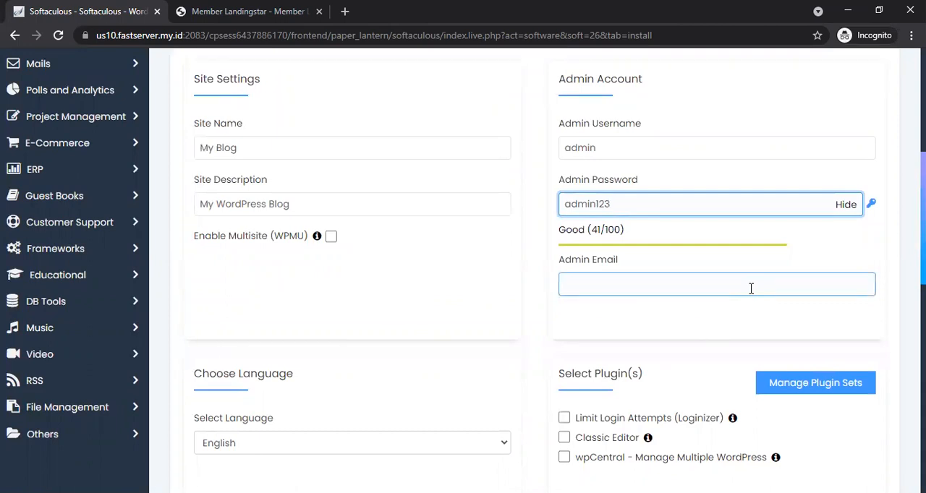
{"action": "left_click", "coordinate": [751, 288]}
{"action": "left_click", "coordinate": [615, 64]}
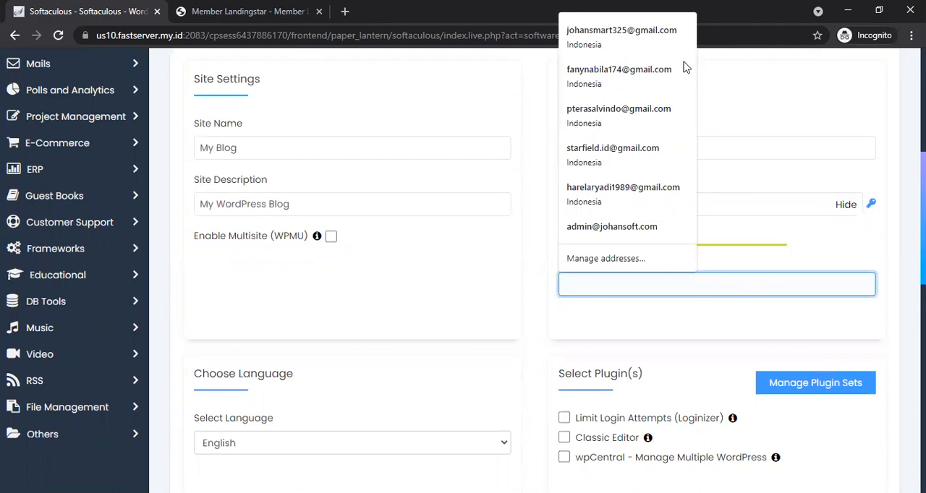
{"action": "key", "text": "Down"}
{"action": "key", "text": "Return"}
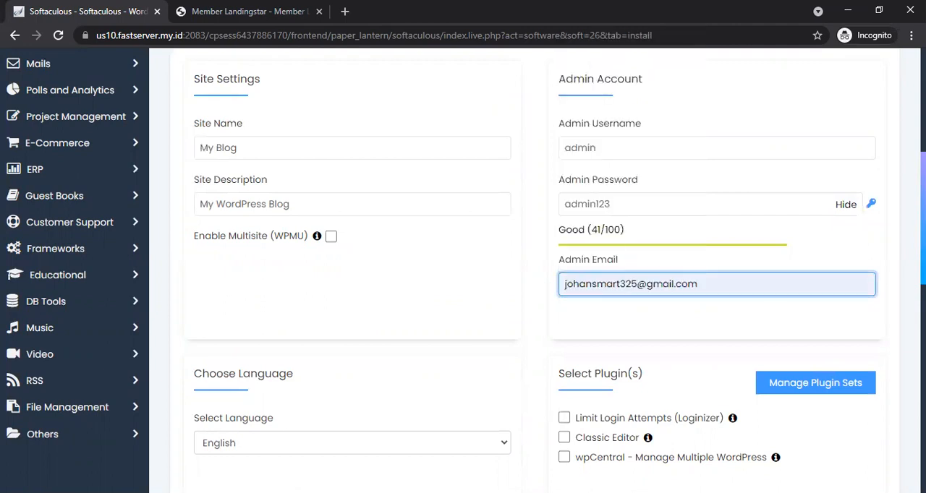
Step: Enable the Classic Editor plugin for the installation
{"action": "scroll", "coordinate": [463, 271], "scroll_direction": "down", "scroll_amount": 1}
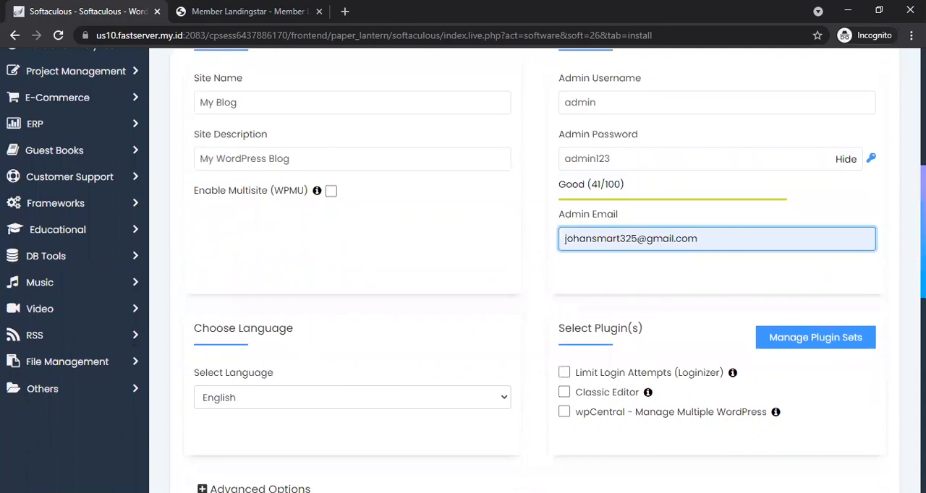
{"action": "scroll", "coordinate": [535, 275], "scroll_direction": "down", "scroll_amount": 1}
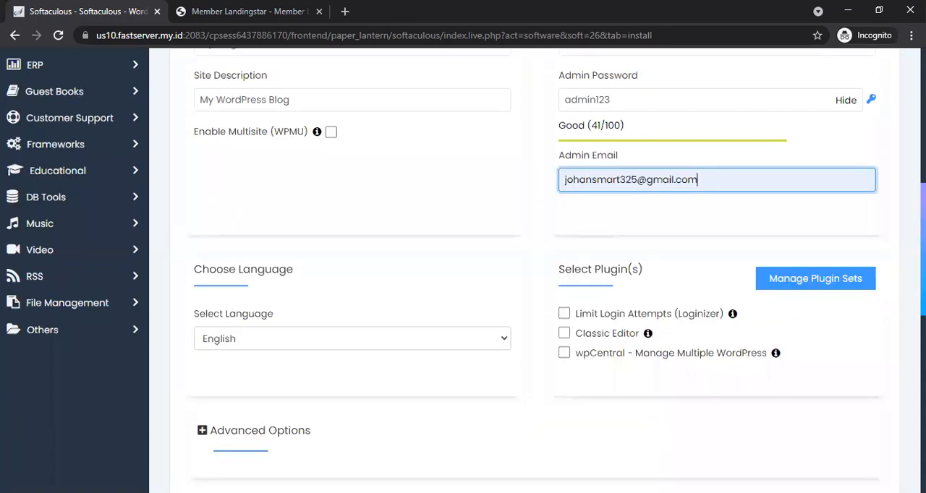
{"action": "scroll", "coordinate": [535, 275], "scroll_direction": "down", "scroll_amount": 1}
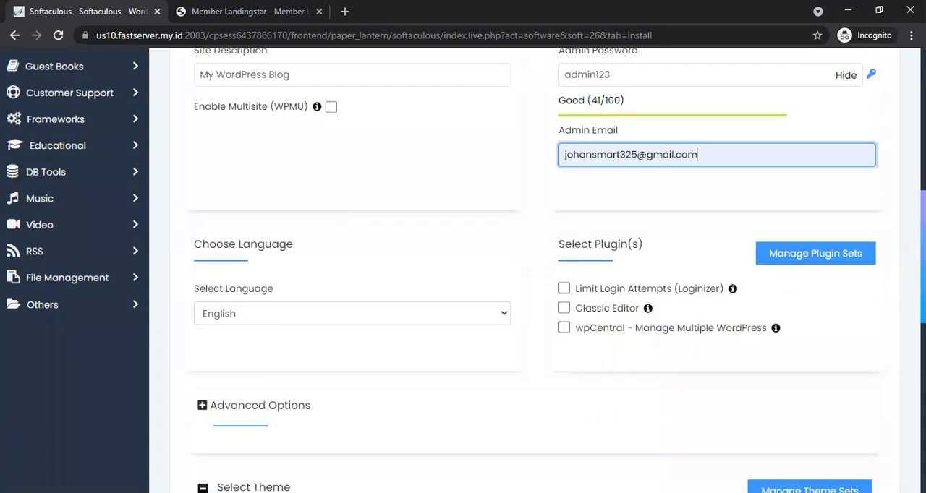
{"action": "scroll", "coordinate": [535, 274], "scroll_direction": "up", "scroll_amount": 1}
{"action": "scroll", "coordinate": [728, 262], "scroll_direction": "down", "scroll_amount": 1}
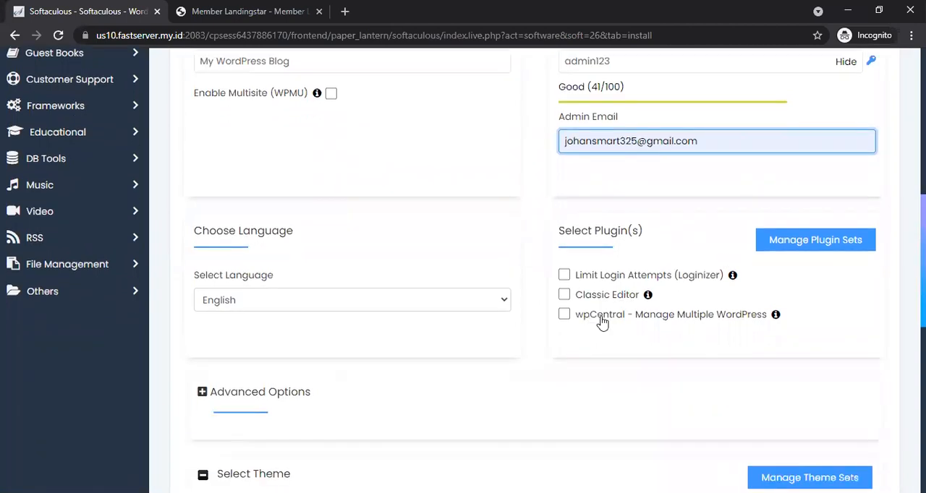
{"action": "left_click", "coordinate": [564, 296]}
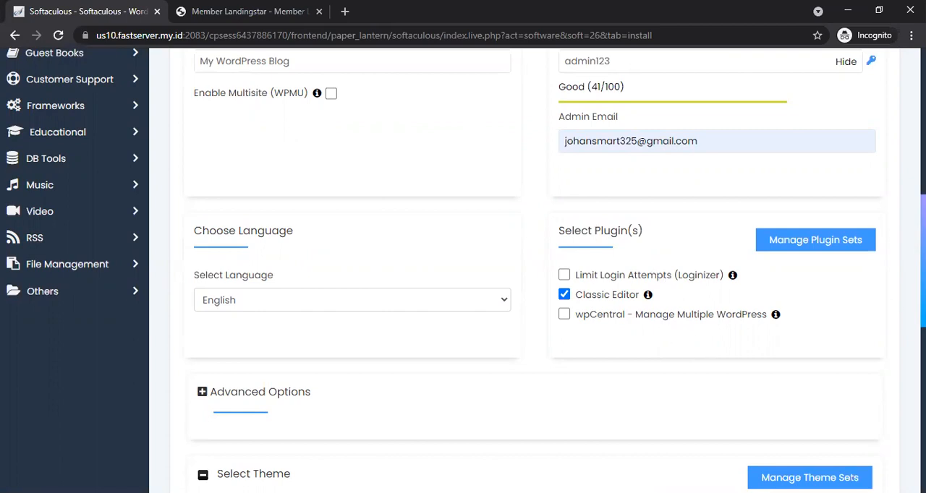
Step: Review the installation's Advanced Options and theme selection sections
{"action": "scroll", "coordinate": [535, 270], "scroll_direction": "down", "scroll_amount": 6}
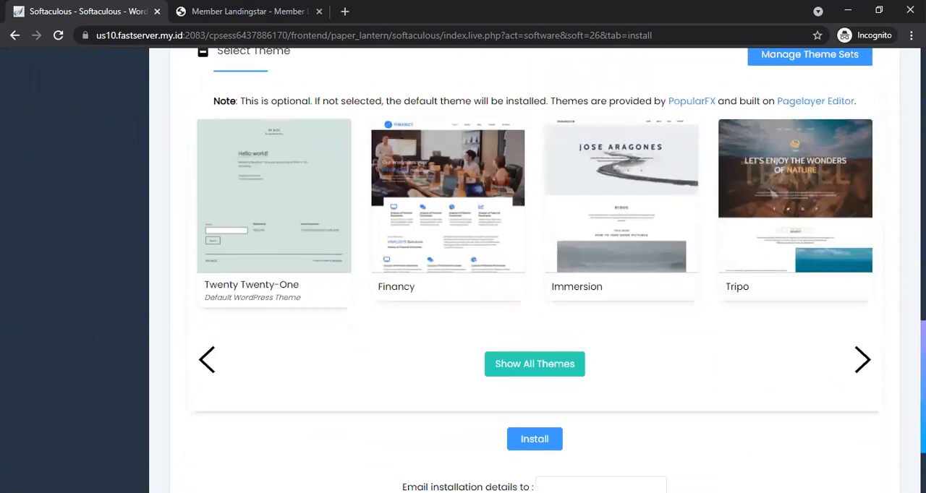
{"action": "scroll", "coordinate": [535, 270], "scroll_direction": "up", "scroll_amount": 3}
{"action": "scroll", "coordinate": [535, 271], "scroll_direction": "up", "scroll_amount": 2}
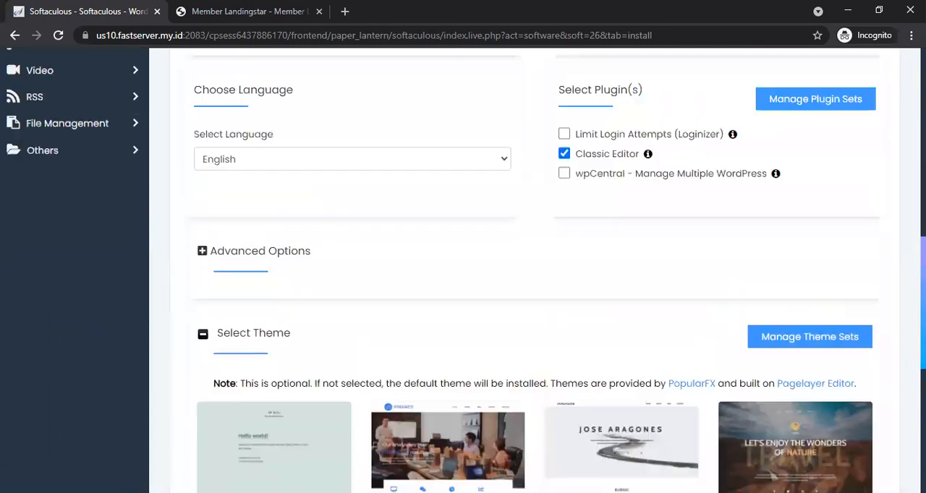
{"action": "scroll", "coordinate": [536, 271], "scroll_direction": "down", "scroll_amount": 1}
{"action": "scroll", "coordinate": [535, 271], "scroll_direction": "down", "scroll_amount": 5}
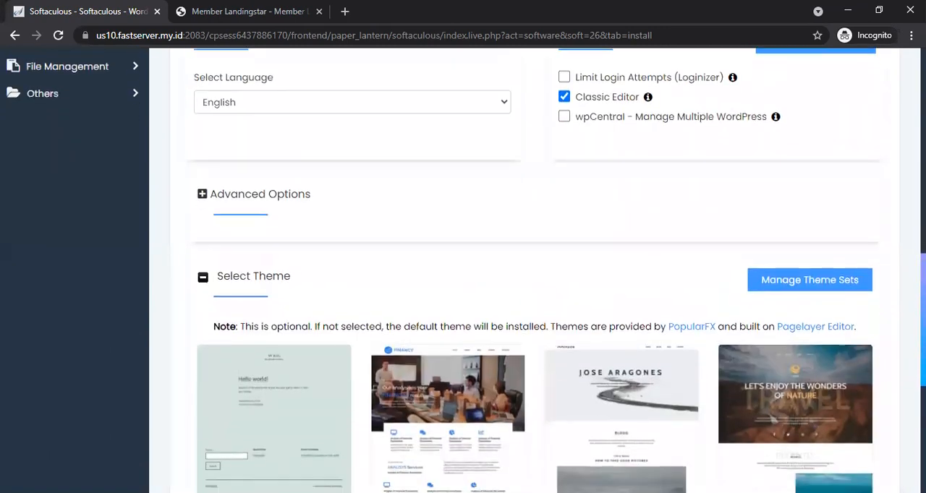
{"action": "scroll", "coordinate": [535, 271], "scroll_direction": "up", "scroll_amount": 4}
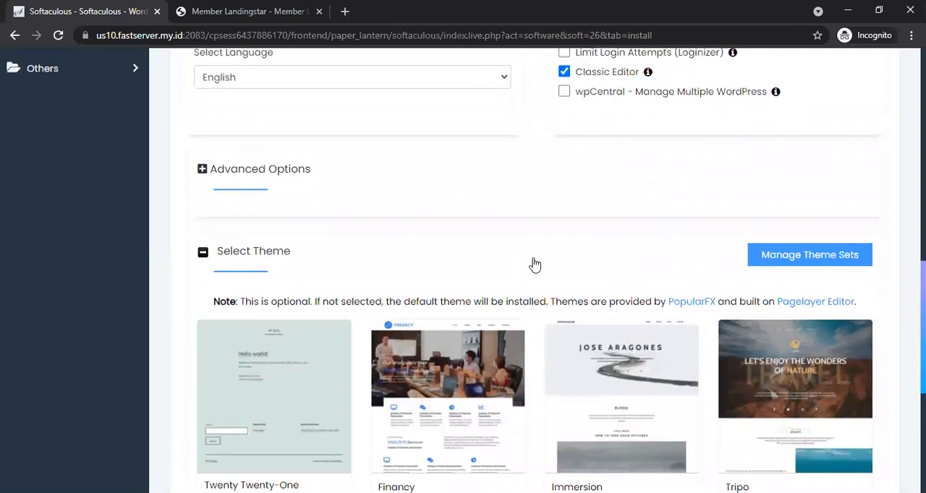
{"action": "left_click", "coordinate": [247, 174]}
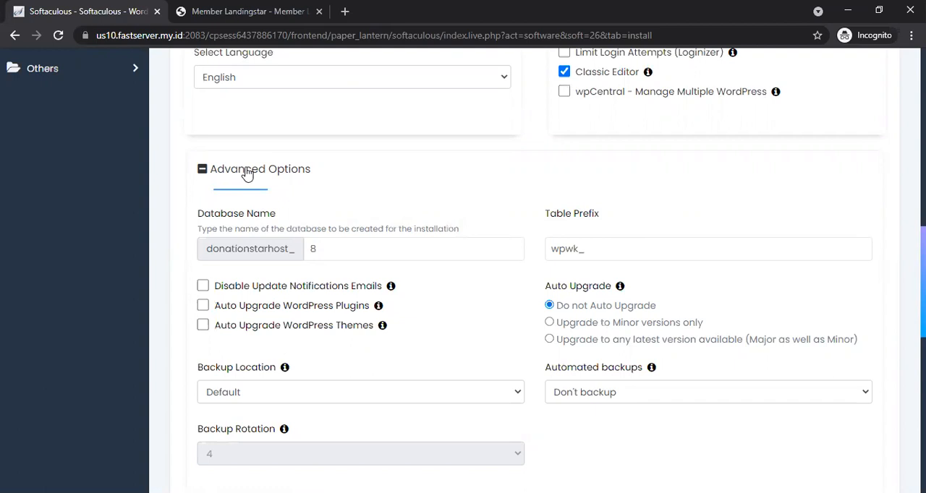
{"action": "left_click", "coordinate": [246, 171]}
Step: Start the WordPress installation
{"action": "scroll", "coordinate": [246, 174], "scroll_direction": "down", "scroll_amount": 2}
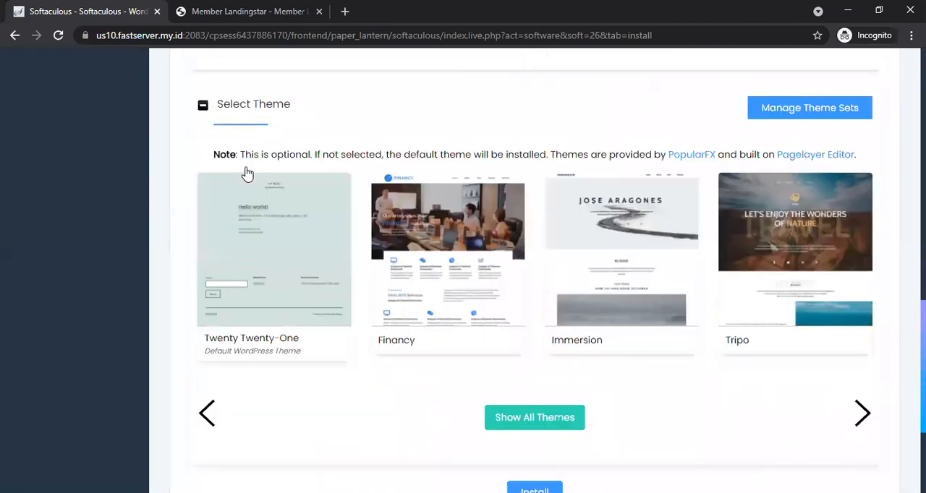
{"action": "scroll", "coordinate": [246, 174], "scroll_direction": "down", "scroll_amount": 2}
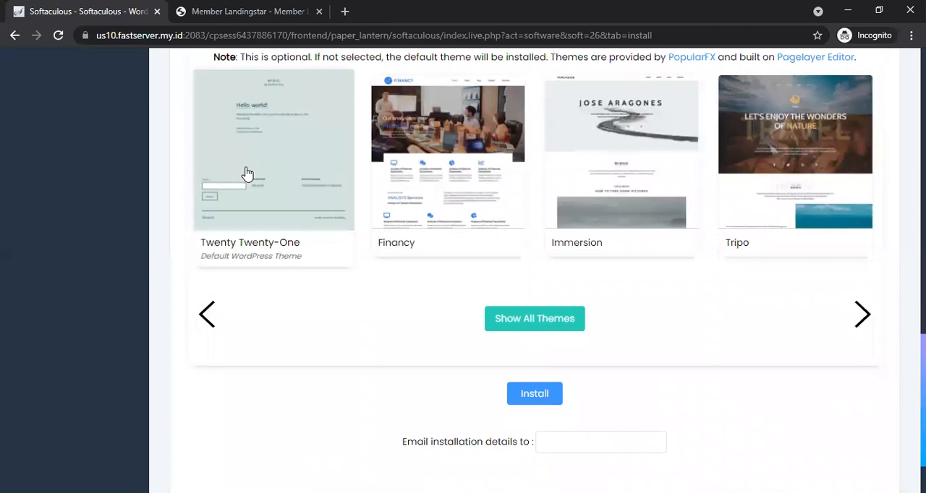
{"action": "left_click", "coordinate": [539, 395]}
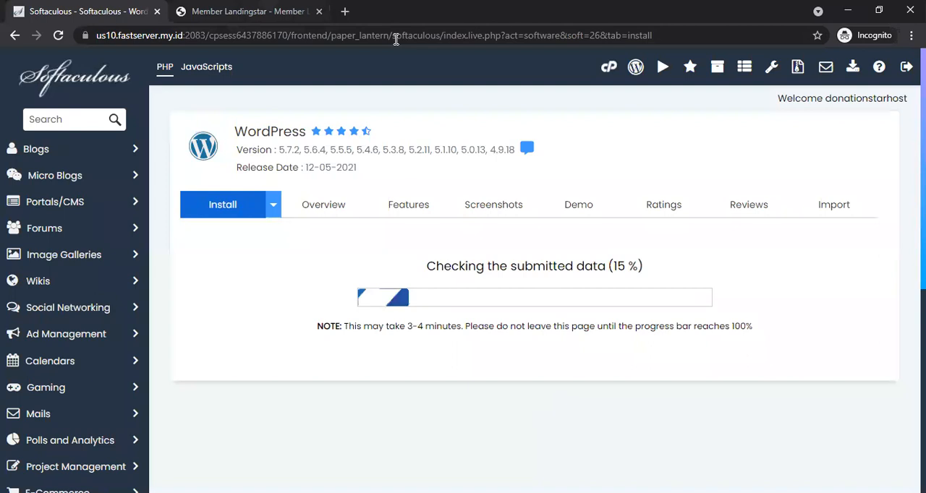
Step: Browse the Landingstar member area's product access and download page while the install runs
{"action": "key", "text": "ctrl+Tab"}
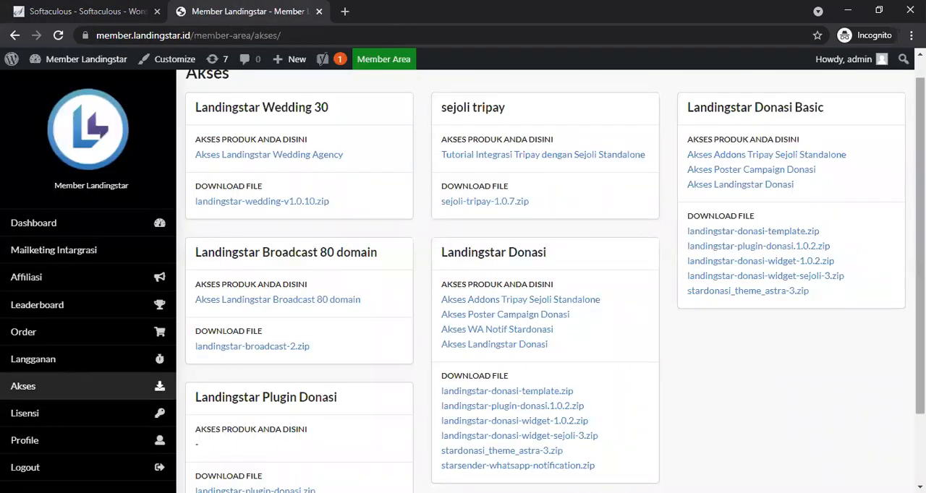
{"action": "scroll", "coordinate": [555, 275], "scroll_direction": "down", "scroll_amount": 1}
{"action": "mouse_move", "coordinate": [920, 282]}
{"action": "left_mouse_down"}
{"action": "mouse_move", "coordinate": [920, 268]}
{"action": "mouse_move", "coordinate": [920, 281]}
{"action": "left_mouse_up"}
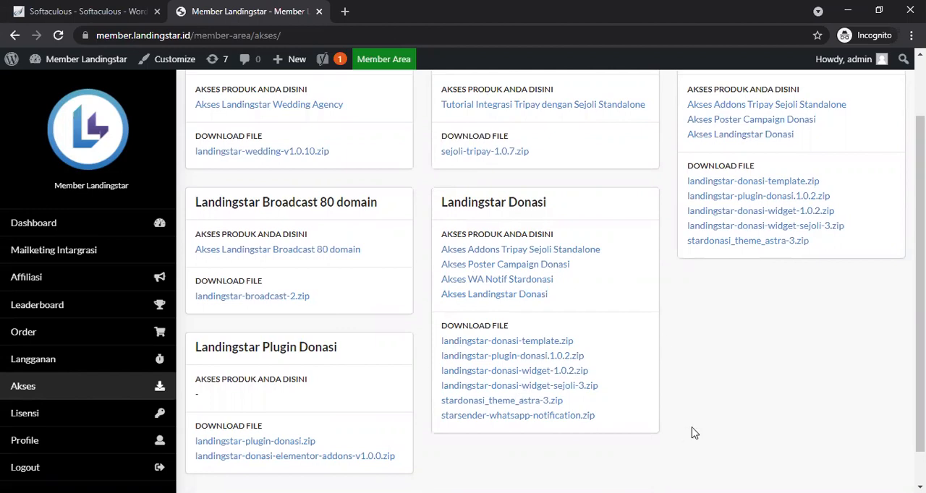
{"action": "left_click_drag", "start_coordinate": [920, 289], "coordinate": [920, 316]}
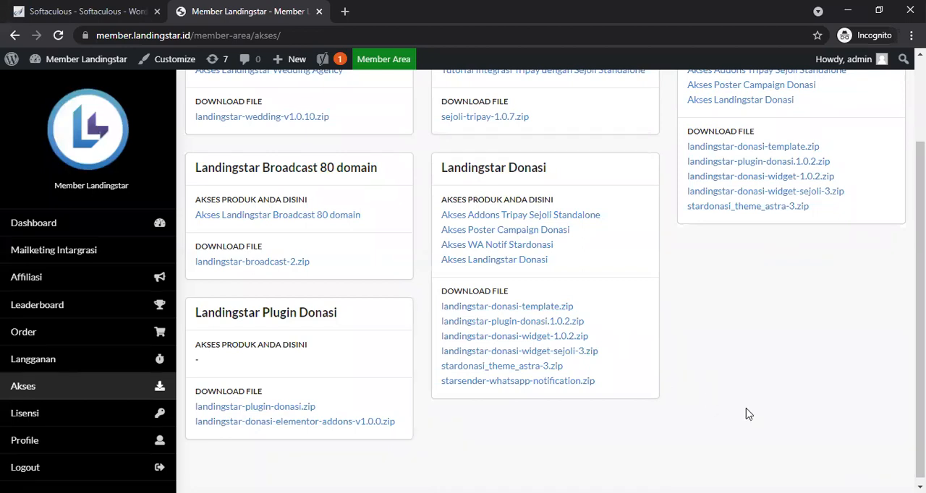
{"action": "left_click_drag", "start_coordinate": [920, 258], "coordinate": [920, 168]}
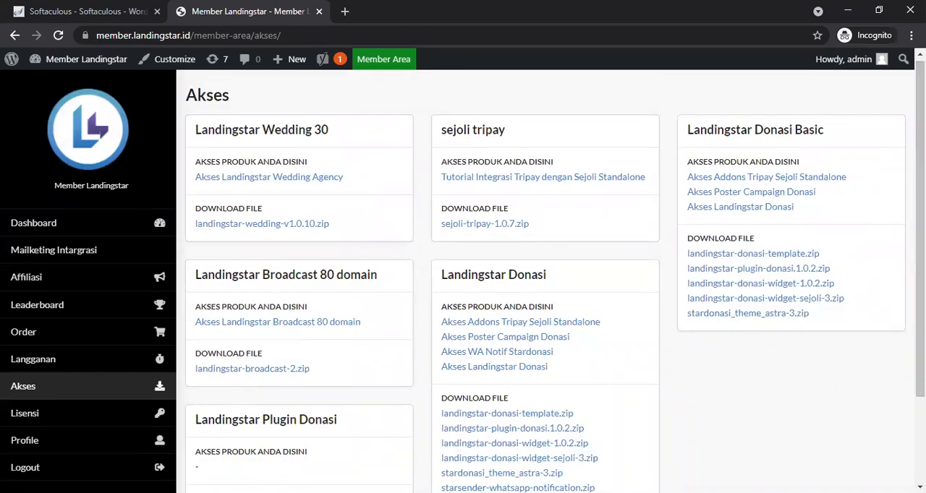
{"action": "scroll", "coordinate": [555, 277], "scroll_direction": "down", "scroll_amount": 2}
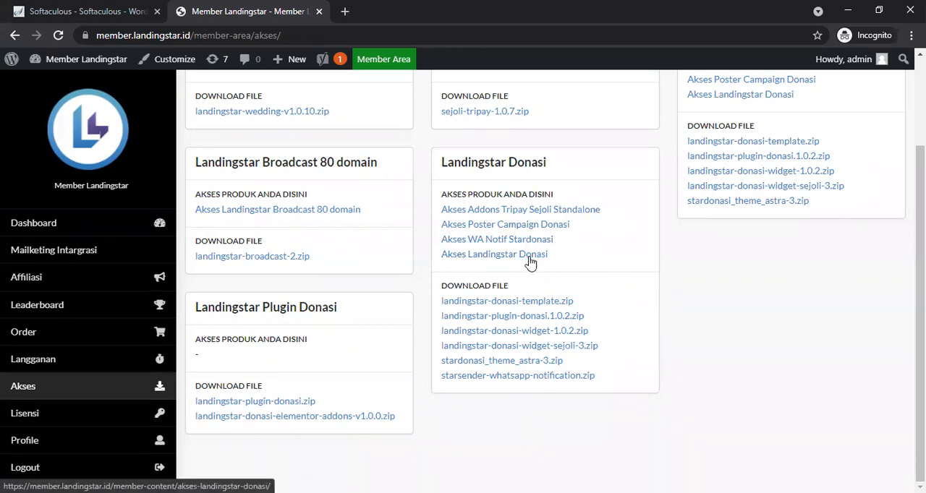
Step: Return to Softaculous and open the new site's administrative URL in a new tab
{"action": "left_click", "coordinate": [112, 6]}
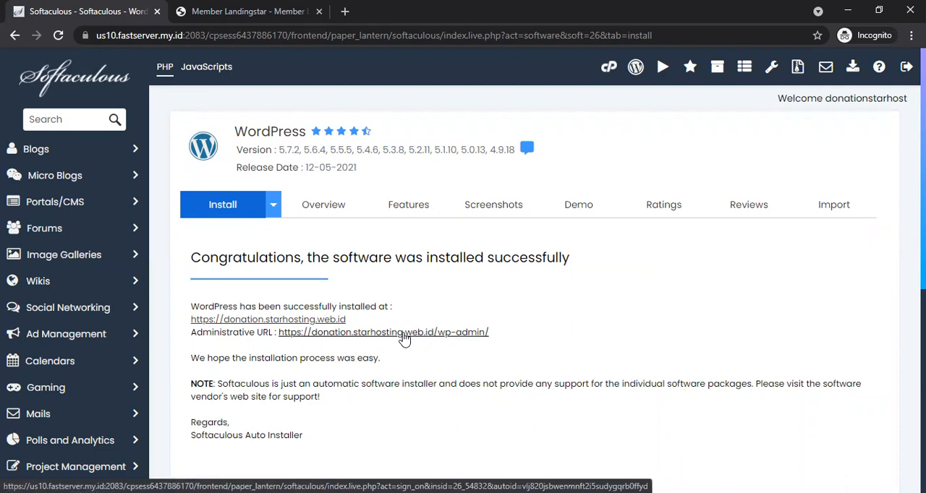
{"action": "left_click", "coordinate": [405, 333]}
{"action": "left_click", "coordinate": [230, 8]}
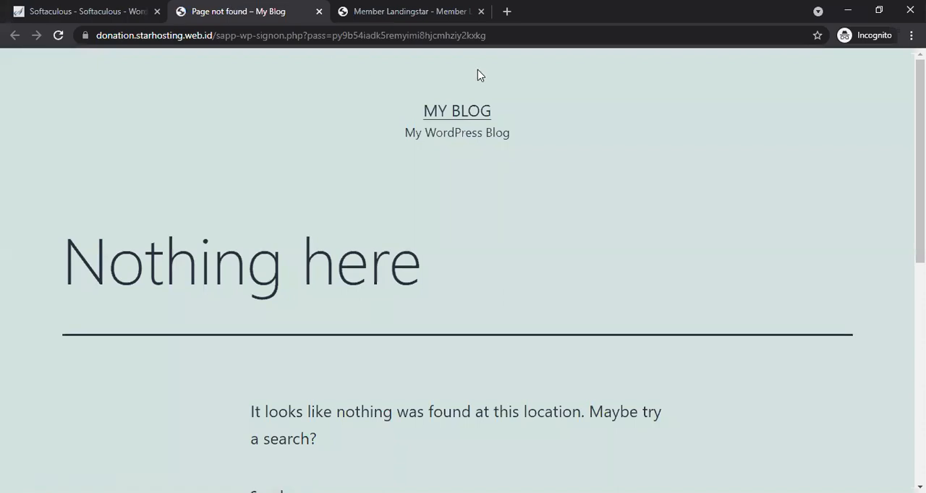
{"action": "left_click", "coordinate": [496, 36]}
{"action": "left_click", "coordinate": [498, 37]}
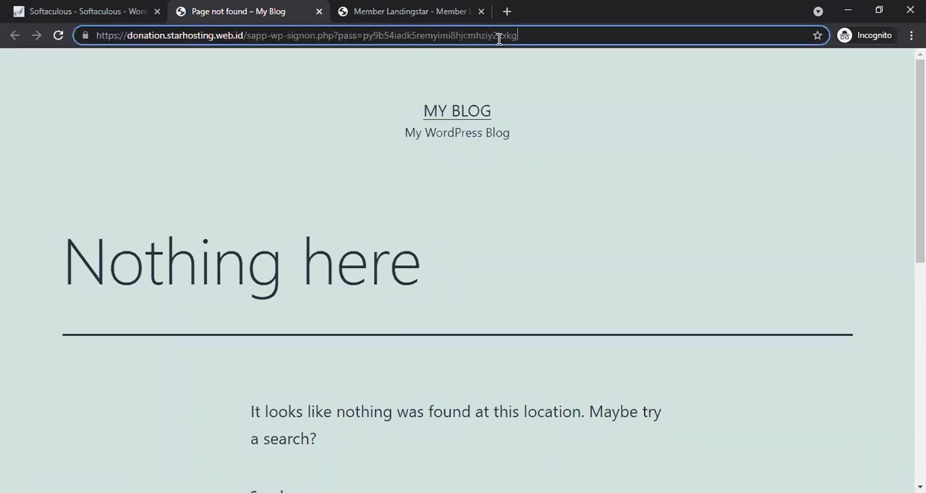
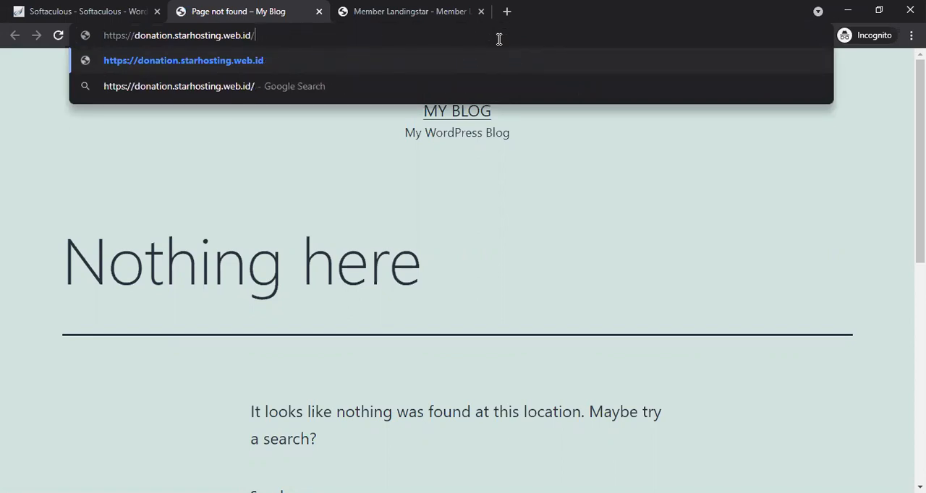
Step: Open the site's wp-admin page and log in as admin with the account password
{"action": "type", "text": "wp-admin"}
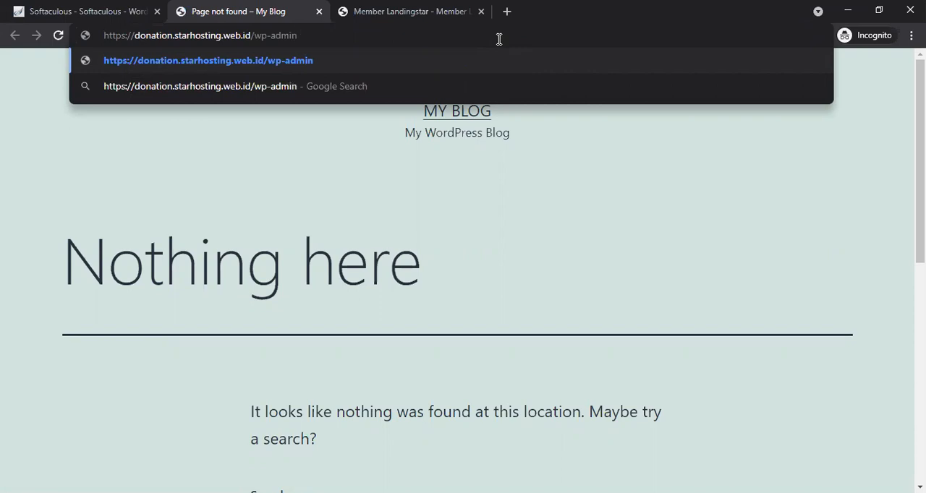
{"action": "key", "text": "Return"}
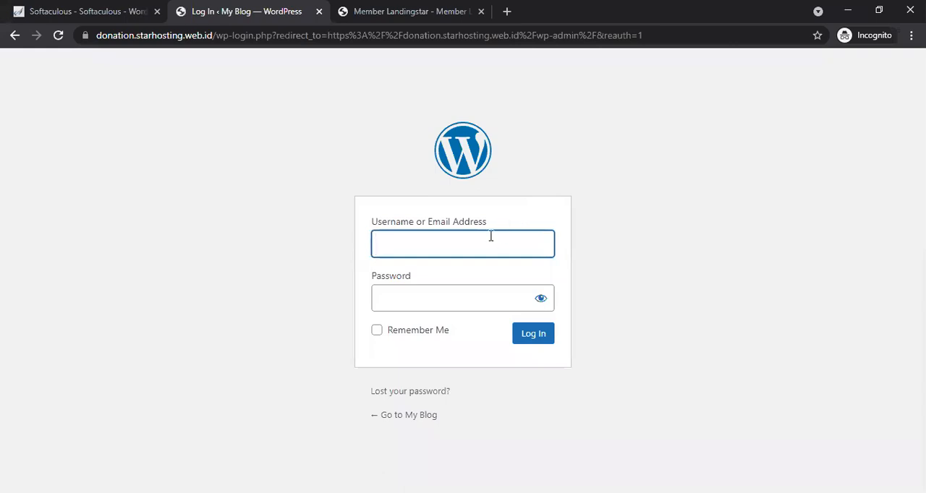
{"action": "type", "text": "admin"}
{"action": "key", "text": "Tab"}
{"action": "type", "text": "••••••••"}
{"action": "key", "text": "Return"}
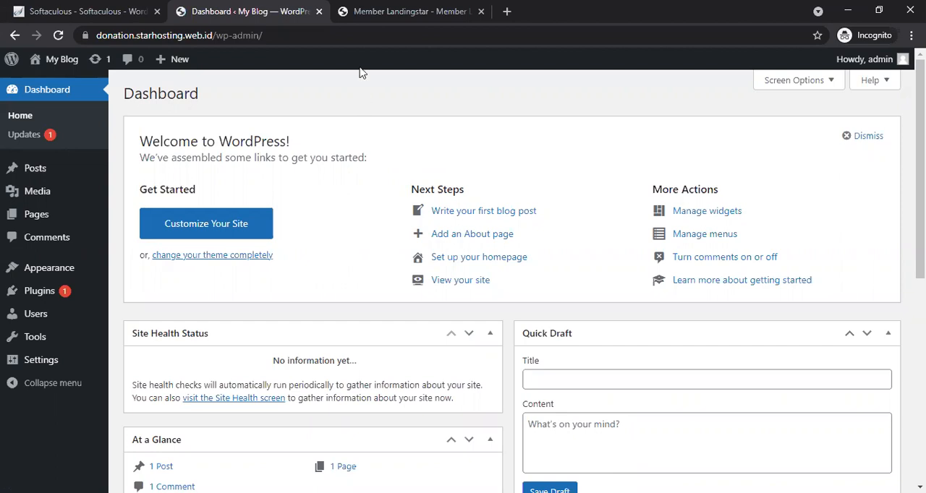
{"action": "key", "text": "ctrl+Tab"}
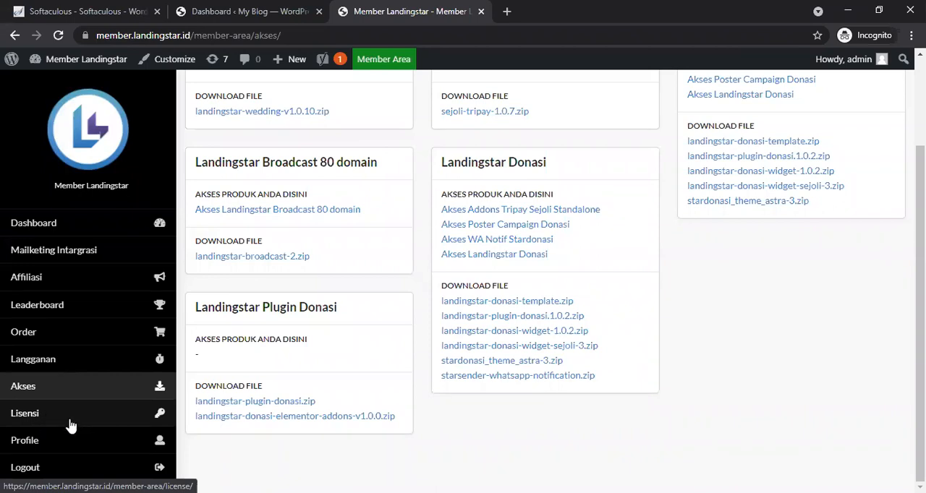
{"action": "left_click", "coordinate": [244, 11]}
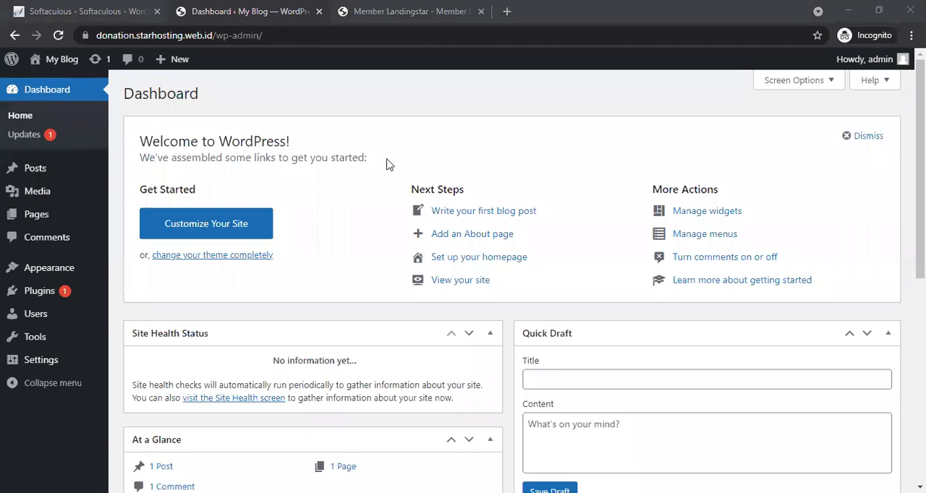
{"action": "key", "text": "ctrl+Tab"}
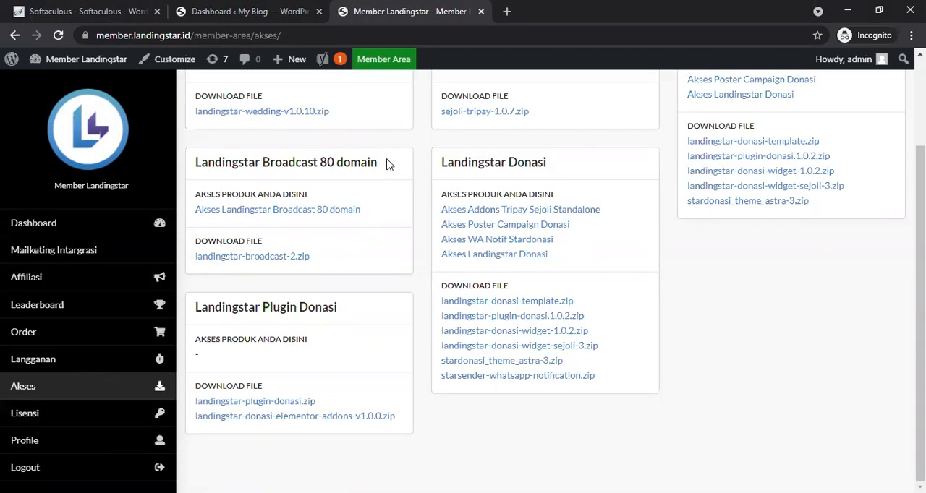
{"action": "left_click", "coordinate": [250, 10]}
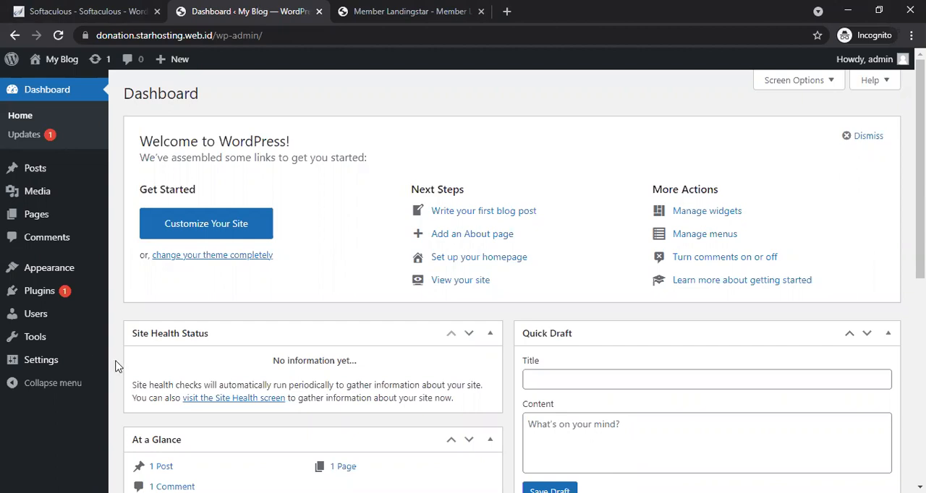
Step: Search the plugin directory for WooCommerce, then install and activate it
{"action": "mouse_move", "coordinate": [51, 295]}
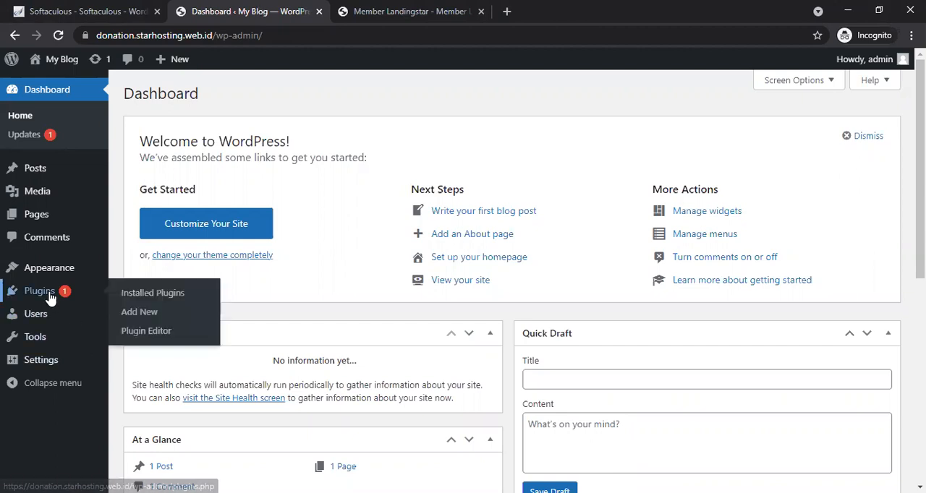
{"action": "left_click", "coordinate": [134, 319]}
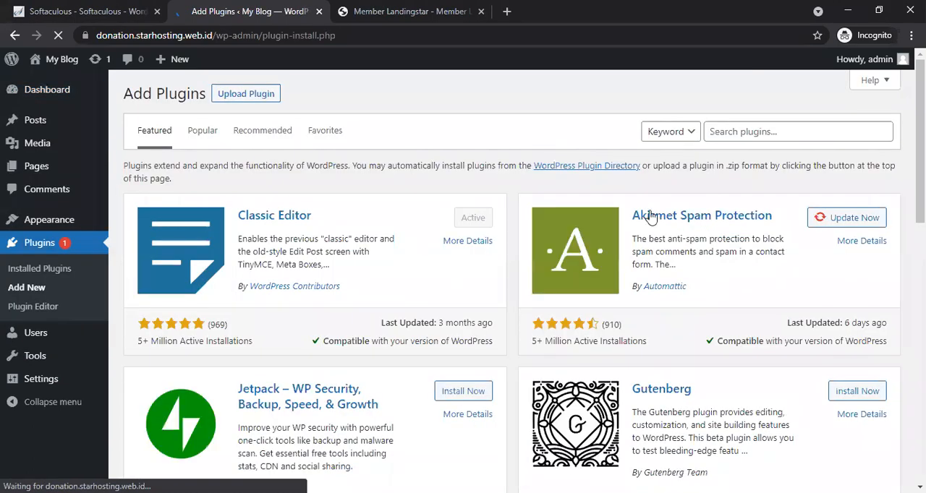
{"action": "left_click", "coordinate": [771, 130]}
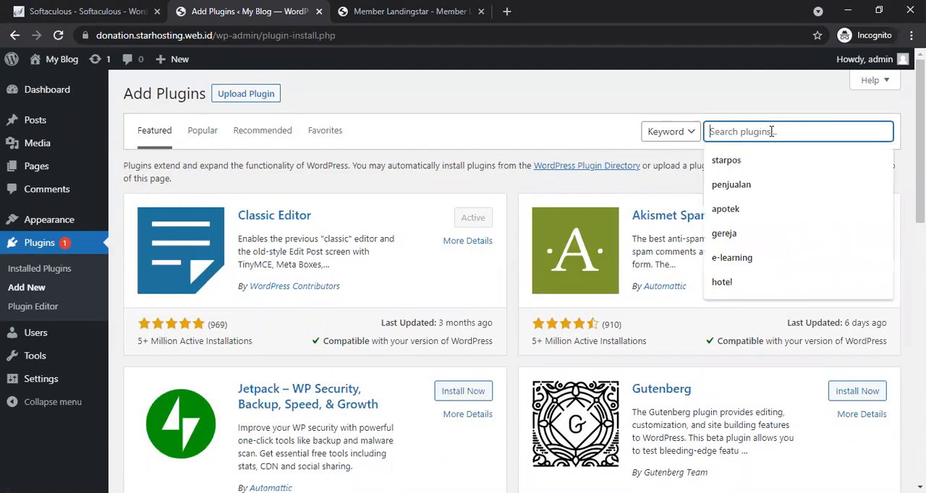
{"action": "type", "text": "wo"}
{"action": "key", "text": "Down"}
{"action": "key", "text": "Return"}
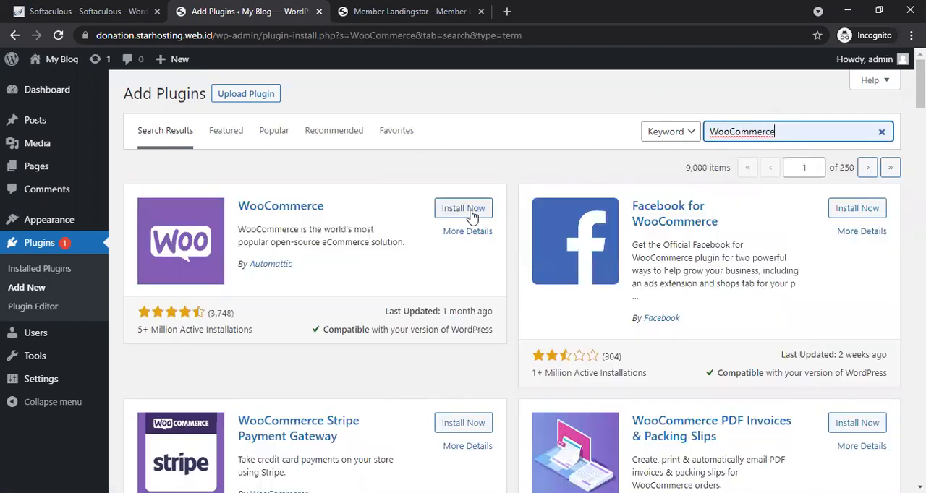
{"action": "left_click", "coordinate": [463, 209]}
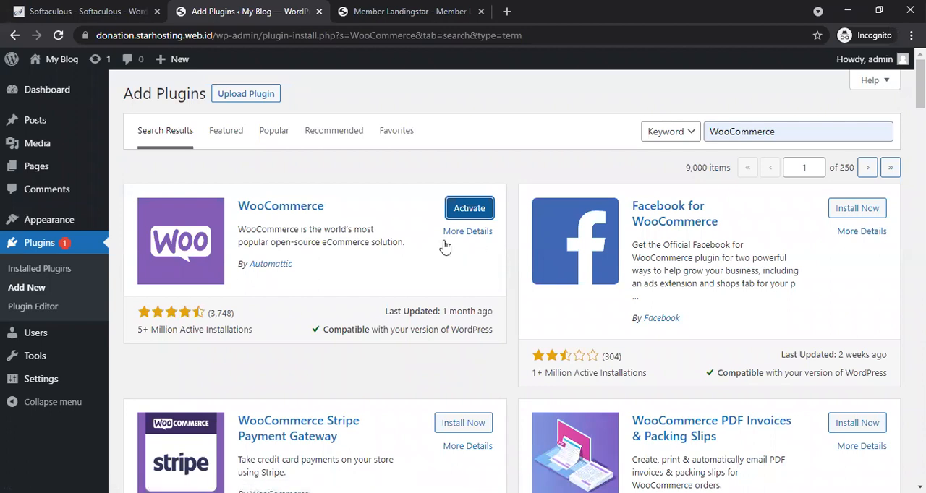
{"action": "left_click", "coordinate": [468, 209]}
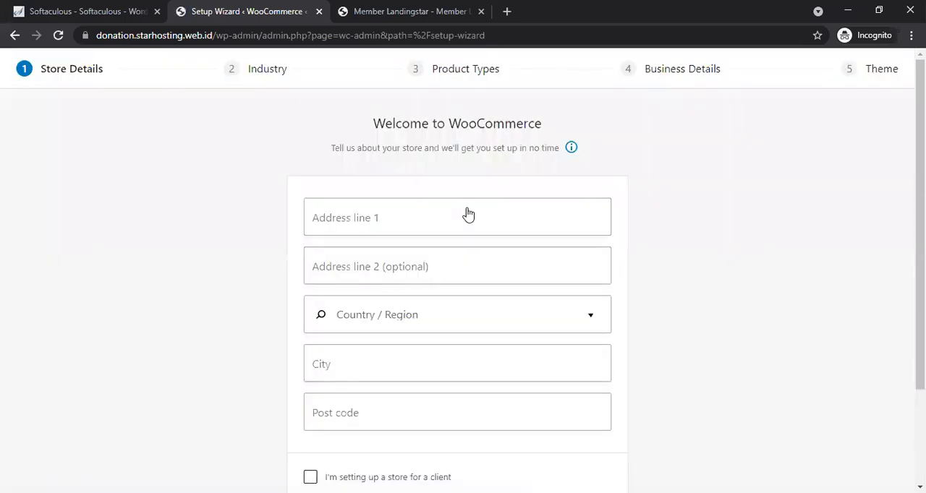
Step: Fill in the store's street address, city and post code, set the country to Indonesia — Daerah Istimewa Aceh, continue and decline usage tracking
{"action": "left_click", "coordinate": [447, 217]}
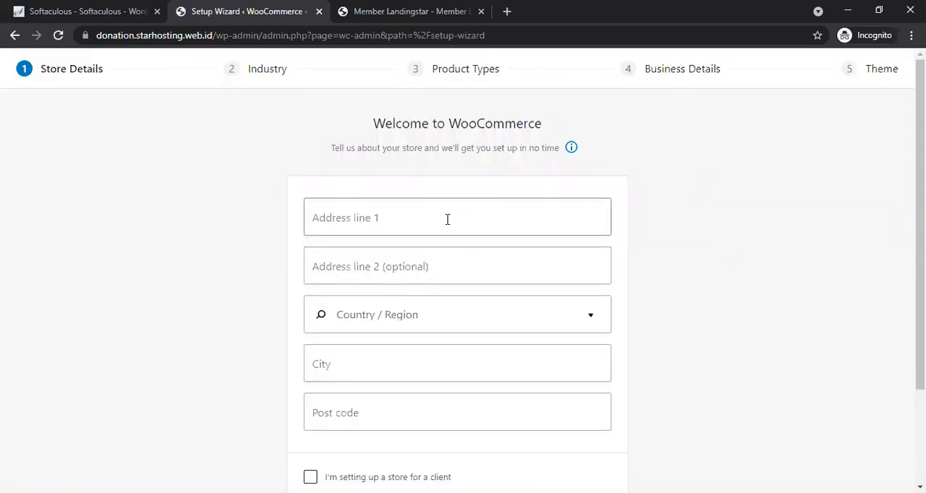
{"action": "left_click", "coordinate": [413, 255]}
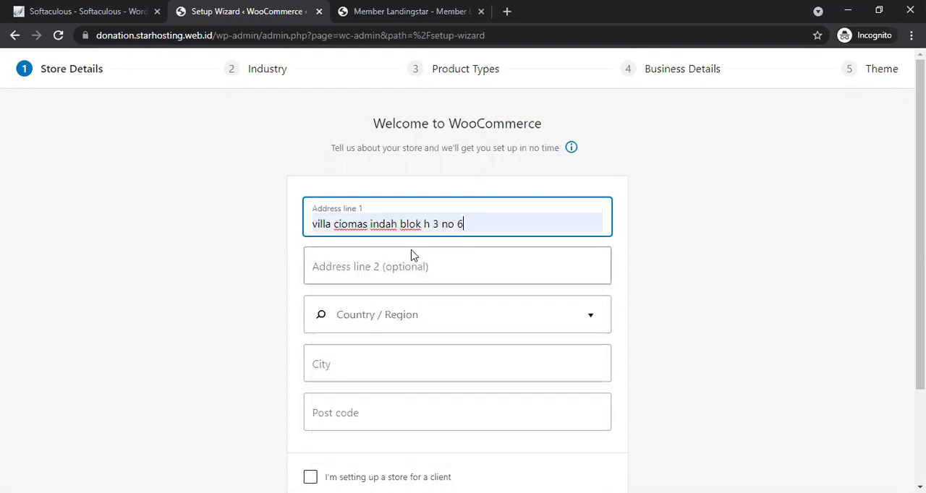
{"action": "left_click", "coordinate": [398, 323]}
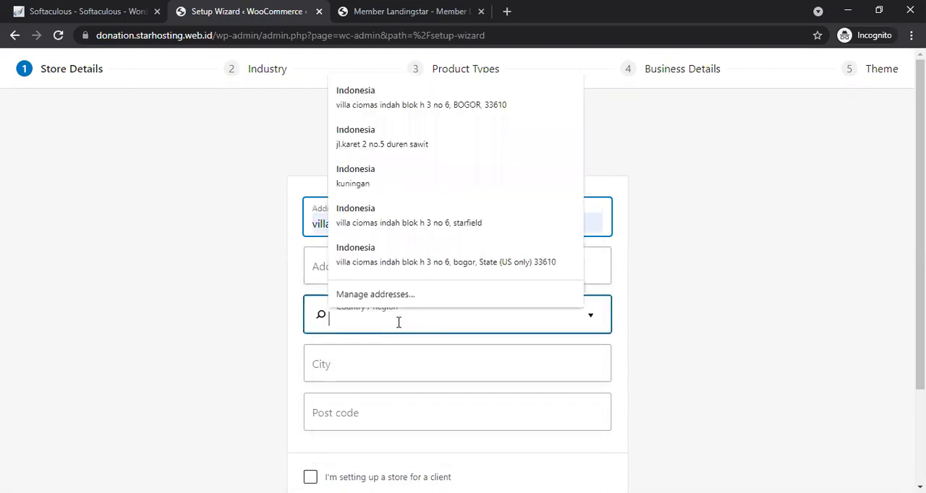
{"action": "type", "text": "indonesia"}
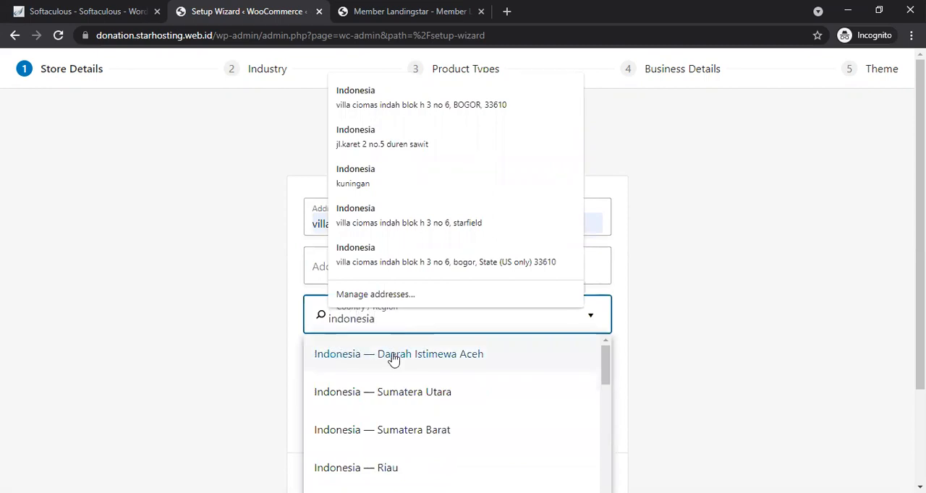
{"action": "left_click", "coordinate": [389, 355]}
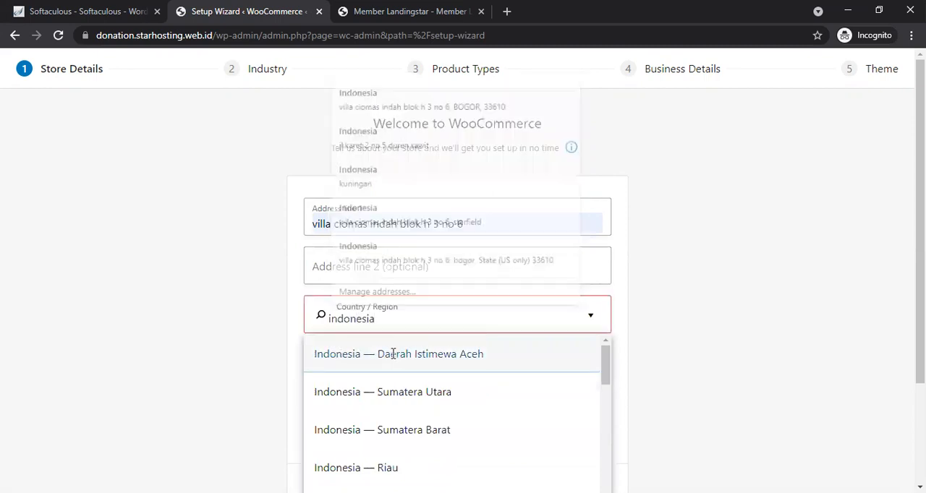
{"action": "left_click", "coordinate": [388, 360]}
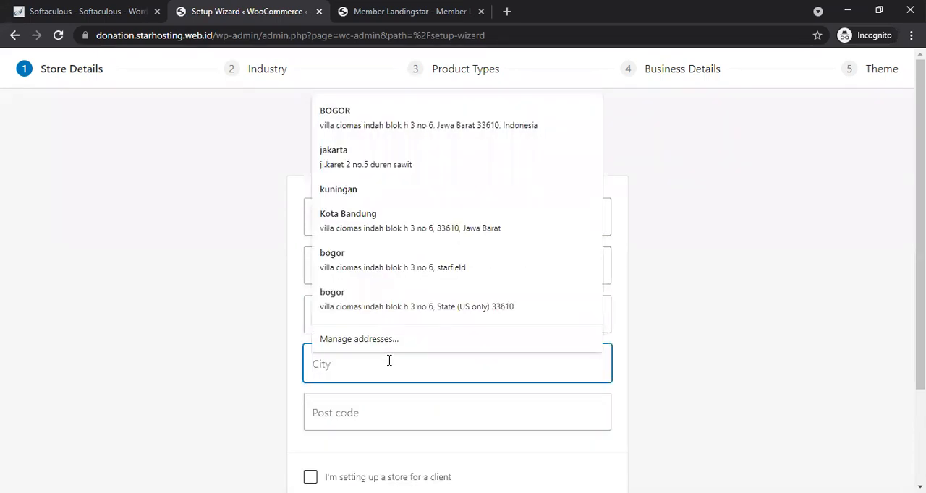
{"action": "left_click", "coordinate": [382, 304]}
{"action": "left_click_drag", "start_coordinate": [919, 304], "coordinate": [920, 380]}
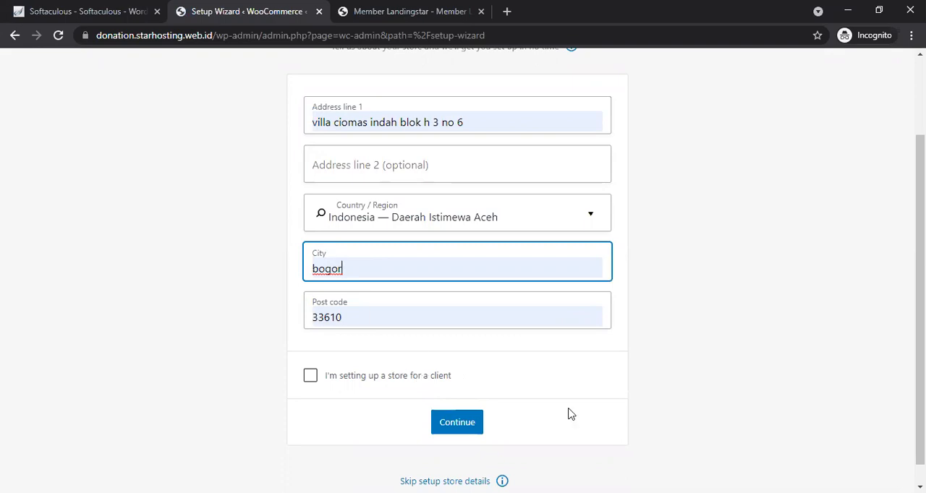
{"action": "left_click", "coordinate": [471, 431]}
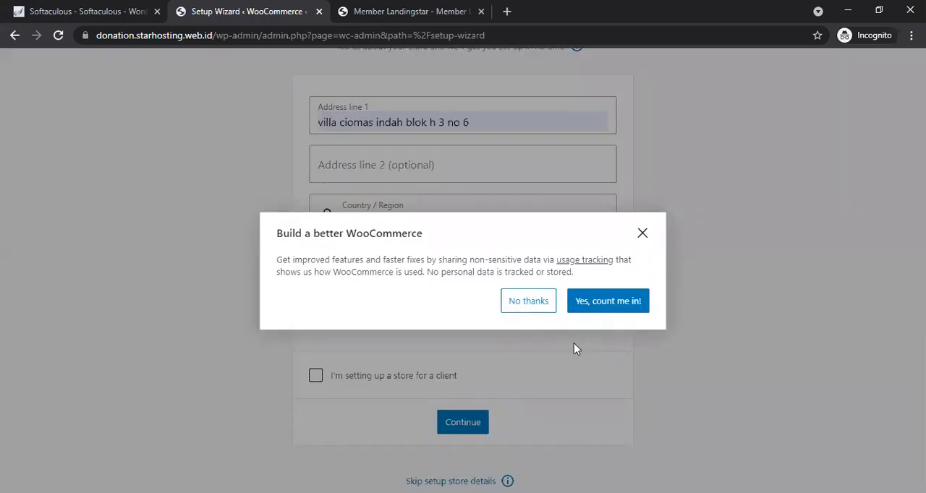
{"action": "left_click", "coordinate": [528, 302]}
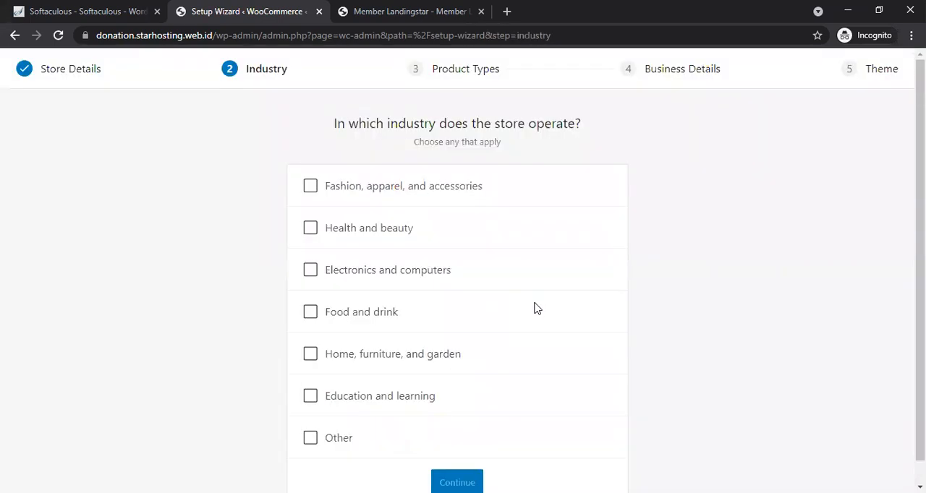
Step: Choose Other as the store's industry with the description "domation" and continue
{"action": "left_click_drag", "start_coordinate": [923, 289], "coordinate": [923, 311]}
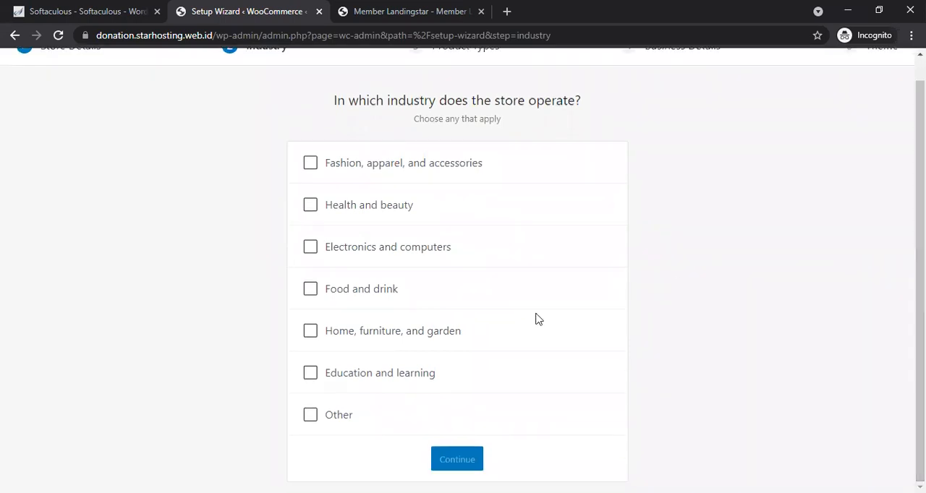
{"action": "left_click", "coordinate": [311, 416]}
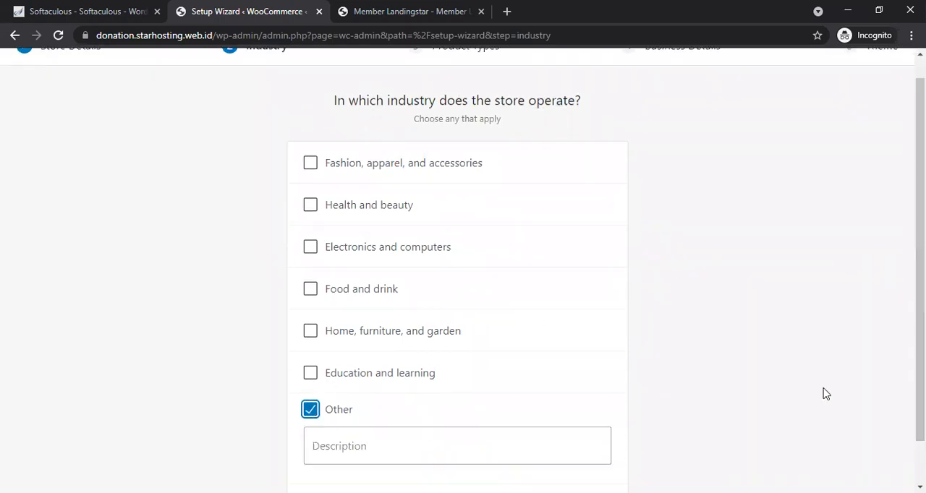
{"action": "left_click_drag", "start_coordinate": [897, 380], "coordinate": [896, 394]}
{"action": "left_click", "coordinate": [497, 410]}
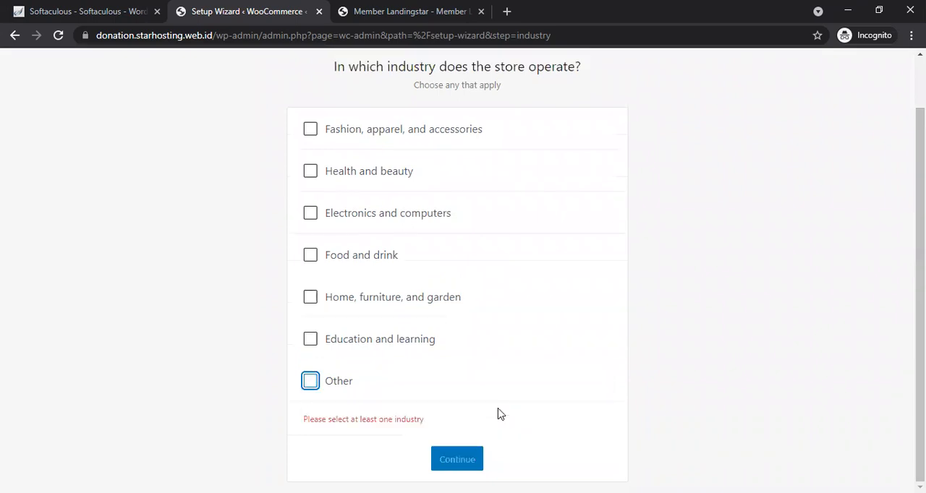
{"action": "left_click", "coordinate": [311, 384]}
{"action": "left_click", "coordinate": [355, 417]}
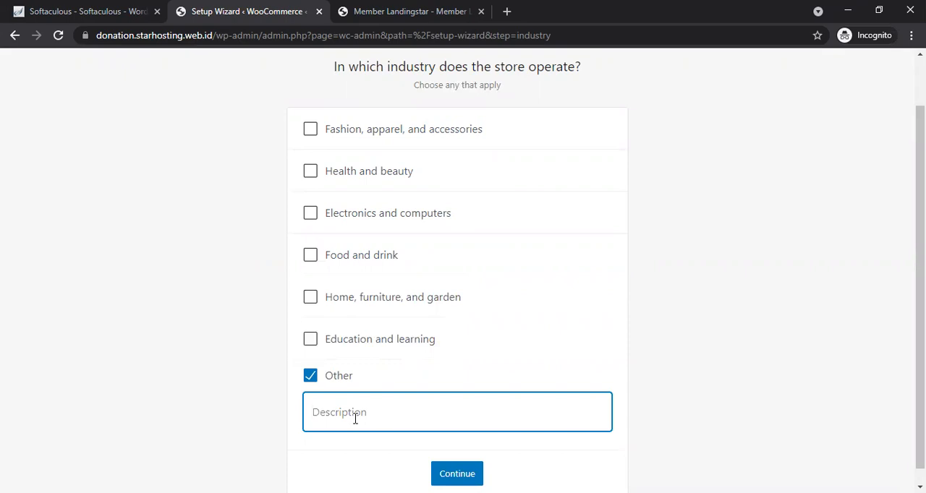
{"action": "type", "text": "domation"}
{"action": "left_click", "coordinate": [438, 472]}
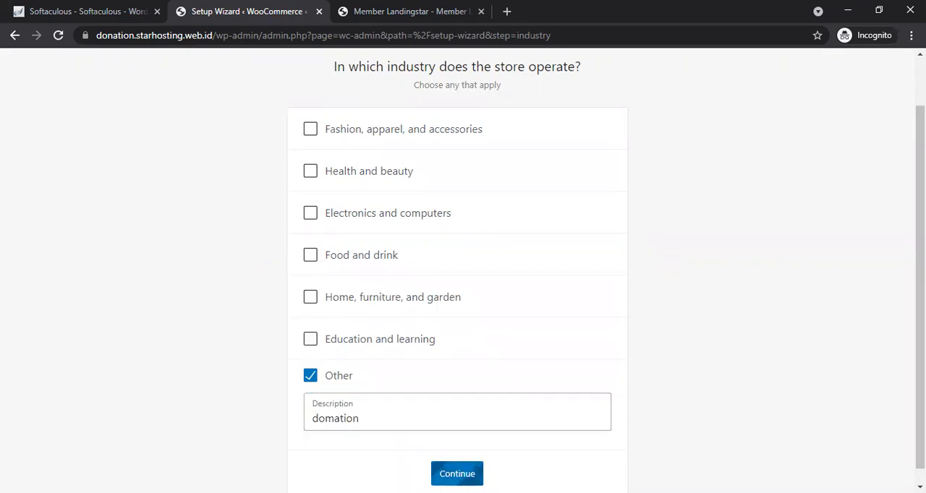
{"action": "mouse_move", "coordinate": [920, 301]}
{"action": "left_mouse_down"}
{"action": "mouse_move", "coordinate": [920, 374]}
{"action": "mouse_move", "coordinate": [919, 300]}
{"action": "left_mouse_up"}
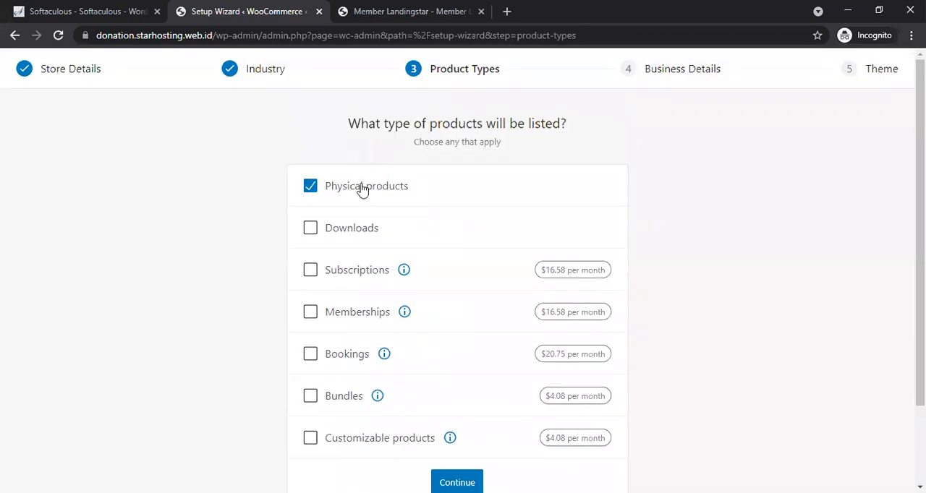
Step: Select Physical products as the product type and continue to business details
{"action": "left_click", "coordinate": [307, 188]}
{"action": "left_click", "coordinate": [307, 188]}
{"action": "left_click", "coordinate": [309, 187]}
{"action": "scroll", "coordinate": [463, 289], "scroll_direction": "down", "scroll_amount": 2}
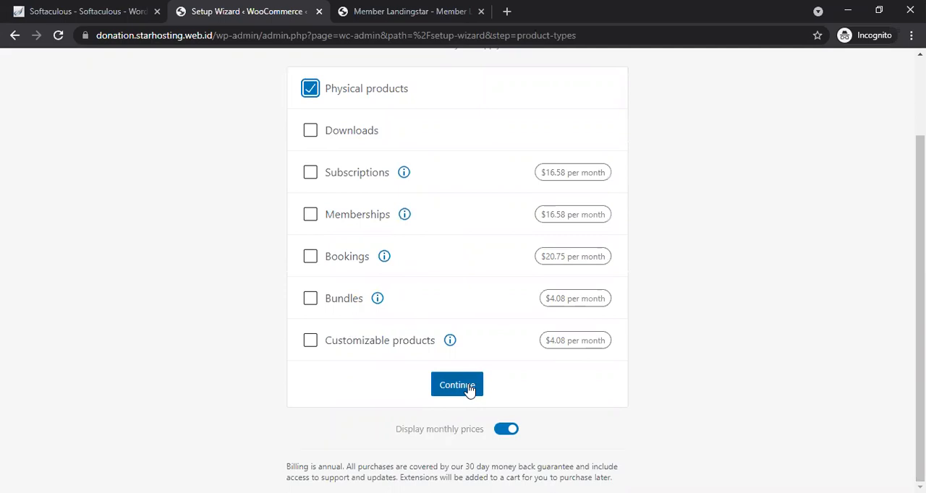
{"action": "left_click", "coordinate": [505, 431]}
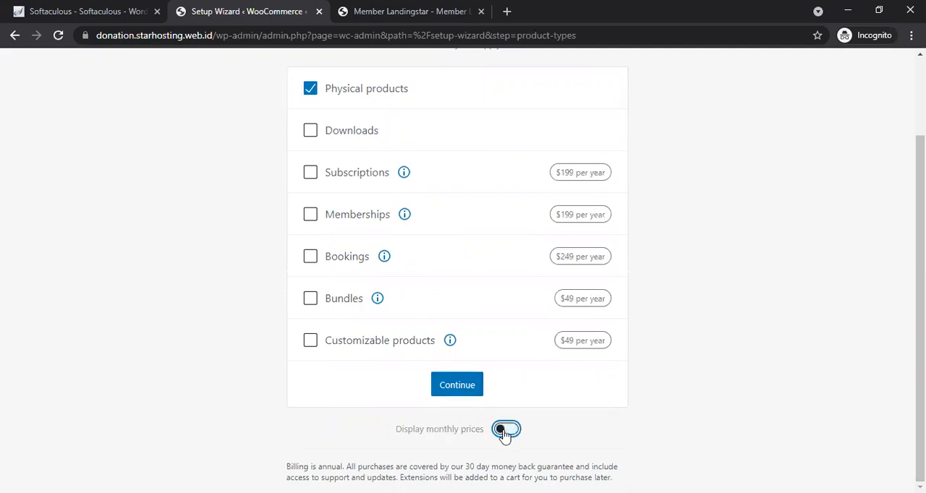
{"action": "left_click", "coordinate": [504, 431]}
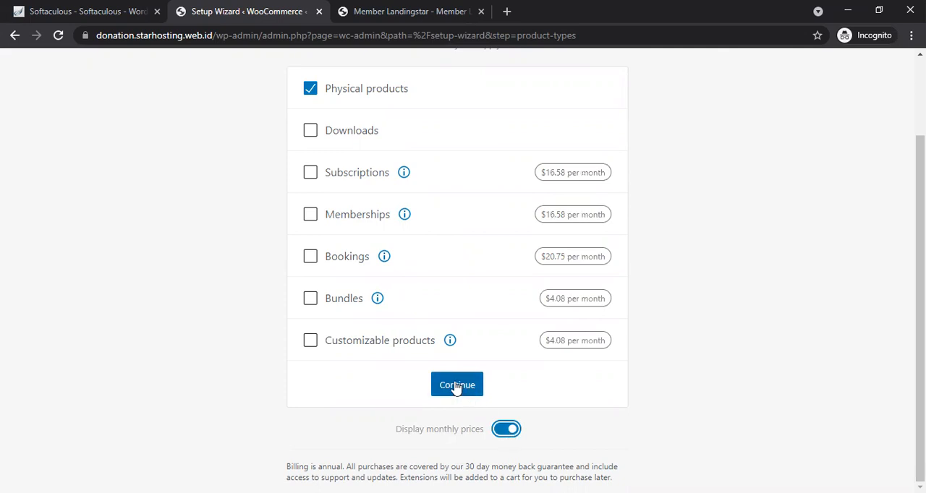
{"action": "mouse_move", "coordinate": [919, 285]}
{"action": "left_mouse_down"}
{"action": "mouse_move", "coordinate": [919, 206]}
{"action": "mouse_move", "coordinate": [919, 286]}
{"action": "left_mouse_up"}
{"action": "left_click", "coordinate": [447, 389]}
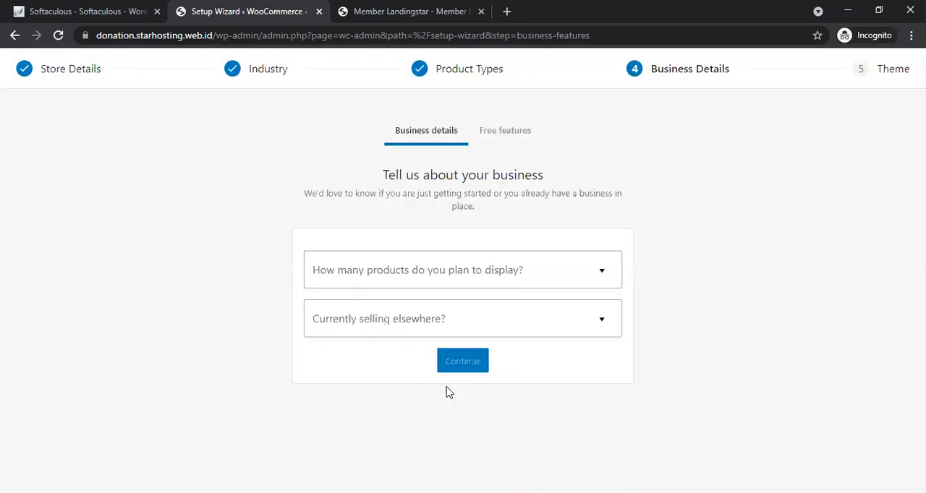
Step: Set the planned product count to 11 - 100, answer No to selling elsewhere, and continue
{"action": "left_click", "coordinate": [455, 275]}
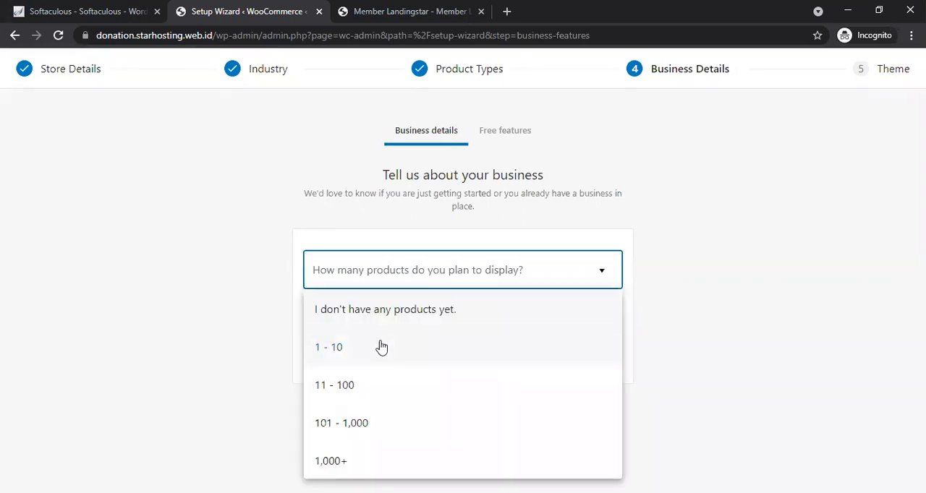
{"action": "left_click", "coordinate": [362, 385]}
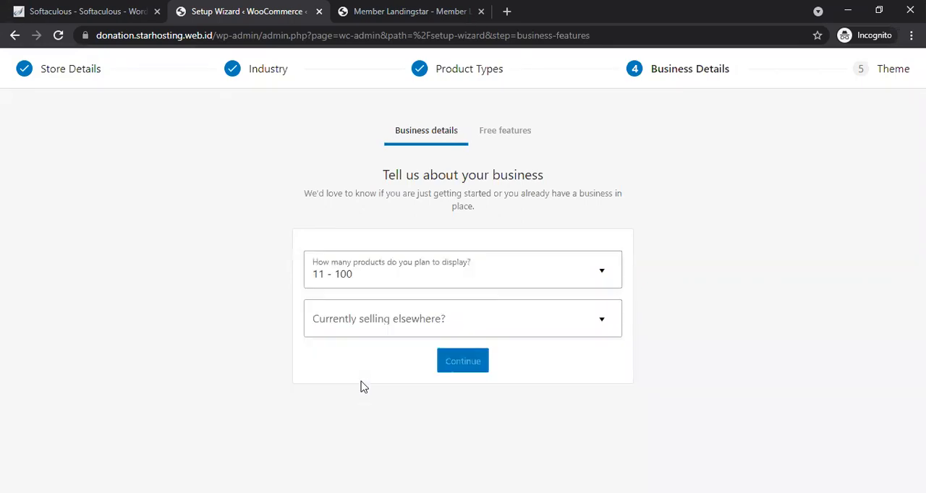
{"action": "left_click", "coordinate": [384, 324]}
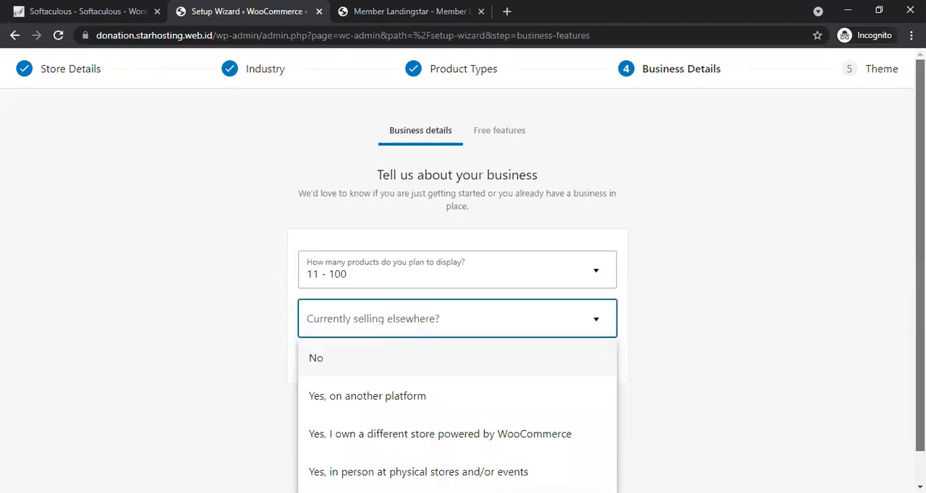
{"action": "left_click_drag", "start_coordinate": [920, 349], "coordinate": [920, 379]}
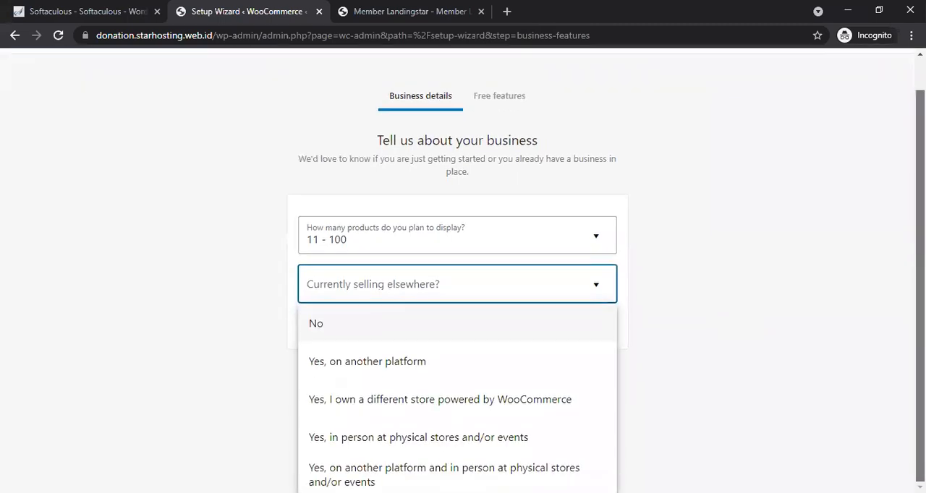
{"action": "left_click", "coordinate": [520, 332]}
{"action": "left_click", "coordinate": [464, 363]}
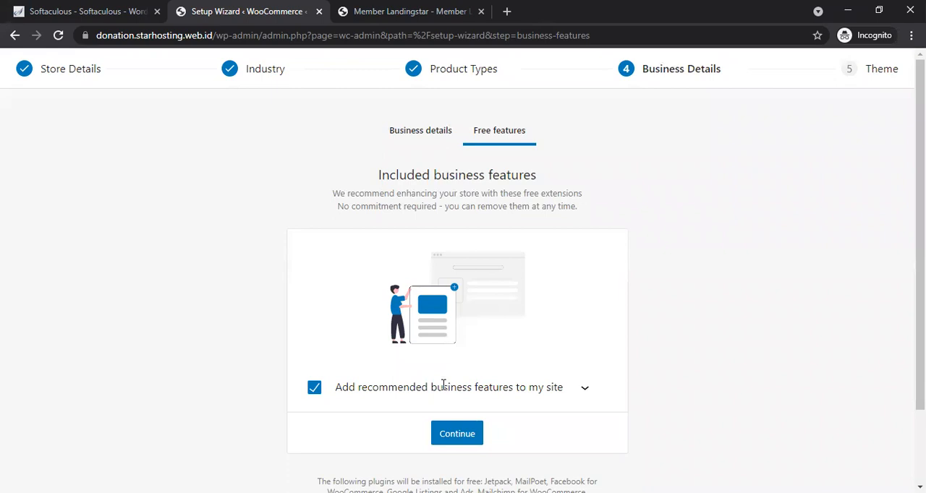
Step: Untick adding the recommended business features and continue to the theme step
{"action": "left_click", "coordinate": [313, 390]}
{"action": "left_click", "coordinate": [461, 438]}
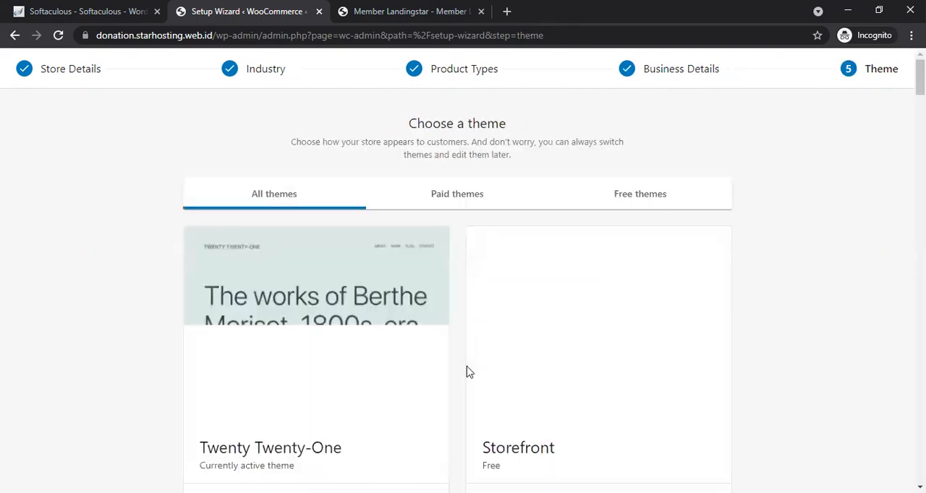
Step: Continue with the active Twenty Twenty-One theme and close the WooCommerce welcome dialog
{"action": "scroll", "coordinate": [463, 267], "scroll_direction": "down", "scroll_amount": 4}
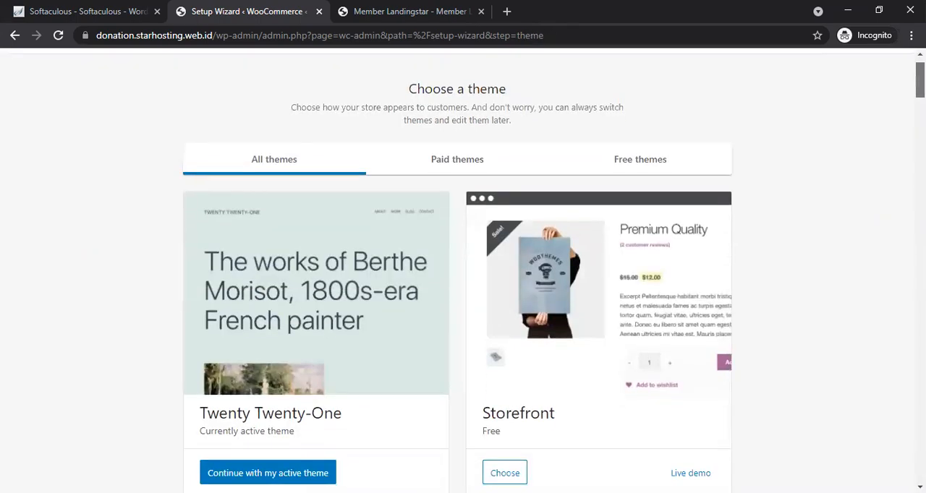
{"action": "scroll", "coordinate": [453, 314], "scroll_direction": "up", "scroll_amount": 2}
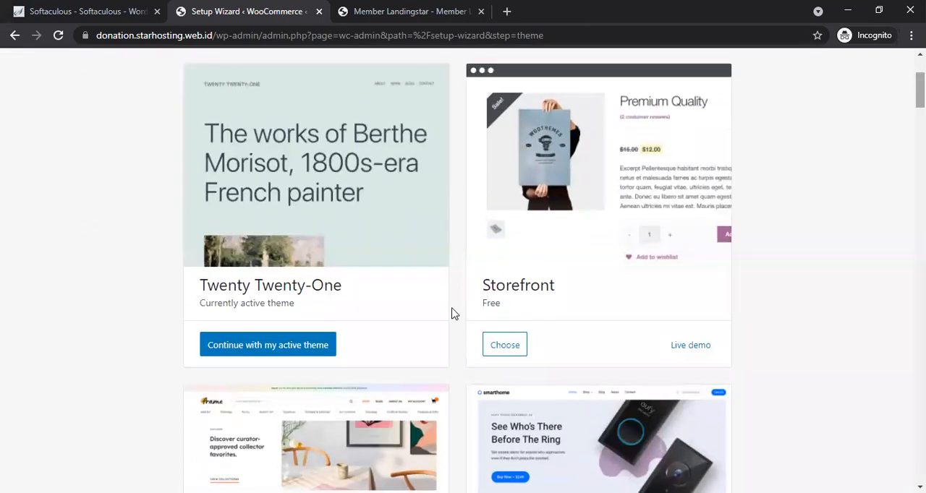
{"action": "left_click", "coordinate": [316, 352]}
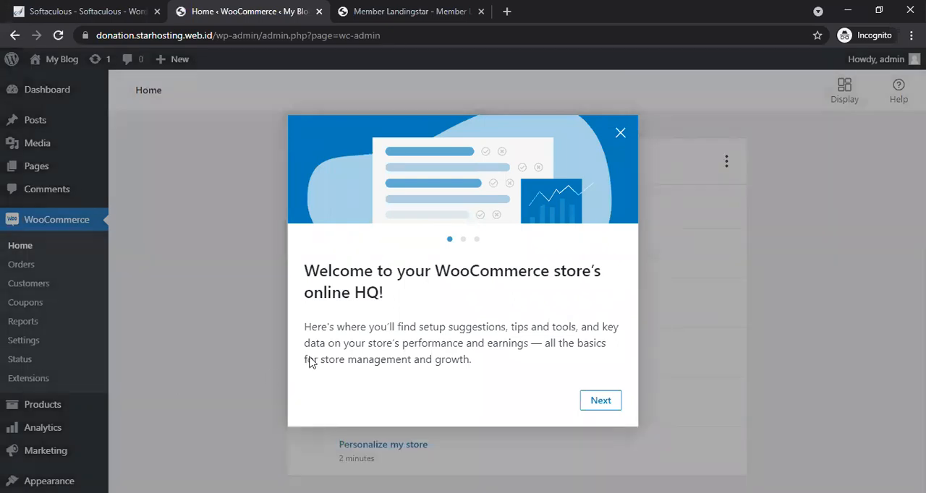
{"action": "left_click", "coordinate": [621, 134]}
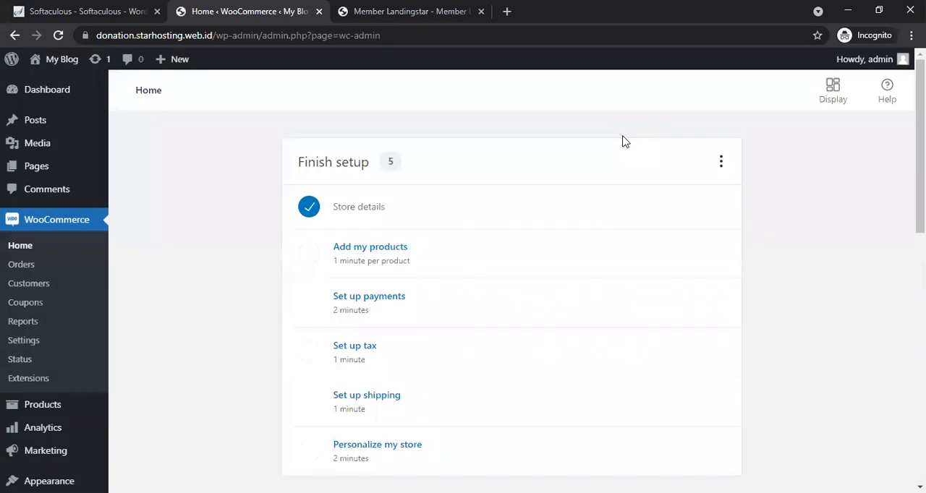
Step: Search the theme directory for astra, then install and activate the Astra theme
{"action": "scroll", "coordinate": [511, 289], "scroll_direction": "down", "scroll_amount": 6}
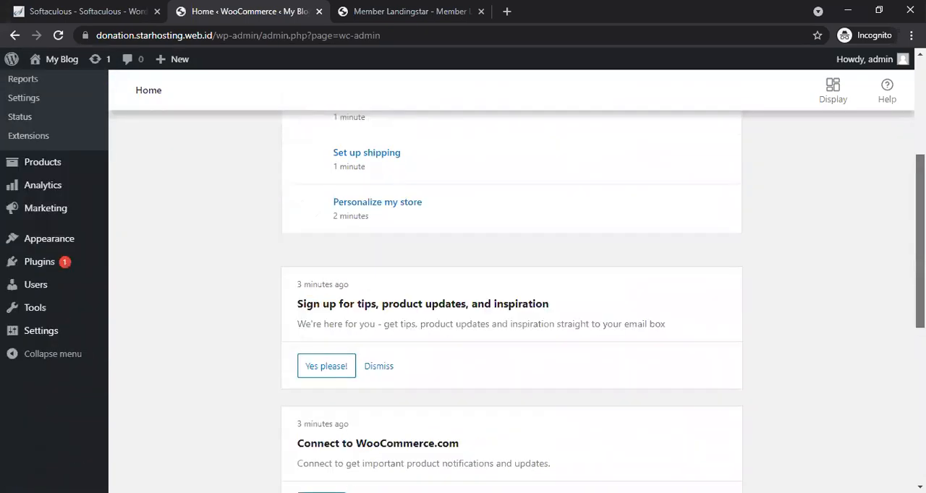
{"action": "scroll", "coordinate": [511, 289], "scroll_direction": "up", "scroll_amount": 5}
{"action": "scroll", "coordinate": [512, 289], "scroll_direction": "down", "scroll_amount": 2}
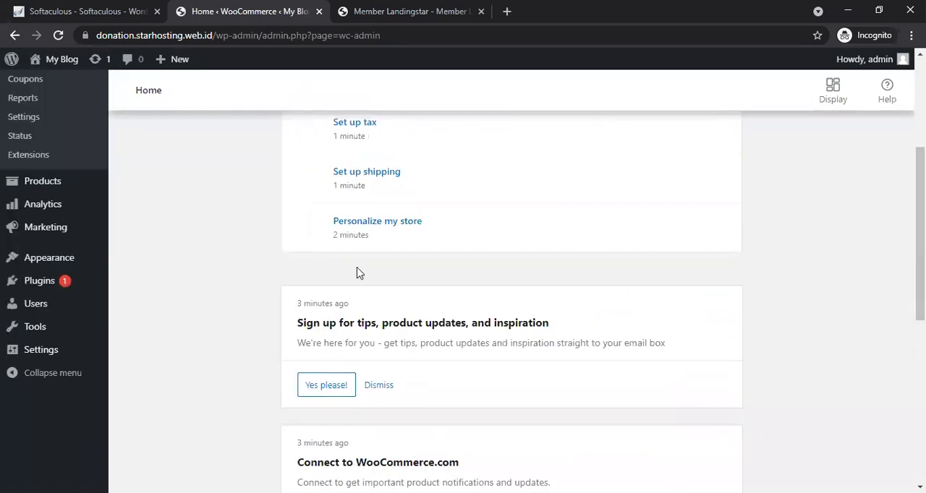
{"action": "mouse_move", "coordinate": [64, 262]}
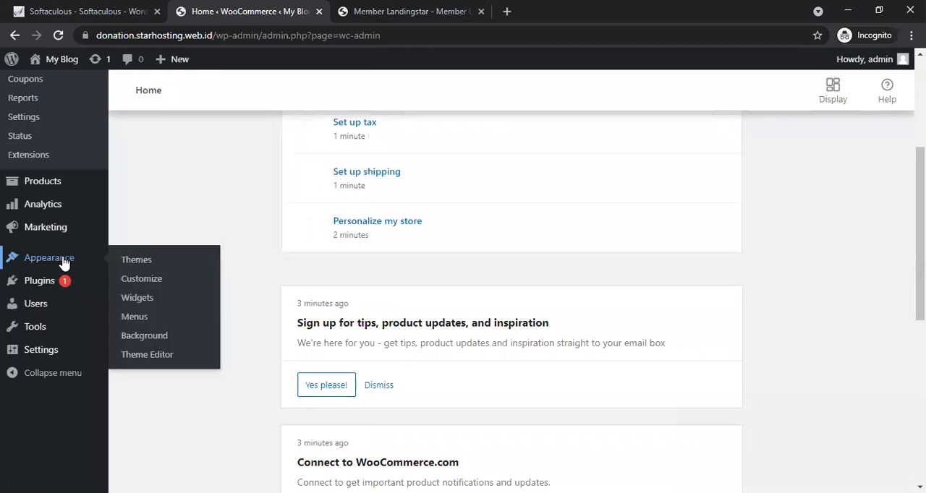
{"action": "left_click", "coordinate": [130, 267]}
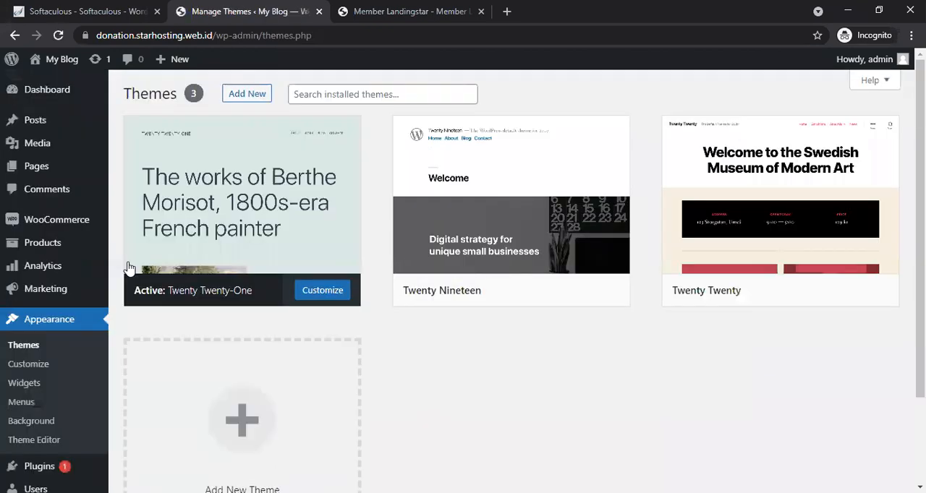
{"action": "left_click", "coordinate": [255, 96]}
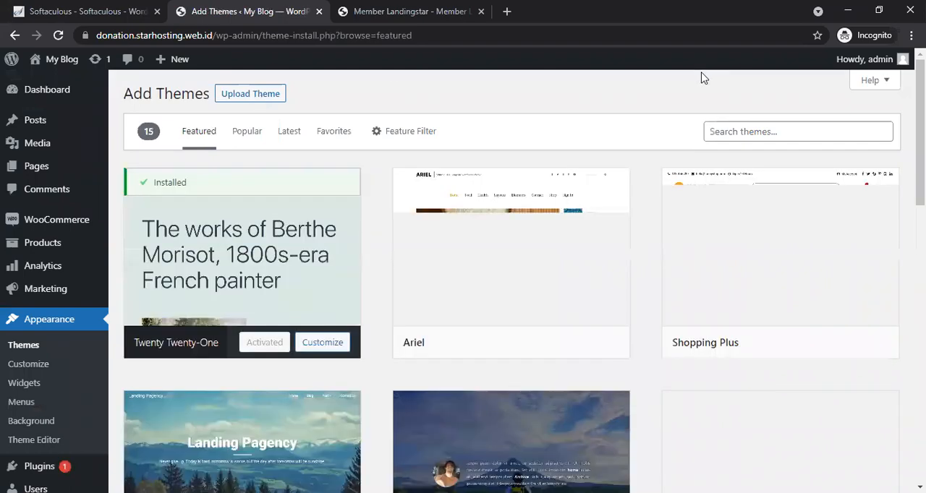
{"action": "left_click", "coordinate": [725, 130]}
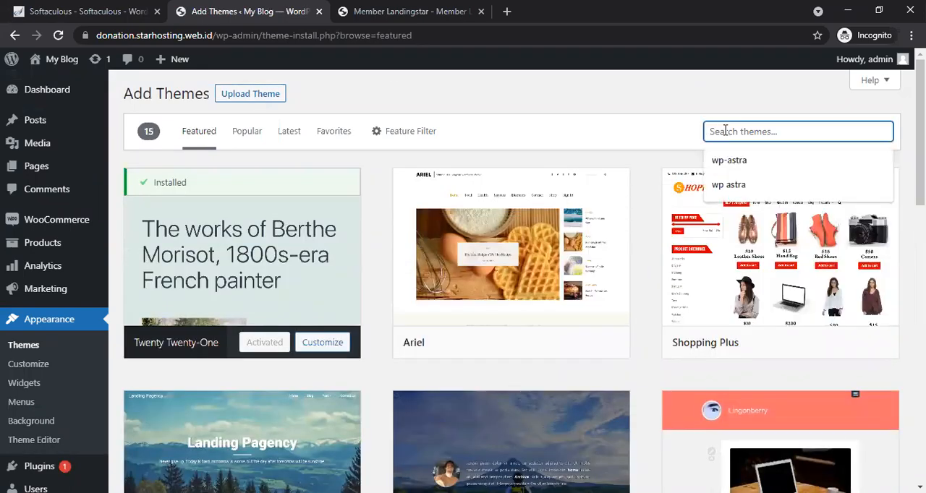
{"action": "type", "text": "astra"}
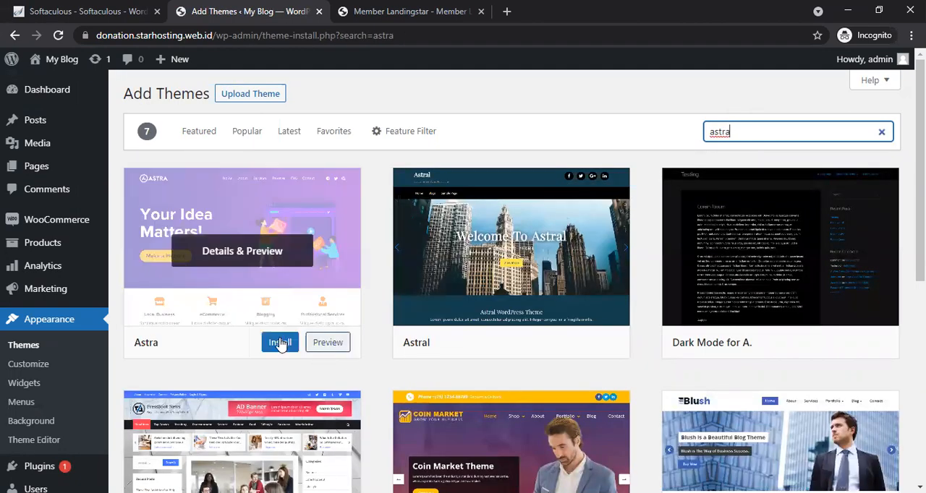
{"action": "left_click", "coordinate": [280, 343]}
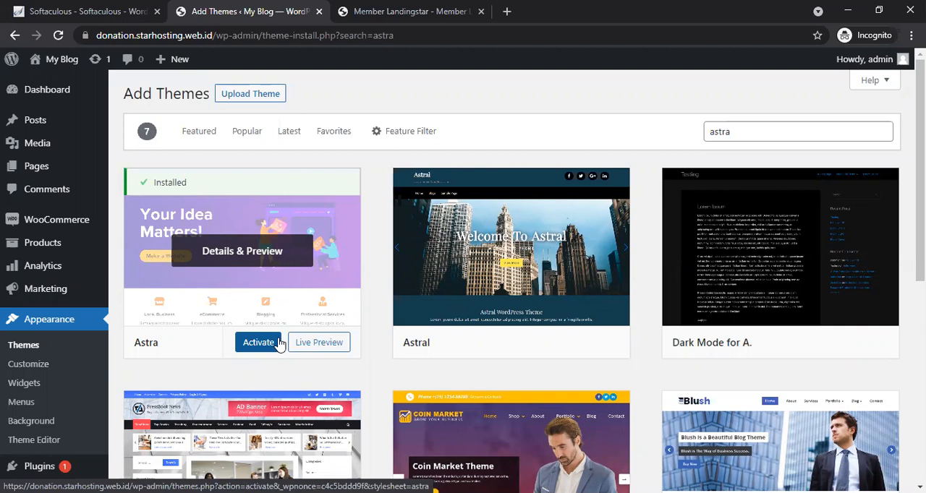
{"action": "left_click", "coordinate": [258, 343]}
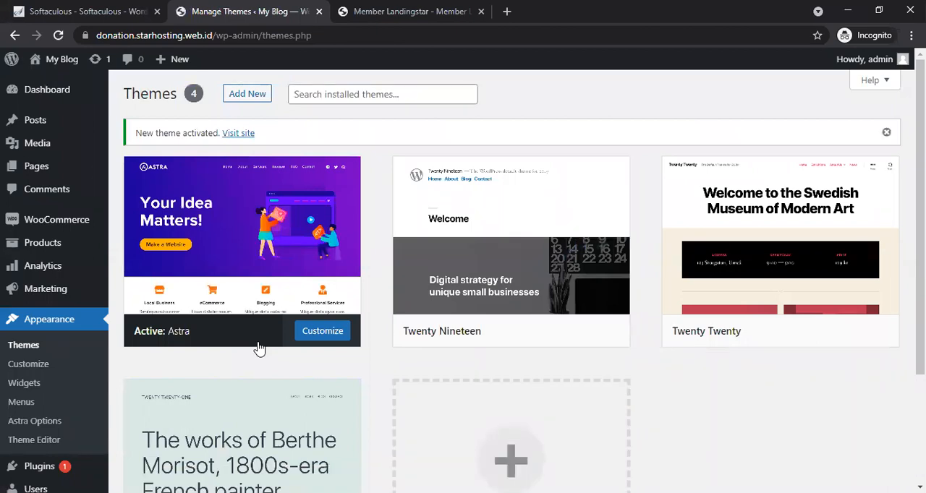
Step: Upload stardonasi_theme_astra.zip from the updater stardonasi 2906 downloads folder as a new theme, install it and activate it
{"action": "left_click", "coordinate": [248, 95]}
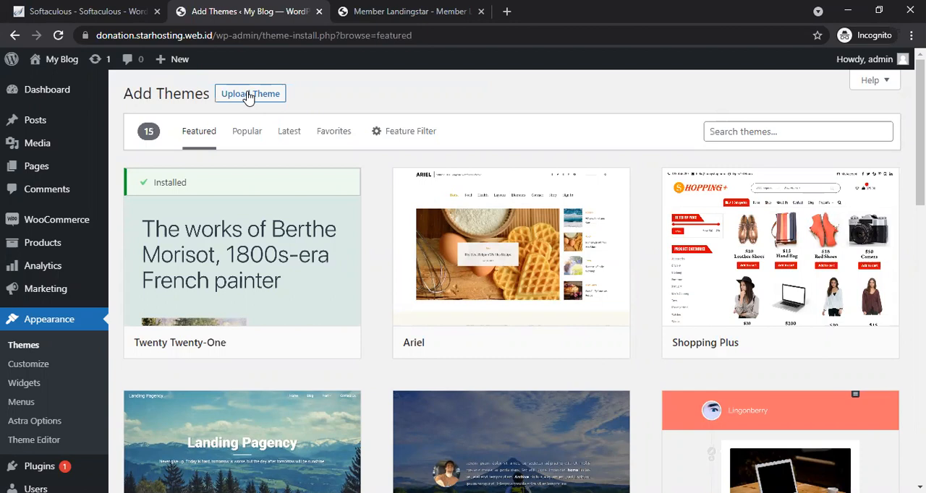
{"action": "left_click", "coordinate": [248, 97]}
{"action": "left_click", "coordinate": [409, 217]}
{"action": "left_click", "coordinate": [409, 217]}
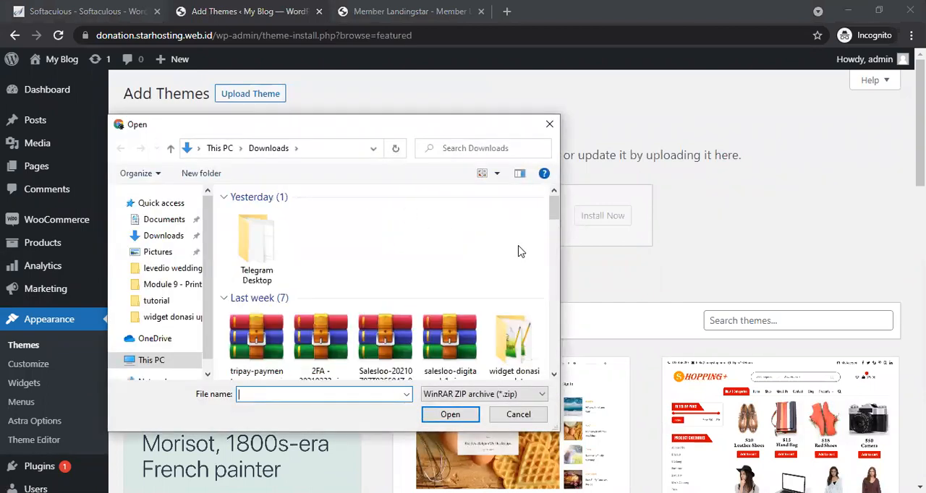
{"action": "left_click_drag", "start_coordinate": [550, 208], "coordinate": [550, 260]}
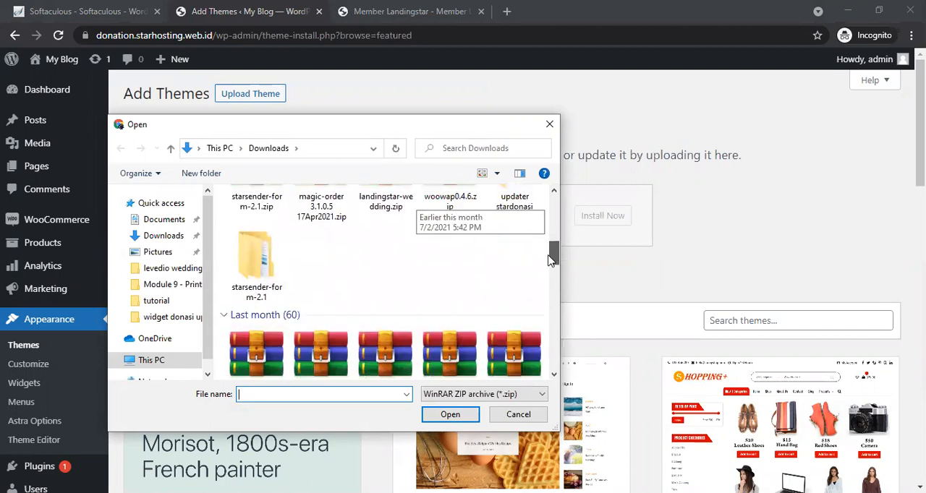
{"action": "scroll", "coordinate": [525, 262], "scroll_direction": "up", "scroll_amount": 1}
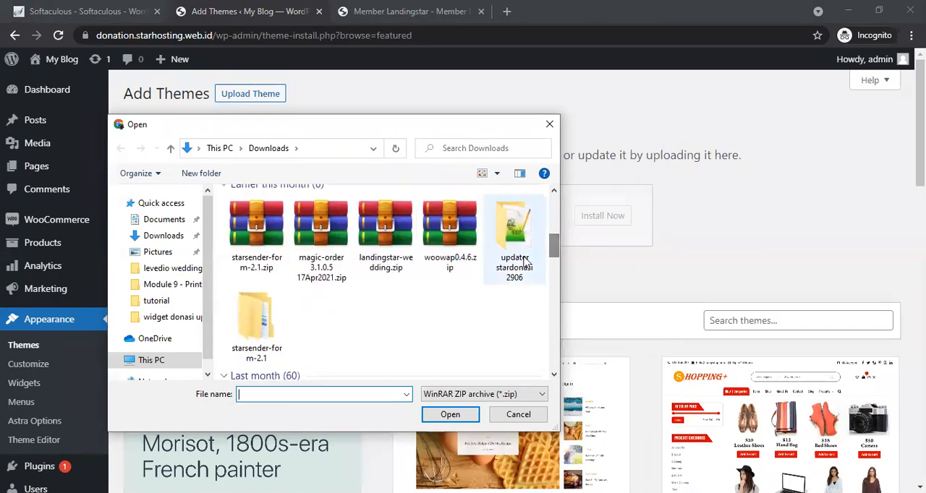
{"action": "double_click", "coordinate": [518, 264]}
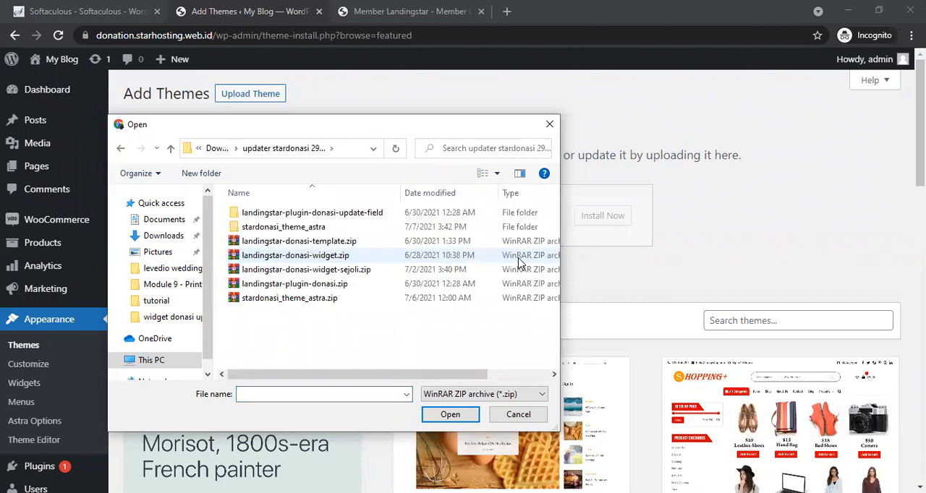
{"action": "double_click", "coordinate": [311, 228]}
{"action": "left_click", "coordinate": [292, 232]}
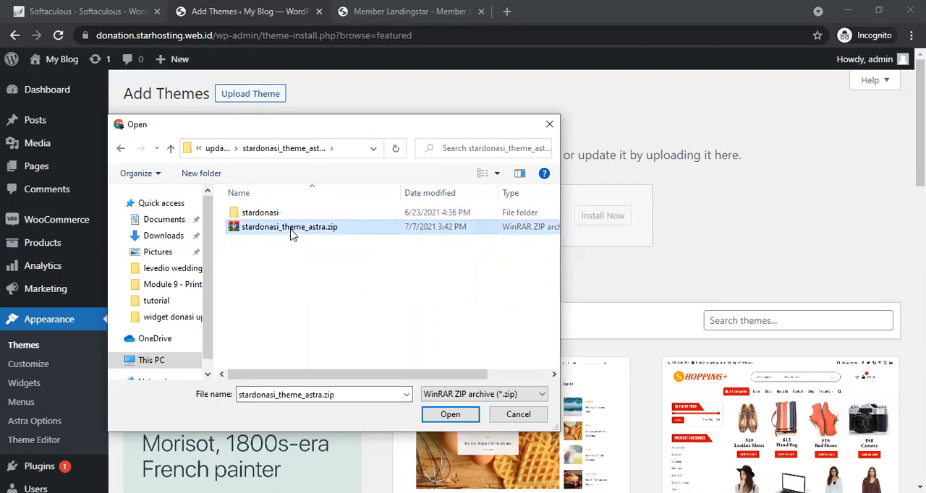
{"action": "double_click", "coordinate": [291, 227]}
{"action": "left_click", "coordinate": [601, 216]}
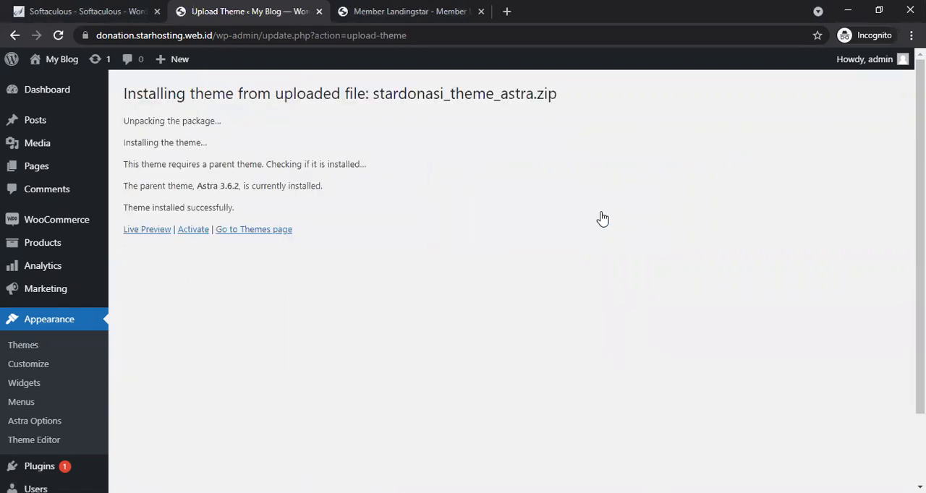
{"action": "left_click", "coordinate": [199, 234]}
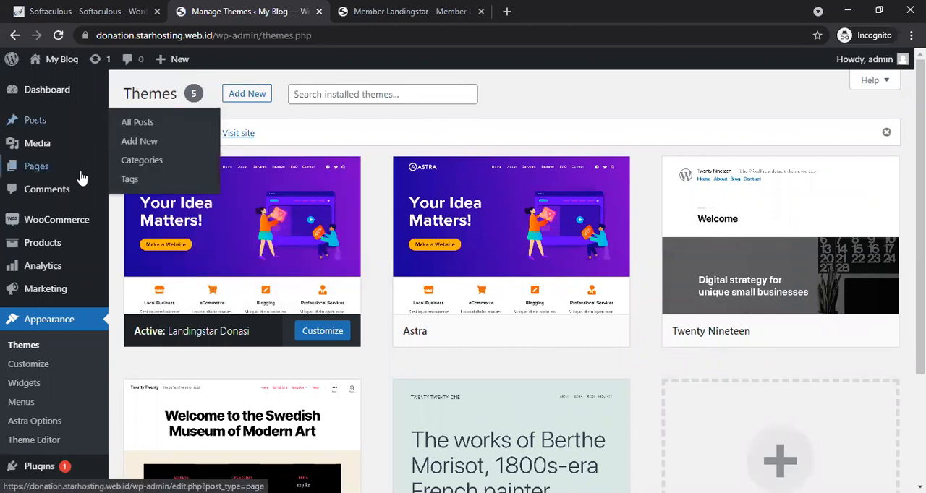
Step: Upload landingstar-donasi-template.zip from the widget donasi update folder as a new plugin, install it and activate it
{"action": "mouse_move", "coordinate": [81, 178]}
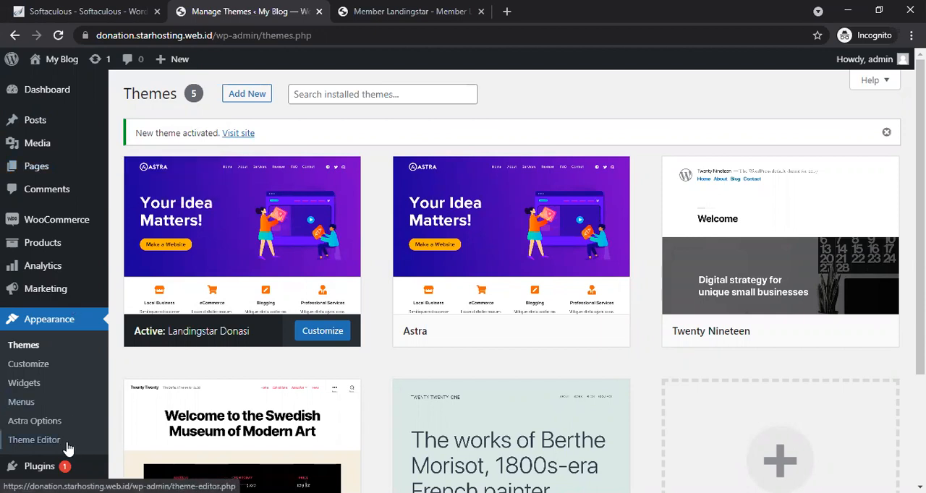
{"action": "mouse_move", "coordinate": [58, 465]}
{"action": "left_click", "coordinate": [152, 439]}
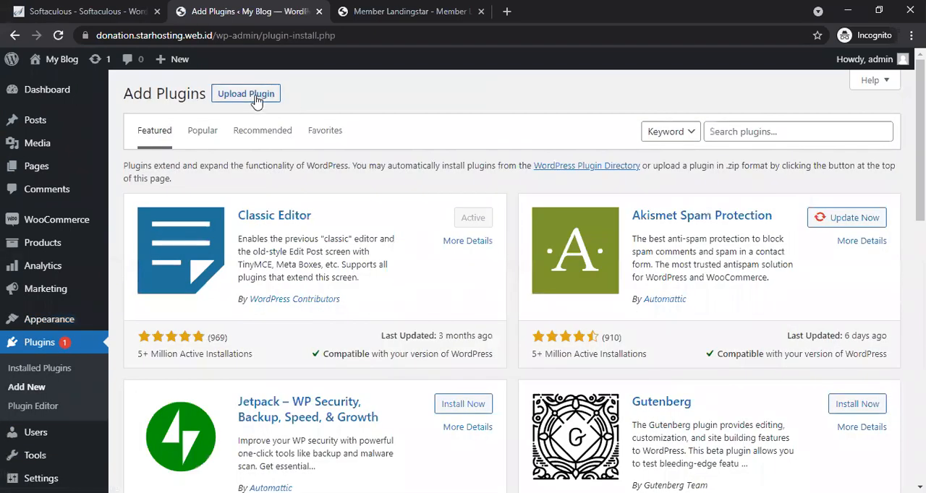
{"action": "left_click", "coordinate": [229, 96]}
{"action": "left_click", "coordinate": [426, 222]}
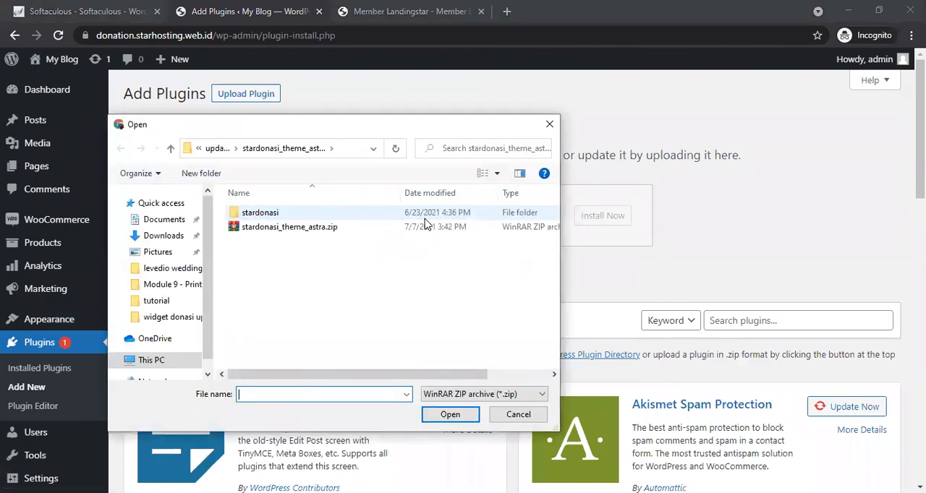
{"action": "left_click", "coordinate": [163, 237]}
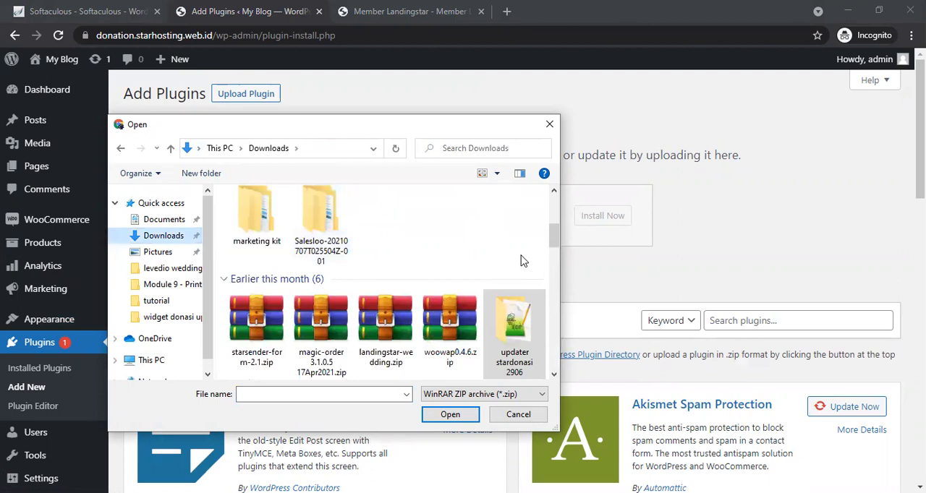
{"action": "left_click_drag", "start_coordinate": [554, 233], "coordinate": [526, 218]}
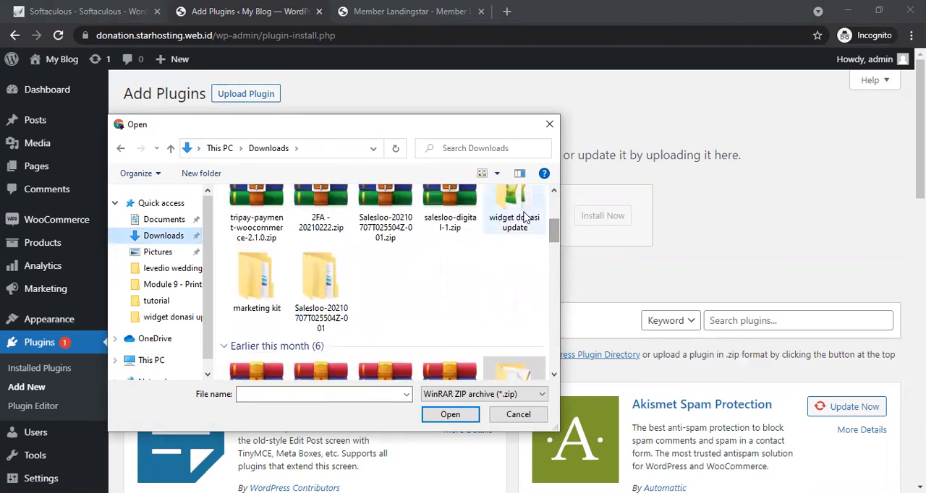
{"action": "double_click", "coordinate": [526, 218]}
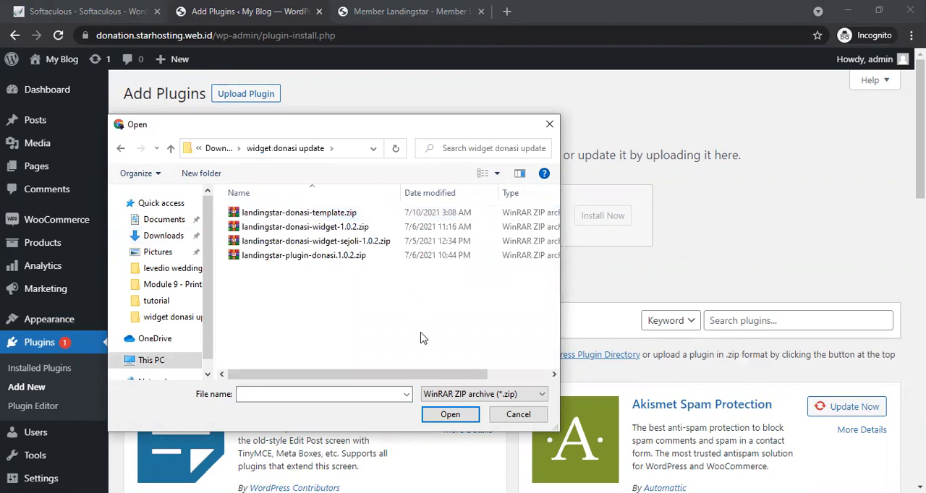
{"action": "double_click", "coordinate": [334, 213]}
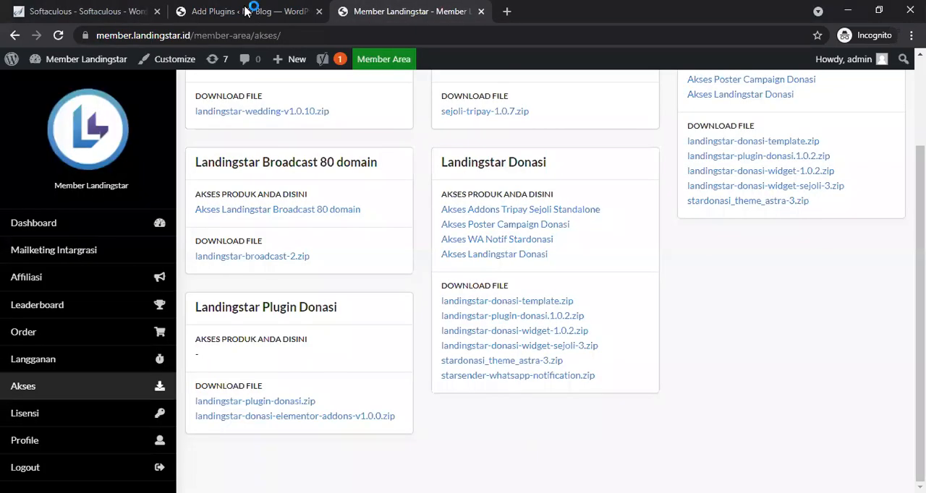
{"action": "left_click", "coordinate": [246, 11]}
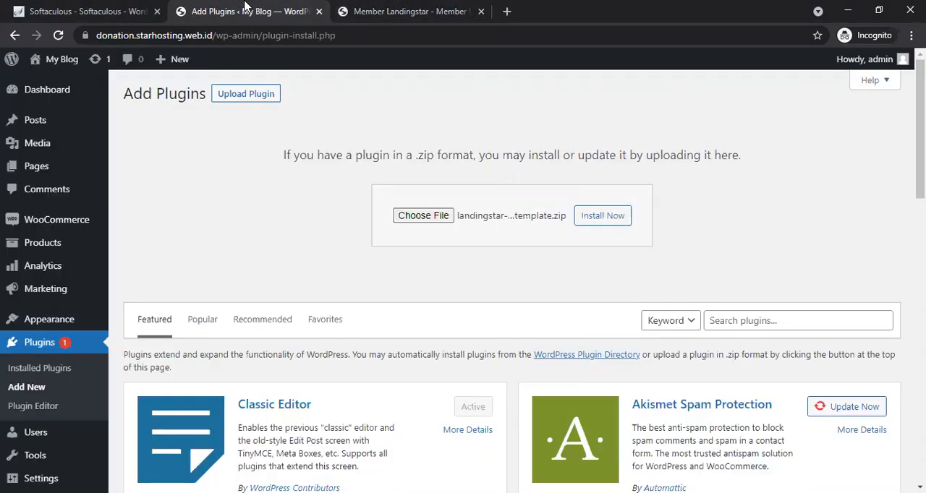
{"action": "left_click", "coordinate": [589, 220]}
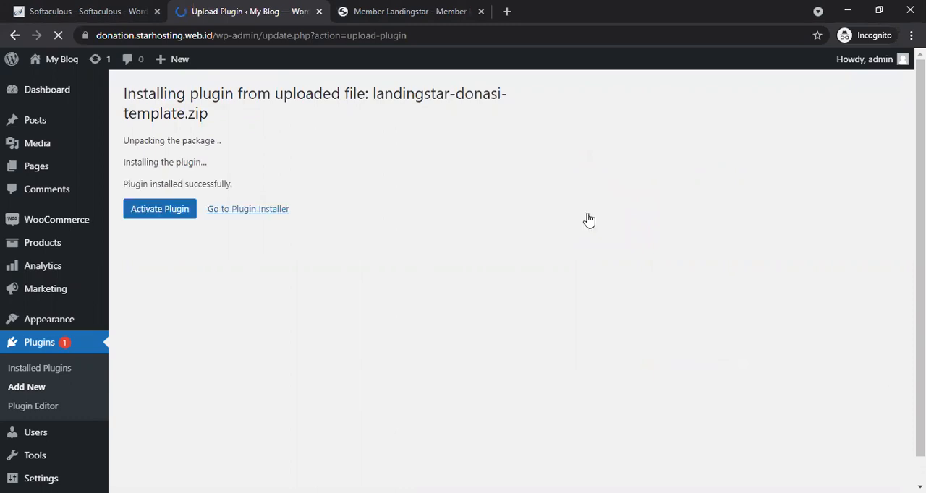
{"action": "left_click", "coordinate": [168, 216]}
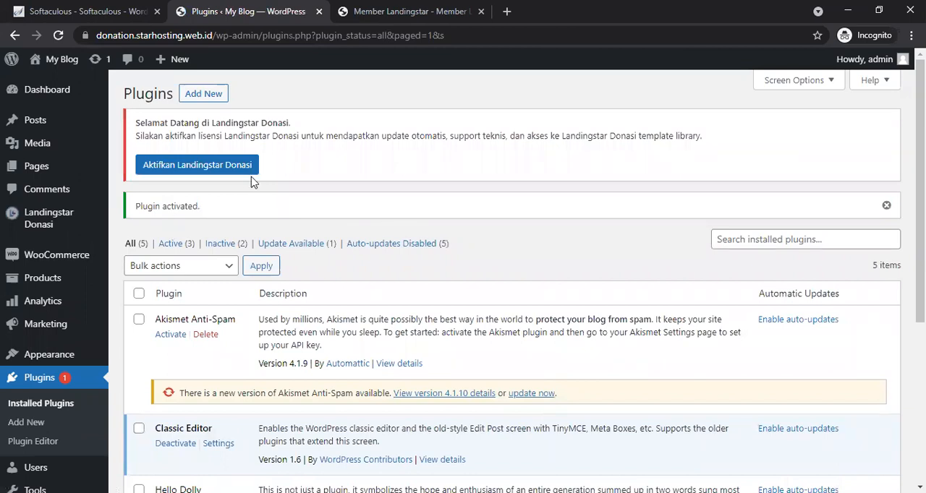
Step: Open the Landingstar Donasi license settings and review the license fields and the system status list
{"action": "left_click", "coordinate": [233, 168]}
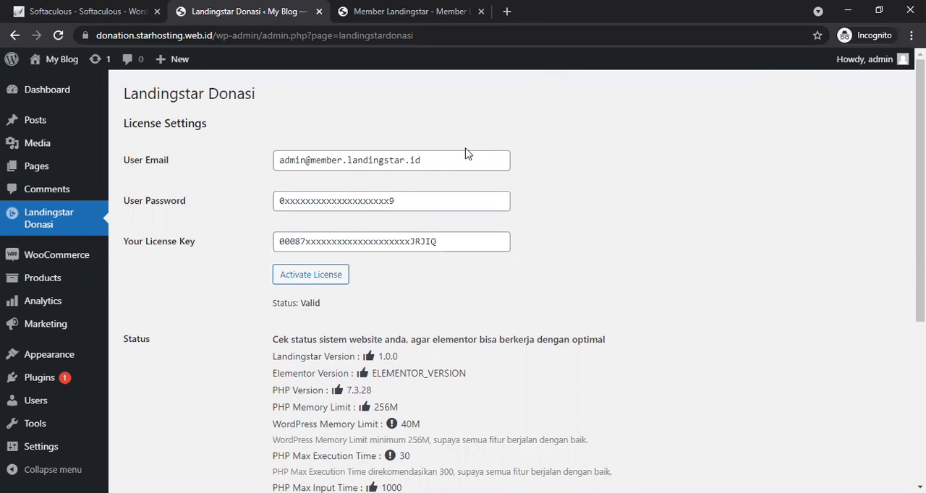
{"action": "left_click", "coordinate": [427, 198]}
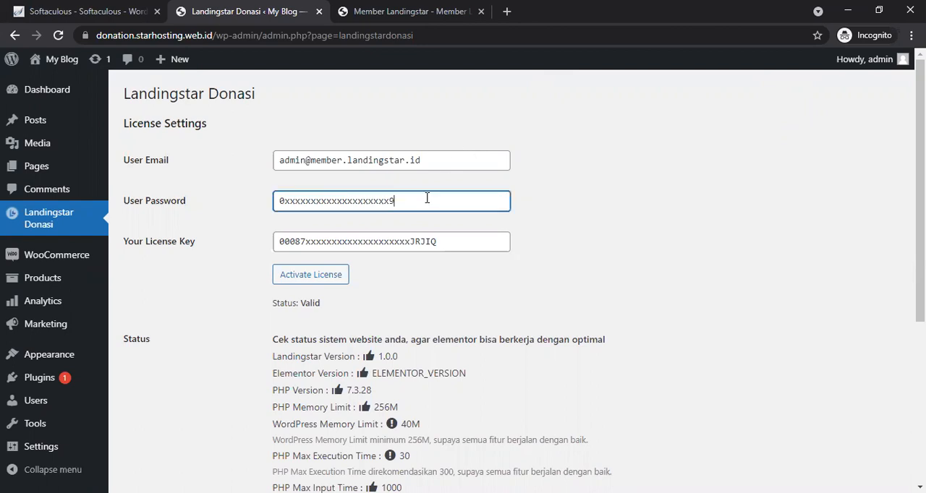
{"action": "left_click", "coordinate": [448, 243]}
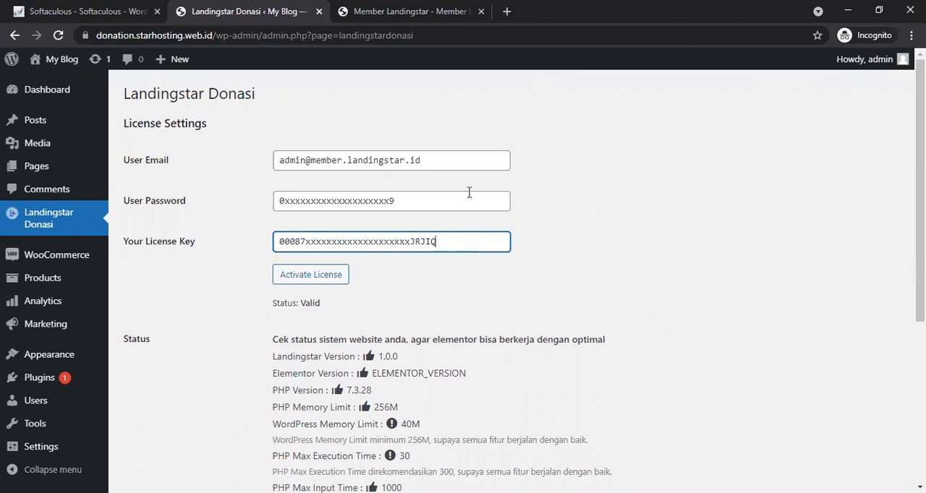
{"action": "scroll", "coordinate": [523, 286], "scroll_direction": "down", "scroll_amount": 5}
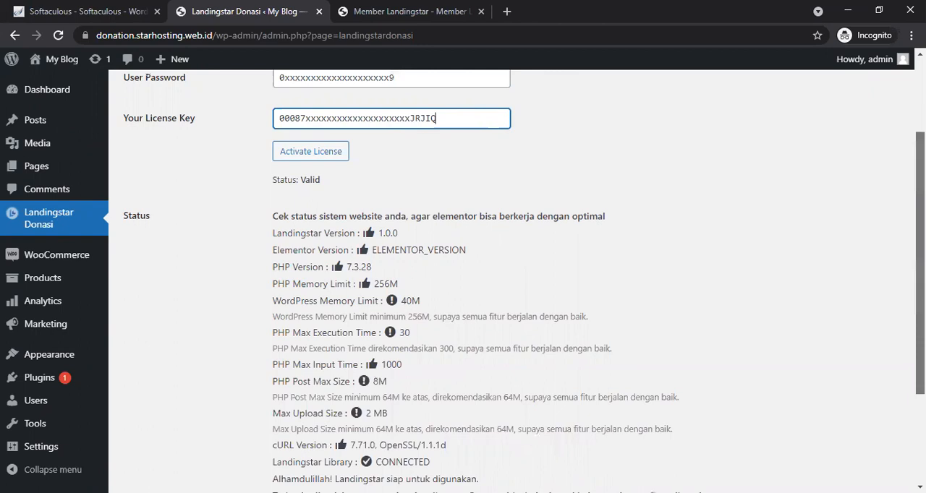
{"action": "scroll", "coordinate": [463, 282], "scroll_direction": "up", "scroll_amount": 1}
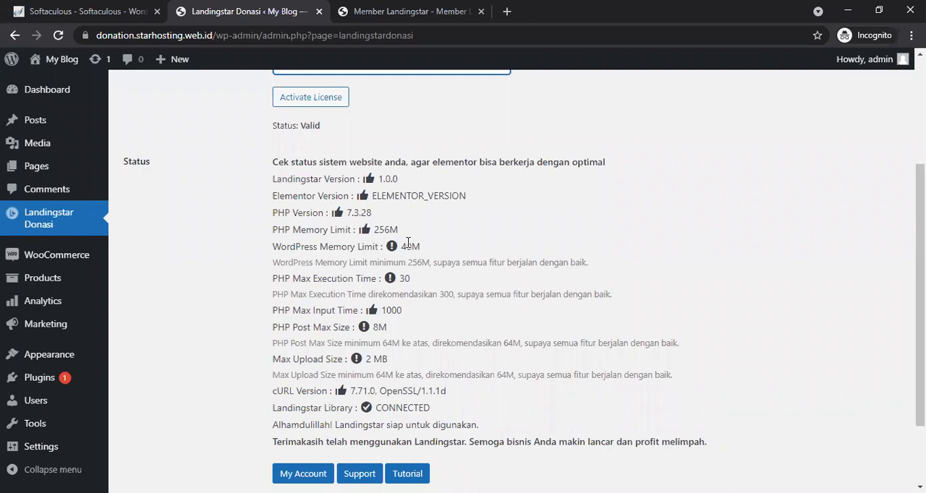
{"action": "left_click", "coordinate": [402, 278]}
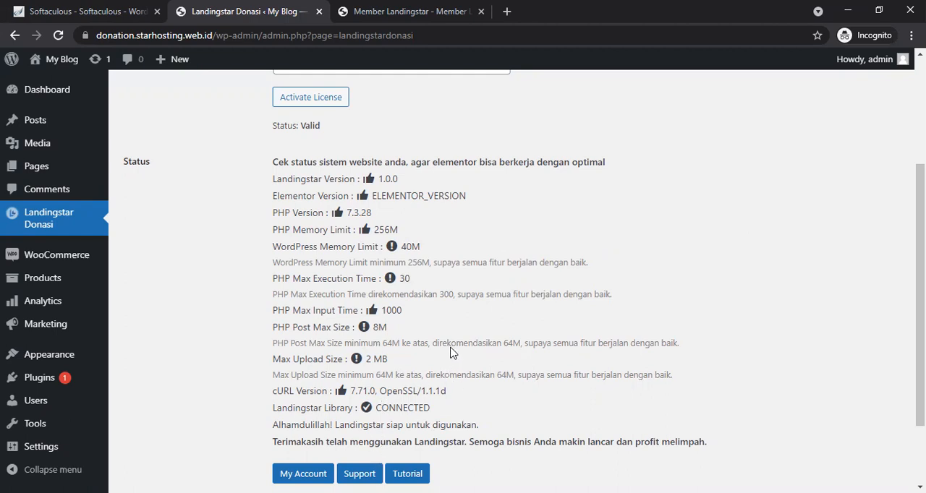
{"action": "scroll", "coordinate": [452, 343], "scroll_direction": "up", "scroll_amount": 3}
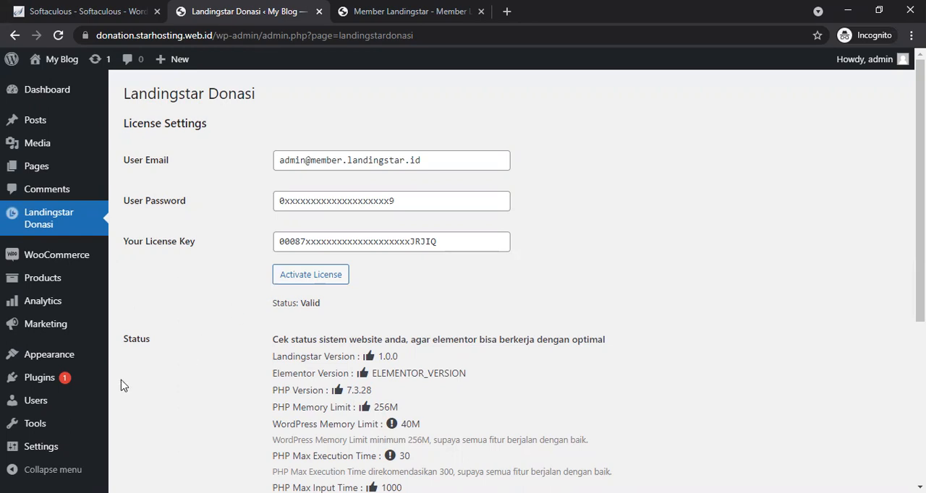
Step: Upload landingstar-plugin-donasi.1.0.2.zip as a new plugin, install it and activate it
{"action": "mouse_move", "coordinate": [41, 381]}
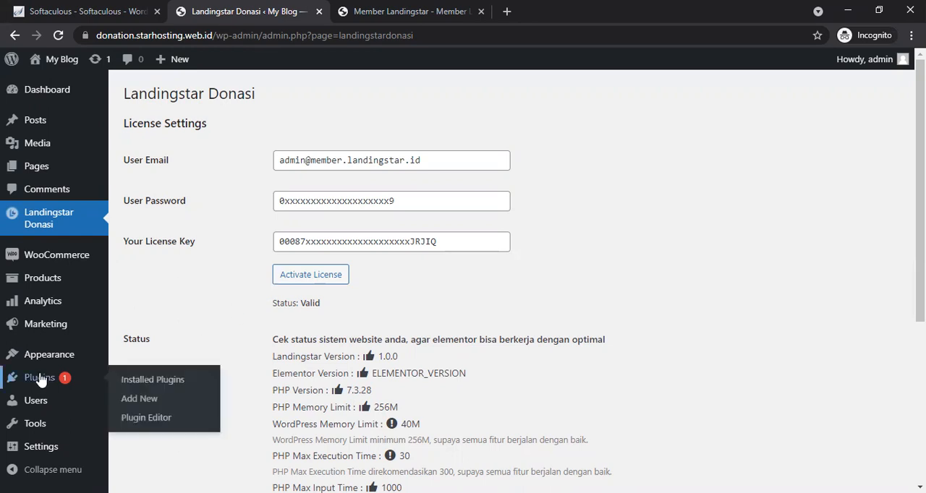
{"action": "left_click", "coordinate": [134, 411]}
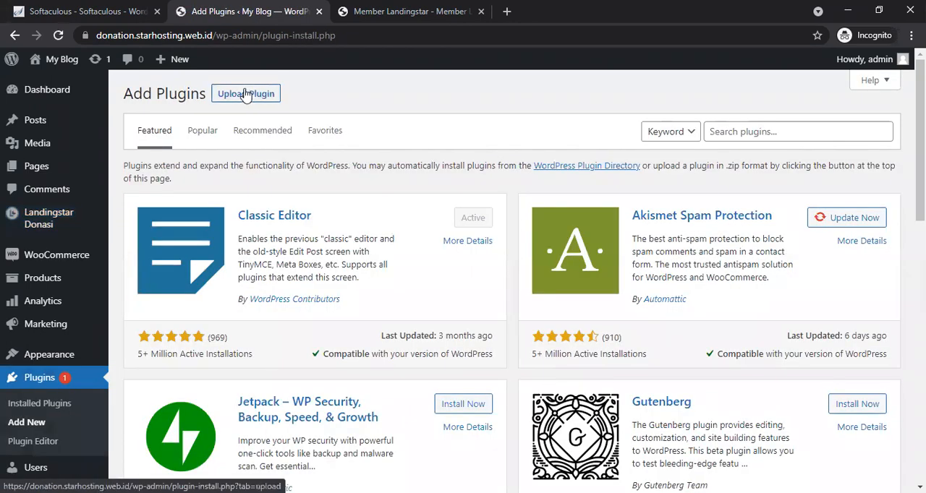
{"action": "left_click", "coordinate": [246, 95]}
{"action": "left_click", "coordinate": [407, 217]}
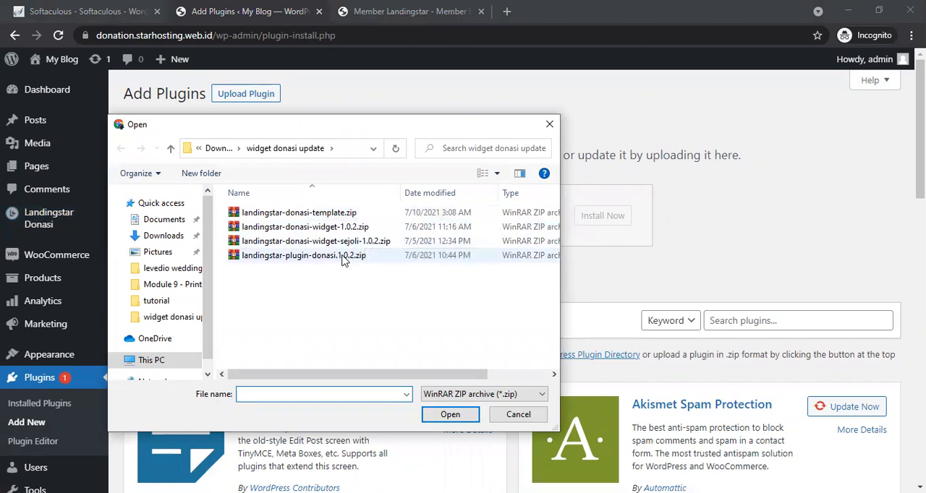
{"action": "double_click", "coordinate": [517, 261]}
{"action": "left_click", "coordinate": [594, 220]}
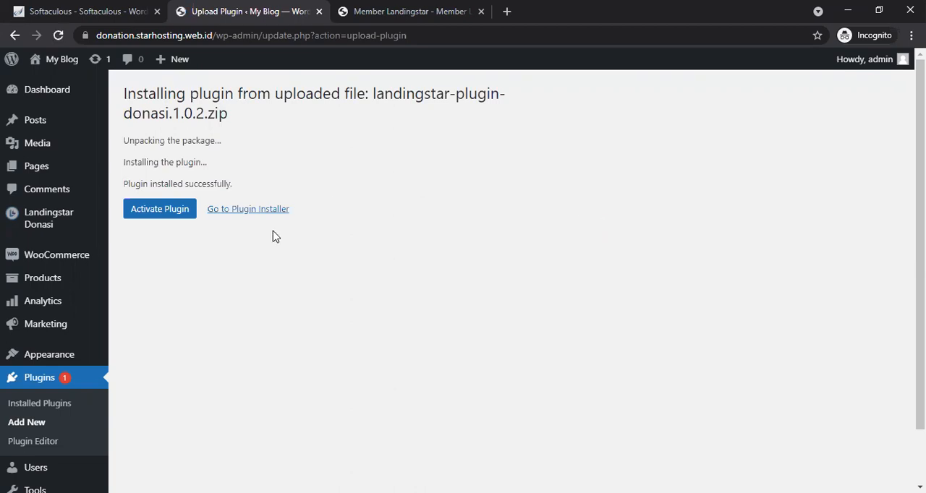
{"action": "left_click", "coordinate": [156, 217]}
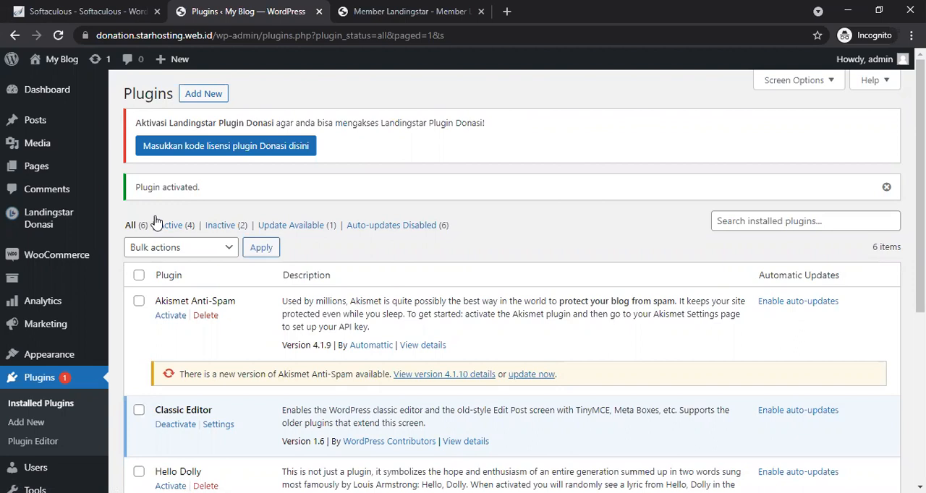
Step: Activate the Landingstar Plugin Donasi license and look over the donation settings form
{"action": "left_click", "coordinate": [214, 150]}
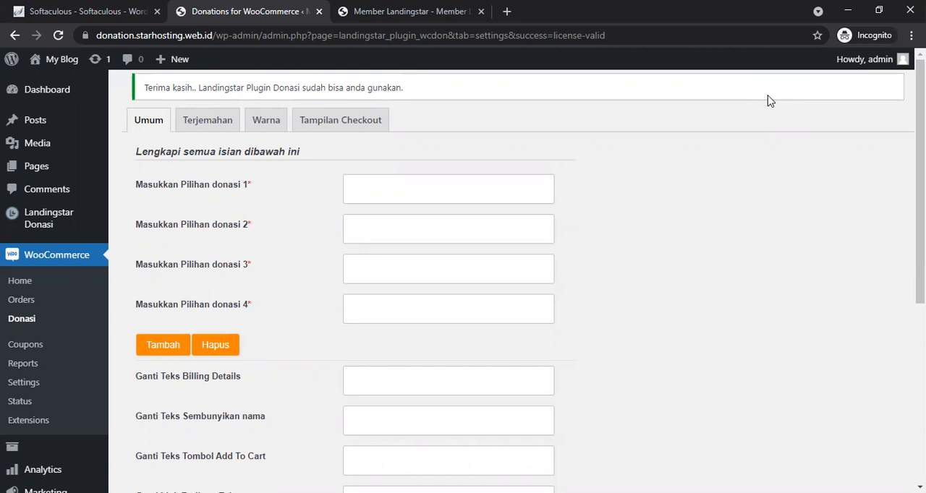
{"action": "scroll", "coordinate": [771, 102], "scroll_direction": "down", "scroll_amount": 5}
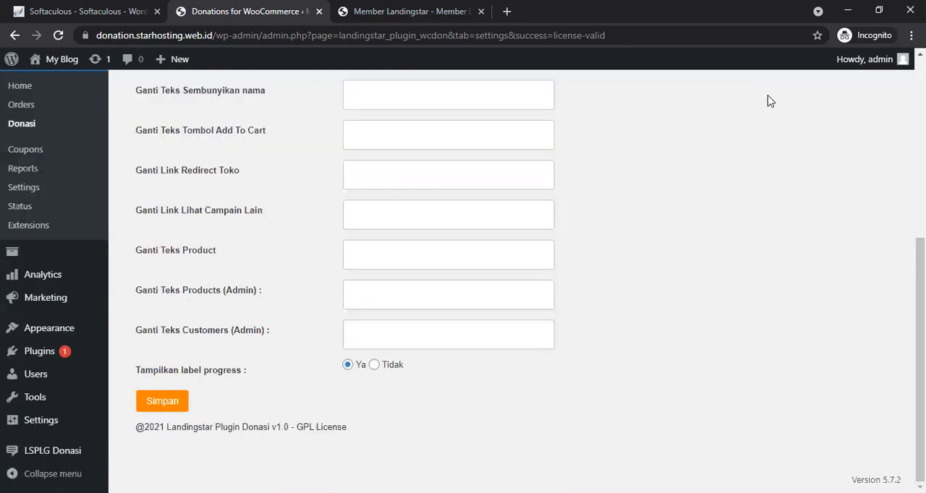
{"action": "scroll", "coordinate": [771, 101], "scroll_direction": "up", "scroll_amount": 5}
{"action": "scroll", "coordinate": [771, 101], "scroll_direction": "down", "scroll_amount": 5}
Step: Upload landingstar-donasi-widget-1.0.2.zip as a new plugin, install it and activate it
{"action": "mouse_move", "coordinate": [60, 256]}
{"action": "mouse_move", "coordinate": [50, 356]}
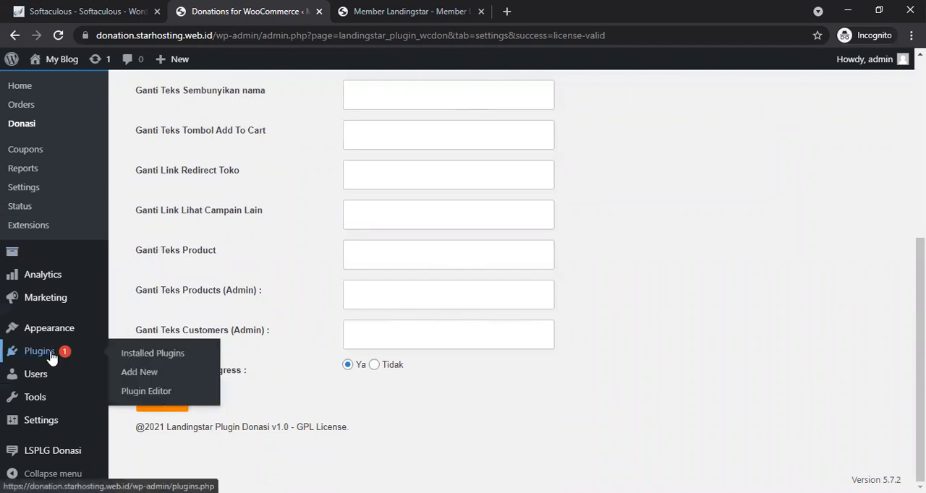
{"action": "left_click", "coordinate": [150, 378]}
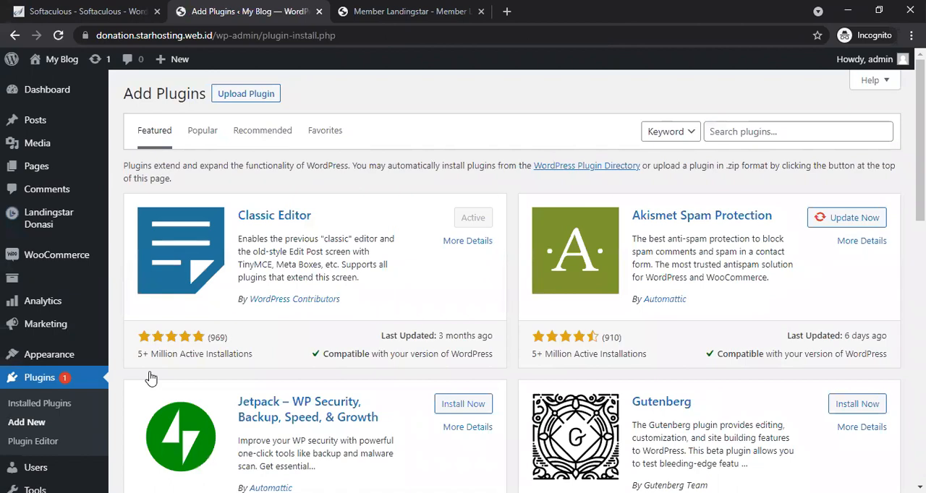
{"action": "left_click", "coordinate": [267, 93]}
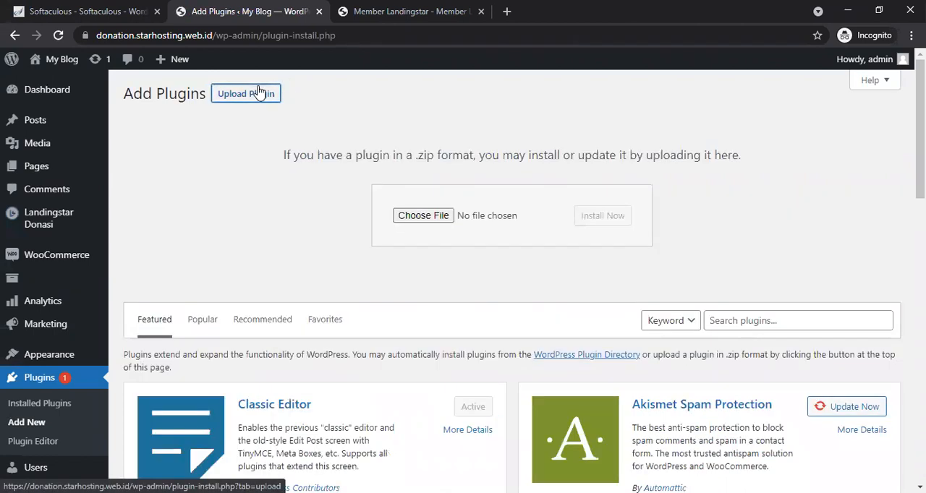
{"action": "left_click", "coordinate": [427, 220]}
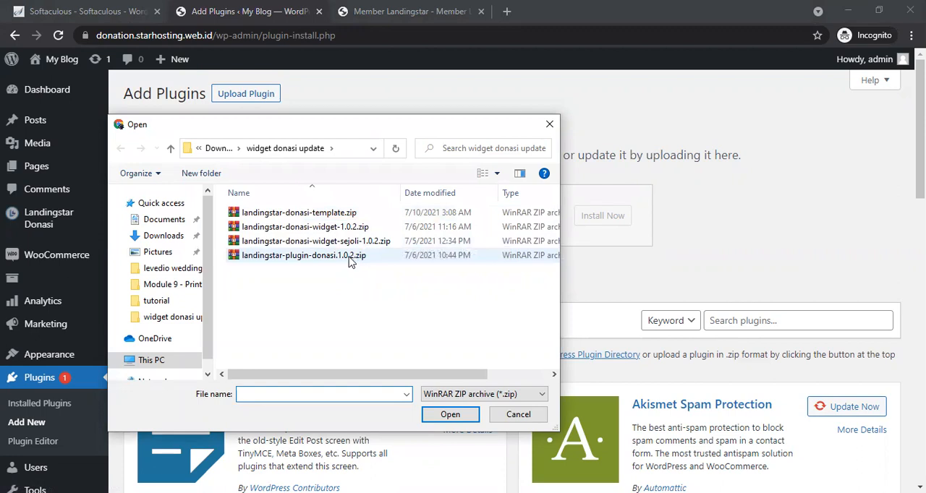
{"action": "left_click", "coordinate": [340, 227]}
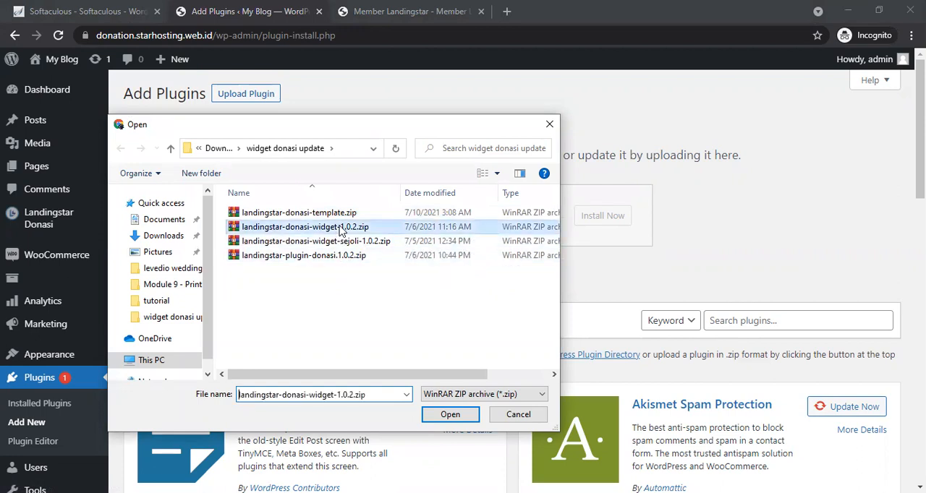
{"action": "key", "text": "Return"}
{"action": "left_click", "coordinate": [622, 220]}
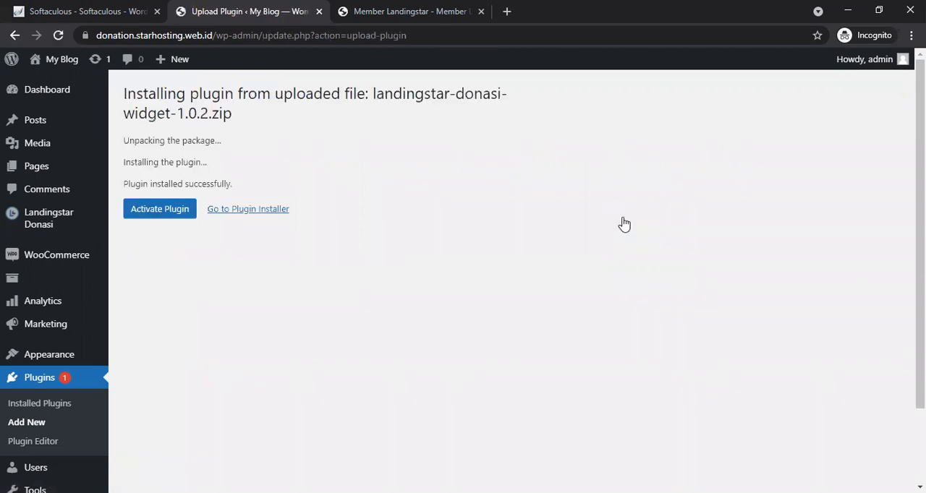
{"action": "left_click", "coordinate": [176, 211]}
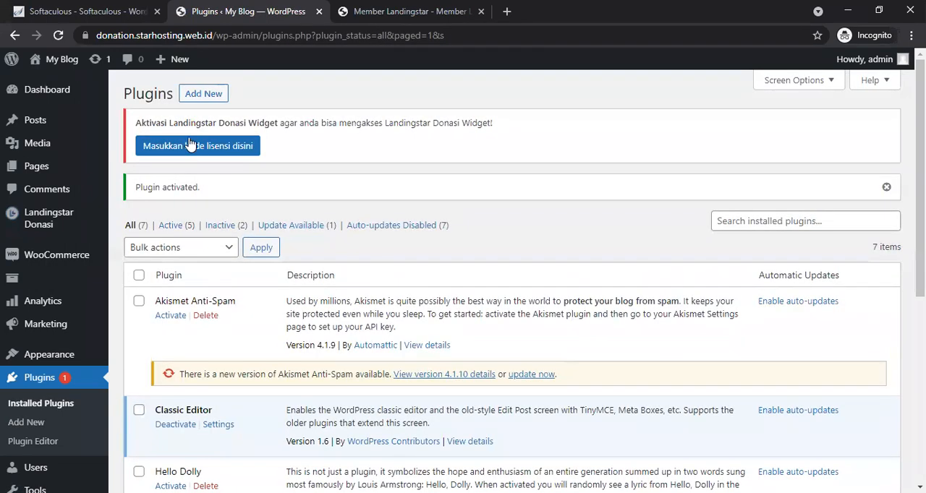
Step: Activate the Landingstar Donasi Widget license
{"action": "left_click", "coordinate": [191, 145]}
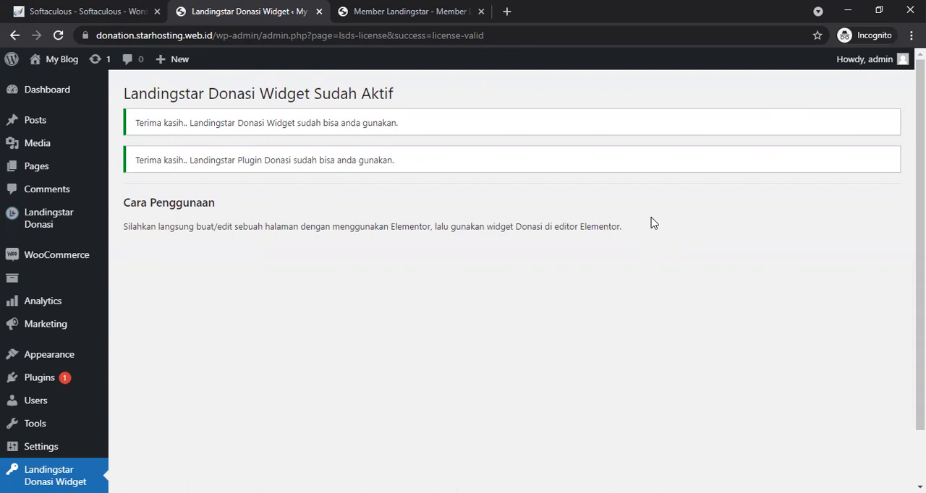
{"action": "scroll", "coordinate": [653, 223], "scroll_direction": "down", "scroll_amount": 2}
{"action": "scroll", "coordinate": [654, 224], "scroll_direction": "up", "scroll_amount": 2}
Step: Open the WooCommerce Donasi settings and set the four donation options to 50000, 100000, 500000 and 1000000
{"action": "mouse_move", "coordinate": [83, 258]}
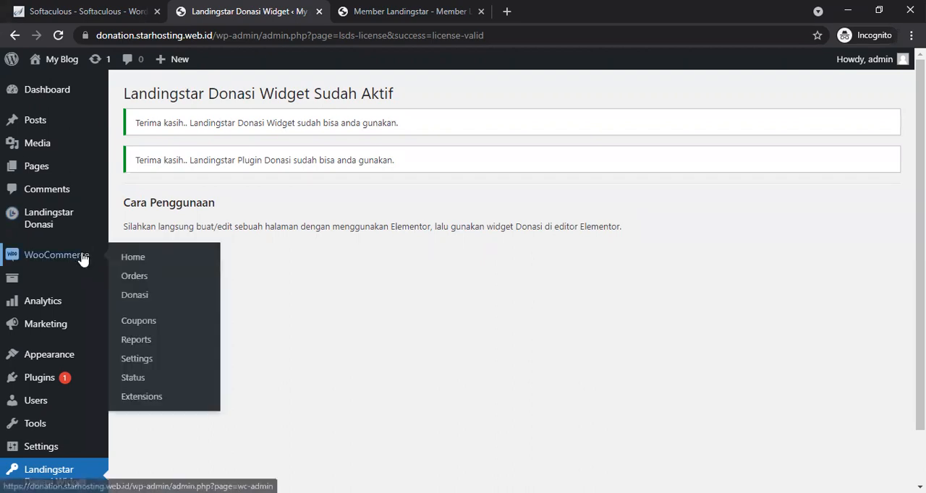
{"action": "left_click", "coordinate": [142, 300]}
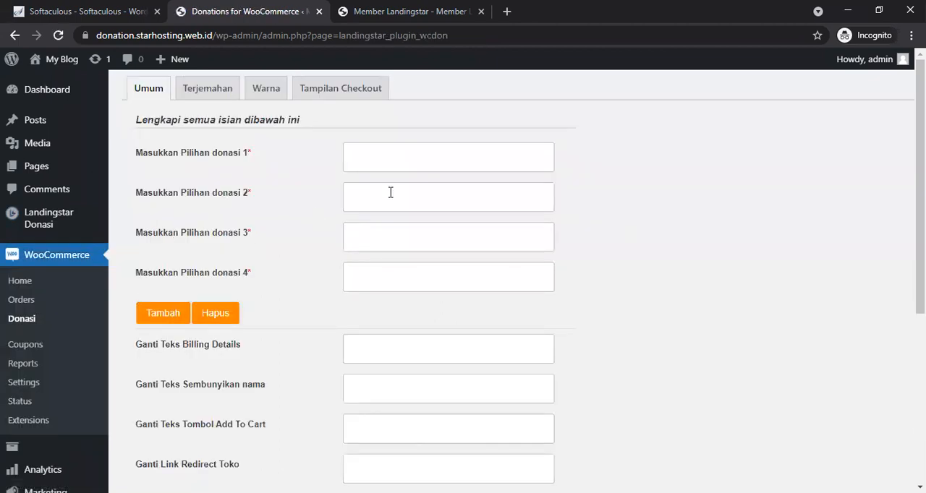
{"action": "left_click", "coordinate": [364, 159]}
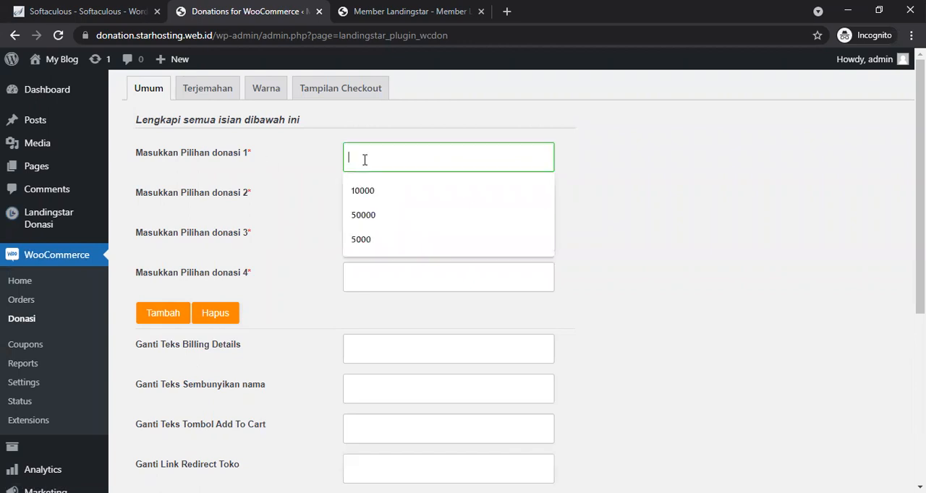
{"action": "type", "text": "50000"}
{"action": "key", "text": "Tab"}
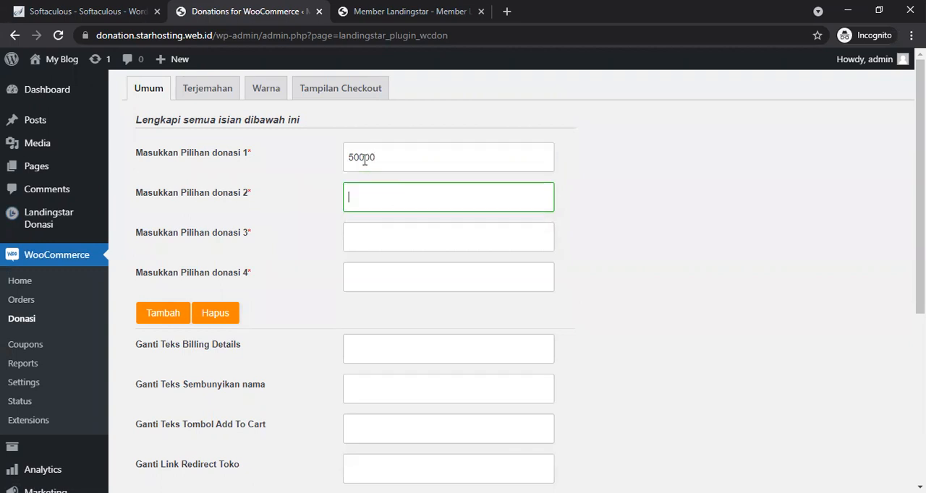
{"action": "type", "text": "100000"}
{"action": "key", "text": "Tab"}
{"action": "type", "text": "50000"}
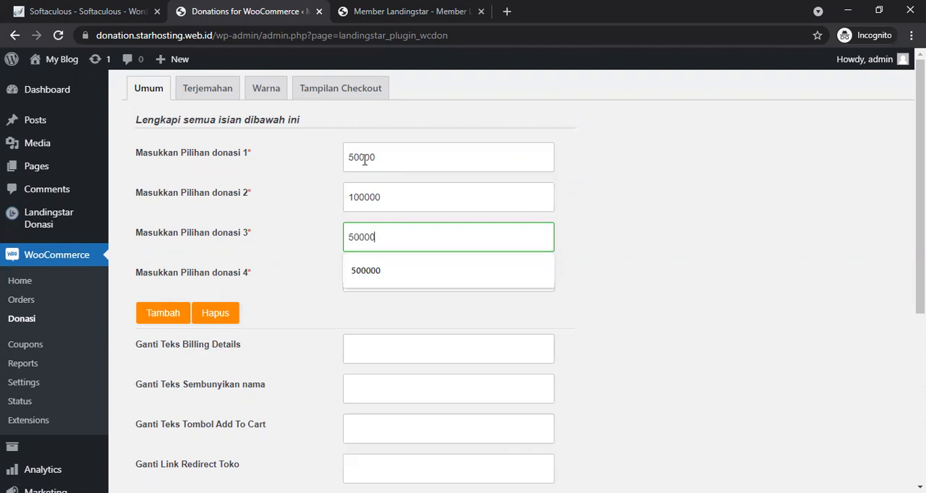
{"action": "type", "text": "0"}
{"action": "key", "text": "Tab"}
{"action": "type", "text": "1000"}
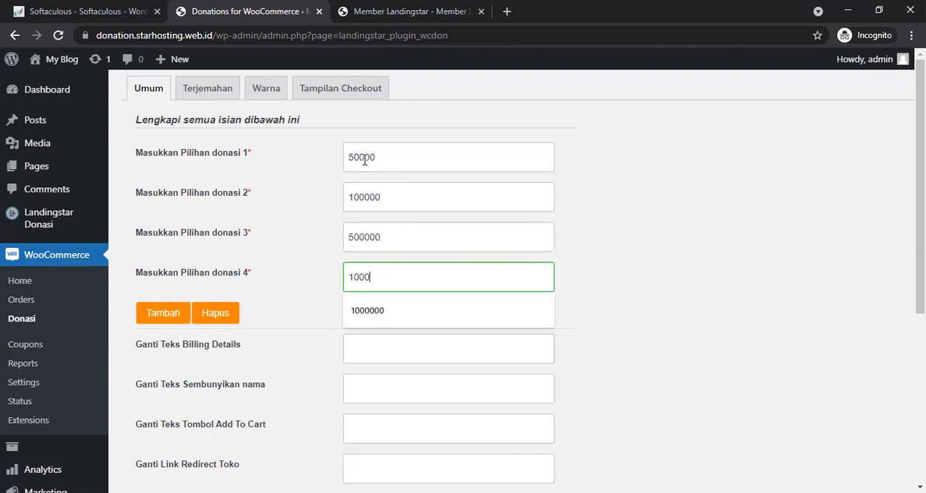
{"action": "type", "text": "000"}
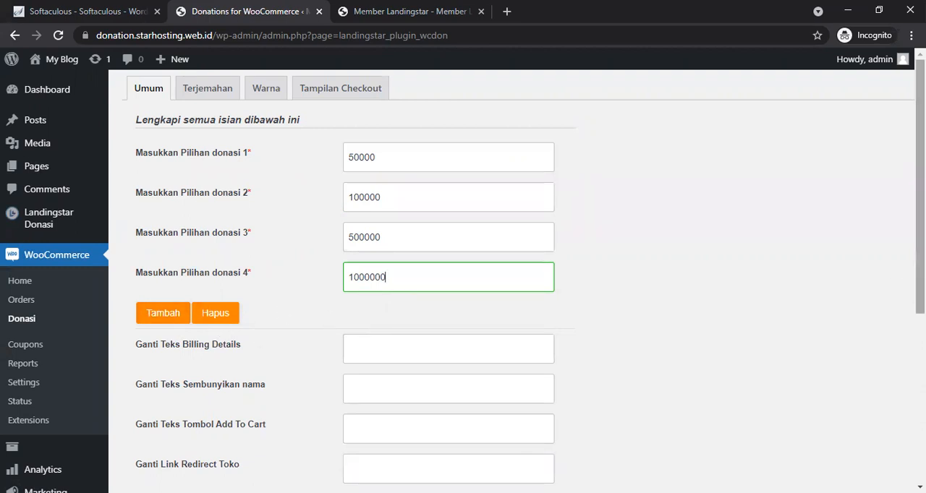
Step: Set the billing details text to Data Donatur and the hidden-name text to hamba Allah
{"action": "left_click_drag", "start_coordinate": [920, 195], "coordinate": [920, 323]}
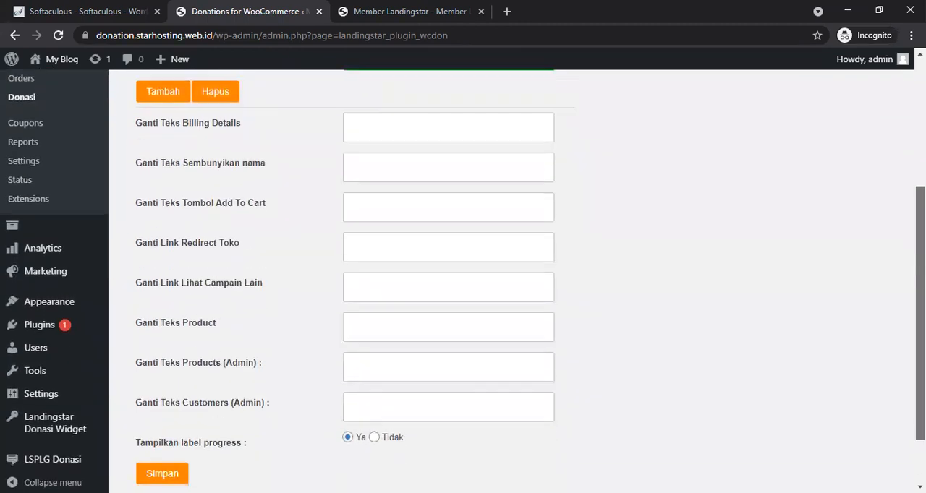
{"action": "left_click", "coordinate": [462, 132]}
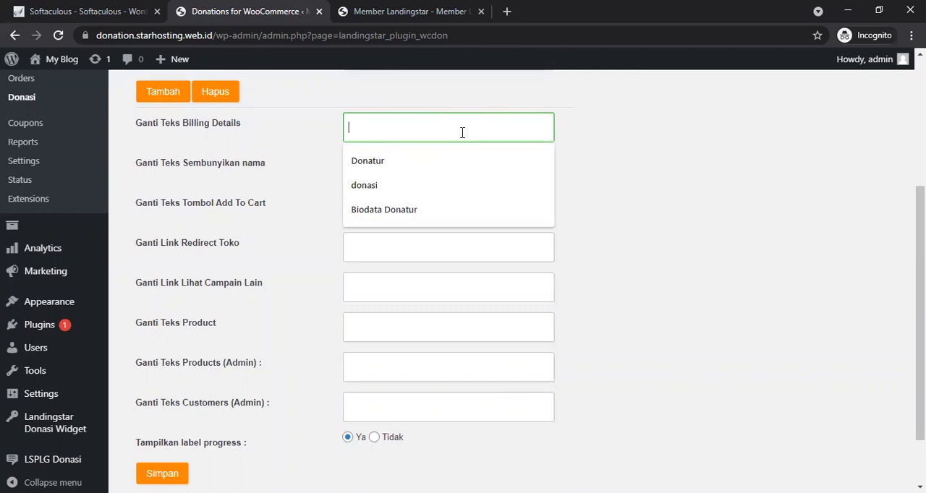
{"action": "type", "text": "Data Donatur"}
{"action": "key", "text": "Tab"}
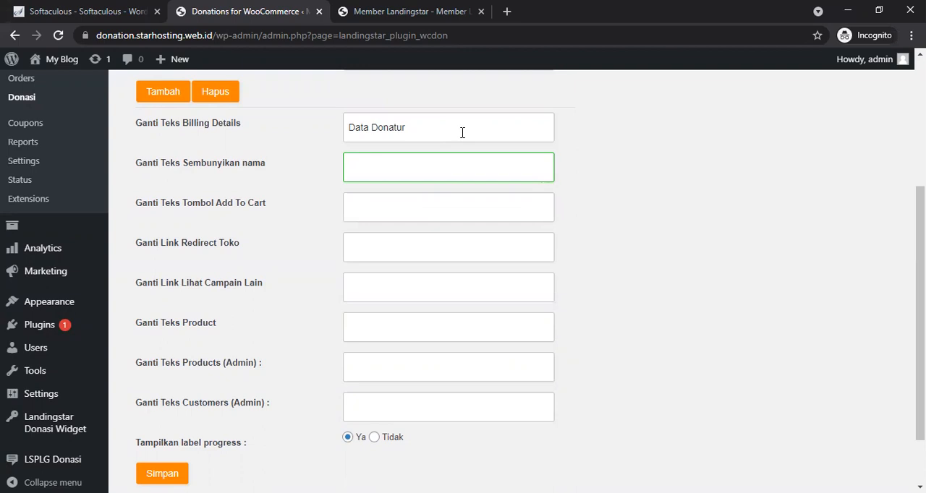
{"action": "type", "text": "A"}
{"action": "key", "text": "BackSpace"}
{"action": "type", "text": "Hamba"}
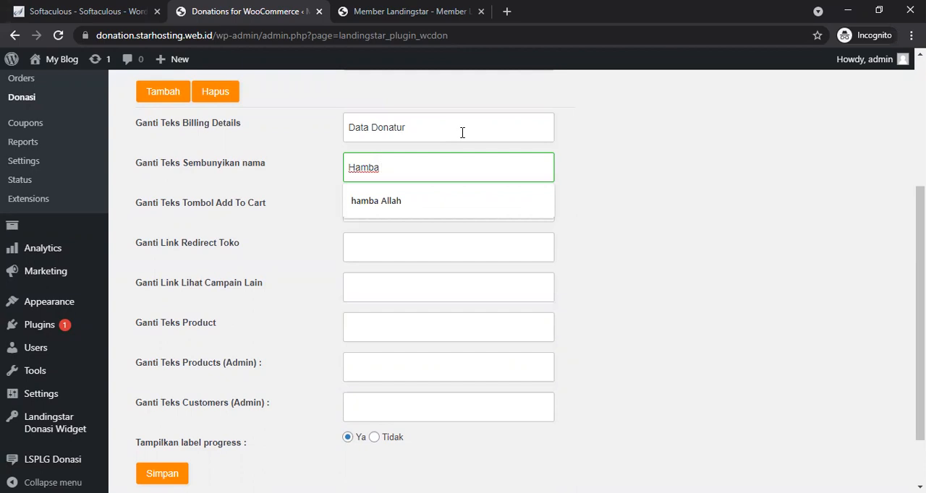
{"action": "key", "text": "Down"}
{"action": "key", "text": "Return"}
{"action": "key", "text": "Tab"}
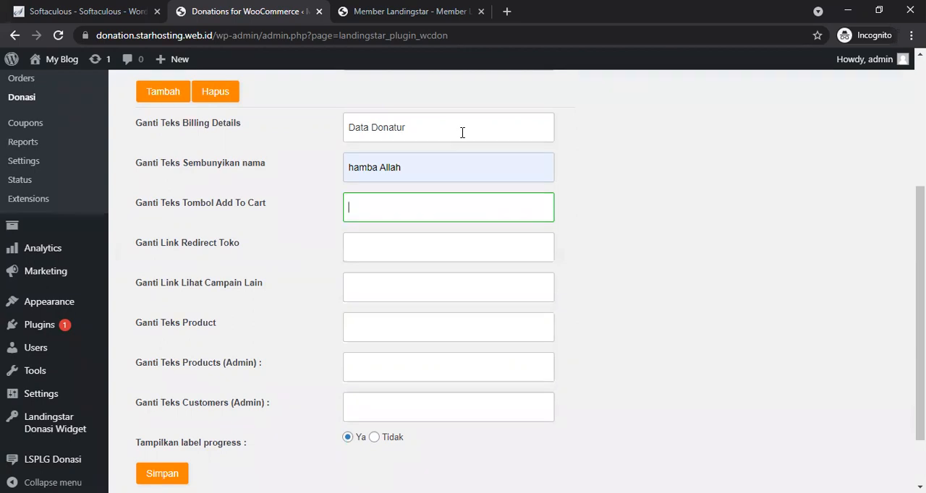
Step: Set the add-to-cart button text to Donasi Sekarang
{"action": "type", "text": "Dona"}
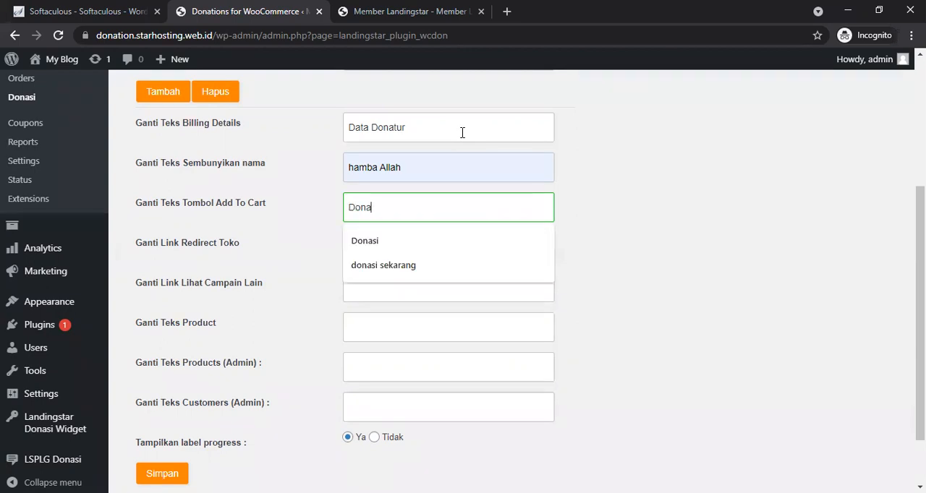
{"action": "type", "text": "si"}
{"action": "key", "text": "Down"}
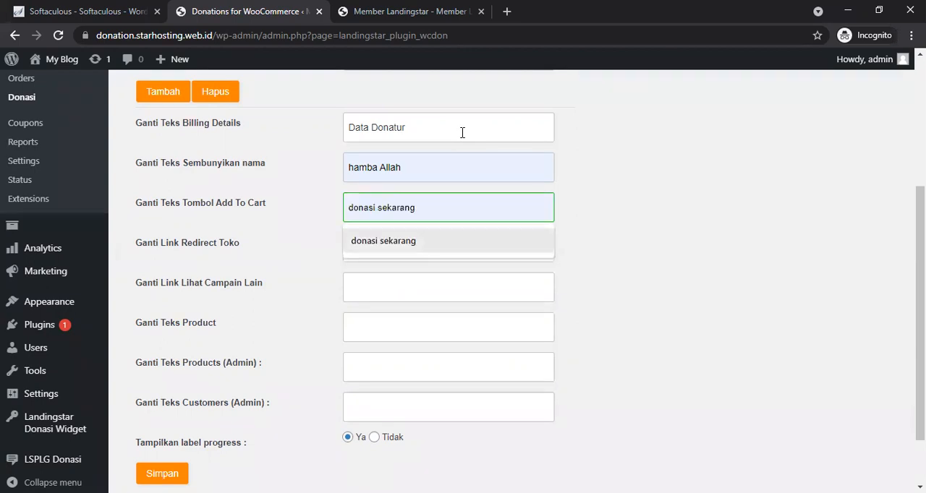
{"action": "key", "text": "Return"}
{"action": "key", "text": "BackSpace"}
{"action": "key", "text": "BackSpace"}
{"action": "key", "text": "BackSpace"}
{"action": "key", "text": "BackSpace"}
{"action": "key", "text": "BackSpace"}
{"action": "key", "text": "BackSpace"}
{"action": "key", "text": "BackSpace"}
{"action": "key", "text": "BackSpace"}
{"action": "key", "text": "BackSpace"}
{"action": "key", "text": "BackSpace"}
{"action": "key", "text": "BackSpace"}
{"action": "key", "text": "BackSpace"}
{"action": "key", "text": "BackSpace"}
{"action": "key", "text": "BackSpace"}
{"action": "key", "text": "BackSpace"}
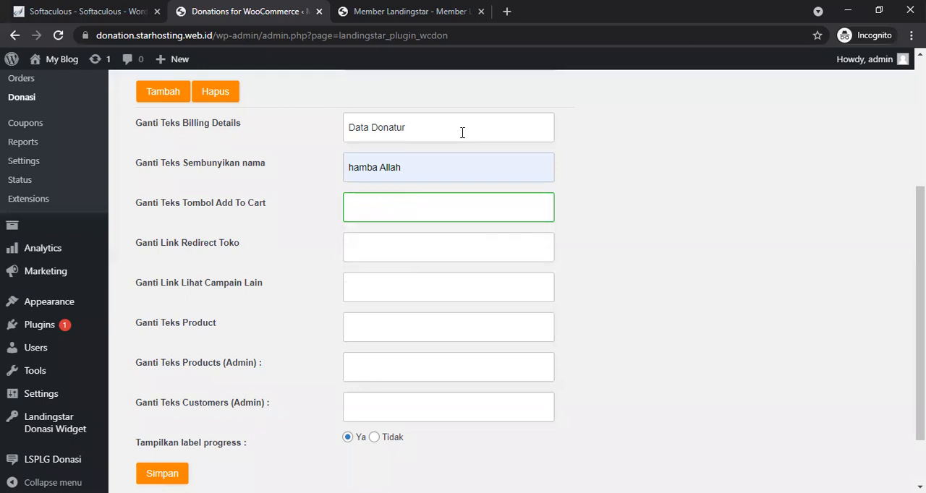
{"action": "type", "text": "Donasi"}
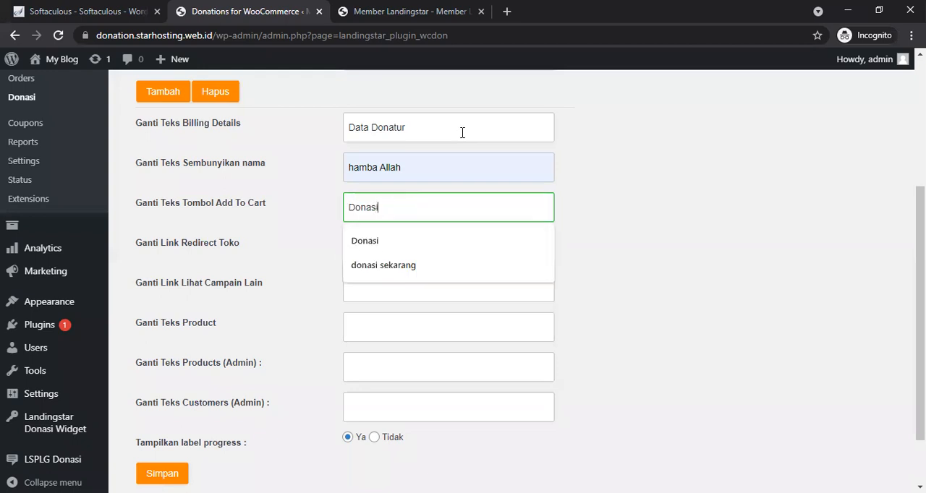
{"action": "type", "text": " Sekarang"}
{"action": "key", "text": "Tab"}
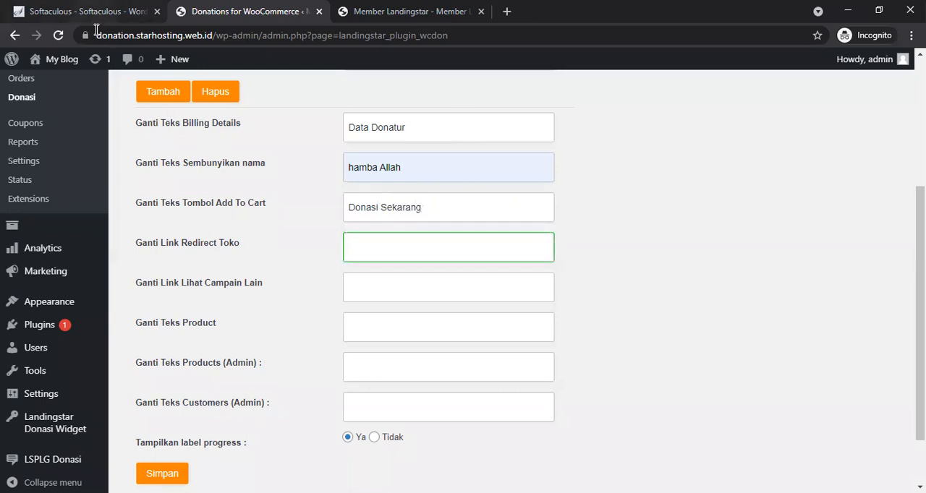
{"action": "left_click_drag", "start_coordinate": [96, 35], "coordinate": [212, 41]}
{"action": "key", "text": "ctrl+c"}
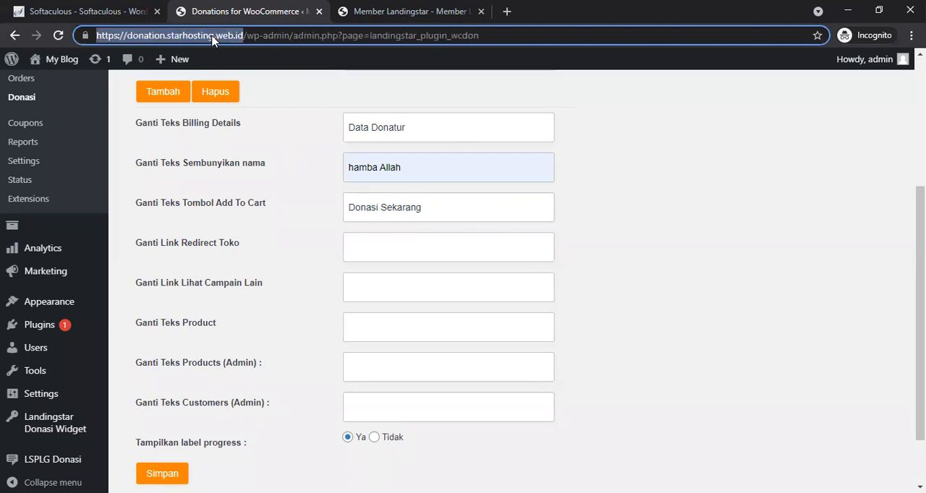
{"action": "left_click", "coordinate": [365, 241]}
{"action": "key", "text": "ctrl+v"}
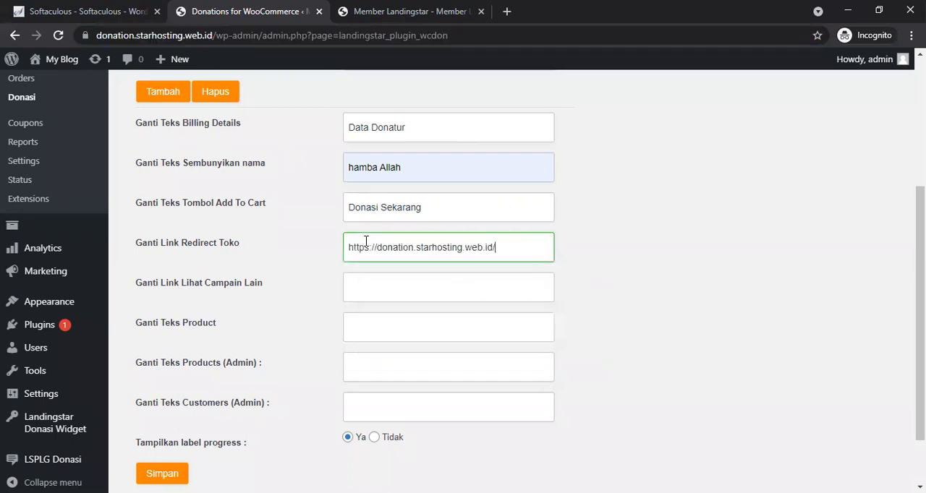
{"action": "left_click", "coordinate": [393, 280]}
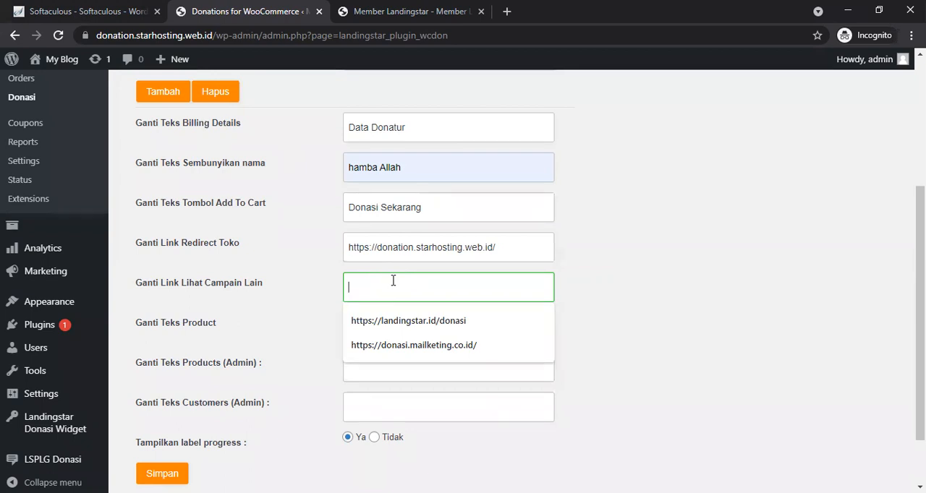
{"action": "key", "text": "ctrl+v"}
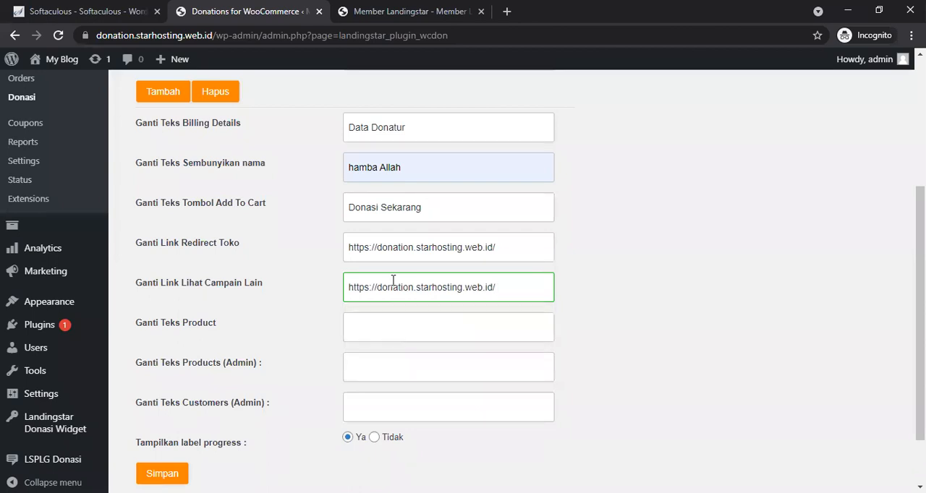
Step: Set both the product text and the admin products text to Campaign
{"action": "left_click", "coordinate": [394, 332]}
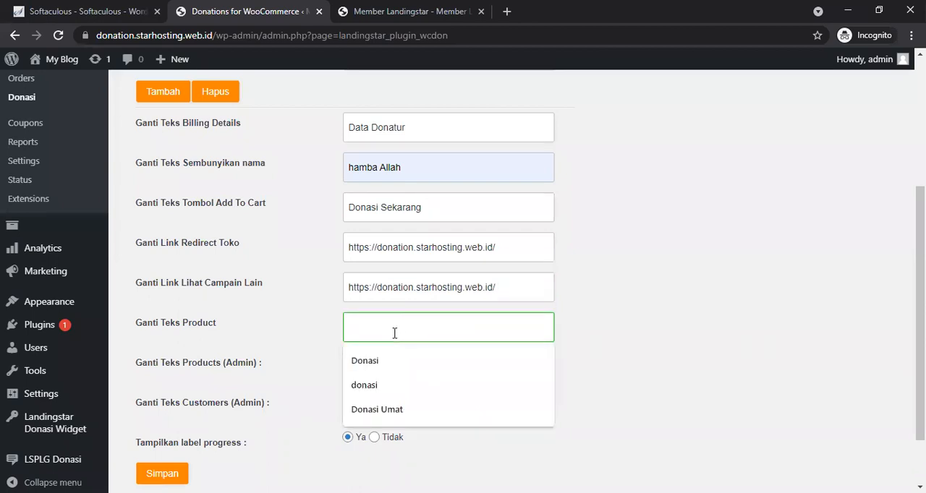
{"action": "left_click", "coordinate": [597, 333]}
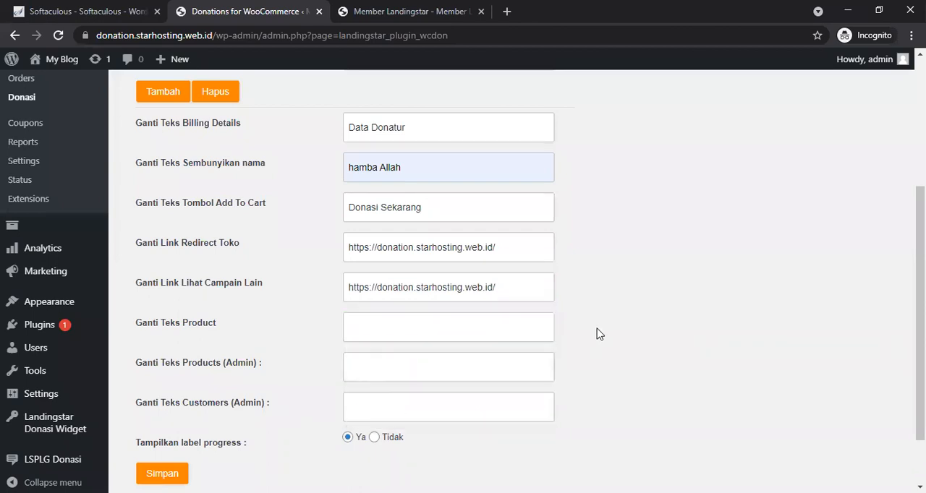
{"action": "left_click", "coordinate": [520, 329]}
{"action": "type", "text": "Campaign"}
{"action": "key", "text": "BackSpace"}
{"action": "key", "text": "BackSpace"}
{"action": "key", "text": "BackSpace"}
{"action": "key", "text": "BackSpace"}
{"action": "type", "text": "aign"}
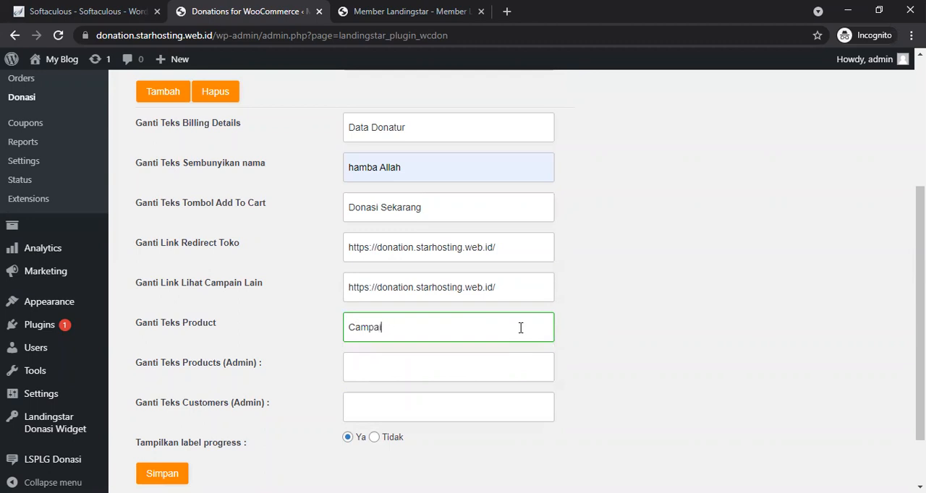
{"action": "left_click_drag", "start_coordinate": [391, 336], "coordinate": [347, 327]}
{"action": "key", "text": "ctrl+c"}
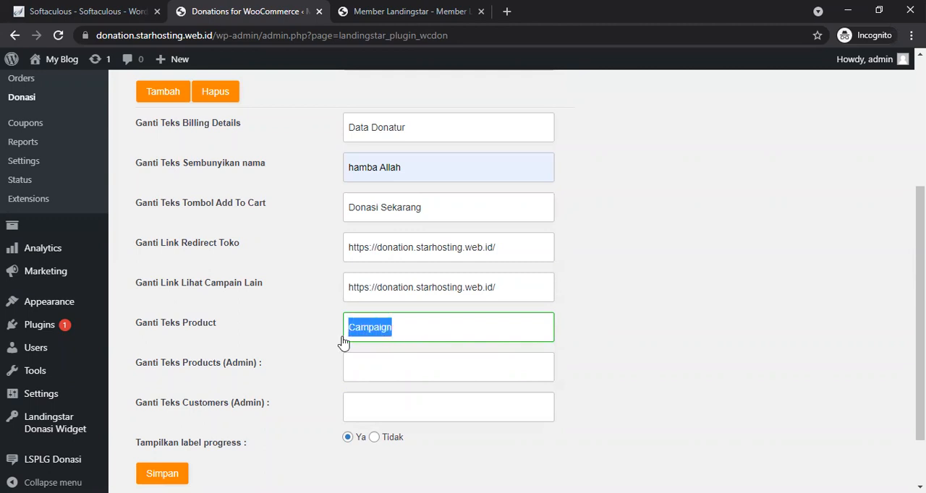
{"action": "left_click", "coordinate": [368, 366]}
{"action": "key", "text": "ctrl+v"}
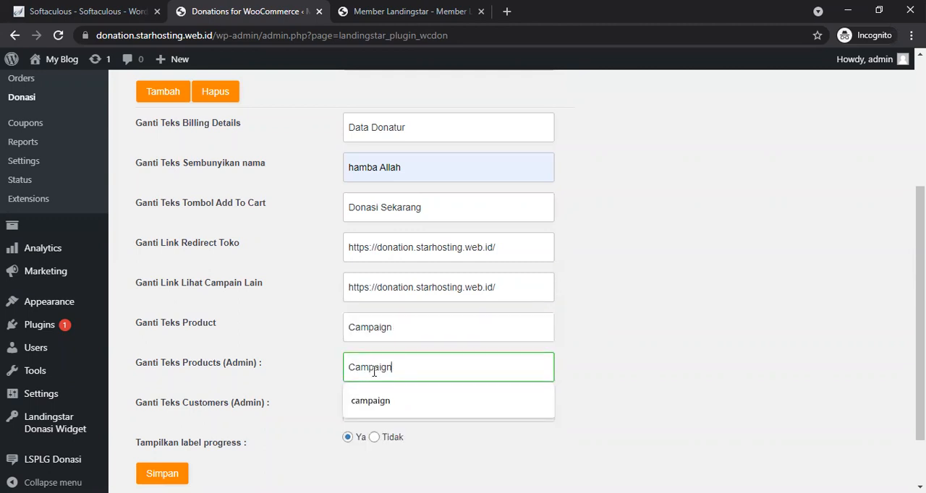
Step: Set the admin customers text to Donatur and save the general donation settings
{"action": "left_click", "coordinate": [657, 468]}
{"action": "left_click", "coordinate": [469, 413]}
{"action": "type", "text": "Donatur"}
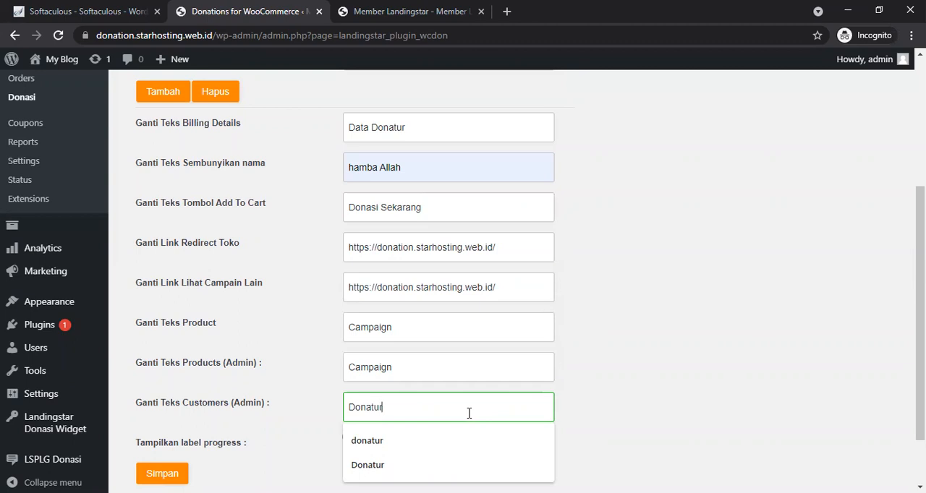
{"action": "left_click", "coordinate": [708, 385]}
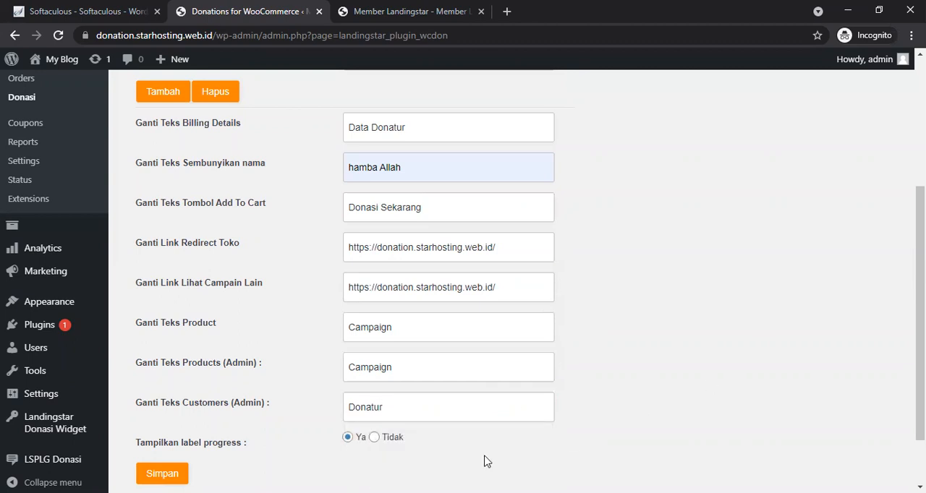
{"action": "left_click_drag", "start_coordinate": [920, 390], "coordinate": [920, 432]}
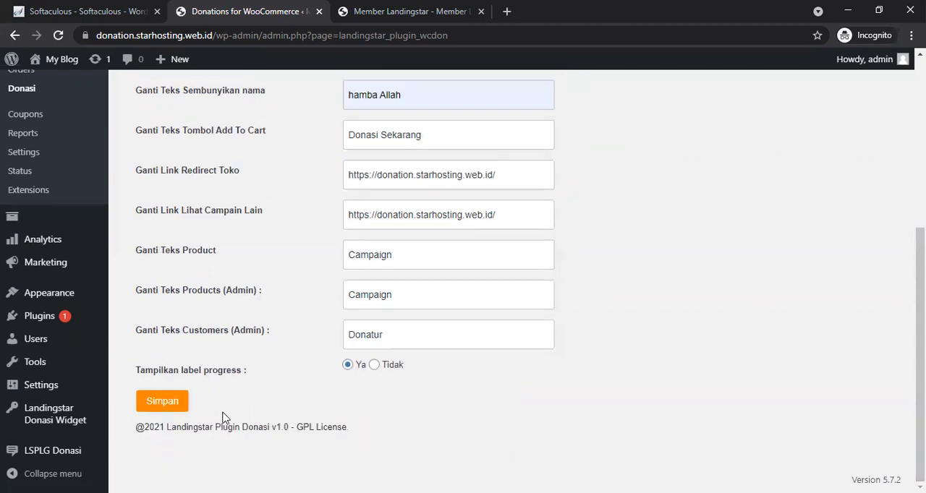
{"action": "left_click", "coordinate": [159, 404]}
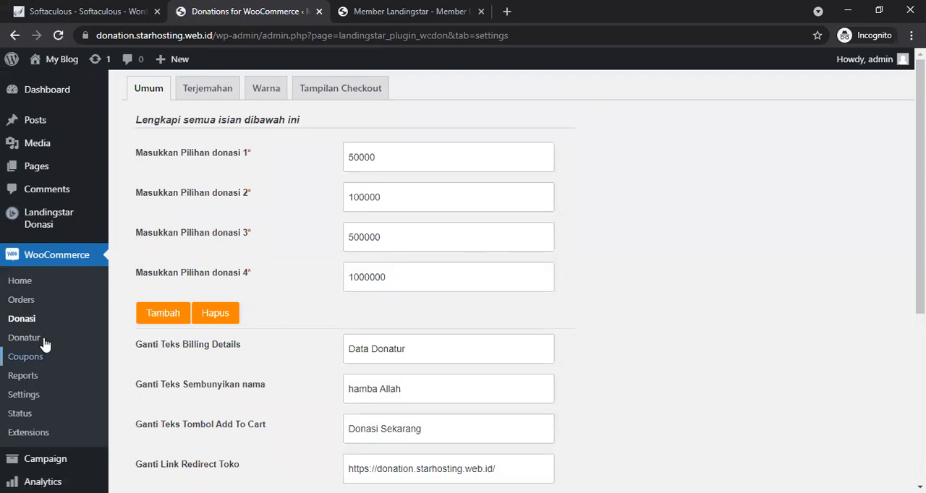
Step: Open the Terjemahan tab and set the 'has been added to your cart' text to Keranjang Donasi
{"action": "mouse_move", "coordinate": [50, 457]}
{"action": "scroll", "coordinate": [337, 159], "scroll_direction": "down", "scroll_amount": 5}
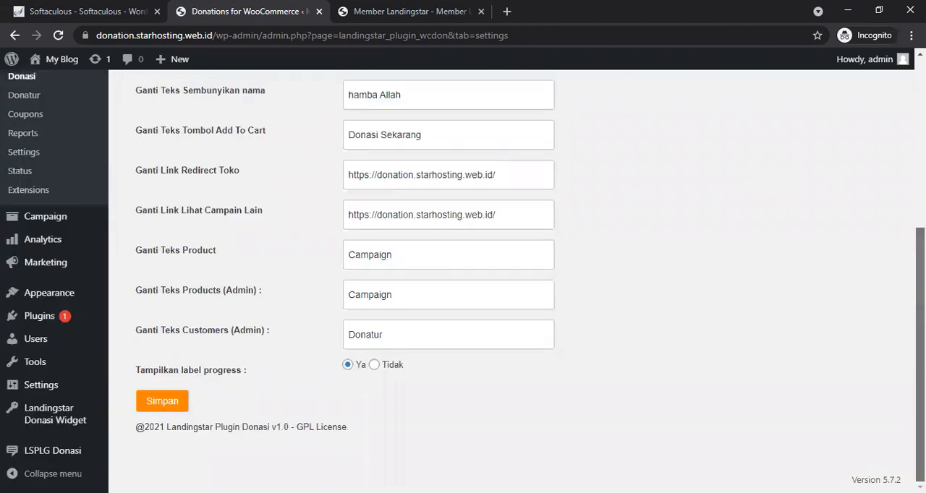
{"action": "scroll", "coordinate": [337, 159], "scroll_direction": "up", "scroll_amount": 5}
{"action": "left_click", "coordinate": [216, 88]}
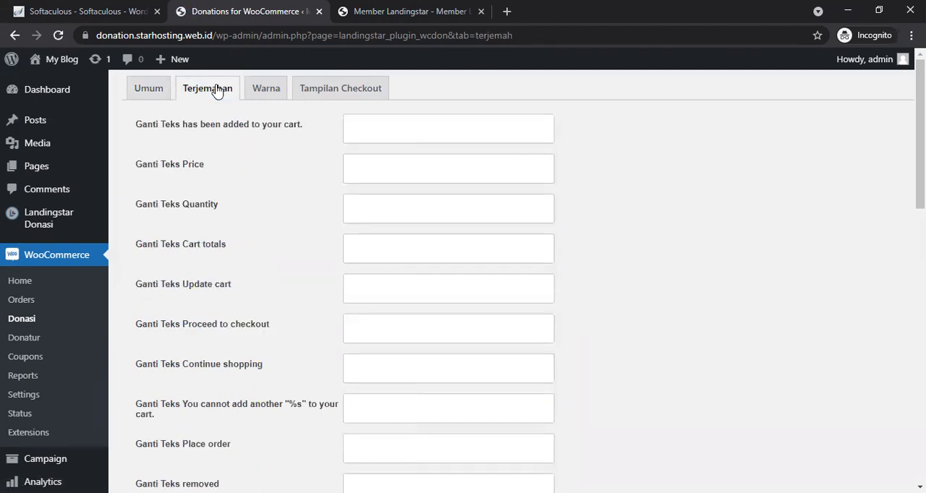
{"action": "left_click", "coordinate": [370, 134]}
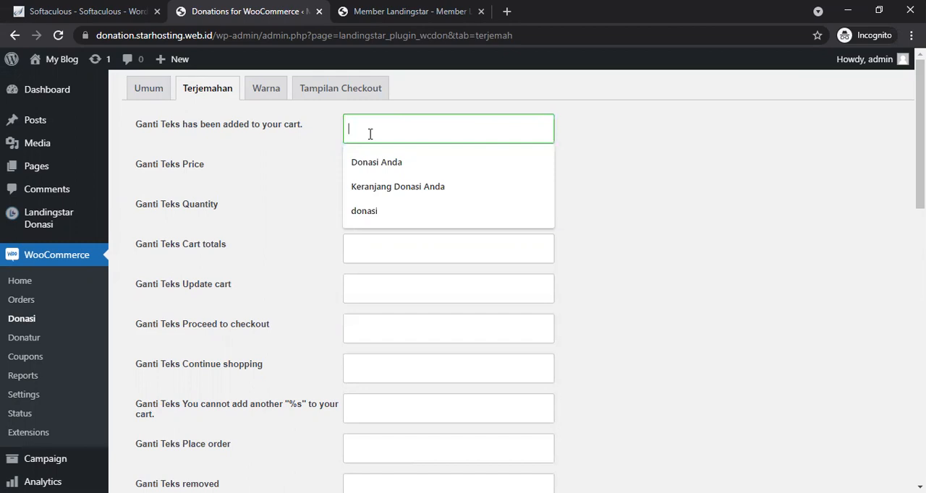
{"action": "type", "text": "rat"}
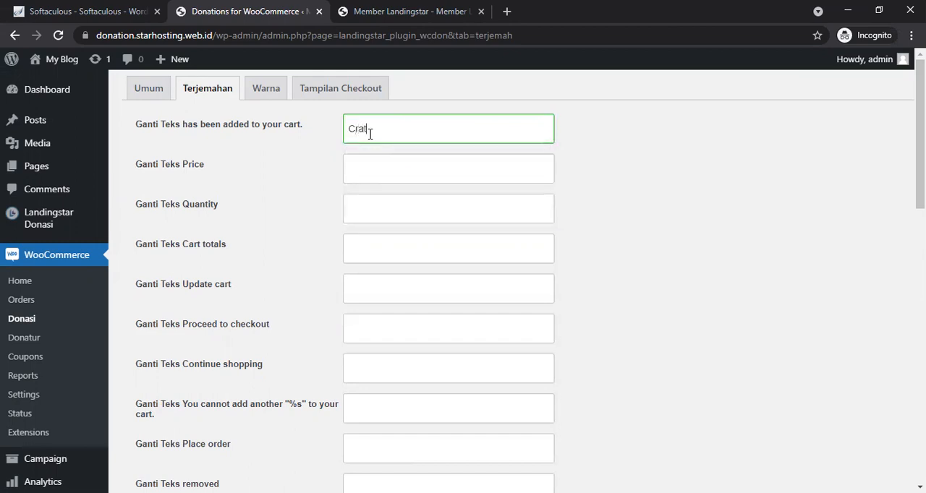
{"action": "key", "text": "BackSpace"}
{"action": "key", "text": "BackSpace"}
{"action": "key", "text": "BackSpace"}
{"action": "key", "text": "BackSpace"}
{"action": "type", "text": "Keranjang Donasi"}
{"action": "key", "text": "Tab"}
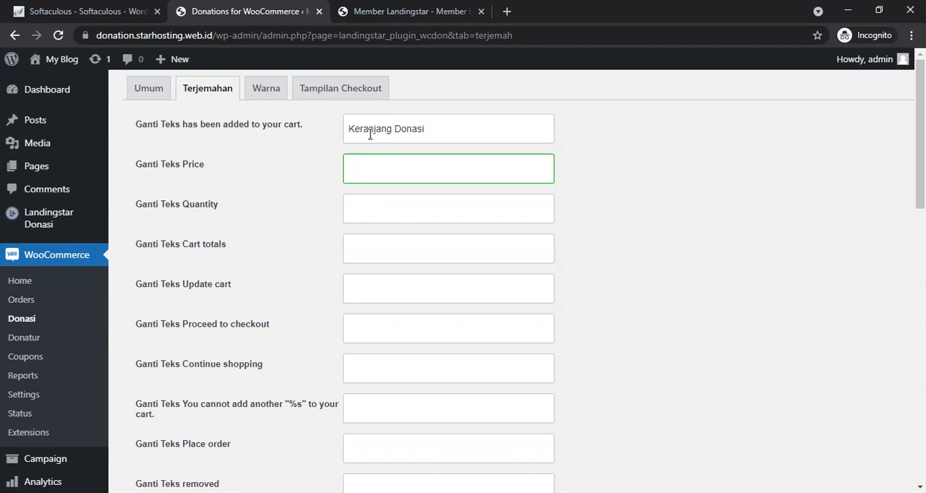
{"action": "type", "text": "Donasi"}
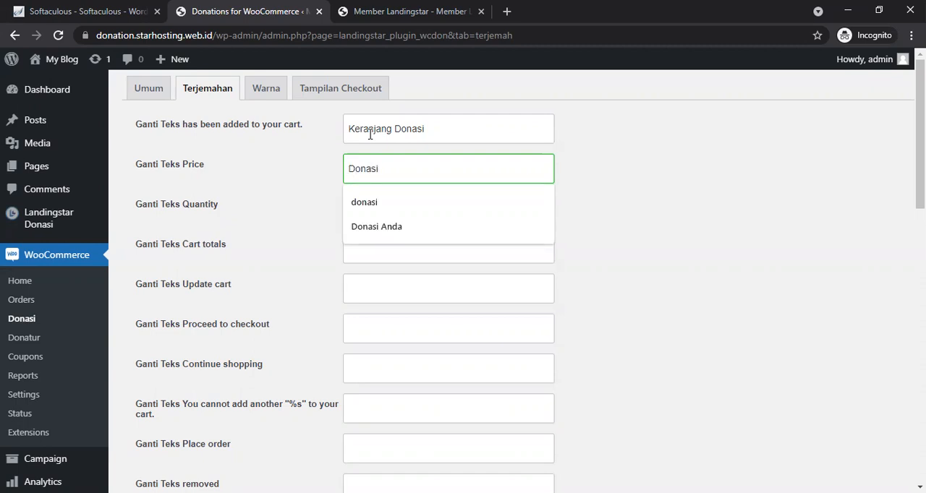
Step: Set the Price text to Donasi Anda and the Quantity text to Jumlah Donasi Anda
{"action": "key", "text": "Down"}
{"action": "key", "text": "Down"}
{"action": "key", "text": "Return"}
{"action": "key", "text": "Tab"}
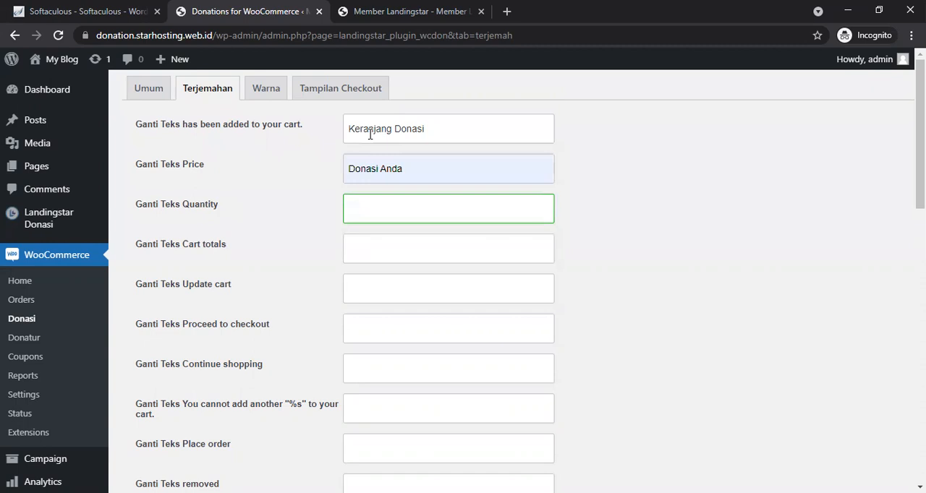
{"action": "left_click", "coordinate": [387, 216]}
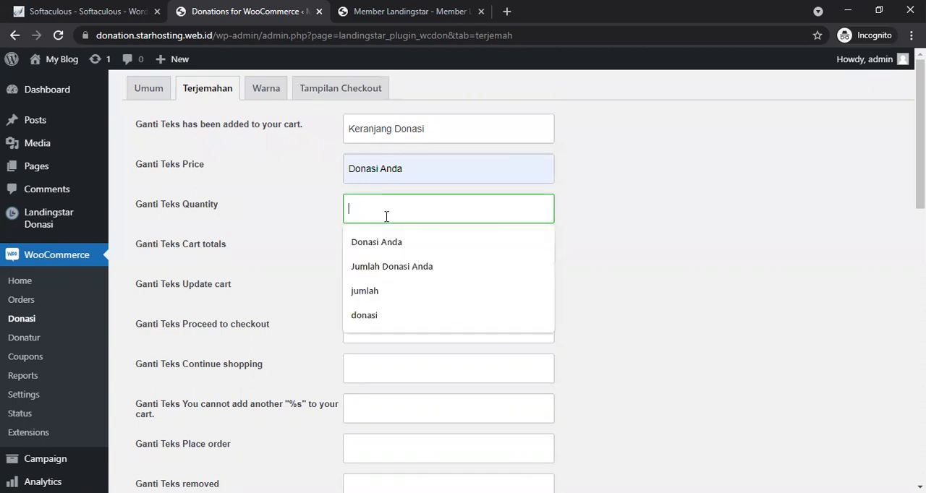
{"action": "left_click", "coordinate": [399, 269]}
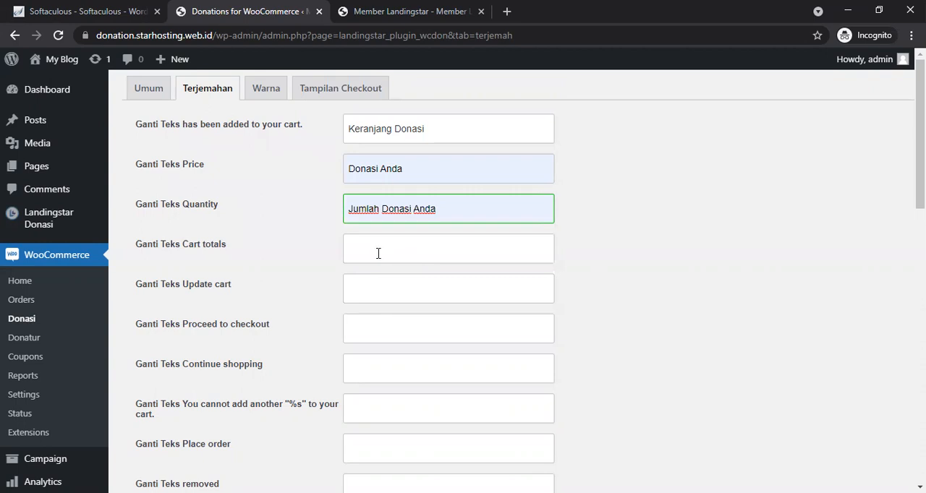
Step: Set the Cart totals text to Total Donasi Anda
{"action": "left_click", "coordinate": [377, 254]}
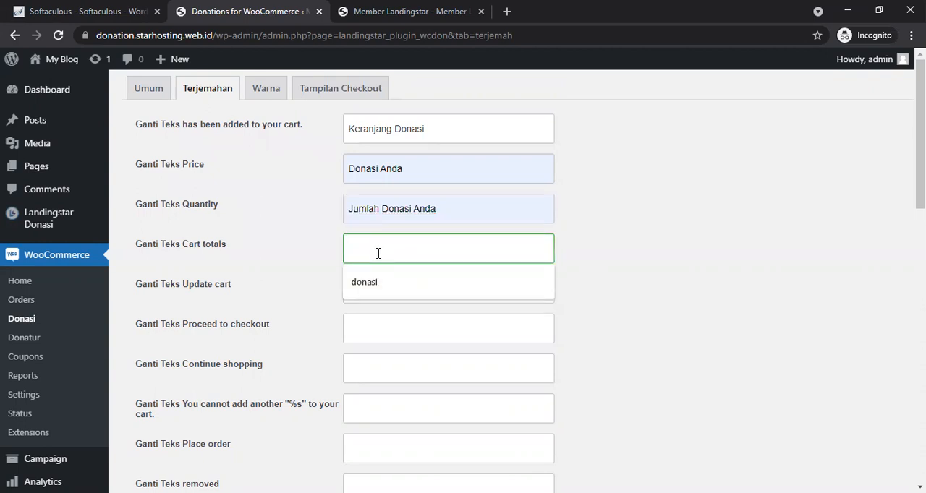
{"action": "type", "text": "Tiota"}
{"action": "key", "text": "BackSpace"}
{"action": "key", "text": "BackSpace"}
{"action": "key", "text": "BackSpace"}
{"action": "key", "text": "BackSpace"}
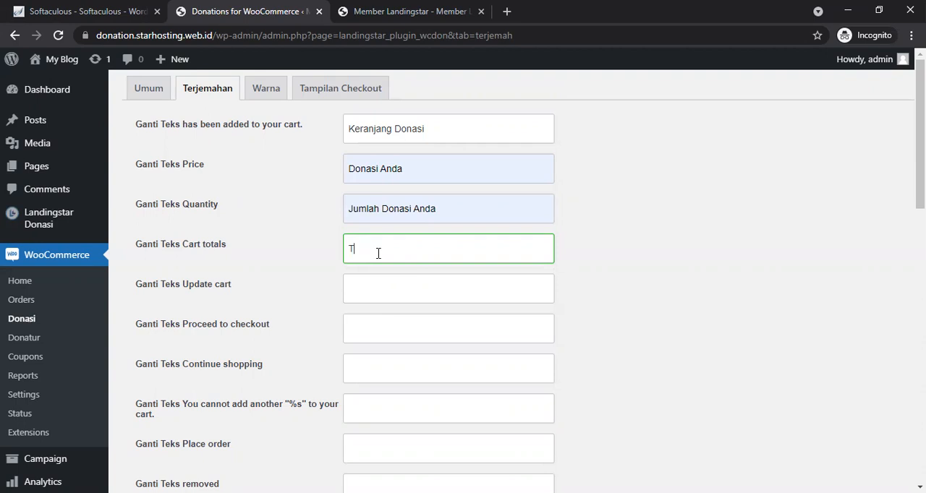
{"action": "type", "text": "otal Donasi Anda"}
{"action": "key", "text": "Tab"}
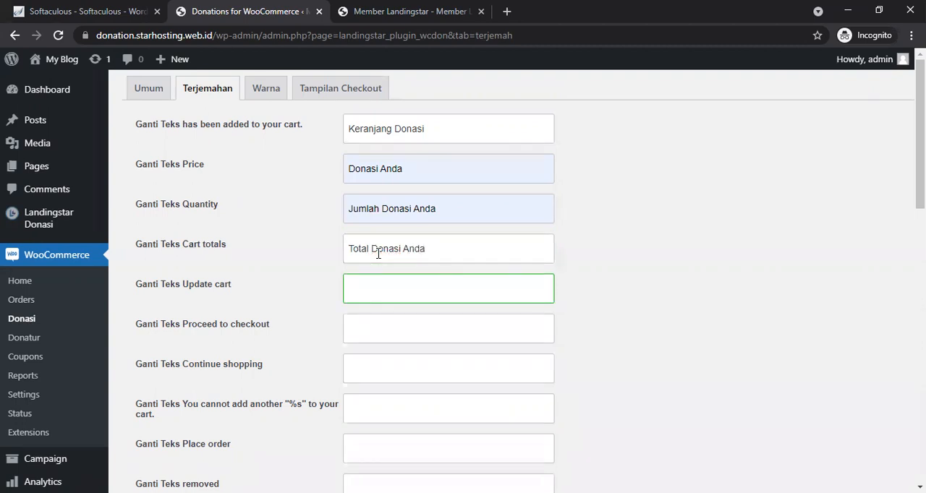
Step: Set the Update cart text to Update Donasi Anda and the Proceed to checkout text to Proses Donasi
{"action": "type", "text": "Update Donasi Anda"}
{"action": "key", "text": "Tab"}
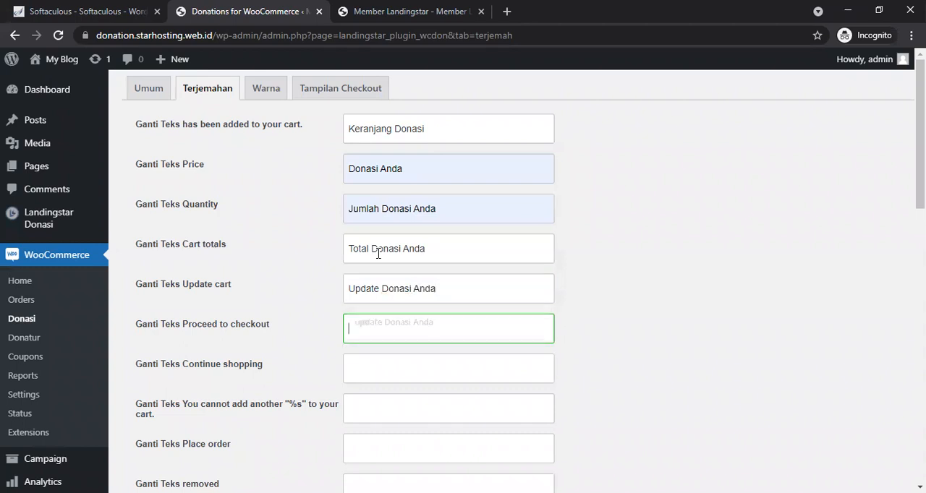
{"action": "left_click_drag", "start_coordinate": [920, 170], "coordinate": [920, 206]}
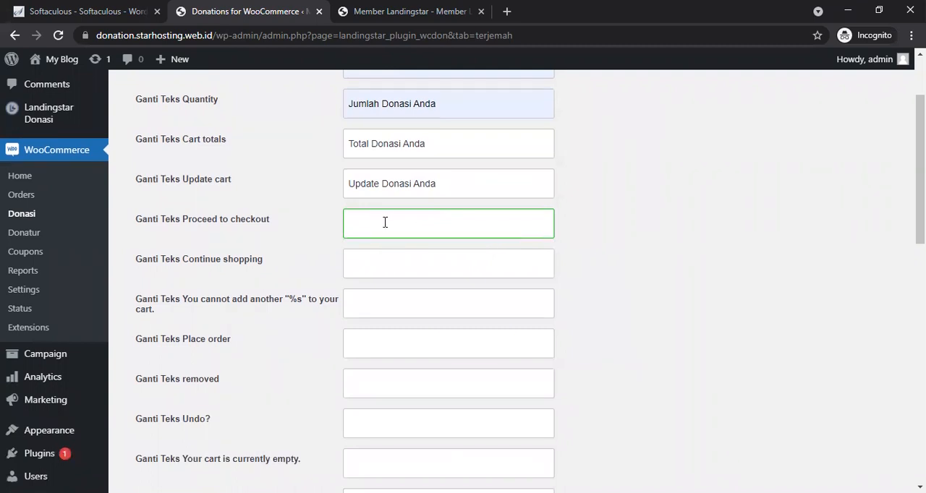
{"action": "type", "text": "Proses"}
{"action": "type", "text": "Donasi"}
{"action": "key", "text": "Tab"}
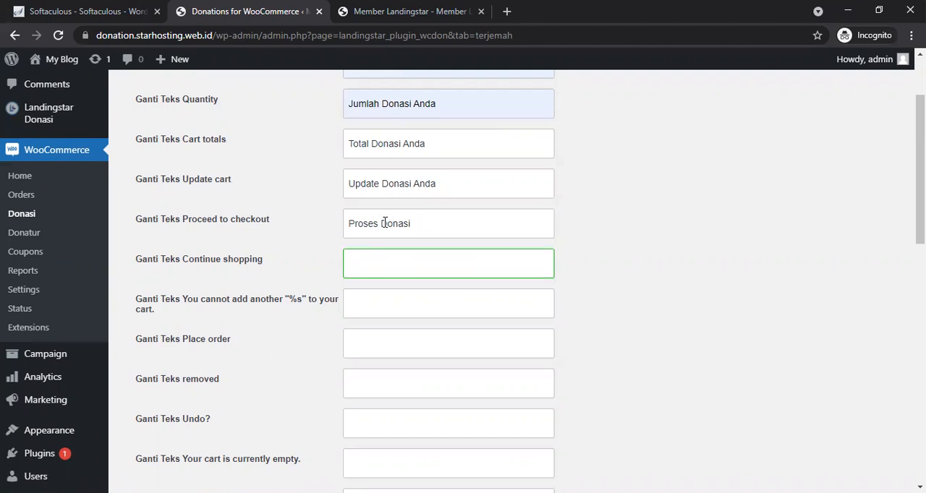
Step: Set the Continue shopping text to Lanjutkan Donasi and the cannot-add-another text to Tidak Menambah Donasi Yang Ada
{"action": "type", "text": "Lanjutkan Donasi"}
{"action": "key", "text": "Tab"}
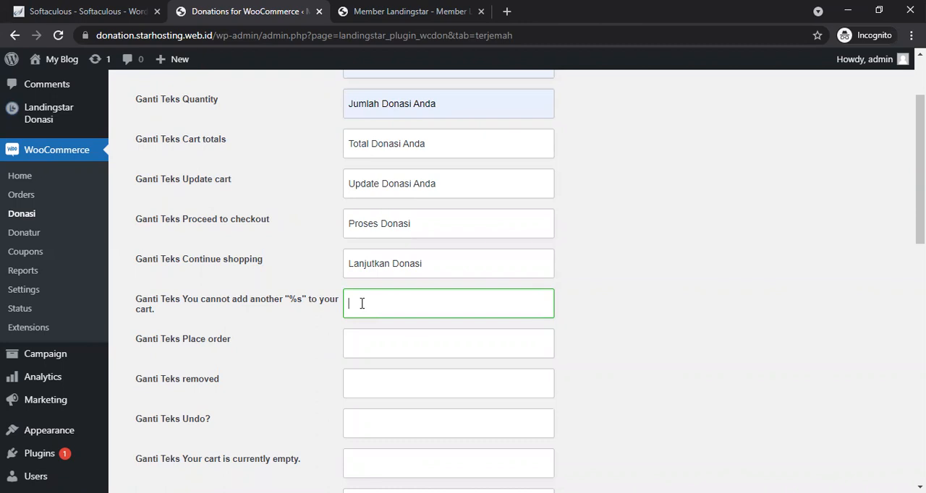
{"action": "type", "text": "Tidak Menambah Donasi Yang"}
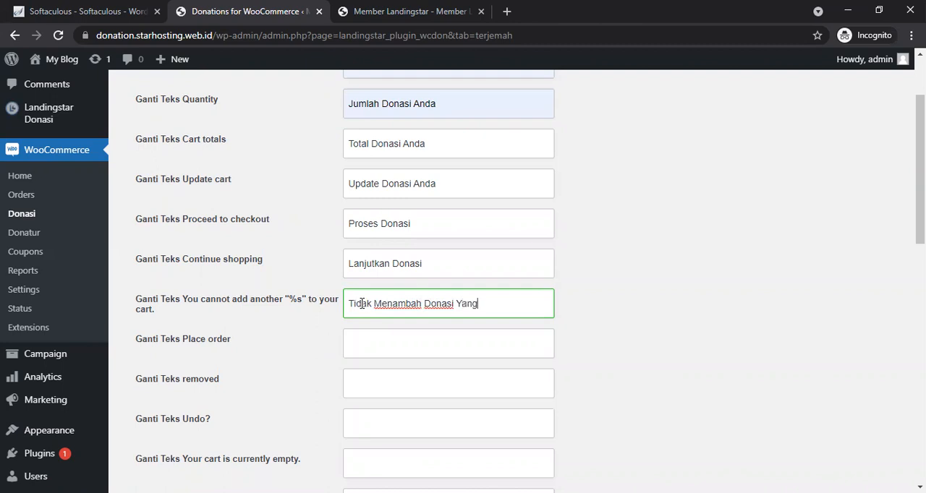
{"action": "type", "text": " Ada"}
Step: Set the Place order text to Donasikan Sekarang and the removed text to Hapus Donasi
{"action": "left_click", "coordinate": [378, 349]}
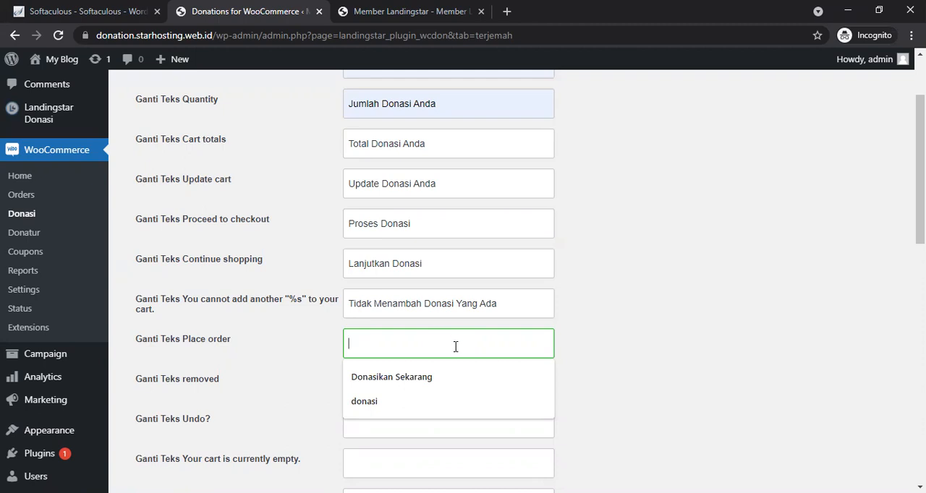
{"action": "left_click", "coordinate": [423, 383]}
{"action": "left_click", "coordinate": [413, 385]}
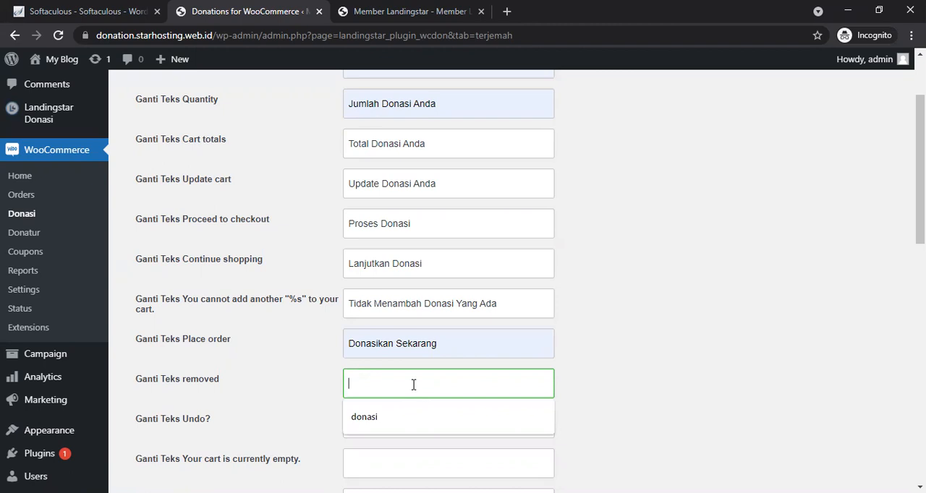
{"action": "type", "text": "H"}
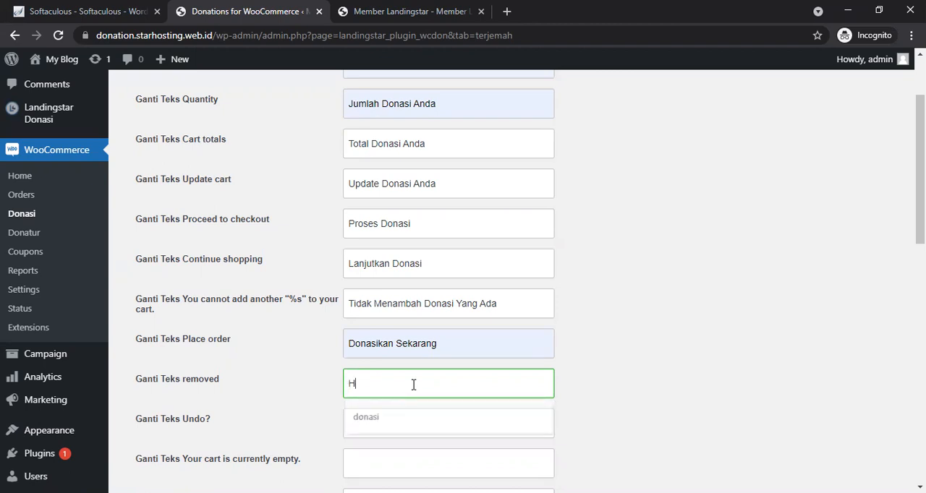
{"action": "type", "text": "apus Donasi"}
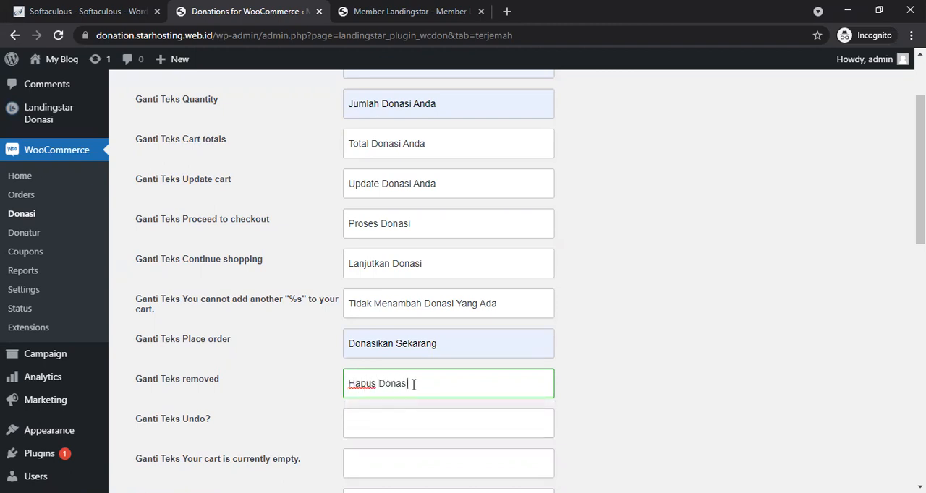
{"action": "key", "text": "Tab"}
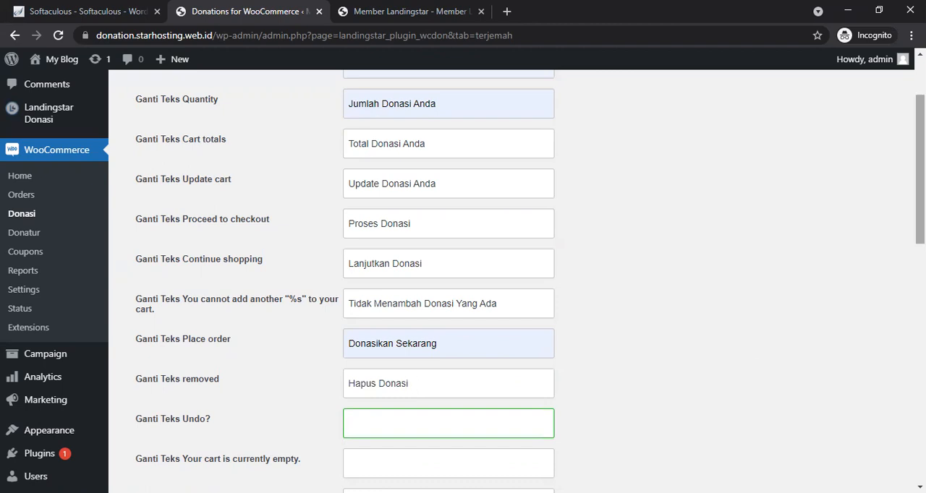
Step: Set the Undo? text to Donasi
{"action": "scroll", "coordinate": [414, 384], "scroll_direction": "down", "scroll_amount": 2}
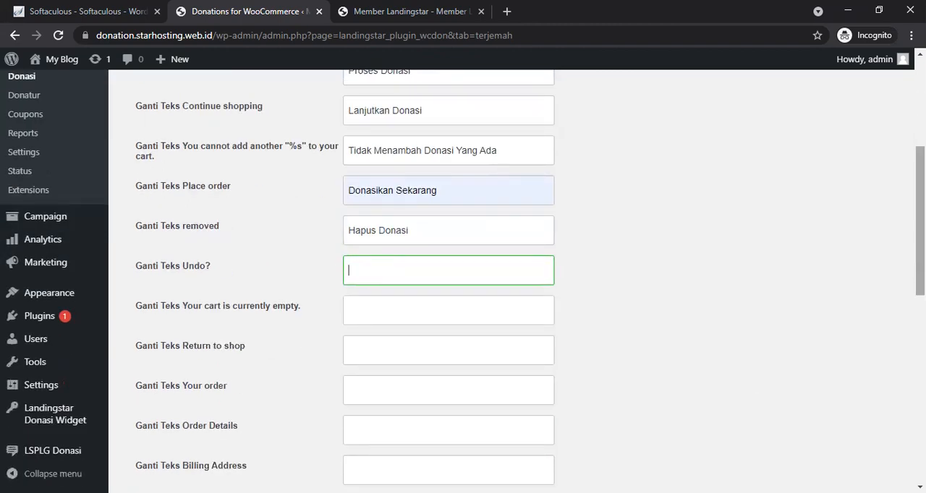
{"action": "type", "text": "Donasi"}
{"action": "key", "text": "Tab"}
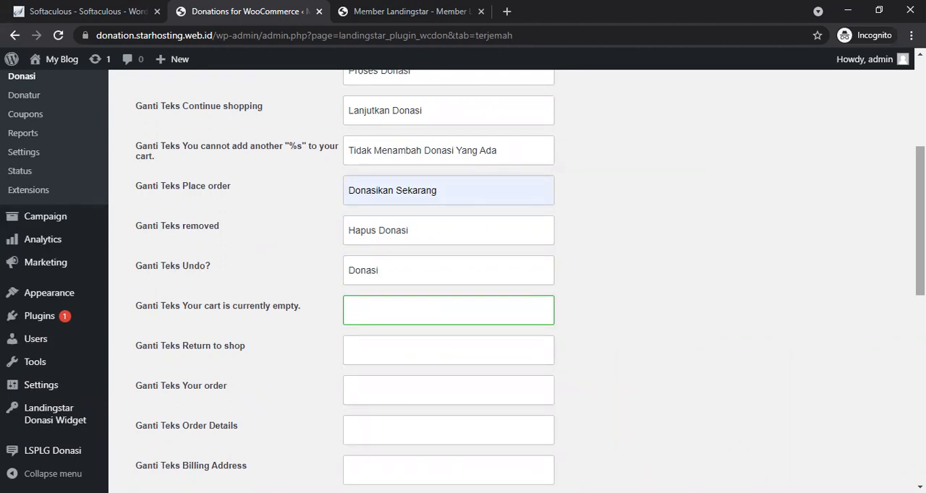
Step: Set the 'Your cart is currently empty' text to Donasi Anda Kosong
{"action": "type", "text": "Donasi Anda "}
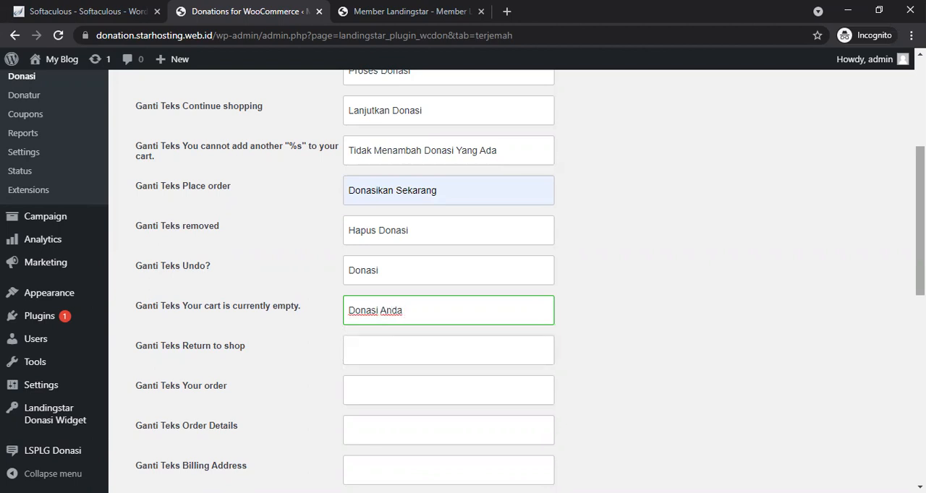
{"action": "type", "text": "SEkarang"}
{"action": "key", "text": "BackSpace"}
{"action": "key", "text": "BackSpace"}
{"action": "key", "text": "BackSpace"}
{"action": "key", "text": "BackSpace"}
{"action": "key", "text": "BackSpace"}
{"action": "key", "text": "BackSpace"}
{"action": "key", "text": "BackSpace"}
{"action": "key", "text": "BackSpace"}
{"action": "type", "text": "Kosong"}
{"action": "key", "text": "Tab"}
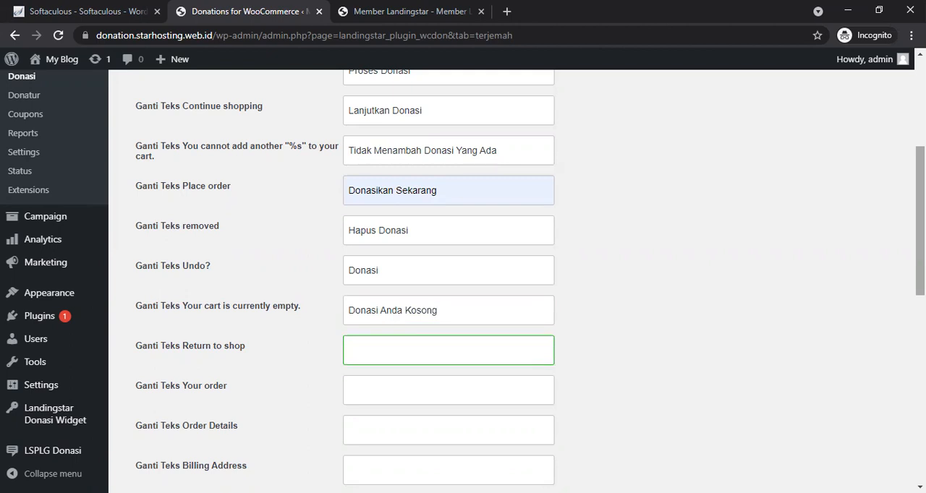
Step: Set the Return to shop text to Kembali ke campaign and the Your order text to Donasi Anda
{"action": "type", "text": "kembali ke"}
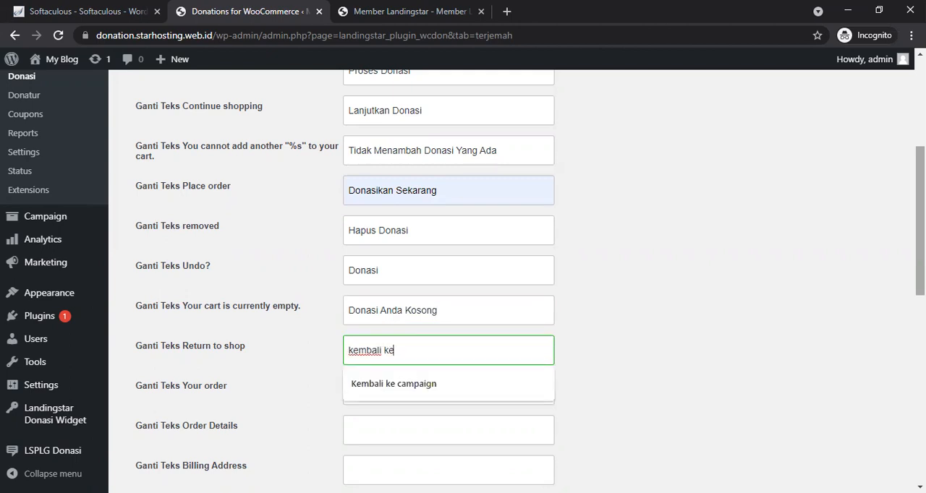
{"action": "key", "text": "Down"}
{"action": "key", "text": "Return"}
{"action": "key", "text": "Tab"}
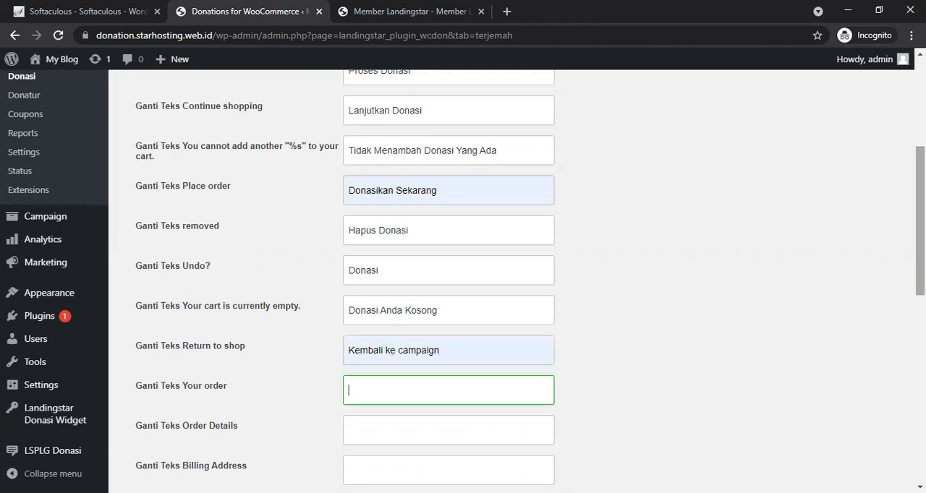
{"action": "left_click_drag", "start_coordinate": [920, 221], "coordinate": [921, 255]}
{"action": "type", "text": "Do"}
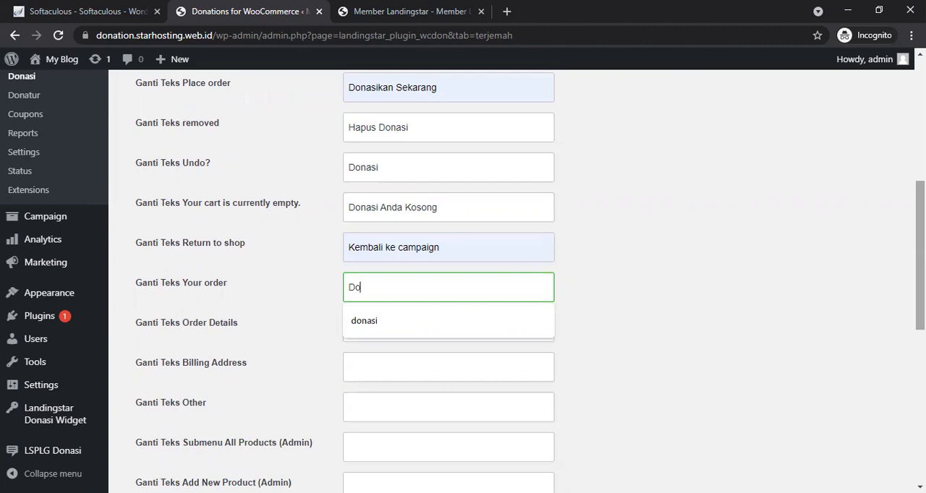
{"action": "type", "text": "nasi Anda"}
{"action": "key", "text": "Tab"}
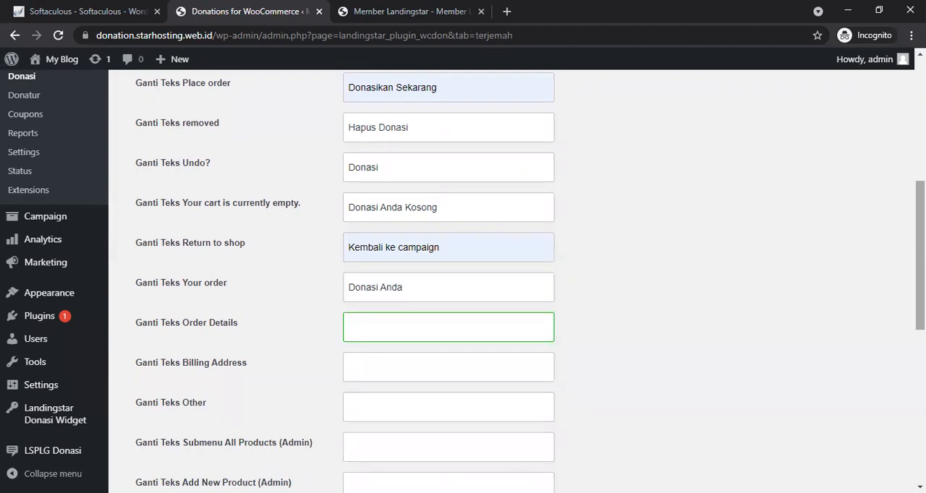
Step: Set the Order Details text to Detail Donasi and the Billing Address text to Data Donasi Anda
{"action": "type", "text": "Detail Donasi"}
{"action": "key", "text": "Tab"}
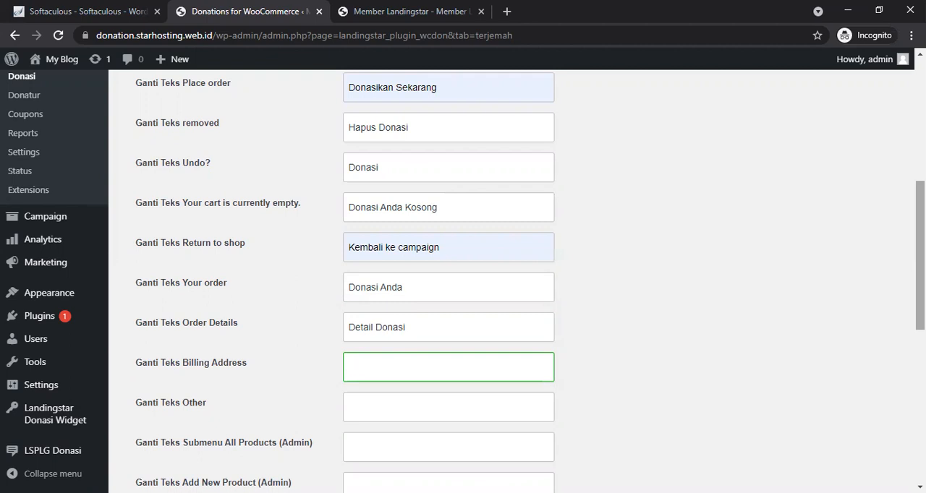
{"action": "type", "text": "Data Donasi Anda"}
{"action": "key", "text": "Tab"}
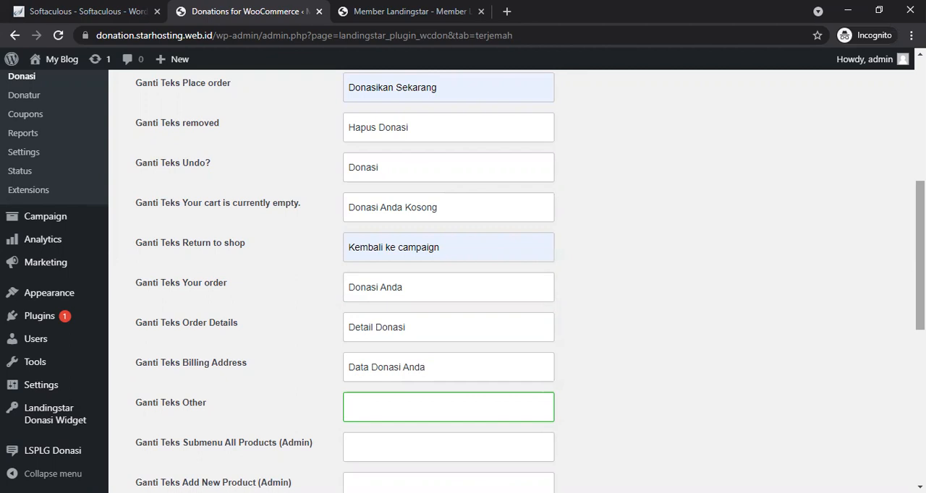
Step: Set the Other text to Donasi Lainya
{"action": "type", "text": "Lainya"}
{"action": "key", "text": "Home"}
{"action": "type", "text": "Donasi"}
Step: Set the Submenu All Products (Admin) text to donasi and copy that text
{"action": "scroll", "coordinate": [463, 282], "scroll_direction": "up", "scroll_amount": 5}
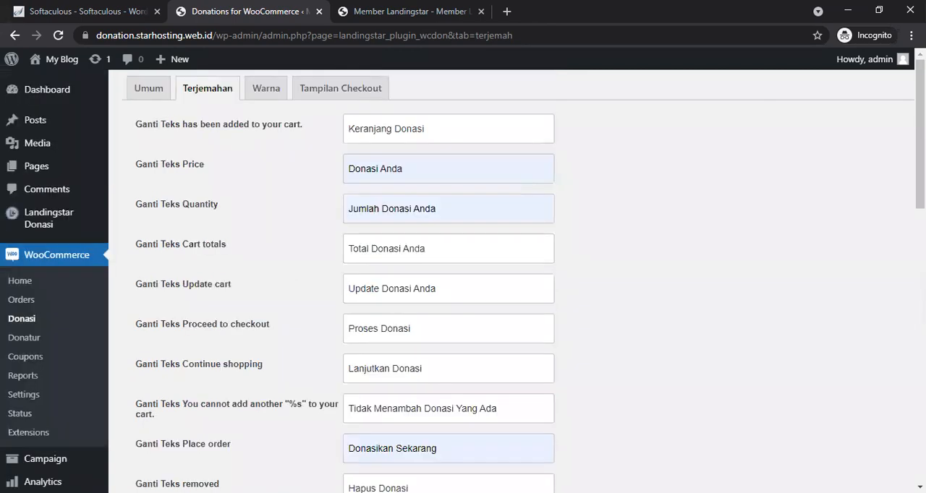
{"action": "scroll", "coordinate": [462, 282], "scroll_direction": "down", "scroll_amount": 9}
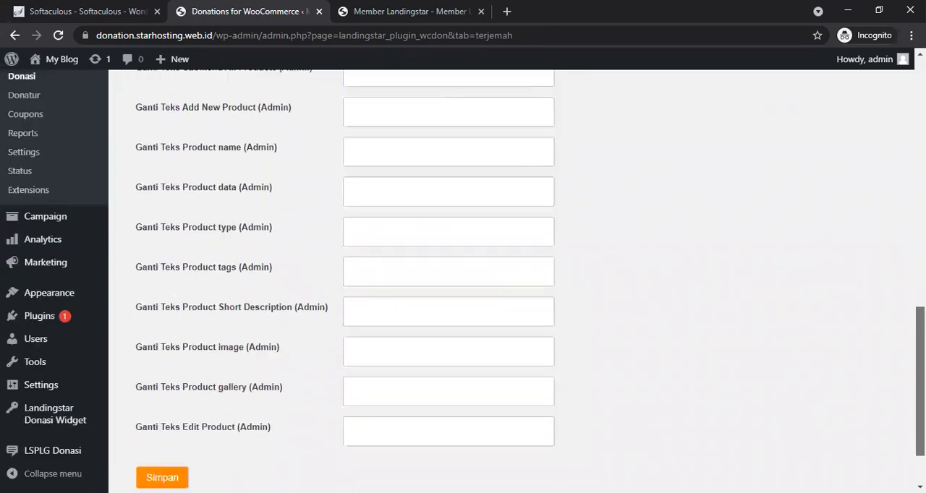
{"action": "scroll", "coordinate": [463, 282], "scroll_direction": "up", "scroll_amount": 1}
{"action": "scroll", "coordinate": [659, 259], "scroll_direction": "up", "scroll_amount": 1}
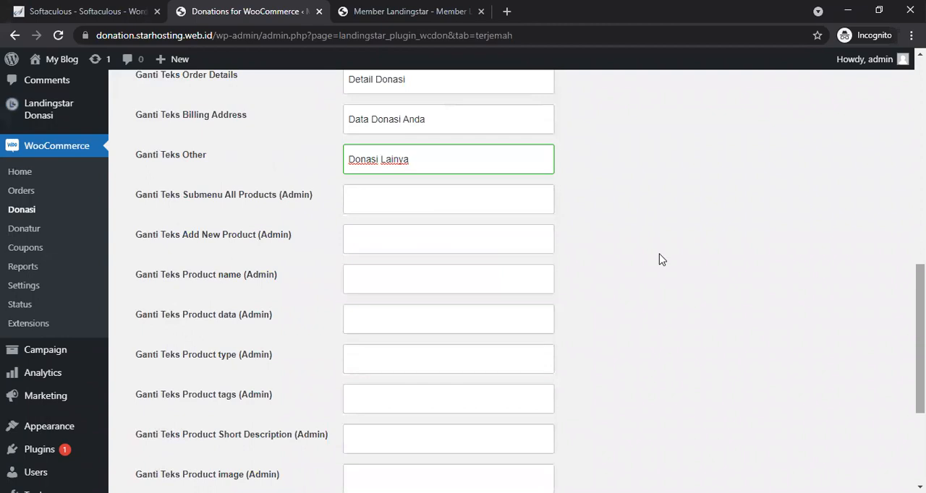
{"action": "left_click", "coordinate": [427, 206]}
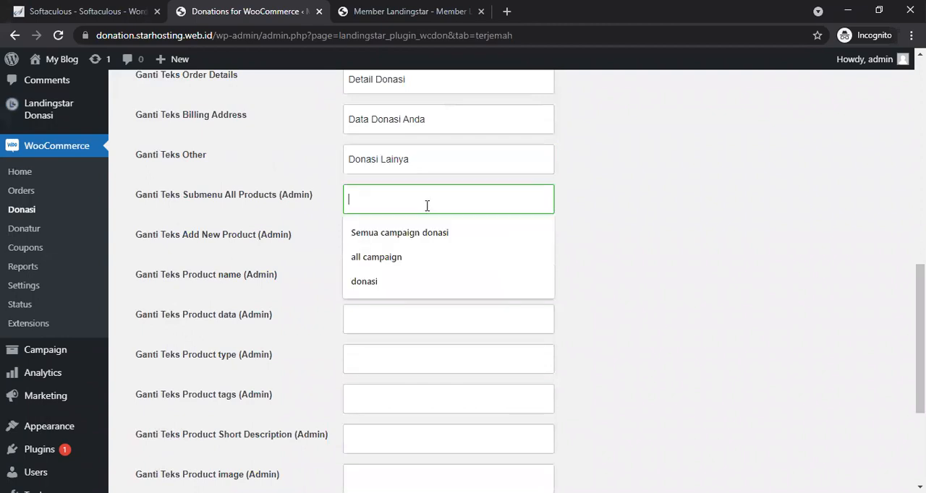
{"action": "left_click", "coordinate": [374, 285]}
{"action": "left_click_drag", "start_coordinate": [401, 198], "coordinate": [329, 206]}
{"action": "key", "text": "ctrl+c"}
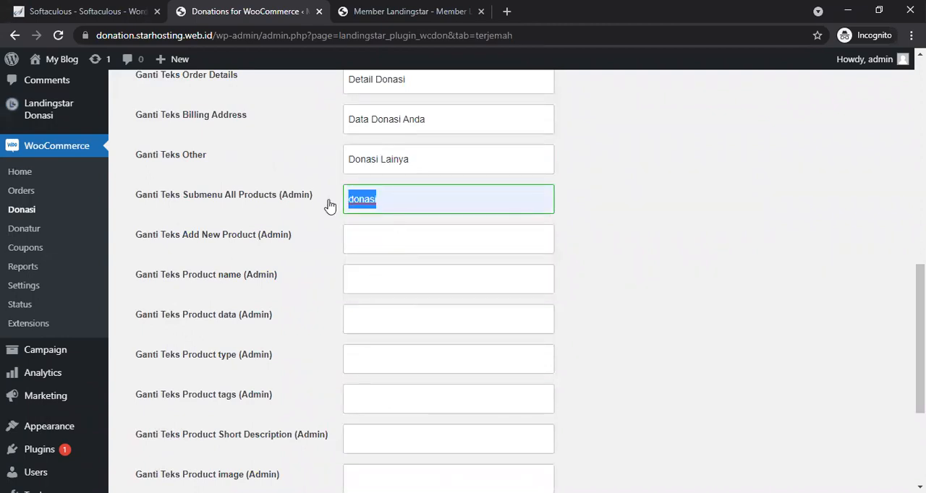
Step: Paste donasi into the Add New Product, Product name, data, type, tags and Short Description admin text fields
{"action": "key", "text": "Tab"}
{"action": "key", "text": "ctrl+v"}
{"action": "key", "text": "Tab"}
{"action": "key", "text": "ctrl+v"}
{"action": "key", "text": "Tab"}
{"action": "key", "text": "ctrl+v"}
{"action": "key", "text": "Tab"}
{"action": "key", "text": "ctrl+v"}
{"action": "key", "text": "Tab"}
{"action": "key", "text": "ctrl+v"}
{"action": "key", "text": "Tab"}
{"action": "key", "text": "ctrl+v"}
Step: Paste donasi into the Product image, Product gallery and Edit Product admin text fields
{"action": "scroll", "coordinate": [329, 206], "scroll_direction": "down", "scroll_amount": 3}
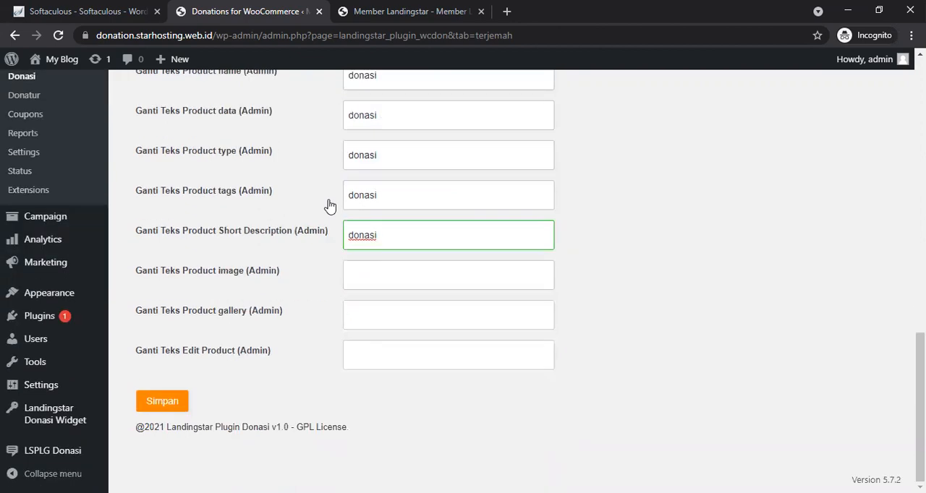
{"action": "left_click", "coordinate": [369, 286]}
{"action": "key", "text": "ctrl+v"}
{"action": "key", "text": "Tab"}
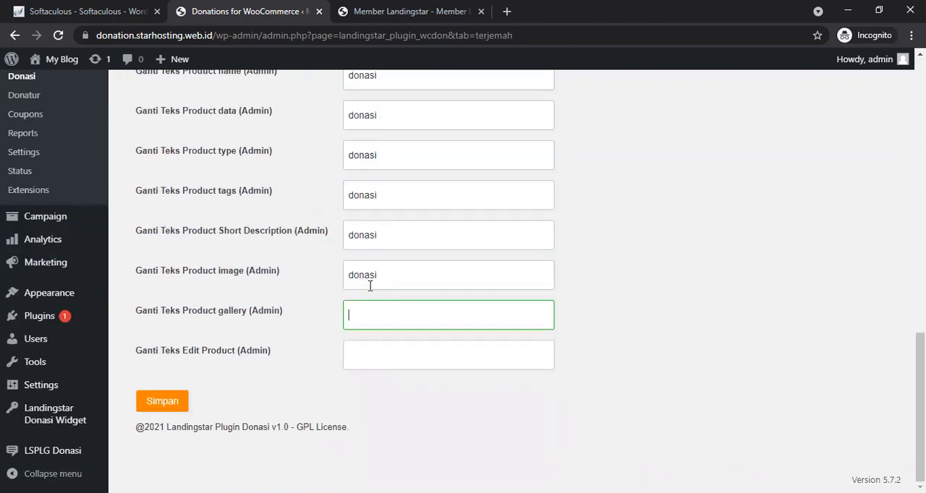
{"action": "key", "text": "ctrl+v"}
{"action": "key", "text": "Tab"}
{"action": "key", "text": "ctrl+v"}
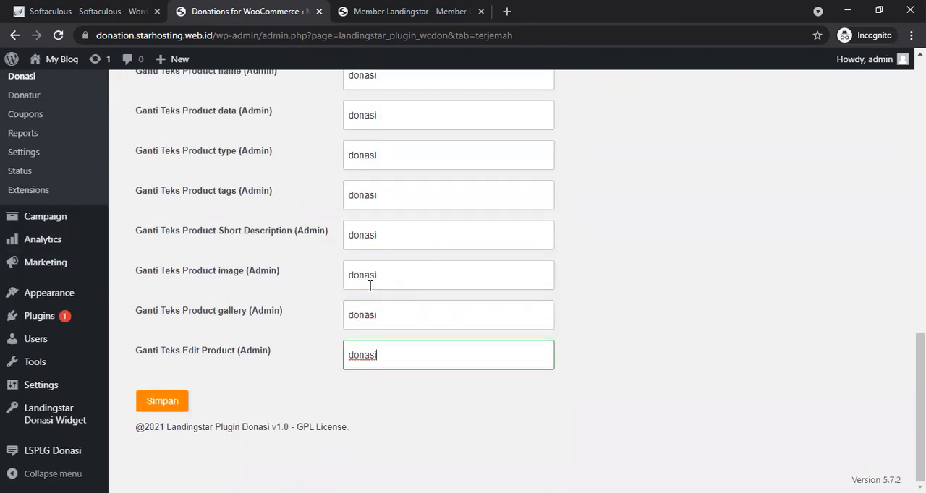
Step: Save the translation texts, then set the Tombol Donasi and Progress Bar colours to orange and save
{"action": "left_click", "coordinate": [165, 410]}
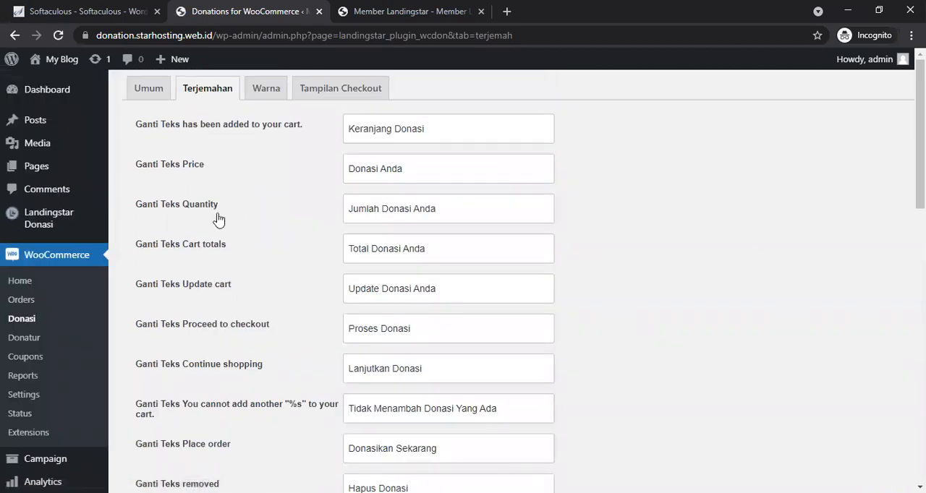
{"action": "left_click", "coordinate": [263, 90]}
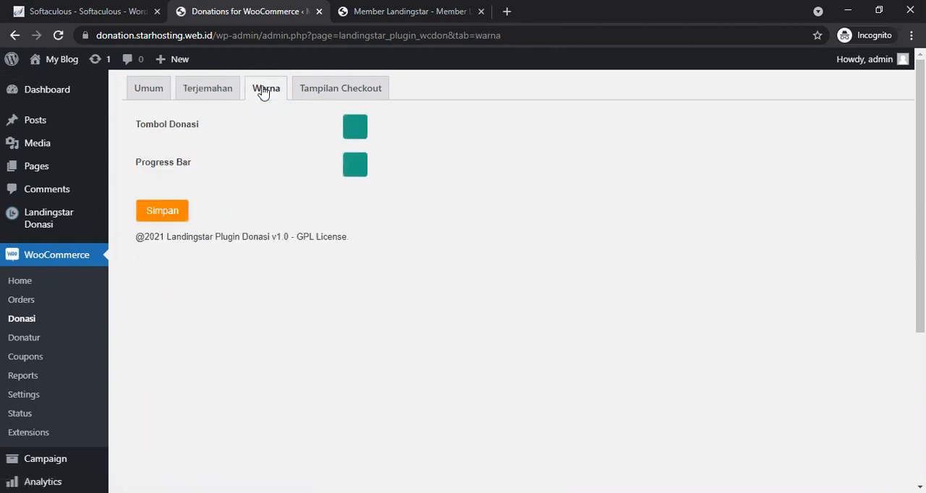
{"action": "left_click", "coordinate": [361, 131]}
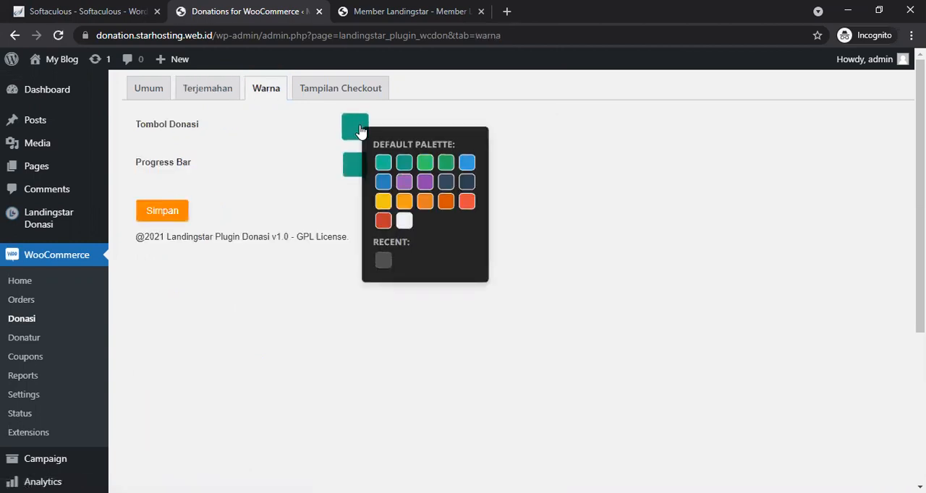
{"action": "left_click", "coordinate": [447, 206]}
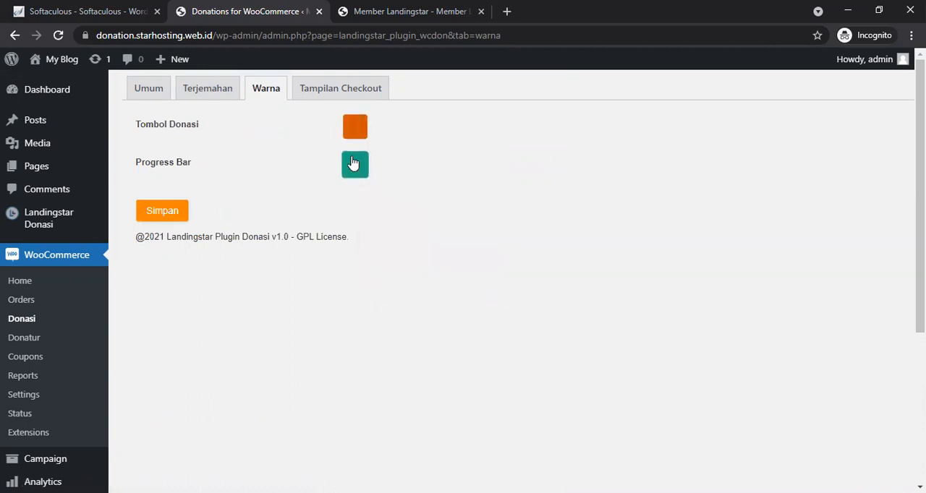
{"action": "left_click", "coordinate": [355, 165]}
{"action": "left_click", "coordinate": [437, 235]}
{"action": "left_click", "coordinate": [156, 216]}
Step: Turn off the Tampilkan Loader checkout display option and save the settings
{"action": "left_click", "coordinate": [325, 98]}
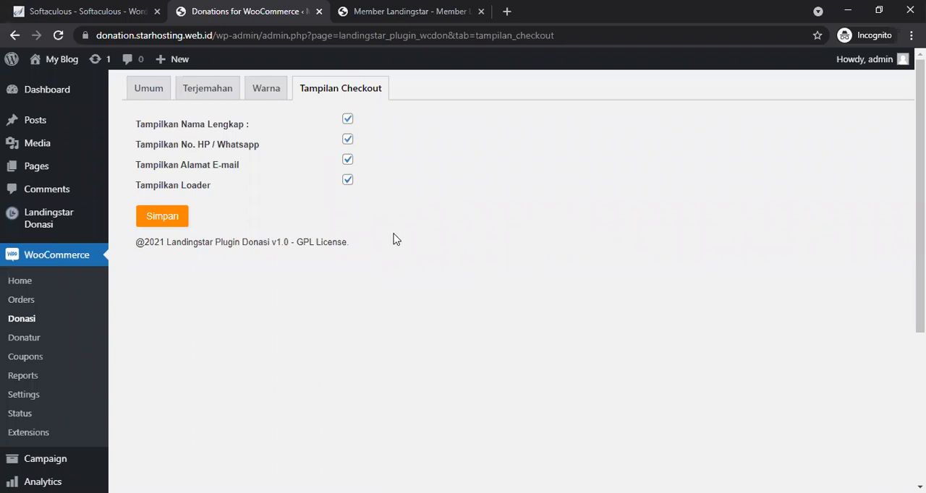
{"action": "left_click", "coordinate": [348, 181]}
{"action": "left_click", "coordinate": [182, 220]}
Step: Close the member tab and view the store's shop page in a new tab, then close it
{"action": "left_click", "coordinate": [480, 12]}
{"action": "mouse_move", "coordinate": [61, 59]}
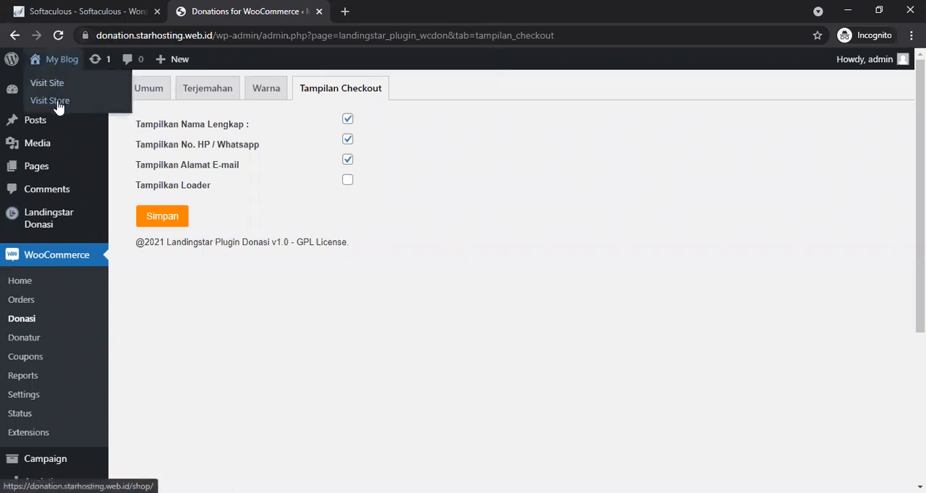
{"action": "middle_click", "coordinate": [59, 102]}
{"action": "left_click", "coordinate": [409, 9]}
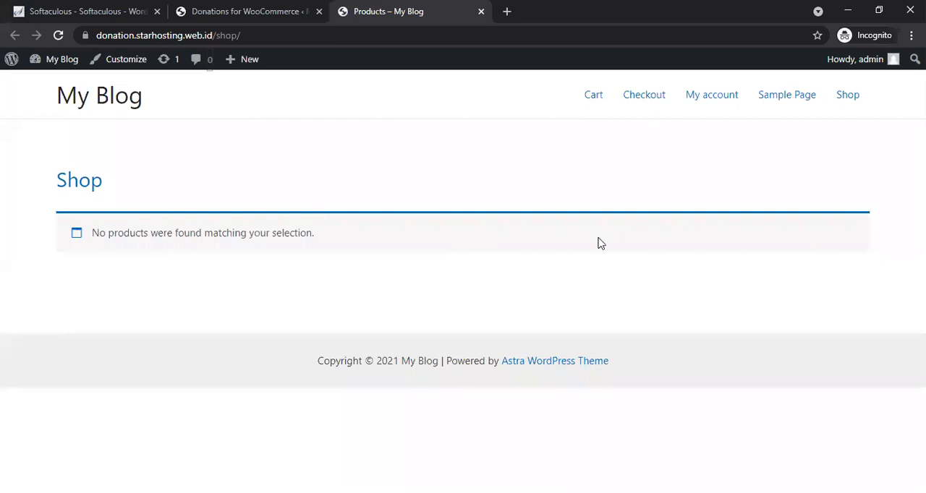
{"action": "left_click", "coordinate": [479, 12]}
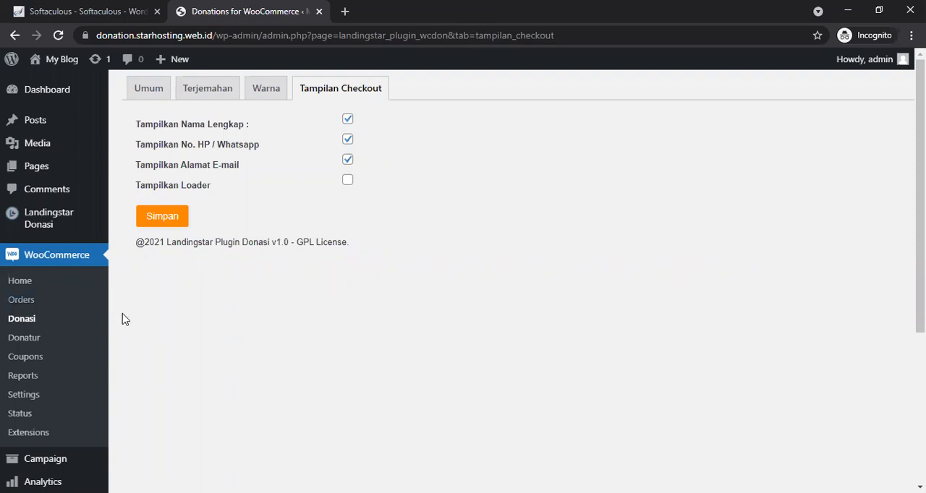
{"action": "scroll", "coordinate": [123, 321], "scroll_direction": "down", "scroll_amount": 4}
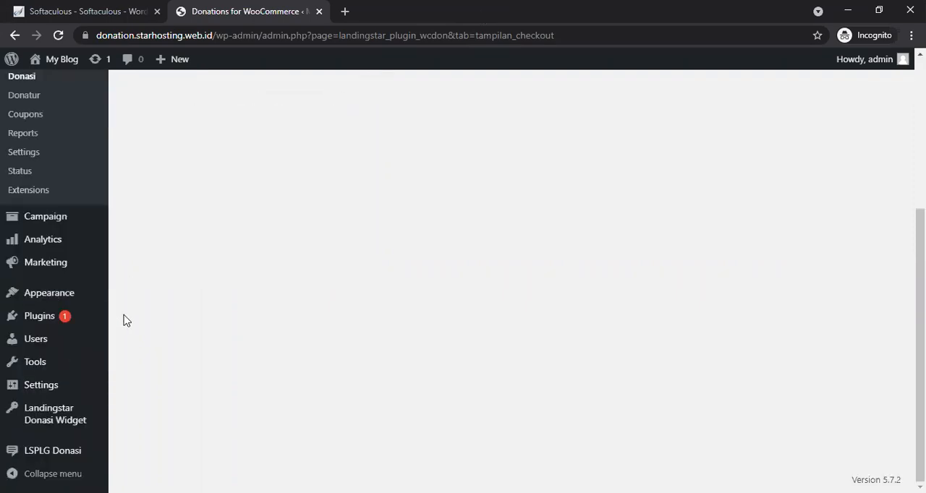
{"action": "scroll", "coordinate": [123, 321], "scroll_direction": "up", "scroll_amount": 3}
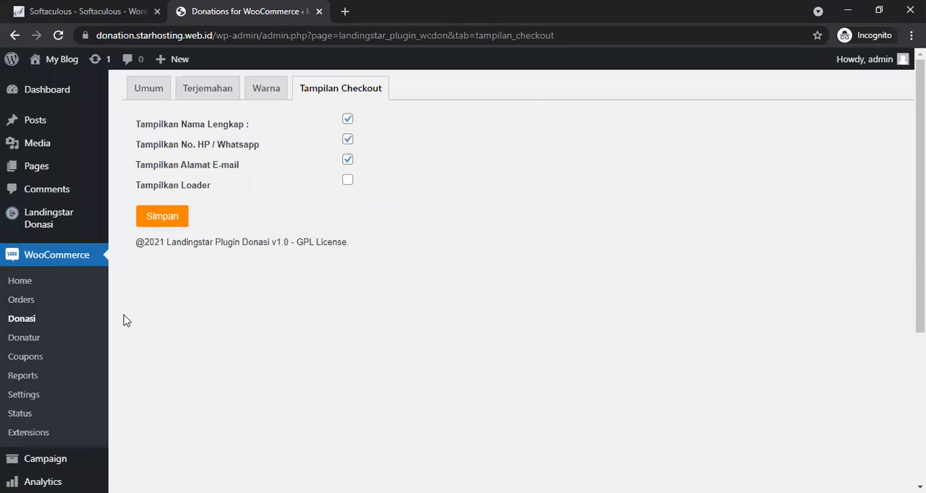
Step: Open the Campaign product list and start creating a new product
{"action": "mouse_move", "coordinate": [63, 463]}
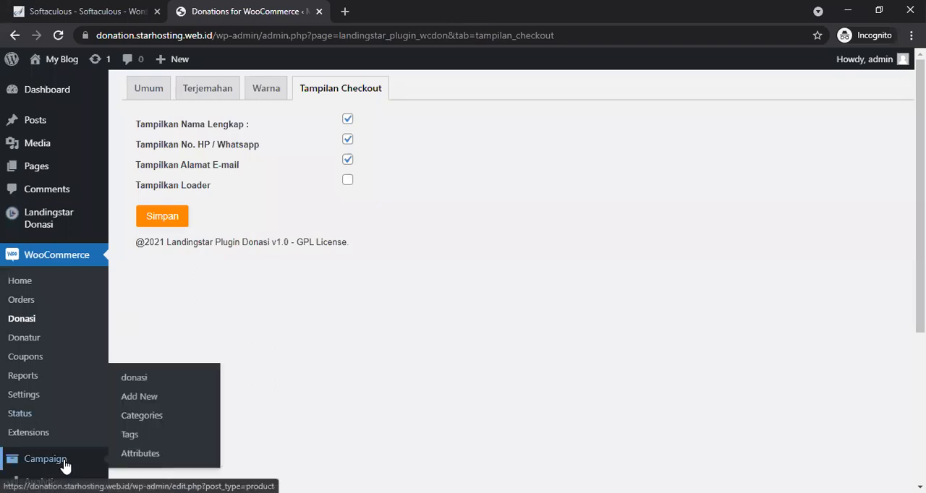
{"action": "left_click", "coordinate": [158, 387]}
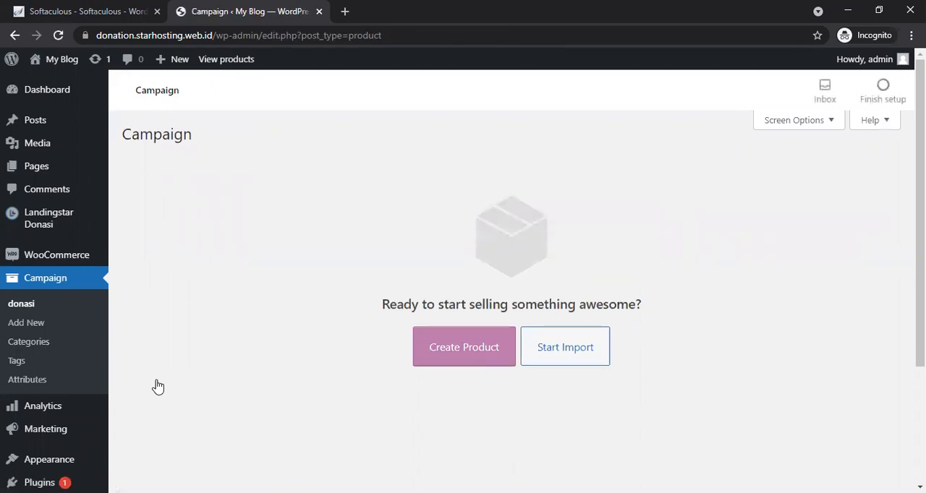
{"action": "left_click", "coordinate": [473, 359]}
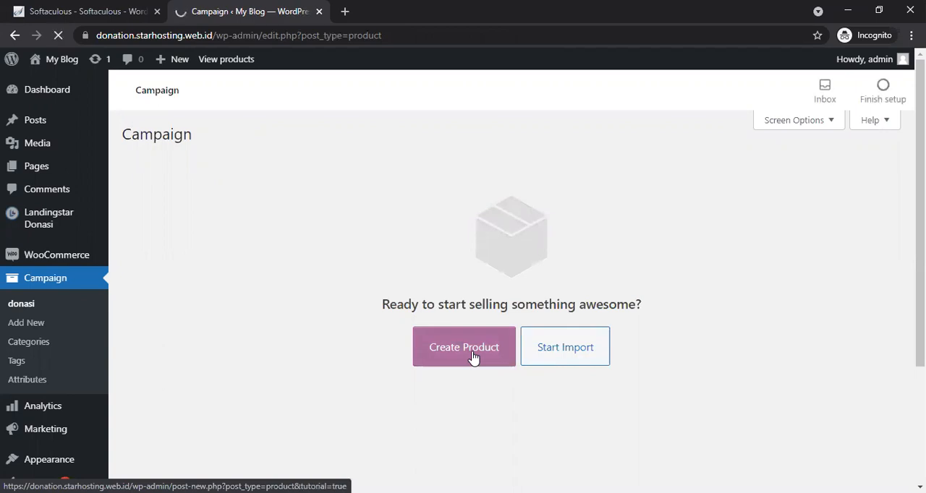
Step: Open kitabisa.com in a new browser tab
{"action": "left_click", "coordinate": [345, 11]}
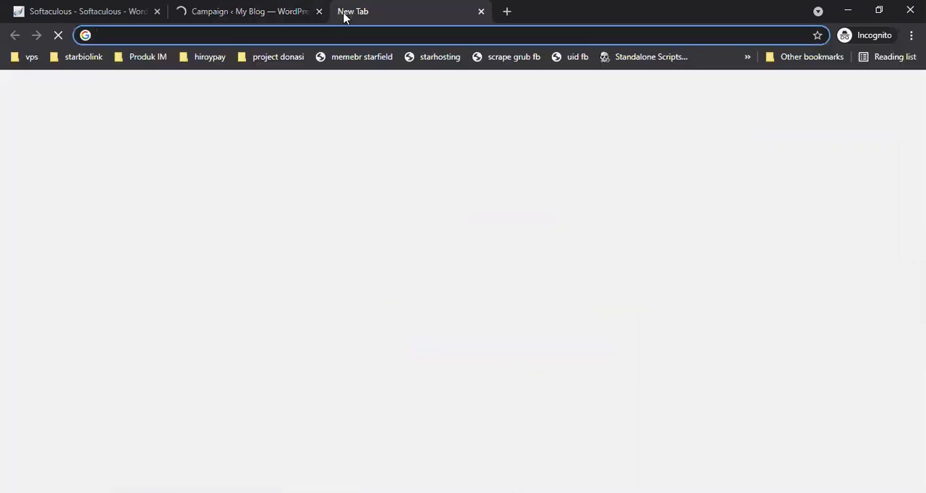
{"action": "type", "text": "kitabisa.com"}
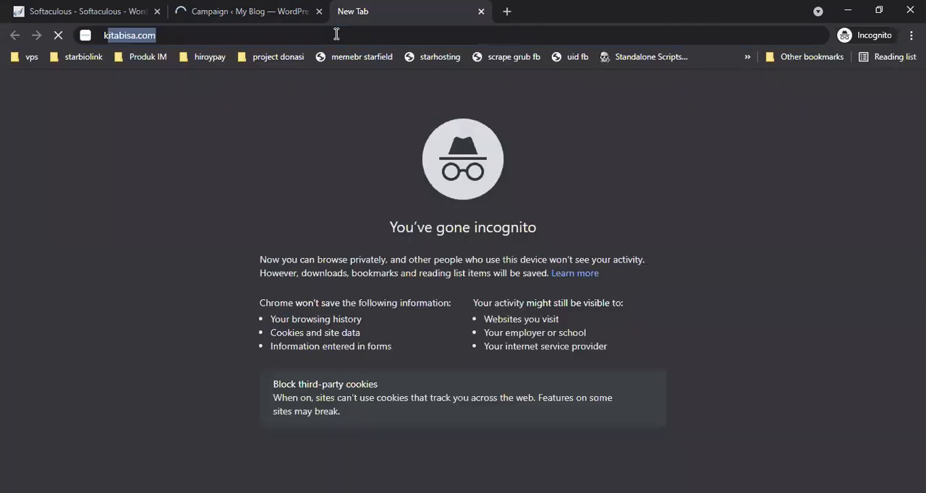
{"action": "key", "text": "Return"}
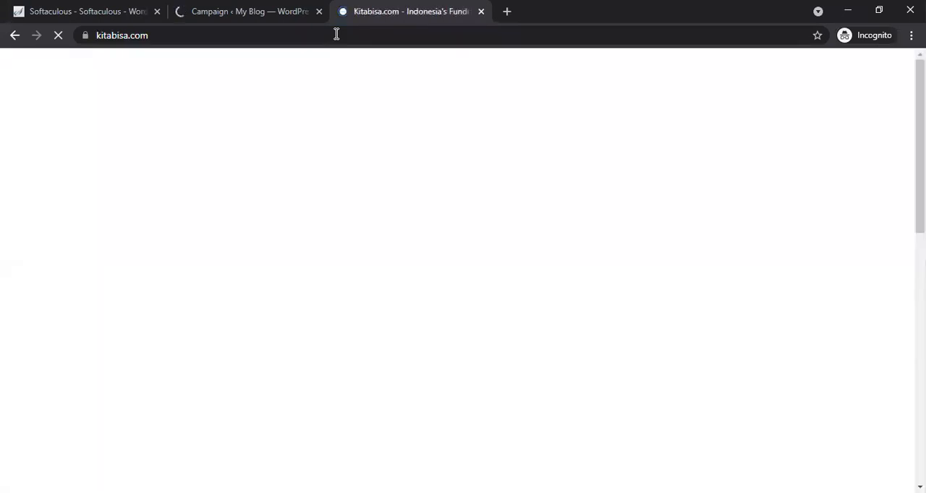
{"action": "left_click", "coordinate": [245, 8]}
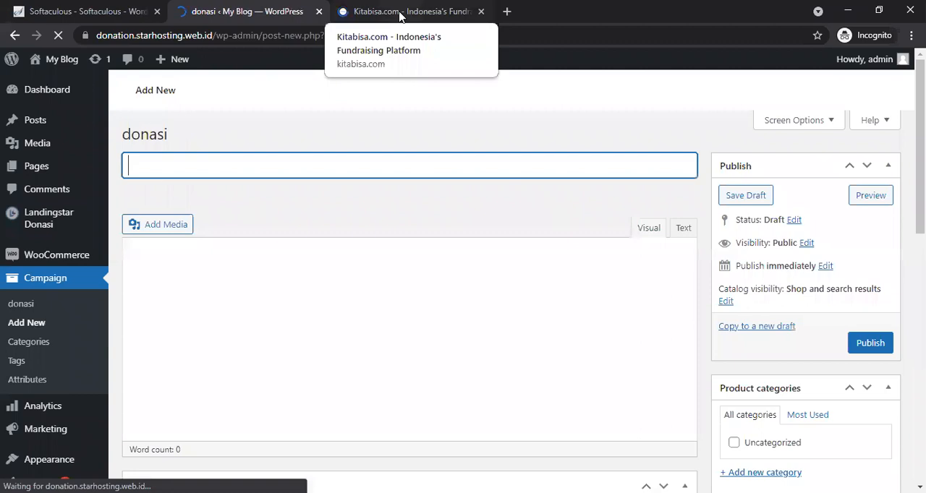
{"action": "left_click", "coordinate": [400, 12]}
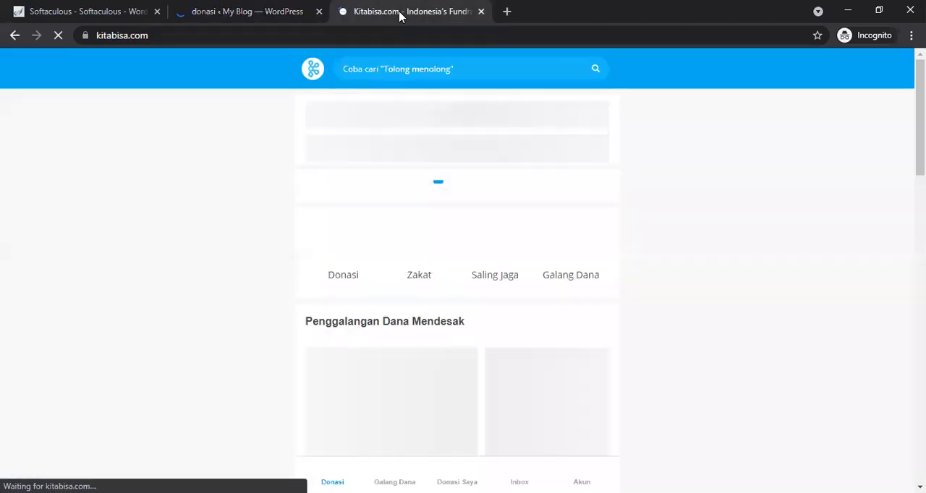
{"action": "left_click", "coordinate": [217, 11]}
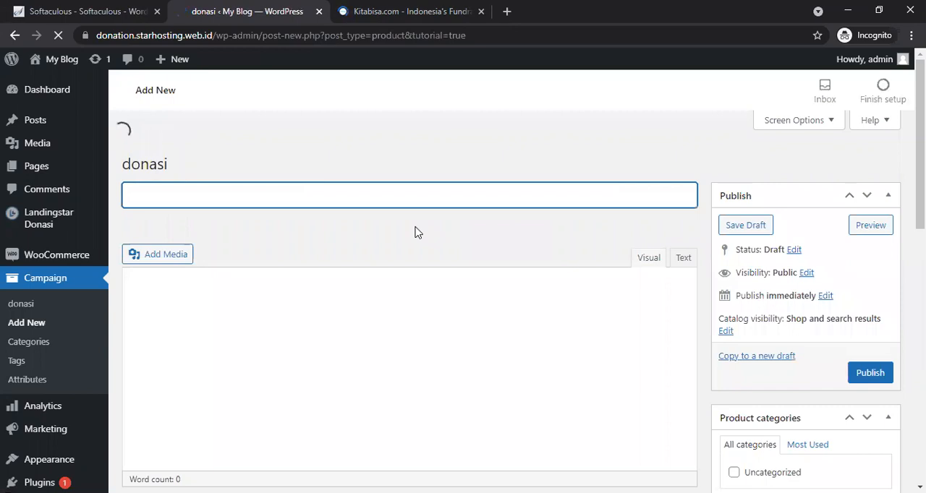
{"action": "left_click", "coordinate": [364, 10]}
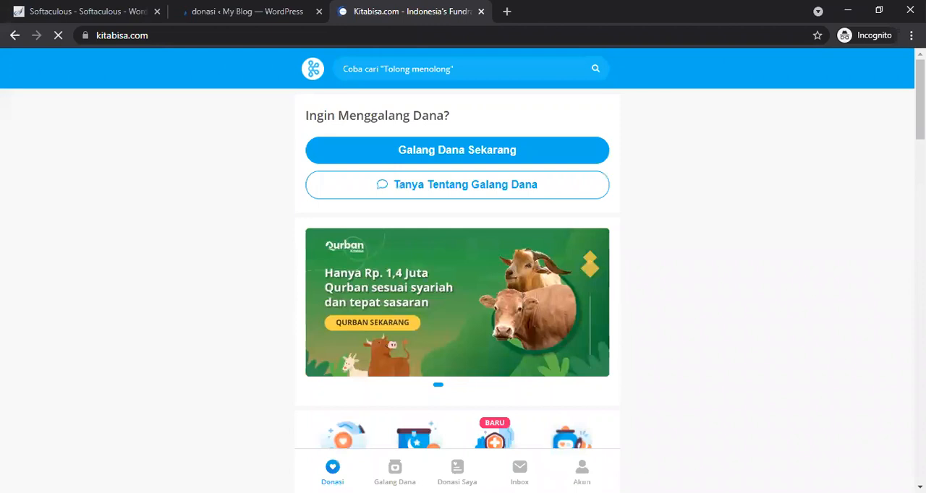
Step: Open the Ringankan Beban Warga Terdampak Pandemi campaign on kitabisa
{"action": "scroll", "coordinate": [457, 289], "scroll_direction": "down", "scroll_amount": 7}
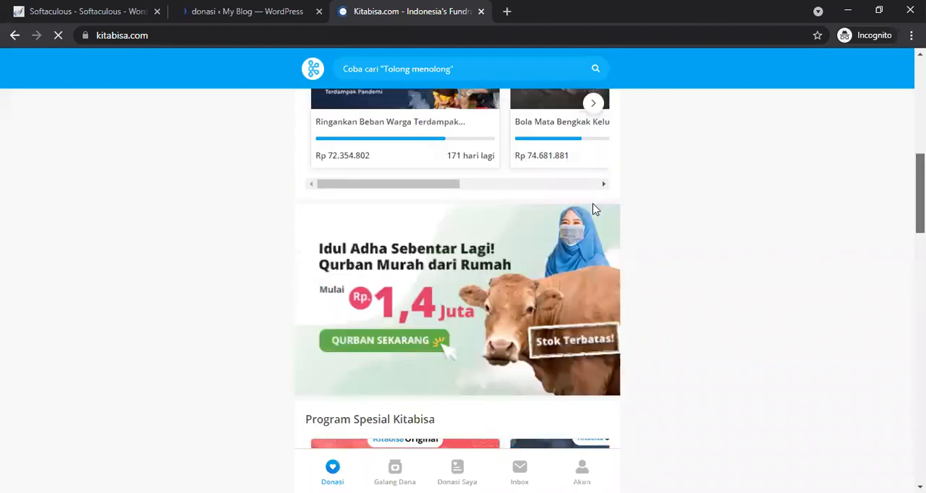
{"action": "scroll", "coordinate": [436, 204], "scroll_direction": "up", "scroll_amount": 1}
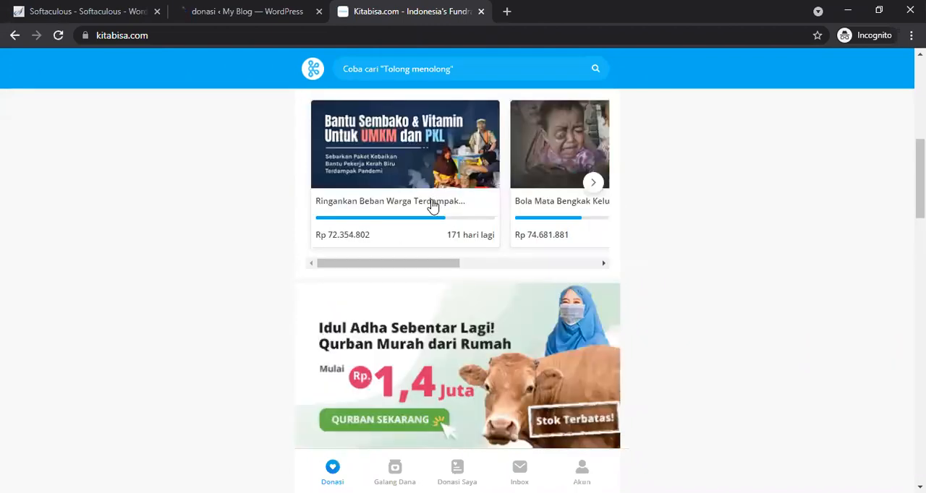
{"action": "left_click", "coordinate": [432, 207]}
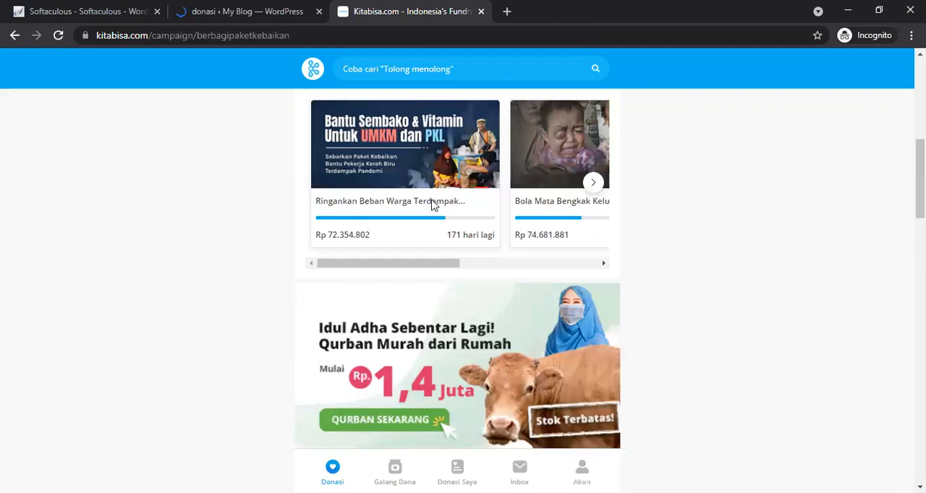
Step: Save the campaign's banner image to the Downloads folder
{"action": "left_click", "coordinate": [232, 6]}
{"action": "left_click", "coordinate": [382, 10]}
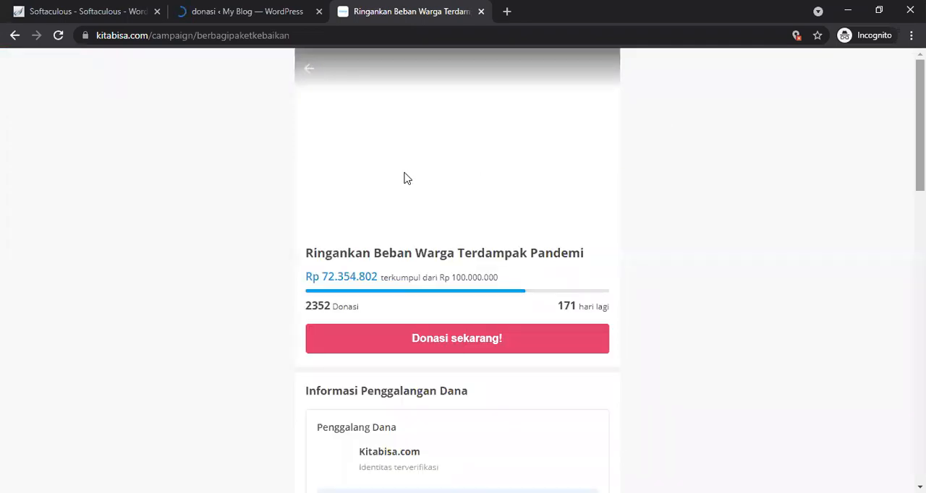
{"action": "right_click", "coordinate": [404, 174]}
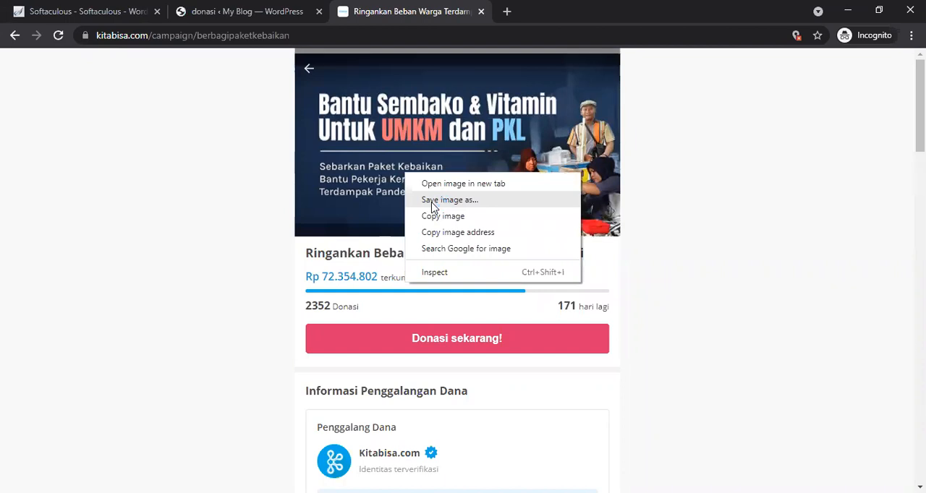
{"action": "left_click", "coordinate": [432, 208]}
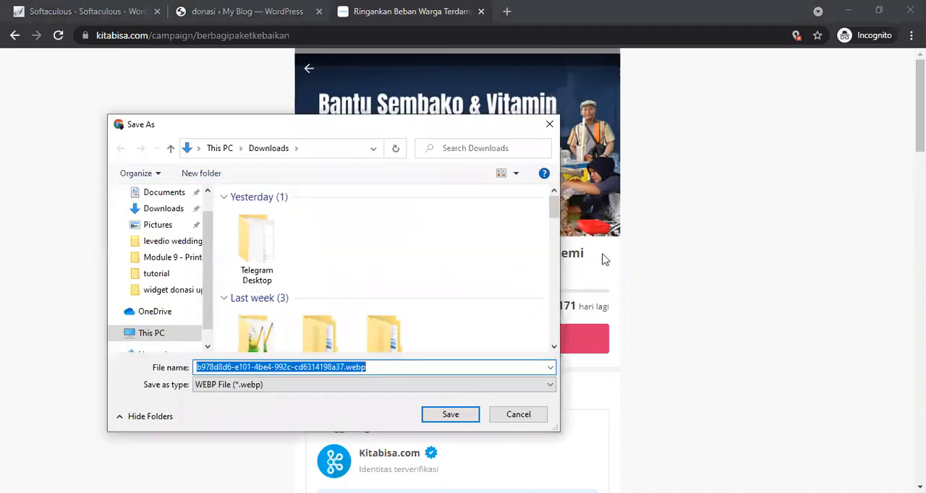
{"action": "key", "text": "Return"}
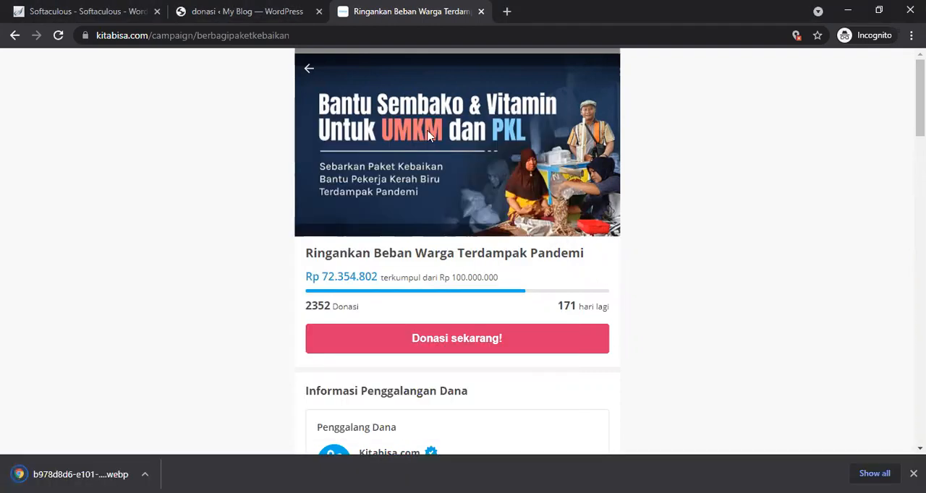
Step: Open the banner image in its own tab and save it to Downloads again
{"action": "right_click", "coordinate": [443, 159]}
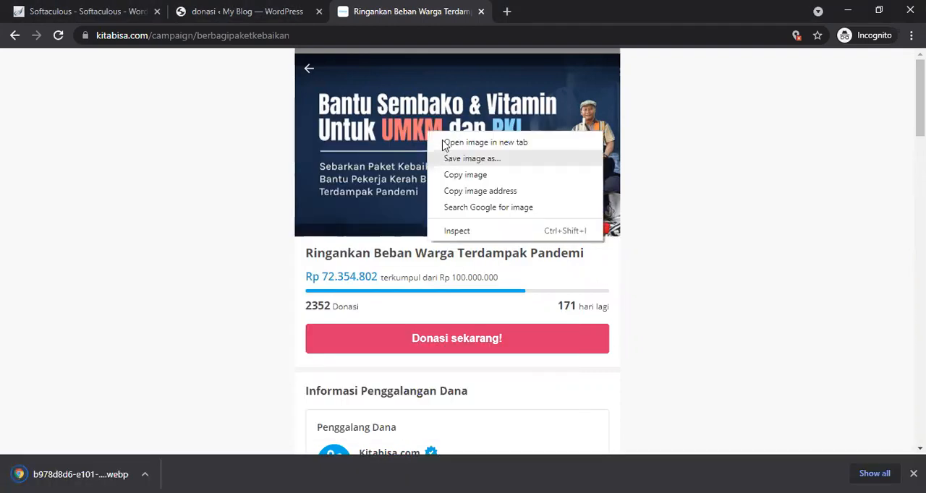
{"action": "left_click", "coordinate": [448, 142]}
{"action": "right_click", "coordinate": [379, 289]}
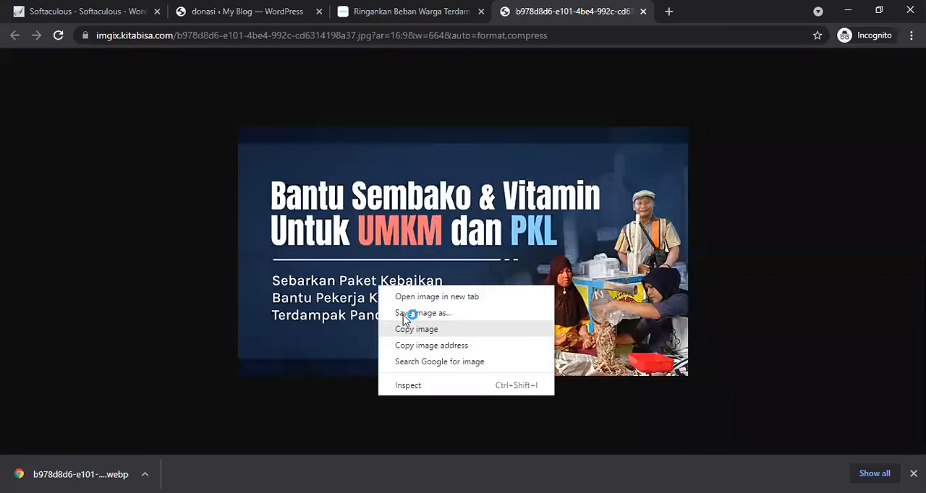
{"action": "left_click", "coordinate": [405, 320]}
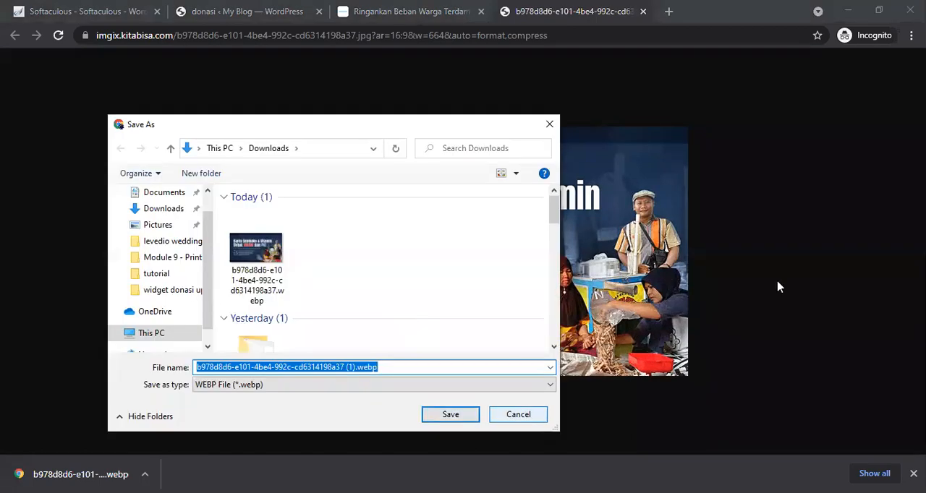
{"action": "key", "text": "Return"}
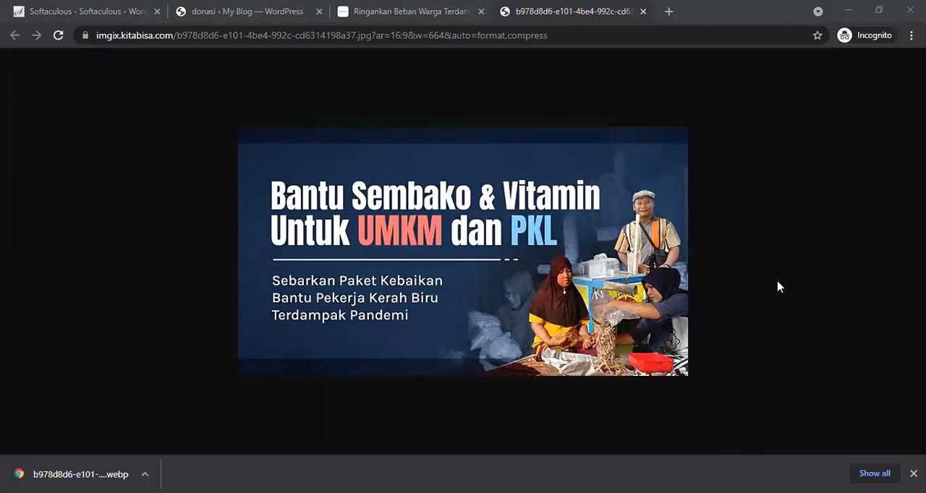
Step: Capture the banner area with the screenshot tool and save the capture
{"action": "left_click_drag", "start_coordinate": [238, 128], "coordinate": [690, 377]}
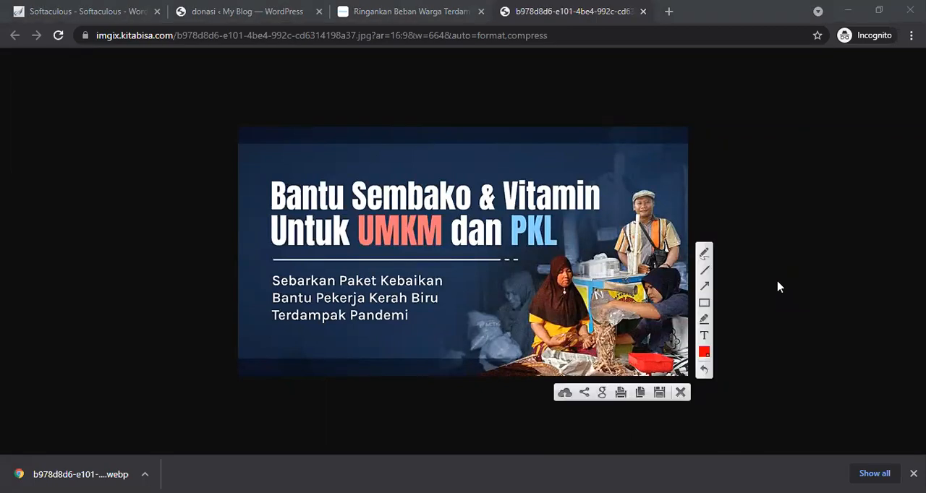
{"action": "key", "text": "ctrl+s"}
{"action": "left_click_drag", "start_coordinate": [689, 377], "coordinate": [689, 377]}
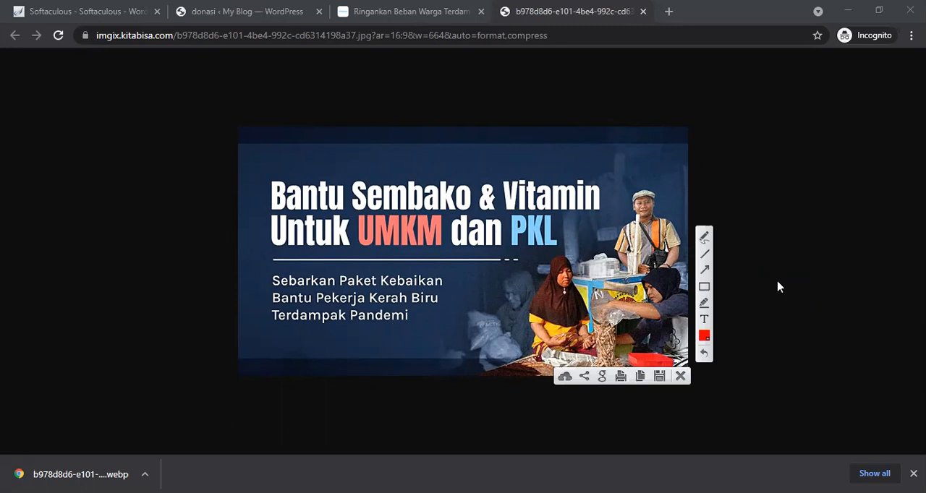
{"action": "key", "text": "ctrl+s"}
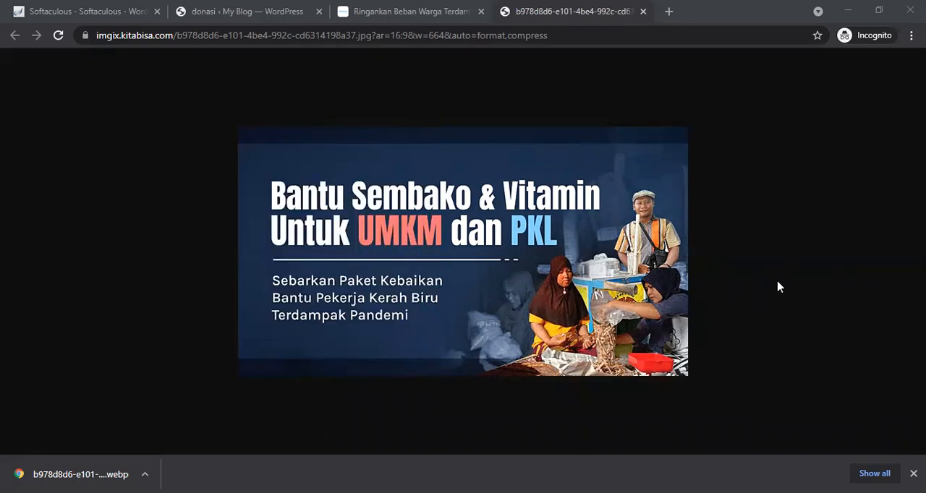
Step: Copy the campaign title from the kitabisa page and paste it as the new Campaign product's title
{"action": "left_click", "coordinate": [643, 12]}
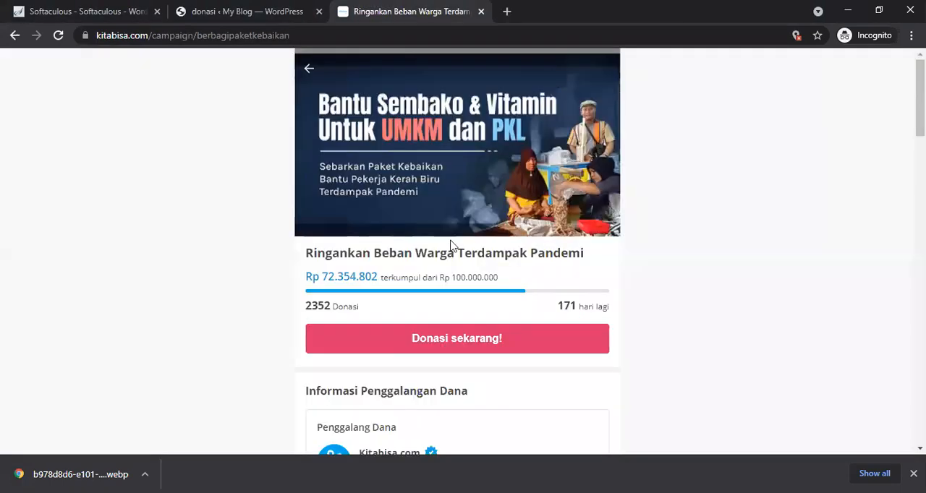
{"action": "left_click_drag", "start_coordinate": [593, 263], "coordinate": [302, 261]}
{"action": "key", "text": "ctrl+c"}
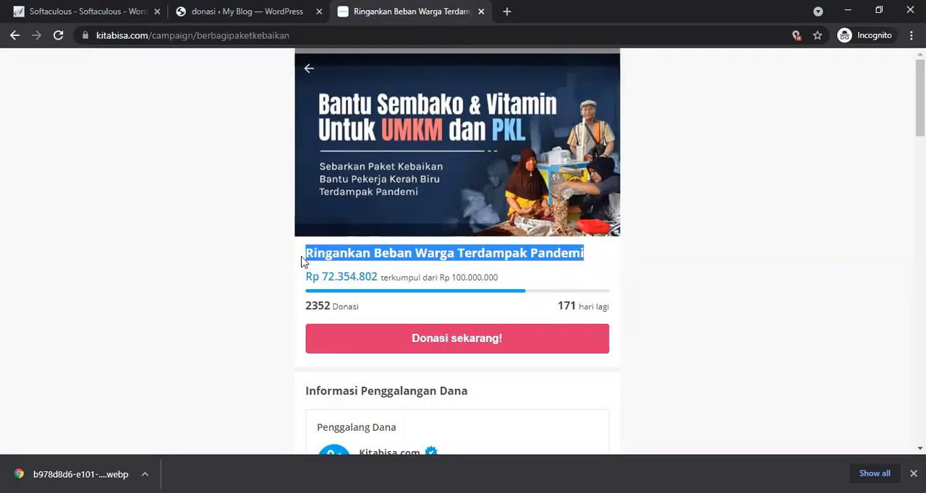
{"action": "left_click", "coordinate": [230, 11]}
{"action": "left_click", "coordinate": [301, 171]}
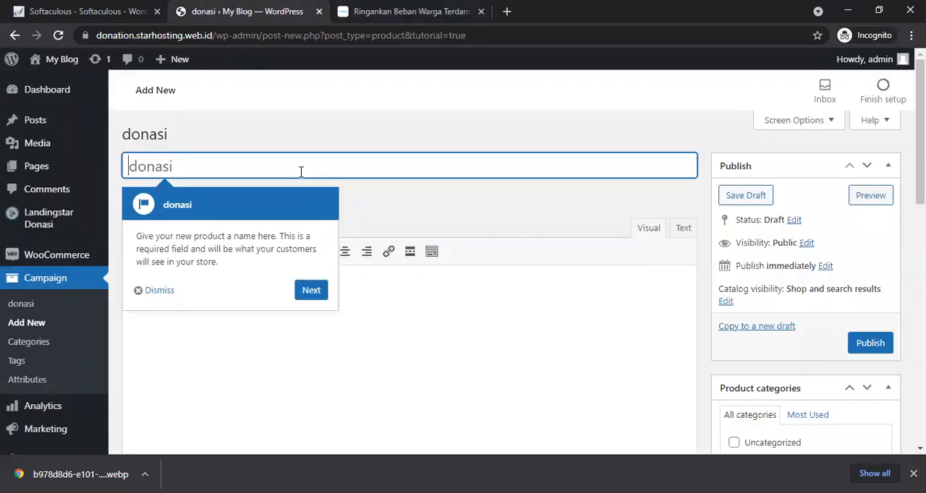
{"action": "key", "text": "ctrl+v"}
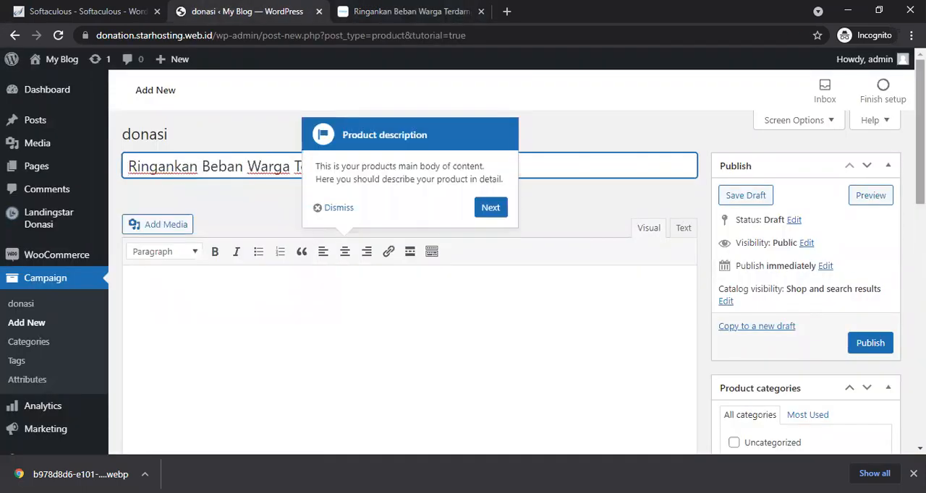
{"action": "left_click", "coordinate": [340, 209]}
{"action": "scroll", "coordinate": [743, 166], "scroll_direction": "down", "scroll_amount": 5}
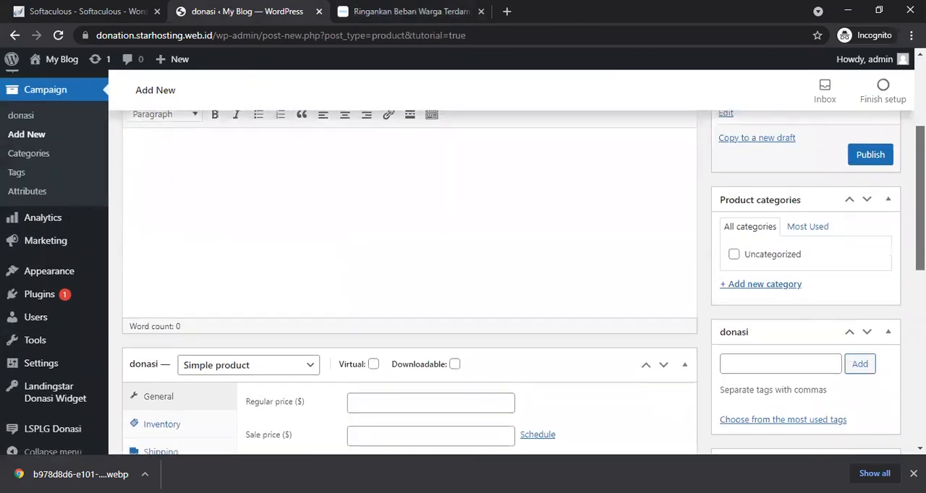
{"action": "scroll", "coordinate": [462, 282], "scroll_direction": "up", "scroll_amount": 5}
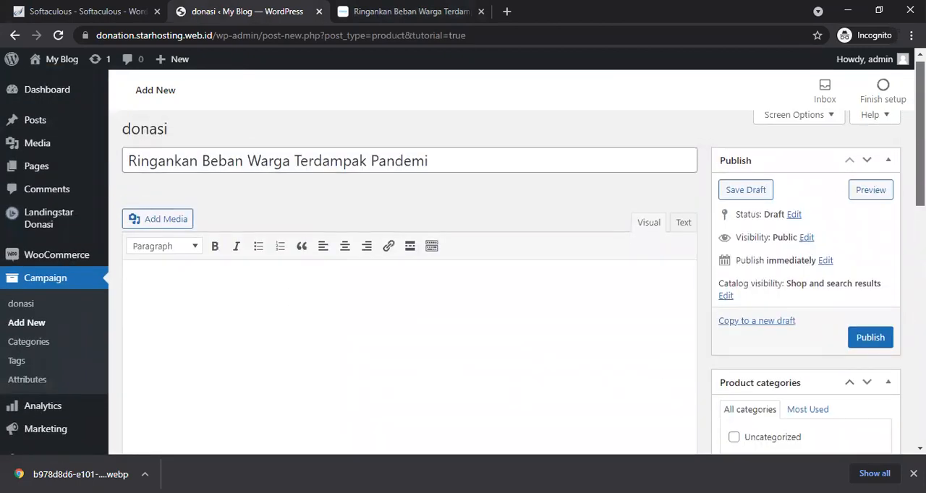
{"action": "scroll", "coordinate": [463, 282], "scroll_direction": "down", "scroll_amount": 4}
{"action": "scroll", "coordinate": [463, 283], "scroll_direction": "down", "scroll_amount": 4}
{"action": "scroll", "coordinate": [463, 282], "scroll_direction": "up", "scroll_amount": 4}
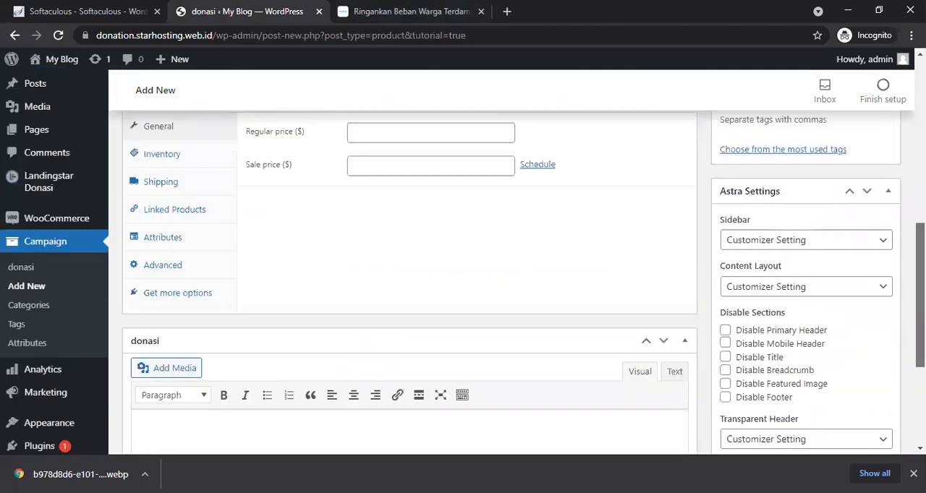
{"action": "scroll", "coordinate": [480, 381], "scroll_direction": "up", "scroll_amount": 3}
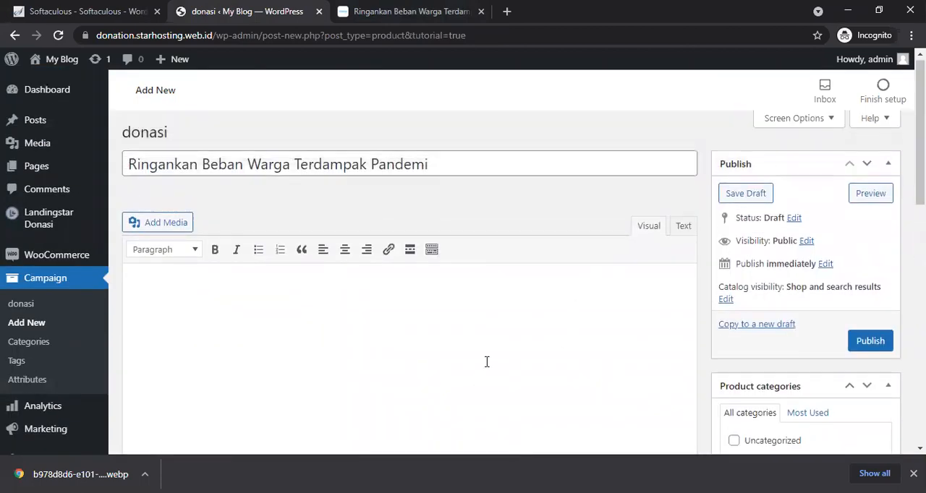
Step: Expand the campaign story on kitabisa, copy its full text and paste it into the product description
{"action": "left_click", "coordinate": [376, 6]}
{"action": "triple_click", "coordinate": [540, 248]}
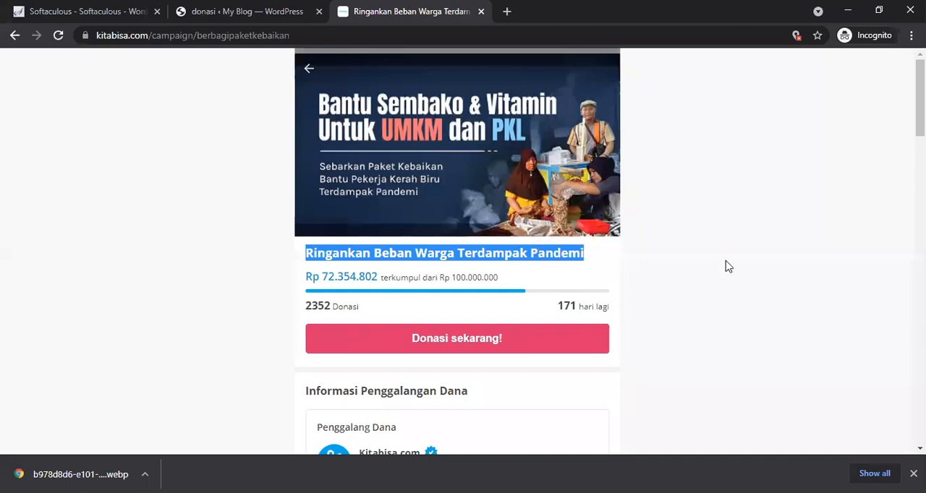
{"action": "scroll", "coordinate": [726, 265], "scroll_direction": "down", "scroll_amount": 1}
{"action": "scroll", "coordinate": [726, 265], "scroll_direction": "down", "scroll_amount": 5}
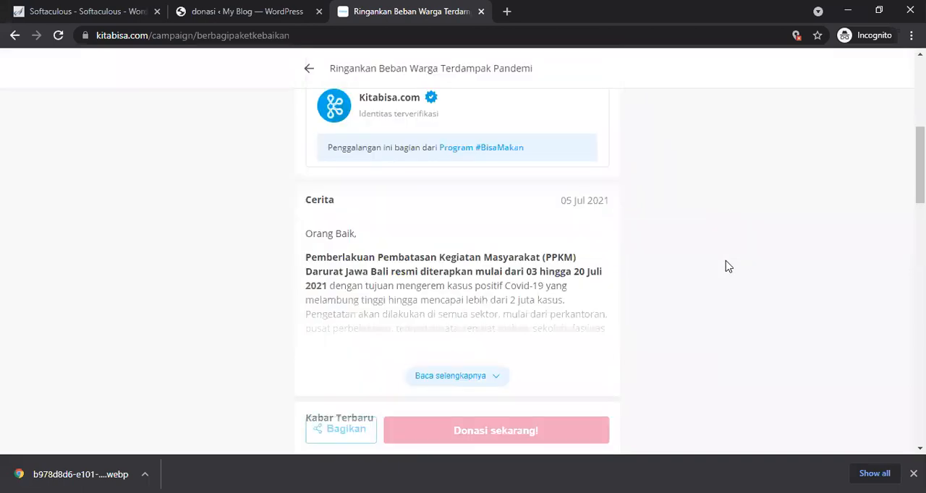
{"action": "left_click", "coordinate": [456, 376]}
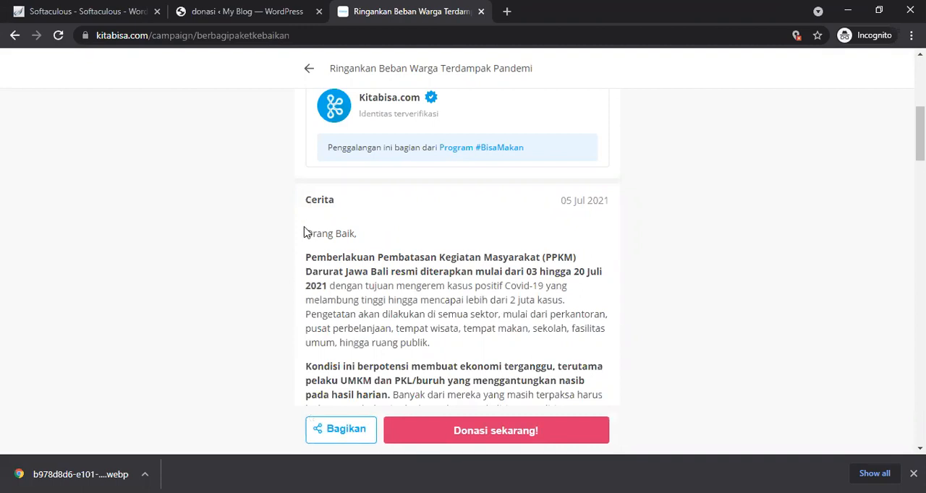
{"action": "left_click_drag", "start_coordinate": [303, 239], "coordinate": [611, 395]}
{"action": "scroll", "coordinate": [463, 290], "scroll_direction": "down", "scroll_amount": 2}
{"action": "left_click", "coordinate": [284, 155]}
{"action": "left_click_drag", "start_coordinate": [306, 143], "coordinate": [509, 200]}
{"action": "scroll", "coordinate": [700, 390], "scroll_direction": "down", "scroll_amount": 5}
{"action": "scroll", "coordinate": [701, 392], "scroll_direction": "down", "scroll_amount": 10}
{"action": "scroll", "coordinate": [523, 134], "scroll_direction": "up", "scroll_amount": 4}
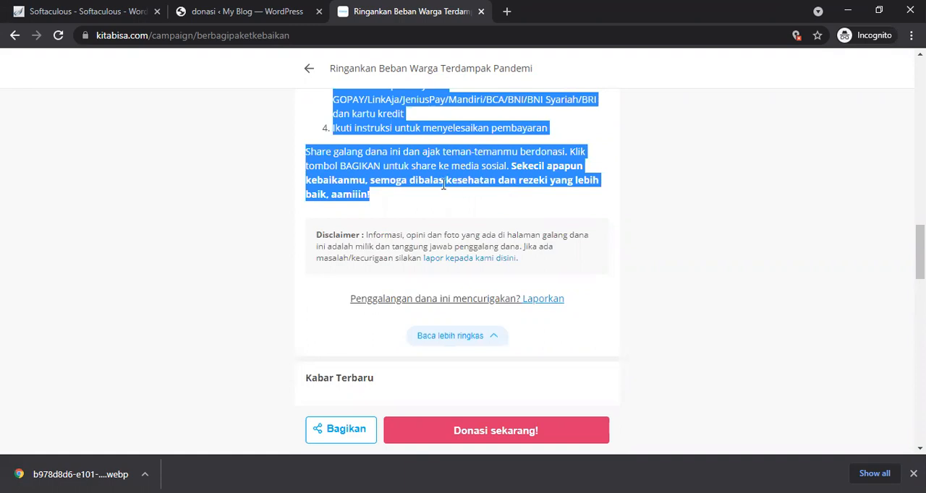
{"action": "left_click", "coordinate": [246, 11]}
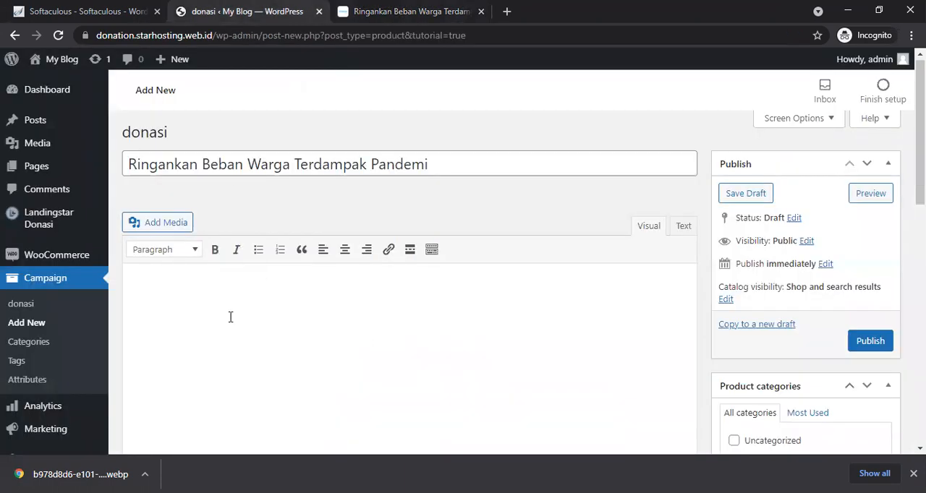
{"action": "key", "text": "ctrl+v"}
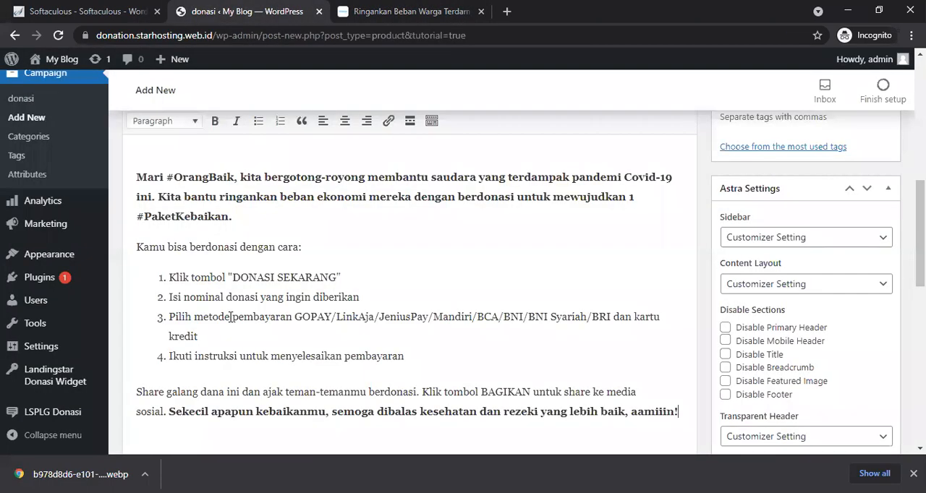
Step: Set the product type to Donasi and the Jumlah Target to 5000000
{"action": "scroll", "coordinate": [472, 284], "scroll_direction": "down", "scroll_amount": 6}
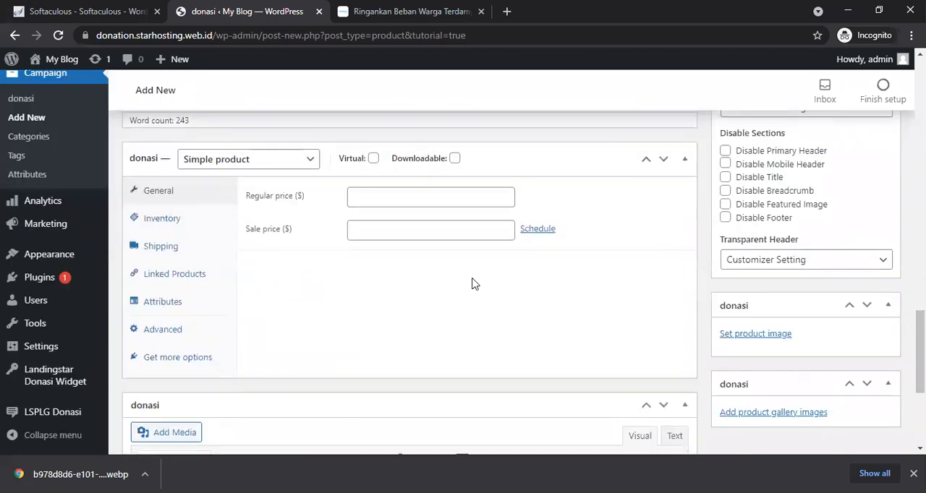
{"action": "left_click", "coordinate": [217, 159]}
{"action": "left_click", "coordinate": [212, 244]}
{"action": "left_click", "coordinate": [412, 201]}
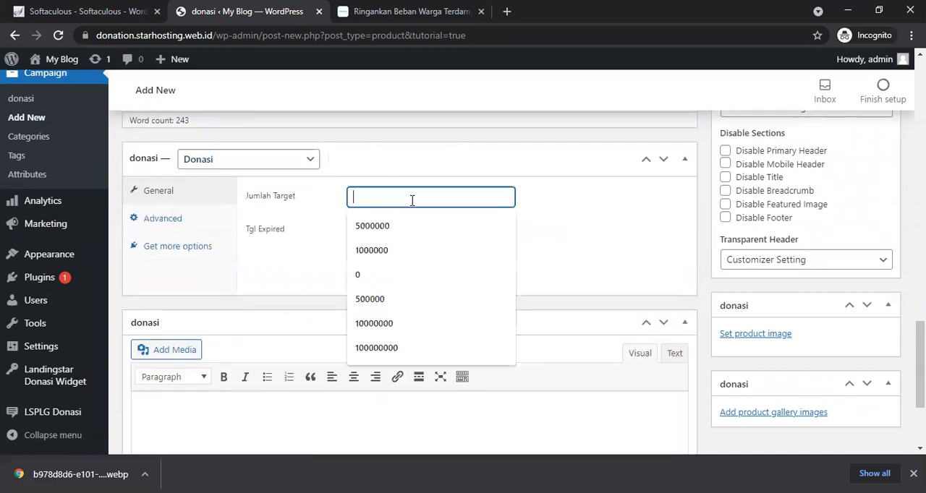
{"action": "left_click", "coordinate": [391, 227]}
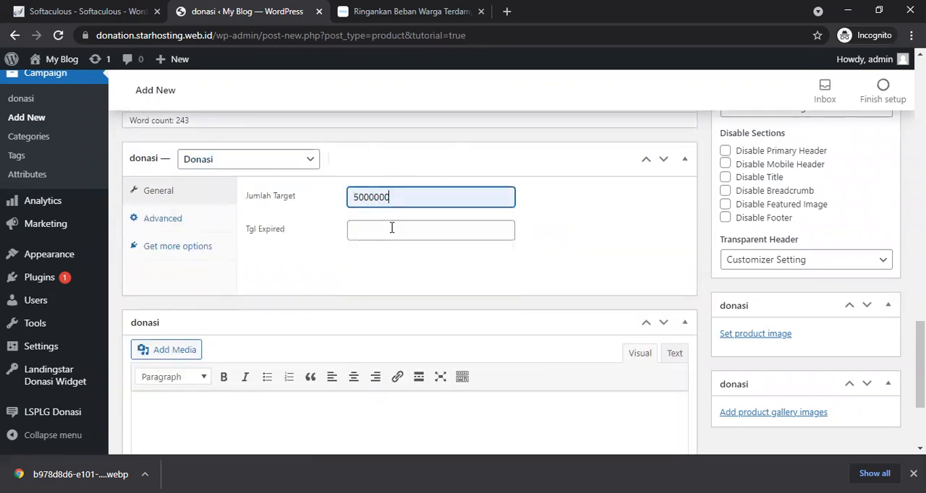
Step: Set the Tgl Expired date to 31 Jul 2022 using the date picker
{"action": "left_click", "coordinate": [390, 228]}
{"action": "left_click", "coordinate": [571, 250]}
{"action": "left_click", "coordinate": [481, 228]}
{"action": "left_click", "coordinate": [419, 259]}
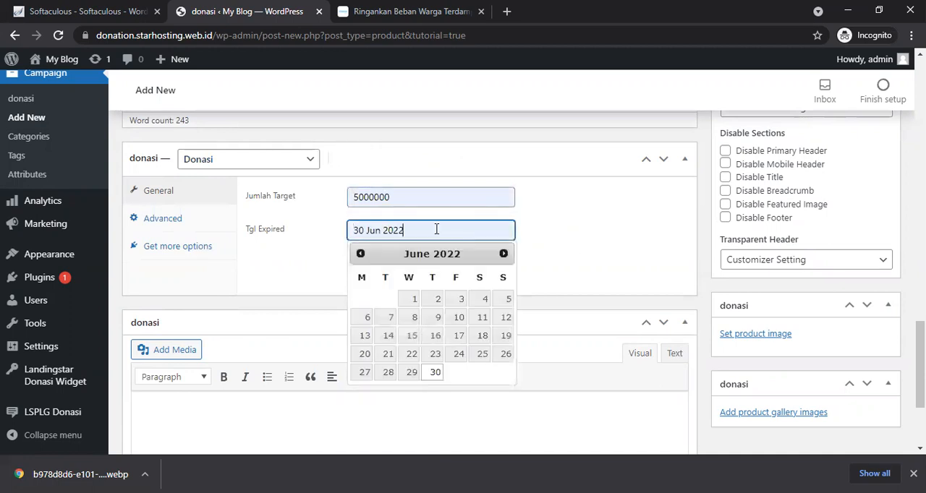
{"action": "left_click", "coordinate": [502, 253]}
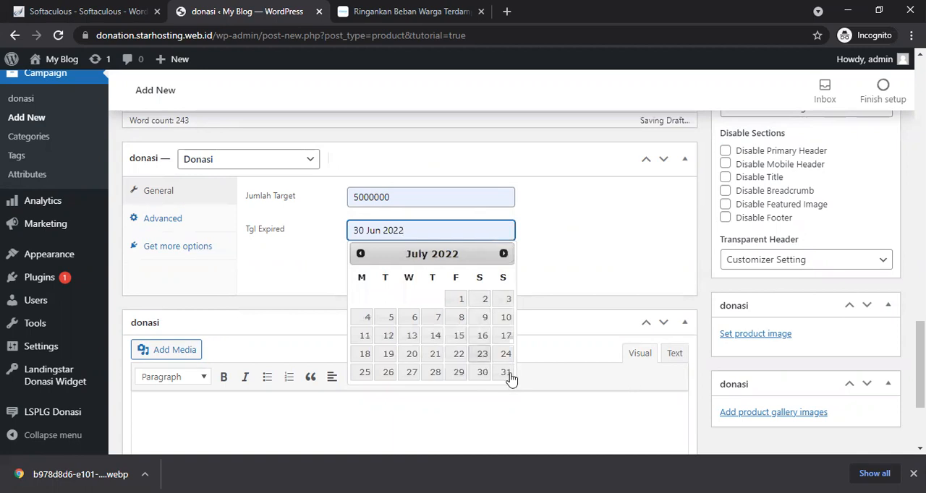
{"action": "left_click", "coordinate": [508, 375]}
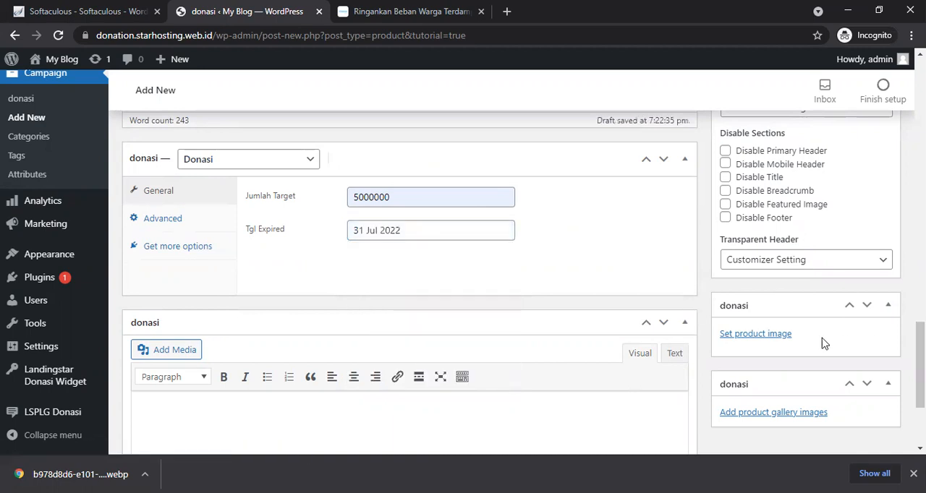
Step: Set the product image by uploading Screenshot_11.jpg from the Downloads folder
{"action": "scroll", "coordinate": [802, 346], "scroll_direction": "down", "scroll_amount": 2}
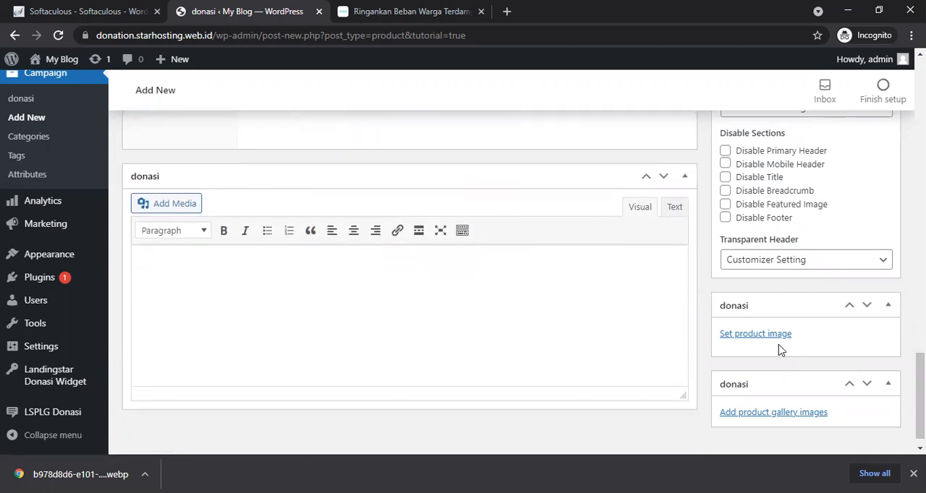
{"action": "left_click", "coordinate": [772, 341]}
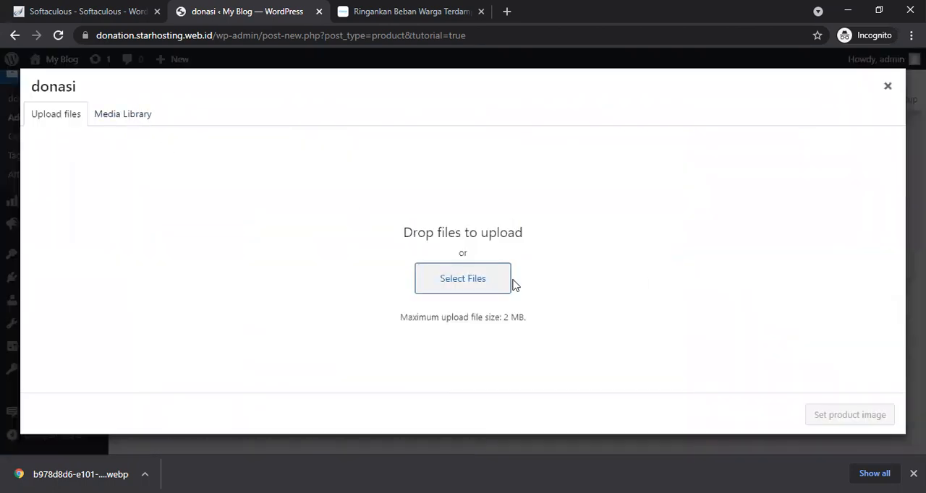
{"action": "left_click", "coordinate": [477, 282]}
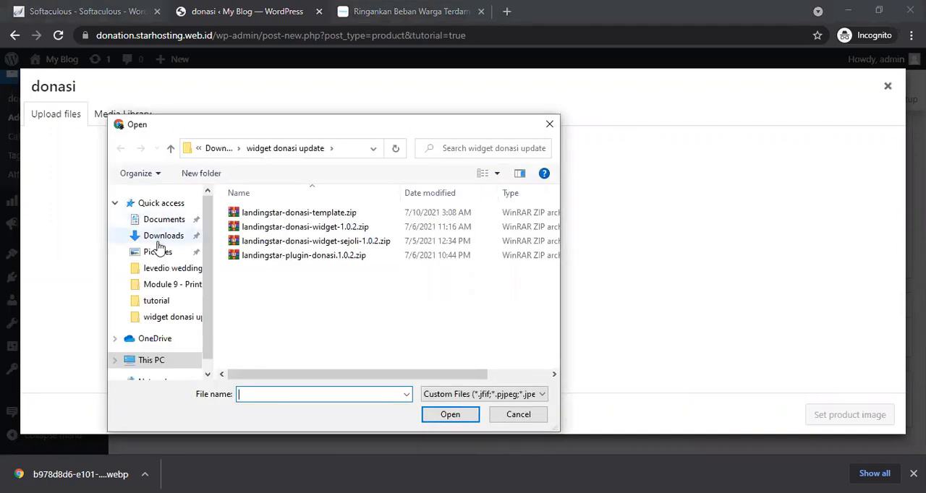
{"action": "left_click", "coordinate": [156, 238]}
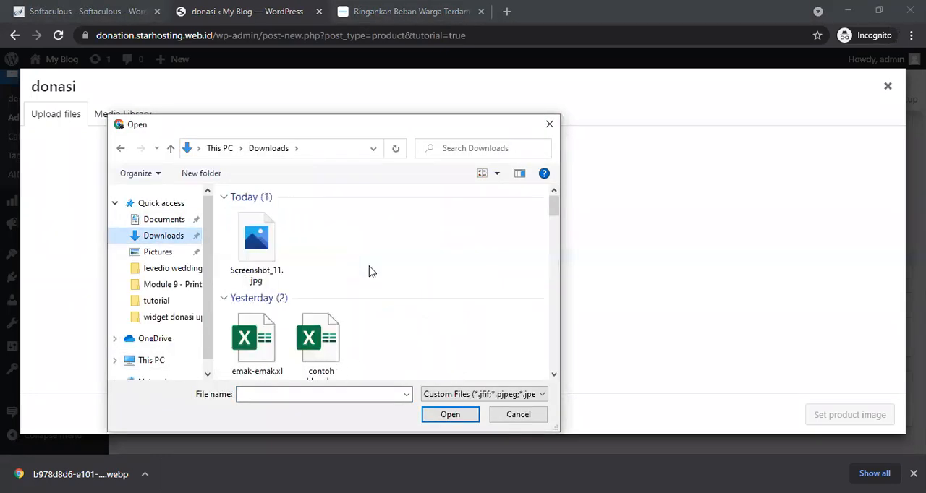
{"action": "left_click_drag", "start_coordinate": [557, 227], "coordinate": [557, 206]}
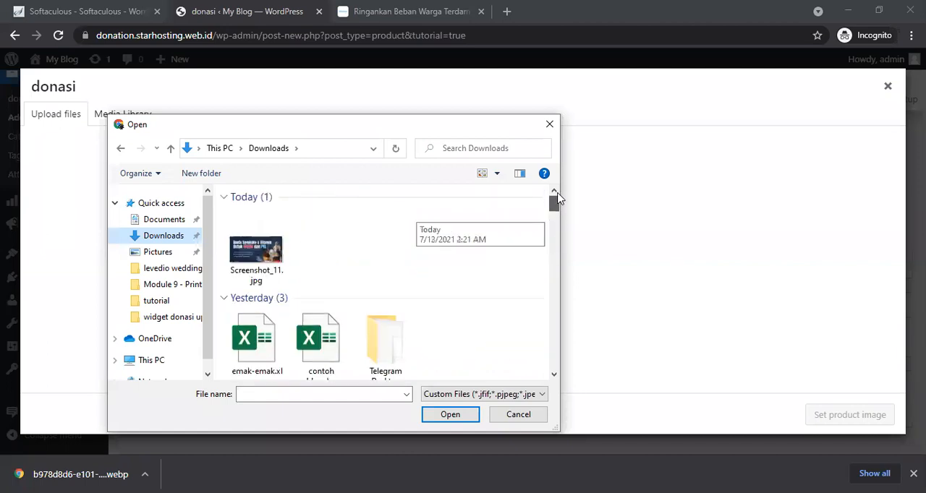
{"action": "left_click", "coordinate": [256, 264]}
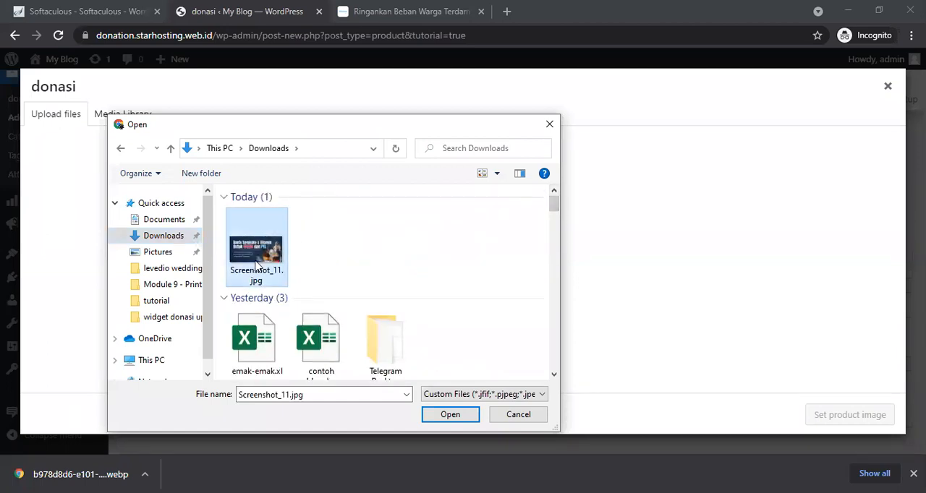
{"action": "double_click", "coordinate": [256, 265]}
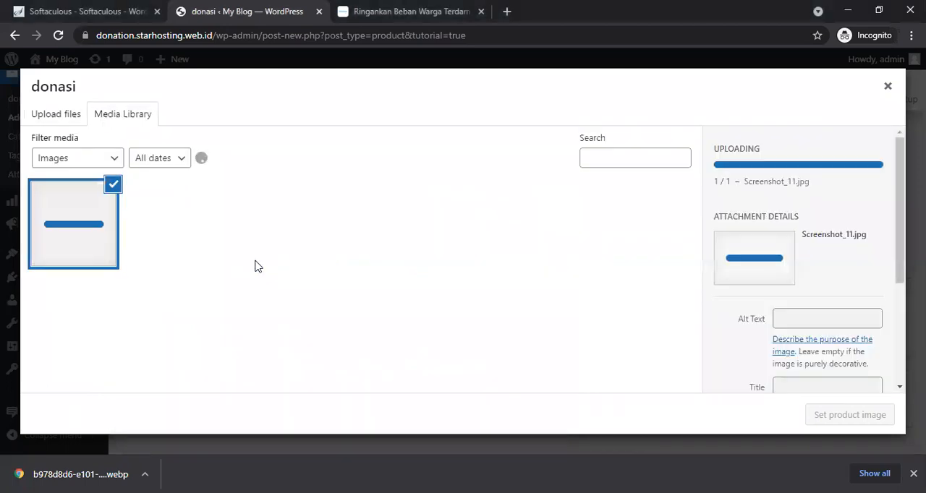
{"action": "left_click", "coordinate": [807, 415]}
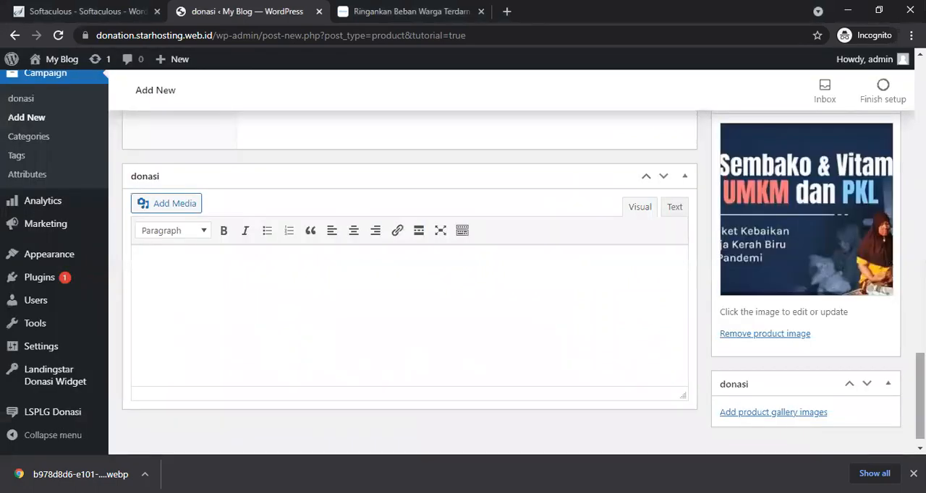
Step: Publish the campaign product and close the kitabisa tab
{"action": "scroll", "coordinate": [409, 282], "scroll_direction": "up", "scroll_amount": 10}
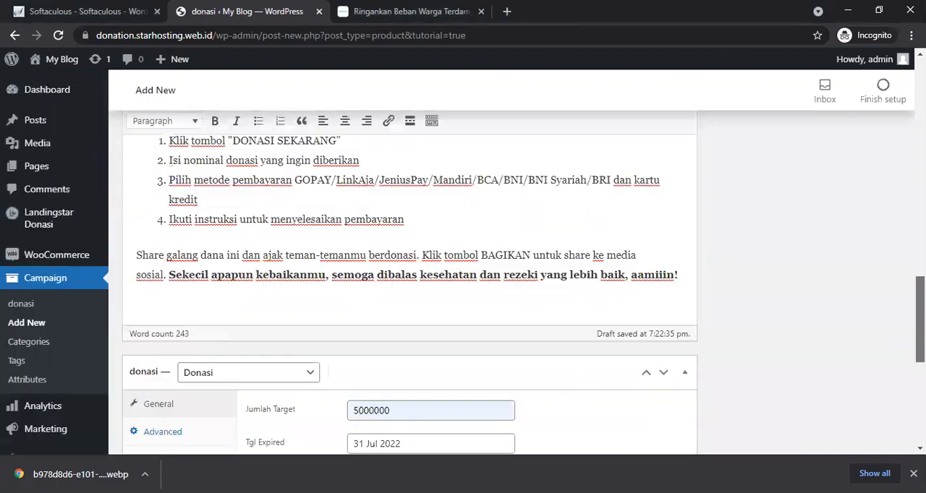
{"action": "scroll", "coordinate": [409, 283], "scroll_direction": "up", "scroll_amount": 10}
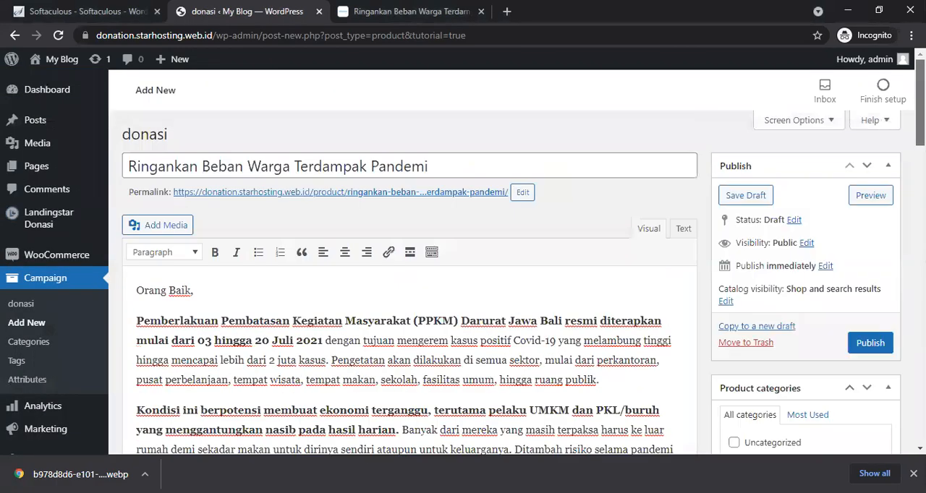
{"action": "left_click", "coordinate": [879, 347]}
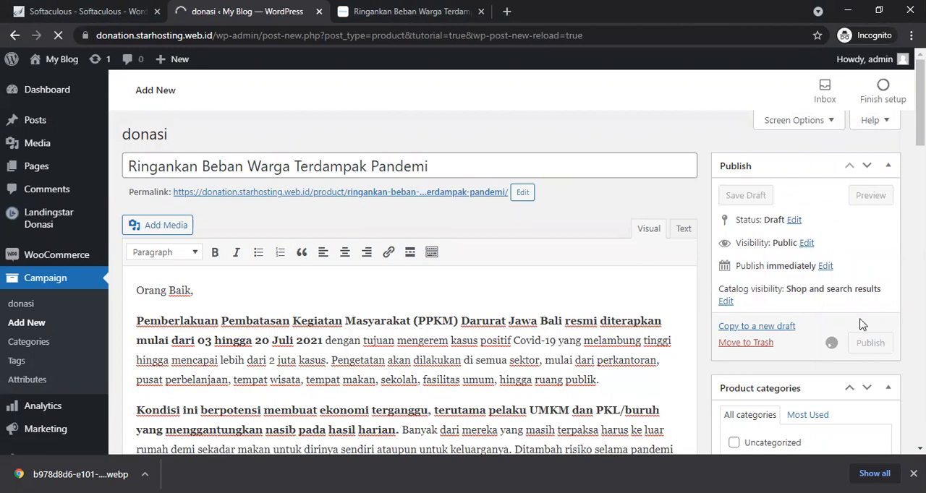
{"action": "left_click", "coordinate": [481, 11]}
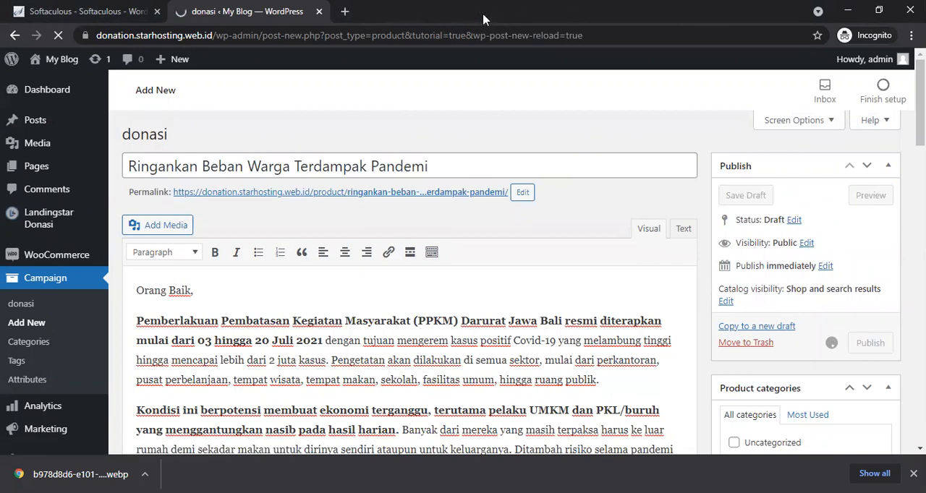
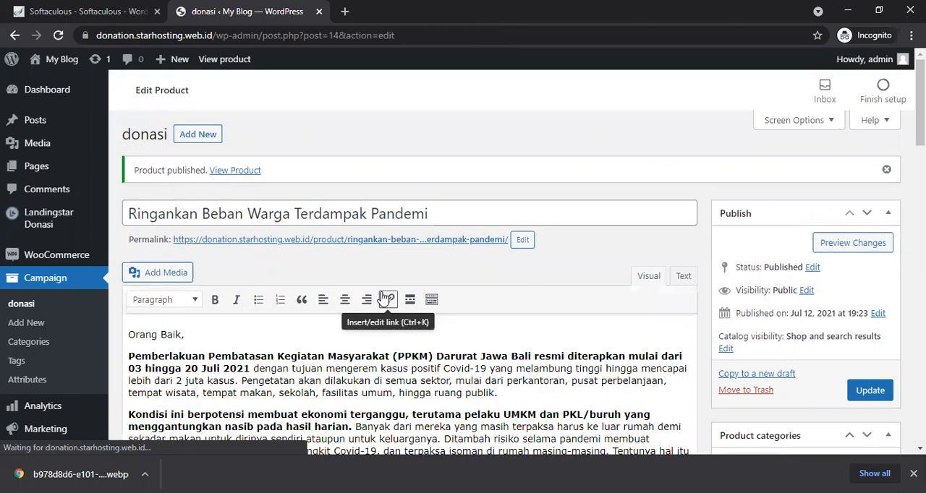
Step: Open the published campaign page in a new tab and review its donation box, then return to the product editor
{"action": "left_click", "coordinate": [377, 245], "text": "ctrl"}
{"action": "left_click", "coordinate": [406, 9]}
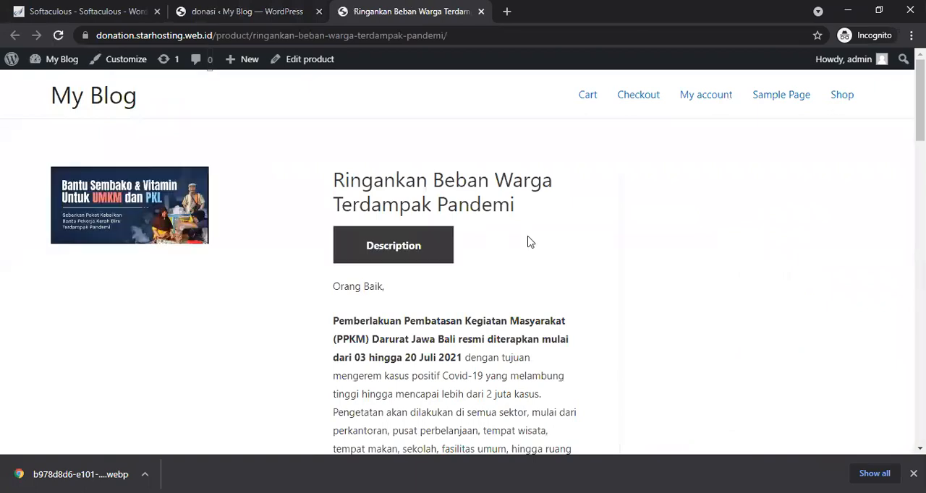
{"action": "scroll", "coordinate": [528, 242], "scroll_direction": "down", "scroll_amount": 5}
{"action": "scroll", "coordinate": [528, 242], "scroll_direction": "down", "scroll_amount": 5}
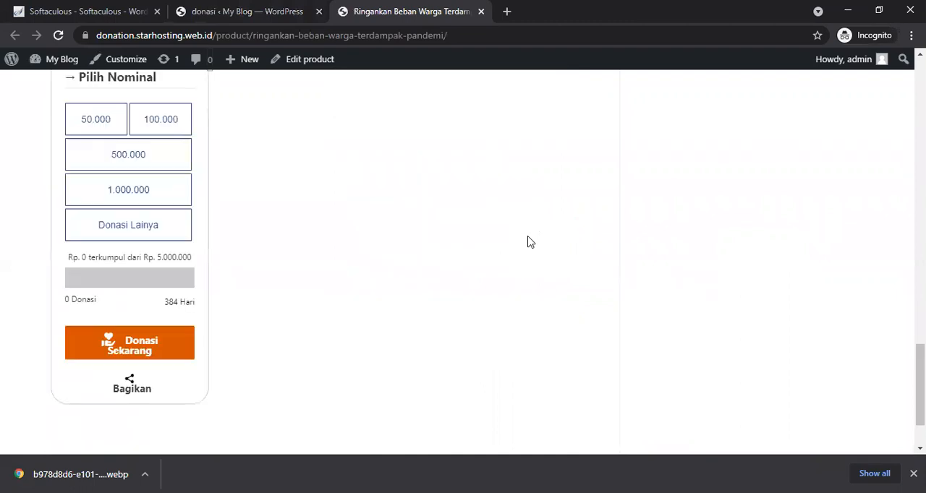
{"action": "scroll", "coordinate": [528, 242], "scroll_direction": "up", "scroll_amount": 10}
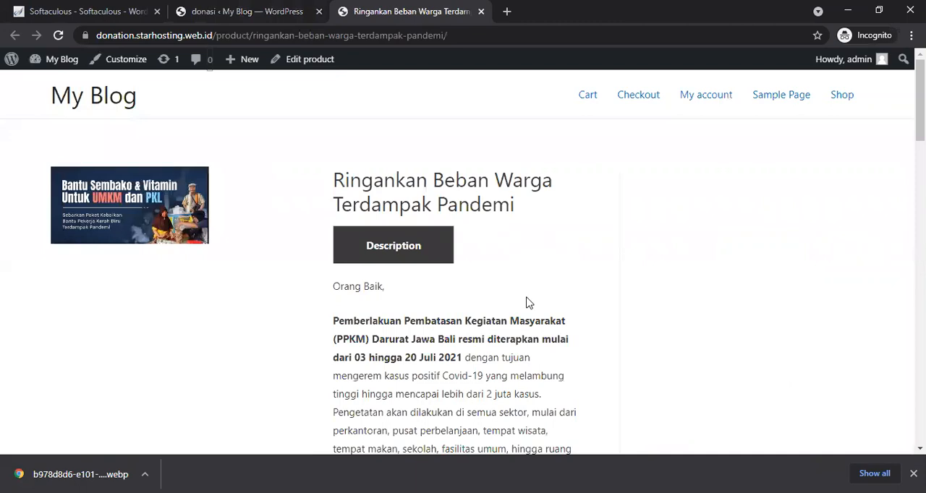
{"action": "scroll", "coordinate": [527, 302], "scroll_direction": "down", "scroll_amount": 15}
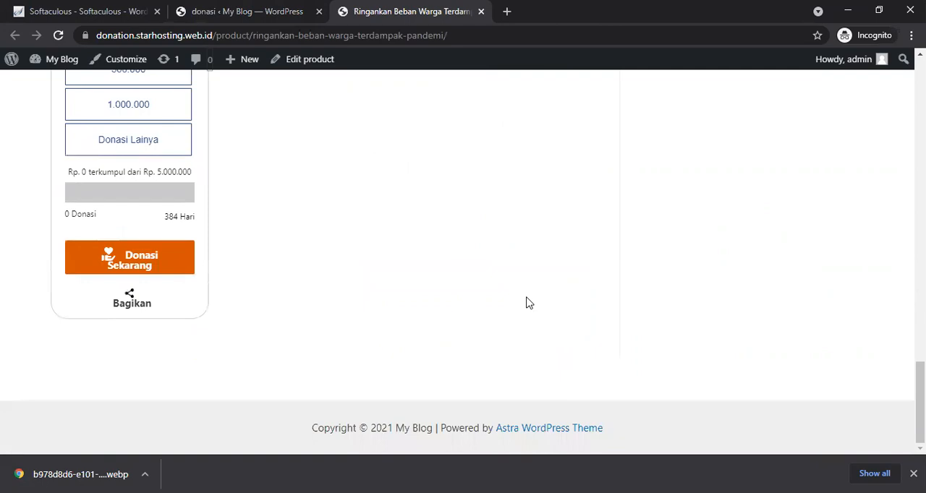
{"action": "scroll", "coordinate": [527, 302], "scroll_direction": "up", "scroll_amount": 15}
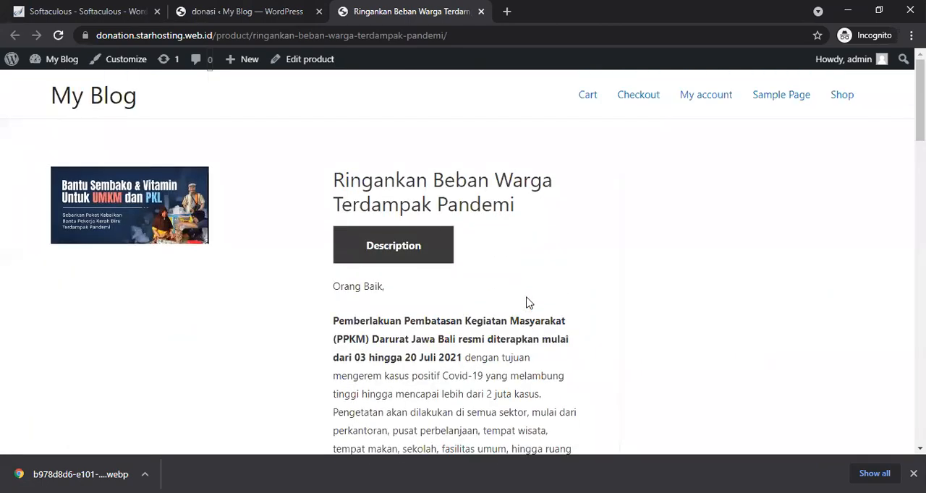
{"action": "left_click", "coordinate": [243, 8]}
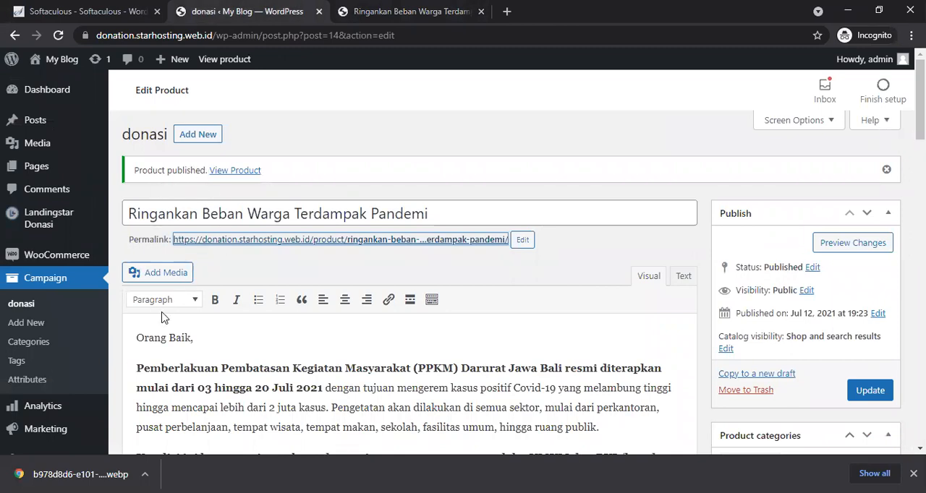
Step: Open the theme Customizer and set the Landingstar Donasi sticky header option to Sticky
{"action": "scroll", "coordinate": [115, 321], "scroll_direction": "down", "scroll_amount": 4}
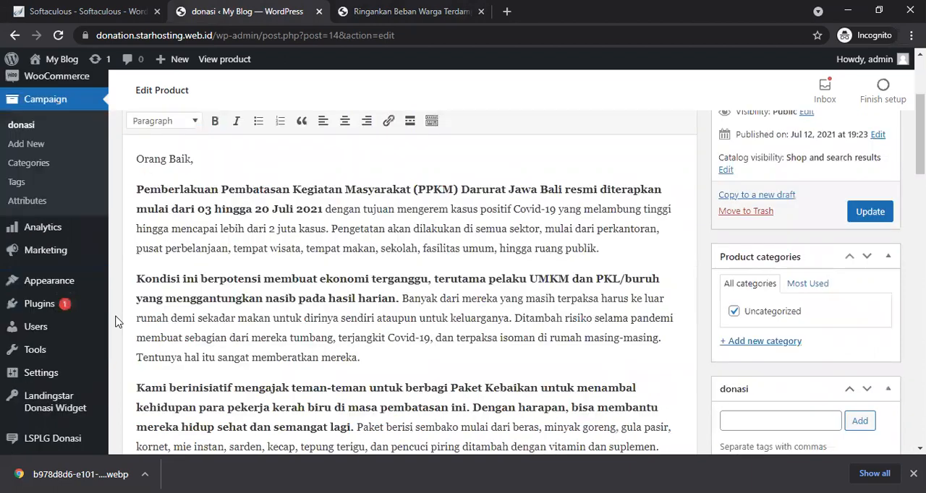
{"action": "mouse_move", "coordinate": [67, 256]}
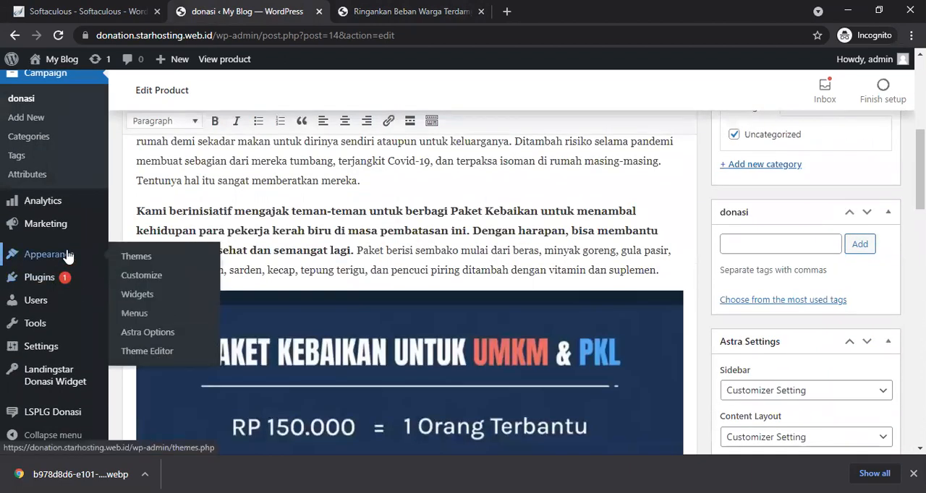
{"action": "left_click", "coordinate": [141, 278]}
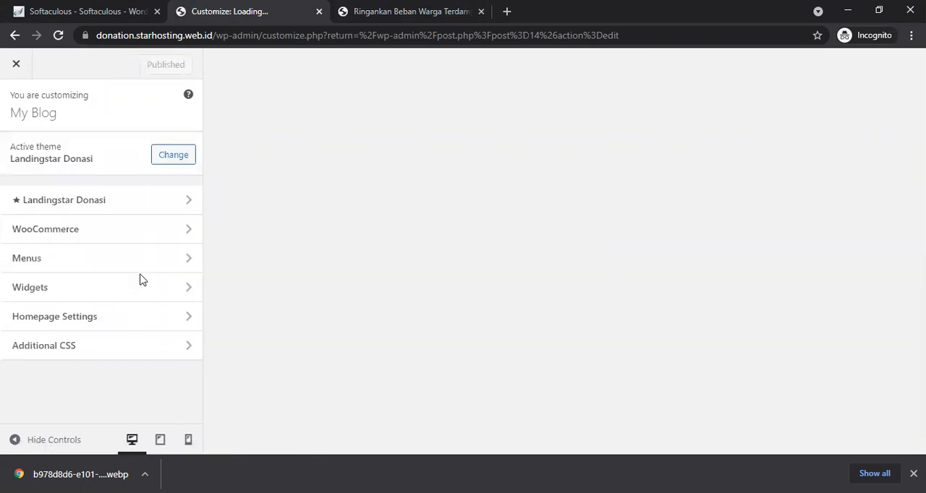
{"action": "left_click", "coordinate": [186, 205]}
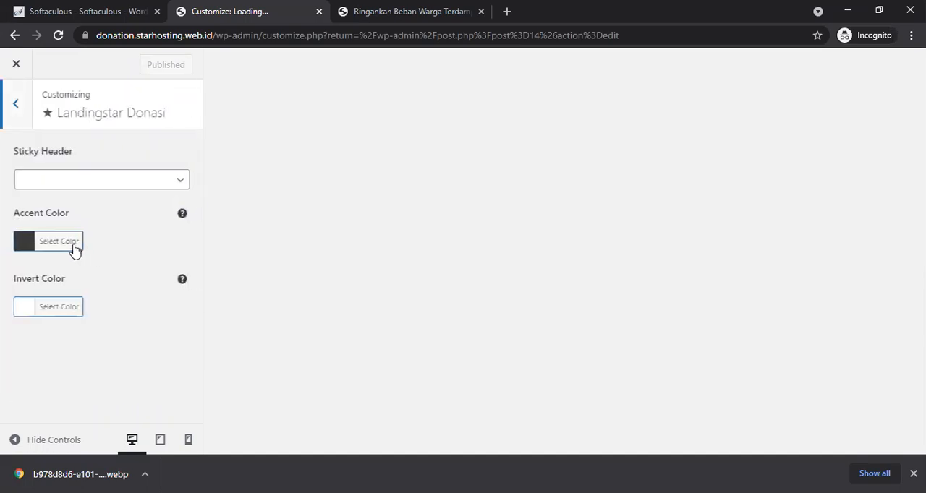
{"action": "left_click", "coordinate": [142, 186]}
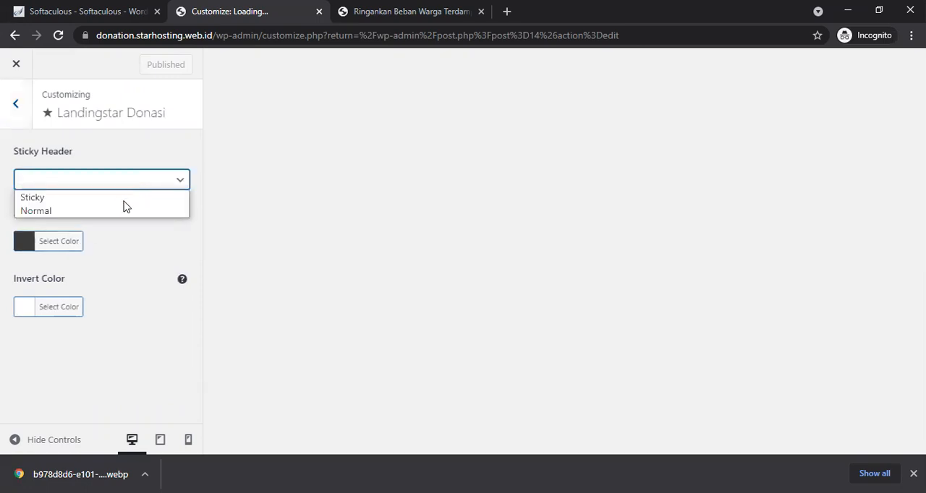
{"action": "left_click", "coordinate": [120, 201]}
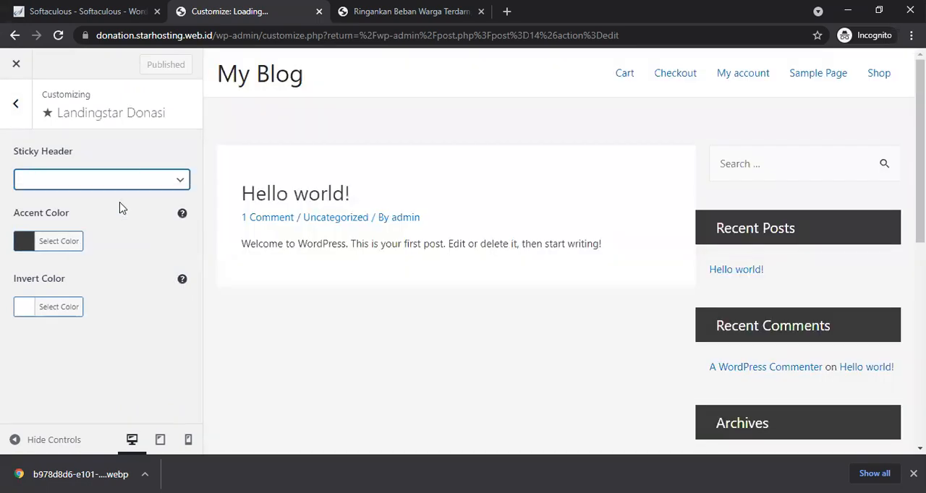
Step: Set the theme accent colour to orange #dd8108 and publish the customizer changes
{"action": "left_click", "coordinate": [64, 246]}
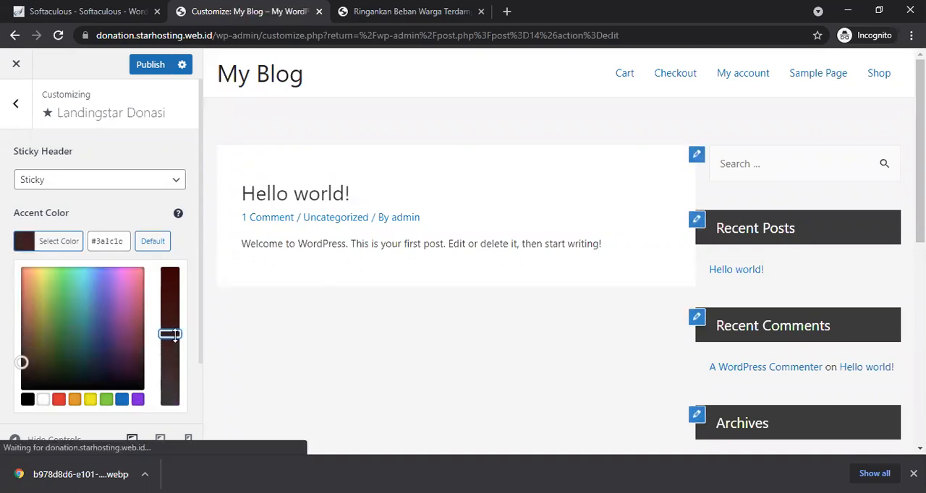
{"action": "left_click", "coordinate": [75, 284]}
{"action": "left_click", "coordinate": [41, 281]}
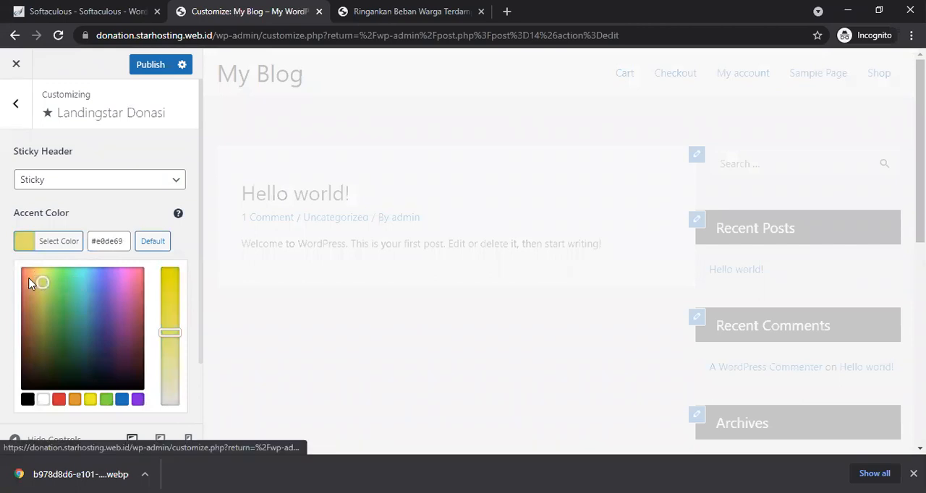
{"action": "left_click", "coordinate": [34, 280]}
{"action": "left_click", "coordinate": [28, 280]}
{"action": "left_click", "coordinate": [41, 282]}
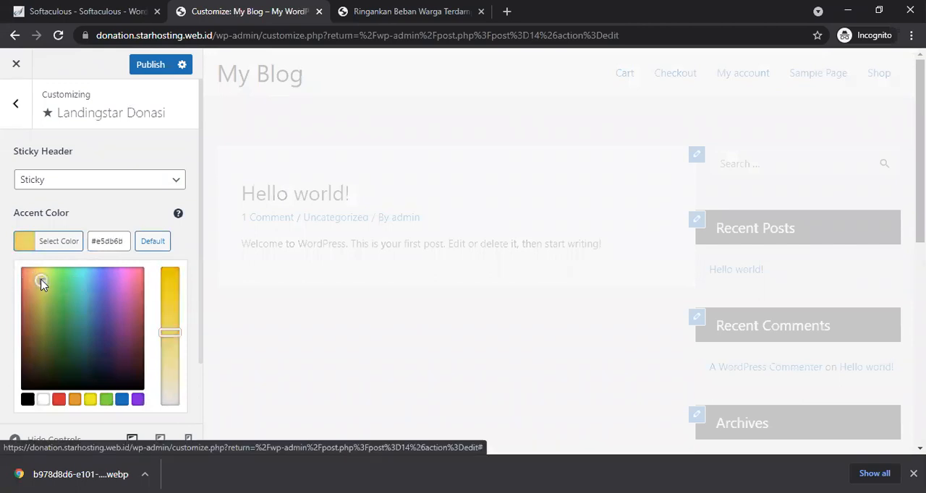
{"action": "left_click", "coordinate": [51, 282]}
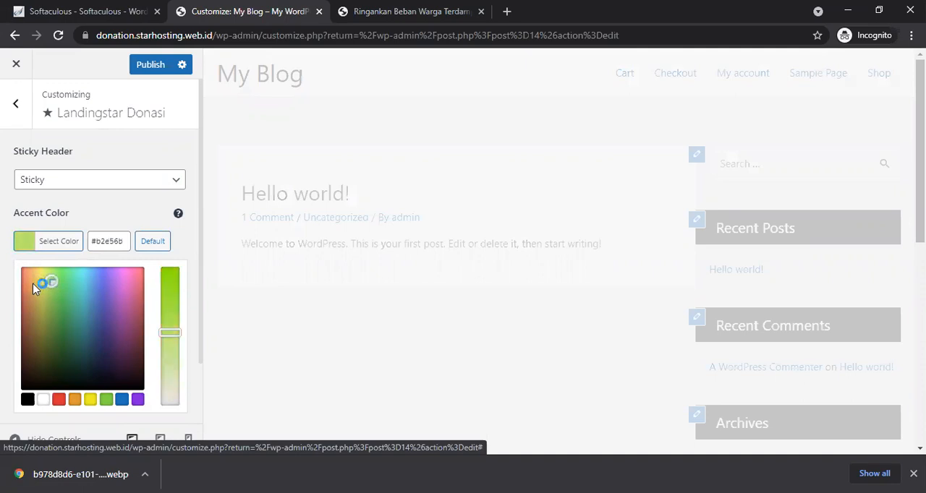
{"action": "left_click", "coordinate": [34, 286]}
{"action": "left_click", "coordinate": [33, 282]}
{"action": "left_click", "coordinate": [32, 278]}
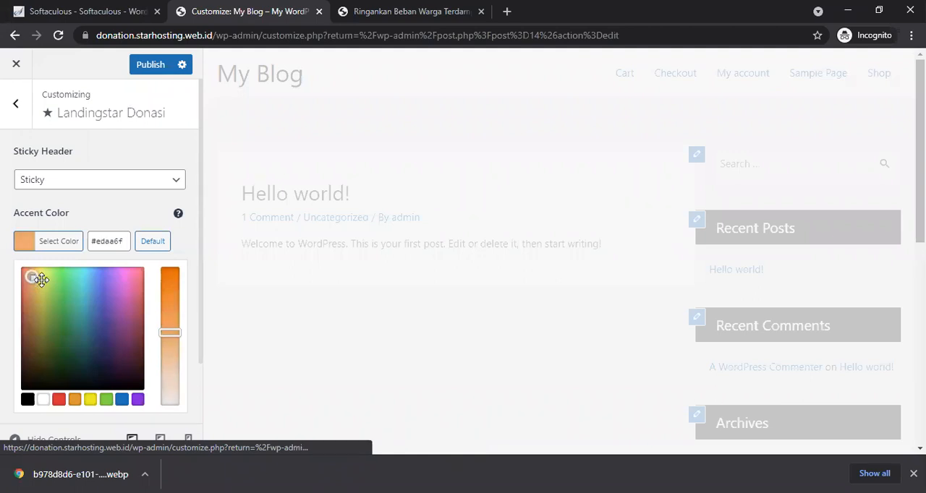
{"action": "left_click", "coordinate": [33, 283]}
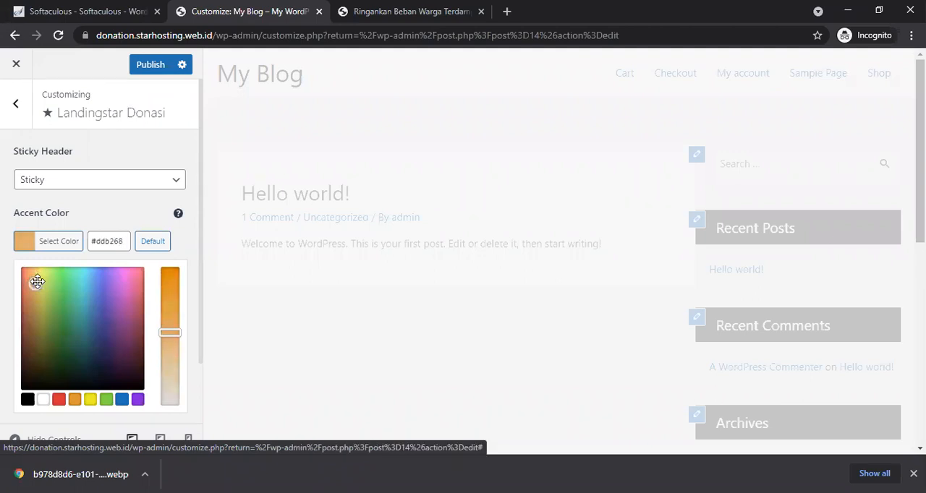
{"action": "left_click", "coordinate": [169, 285]}
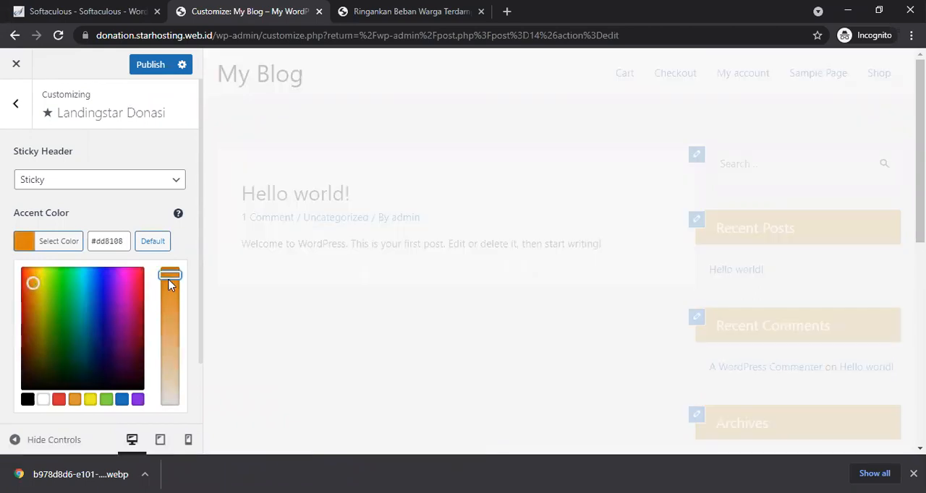
{"action": "left_click", "coordinate": [92, 209]}
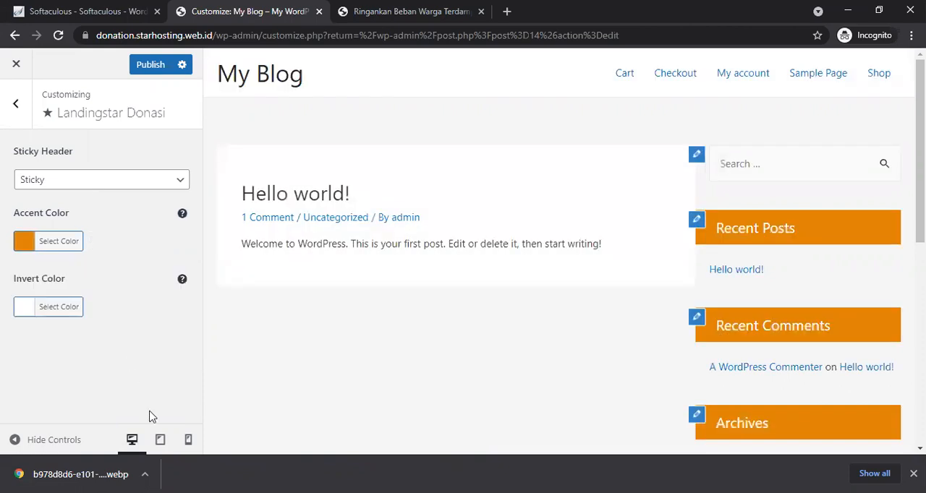
{"action": "left_click", "coordinate": [152, 65]}
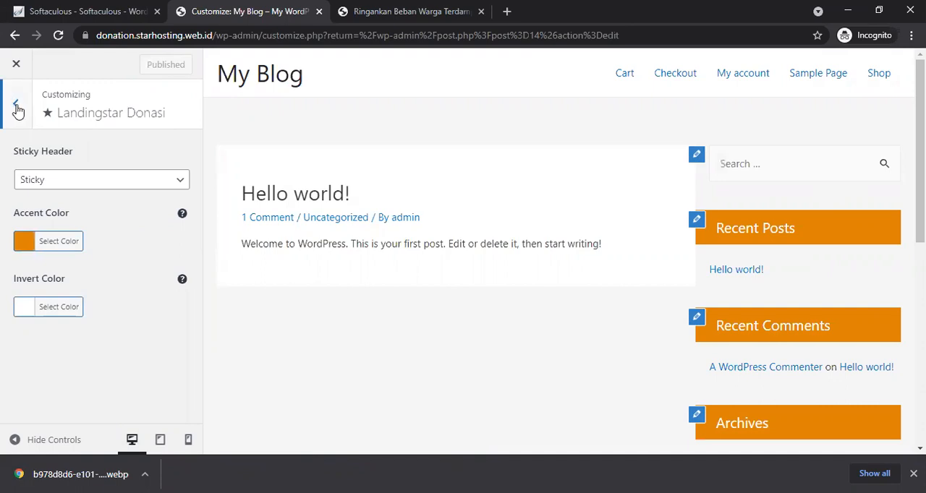
Step: Remove the Primary Menu element from the header in the Header Builder
{"action": "left_click", "coordinate": [15, 105]}
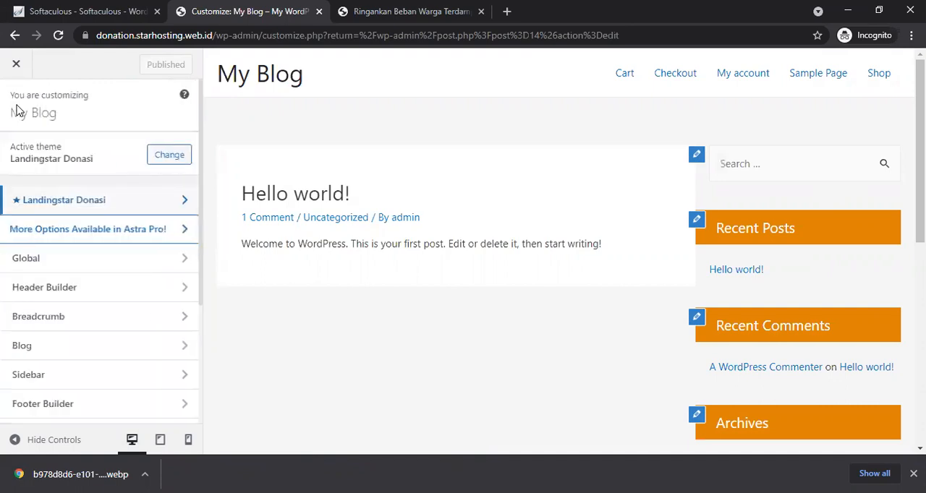
{"action": "left_click", "coordinate": [100, 289]}
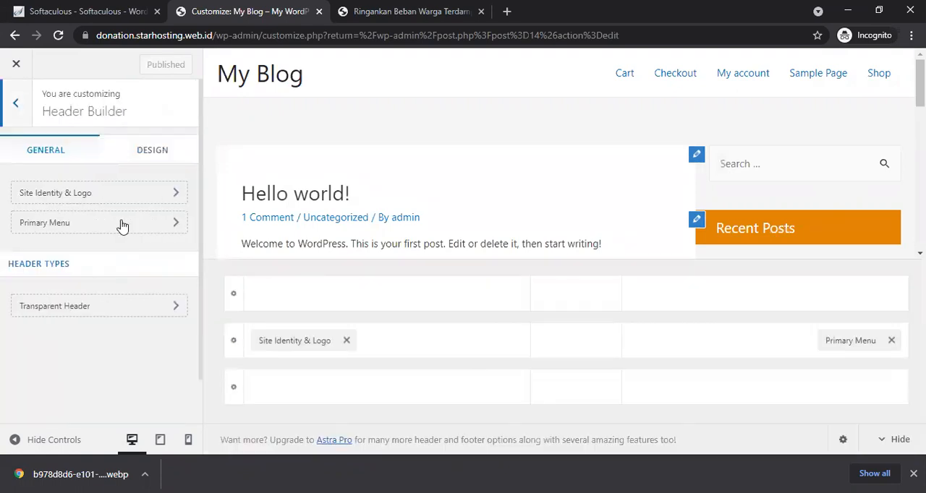
{"action": "left_click", "coordinate": [121, 199]}
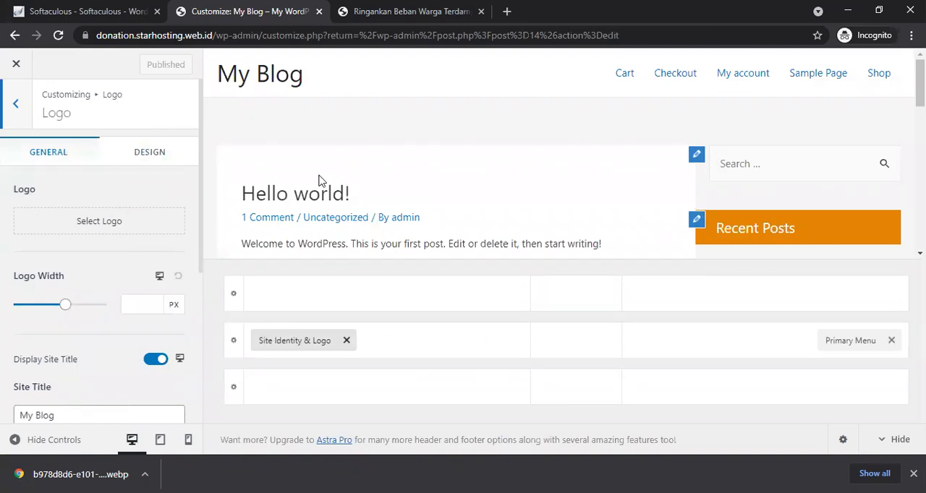
{"action": "left_click", "coordinate": [892, 341]}
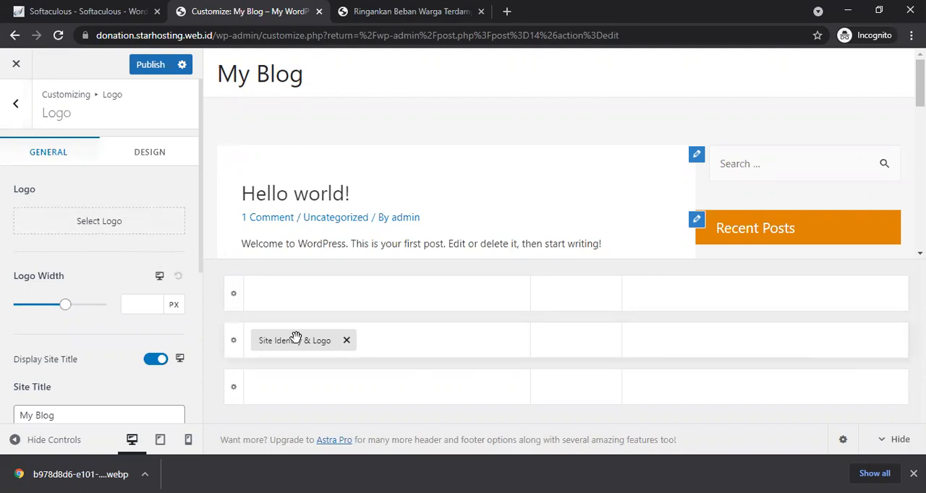
Step: Change the site title to DONASI CONTOH and publish the changes
{"action": "left_click_drag", "start_coordinate": [199, 265], "coordinate": [198, 350]}
{"action": "left_click_drag", "start_coordinate": [67, 238], "coordinate": [4, 237]}
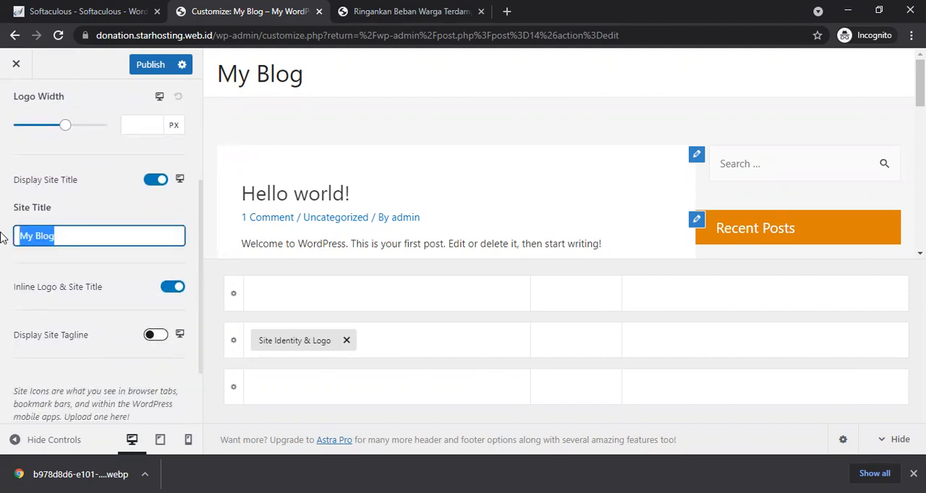
{"action": "type", "text": "DONASI CONTOH"}
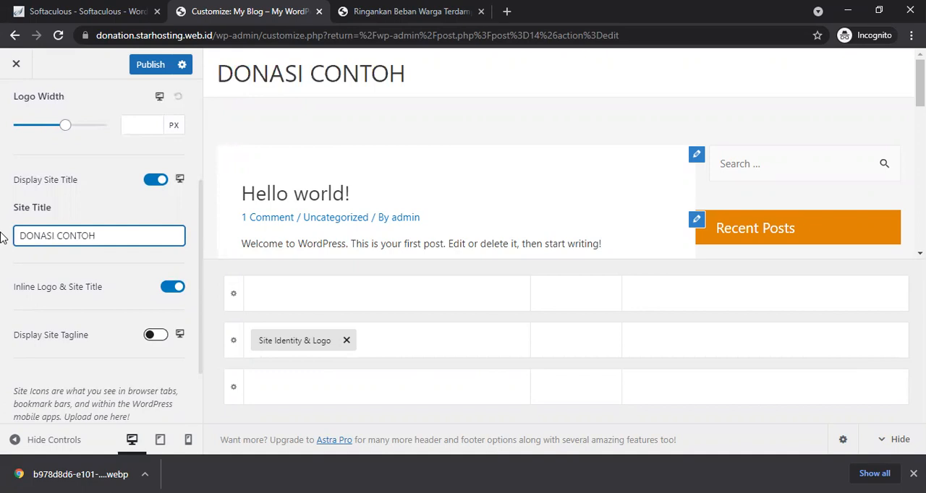
{"action": "left_click", "coordinate": [150, 66]}
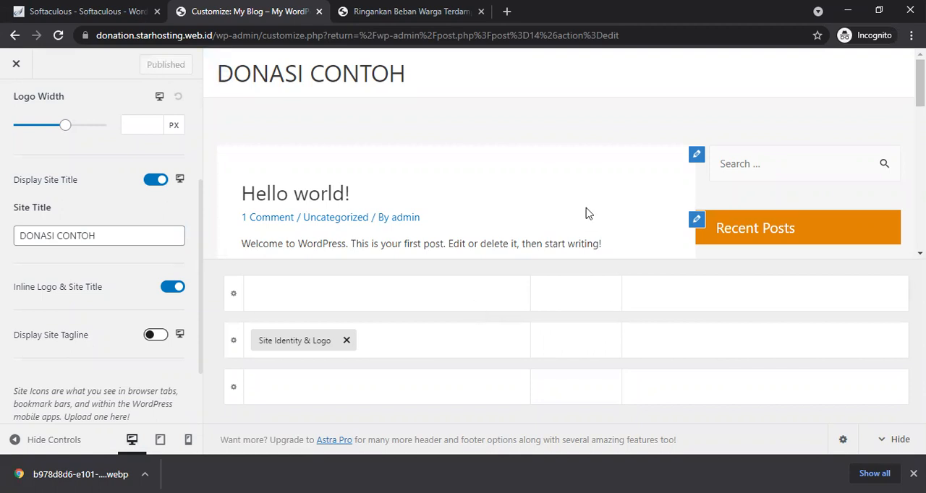
Step: Set the sidebar Default Layout, Pages, Blog Posts and Archives options to No Sidebar
{"action": "mouse_move", "coordinate": [541, 341]}
{"action": "scroll", "coordinate": [200, 244], "scroll_direction": "up", "scroll_amount": 3}
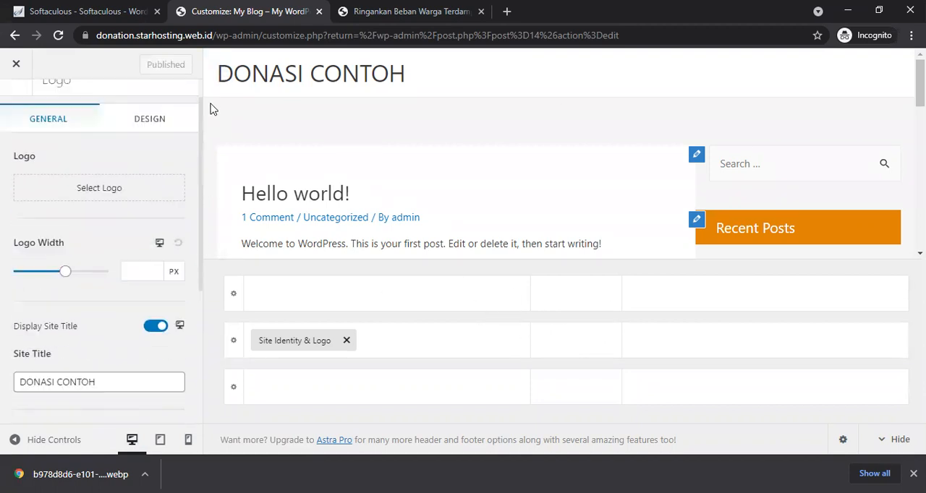
{"action": "left_click", "coordinate": [15, 105]}
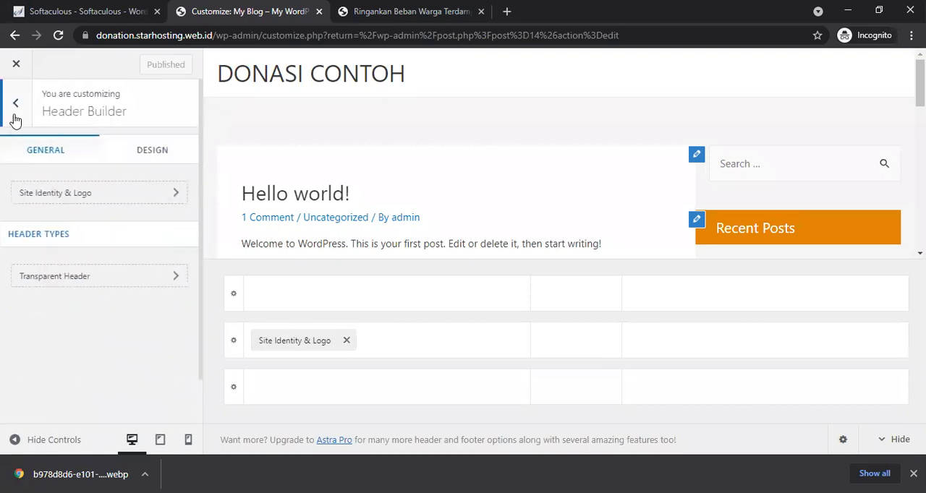
{"action": "left_click", "coordinate": [15, 117]}
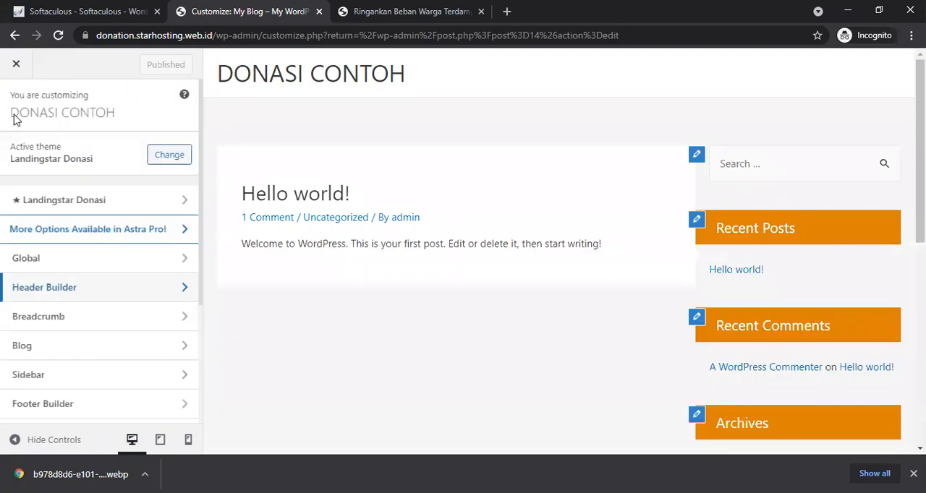
{"action": "left_click_drag", "start_coordinate": [200, 253], "coordinate": [203, 396]}
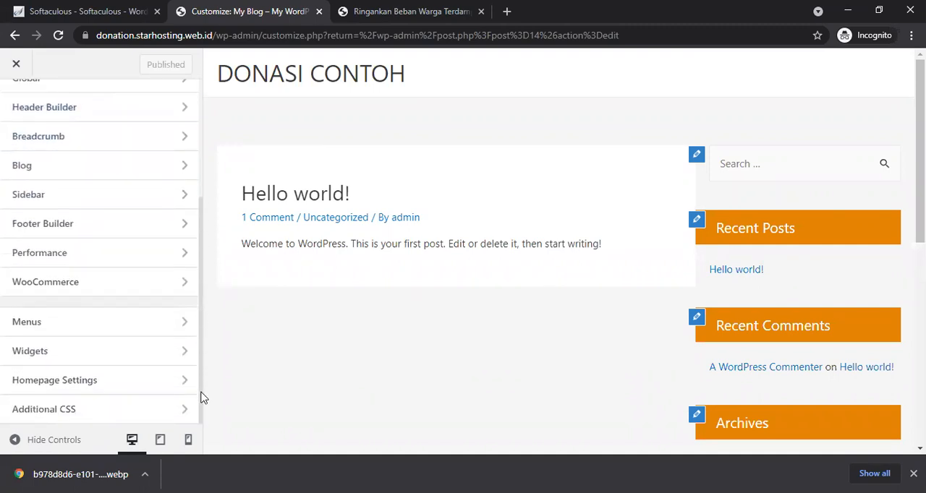
{"action": "left_click", "coordinate": [108, 201]}
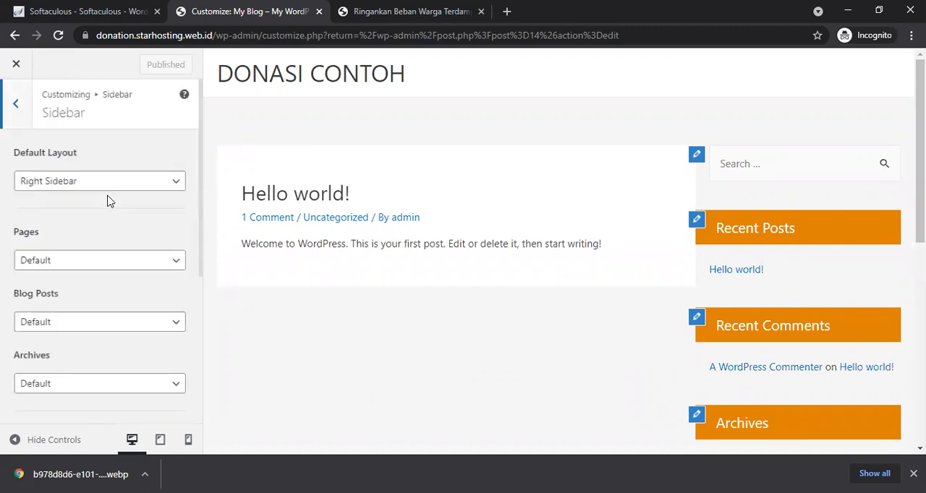
{"action": "left_click", "coordinate": [99, 181]}
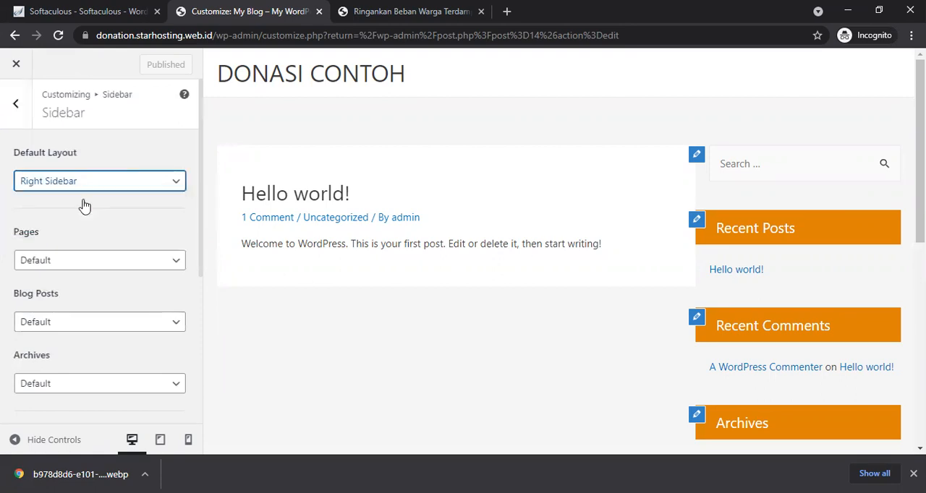
{"action": "left_click", "coordinate": [85, 206]}
{"action": "left_click", "coordinate": [69, 265]}
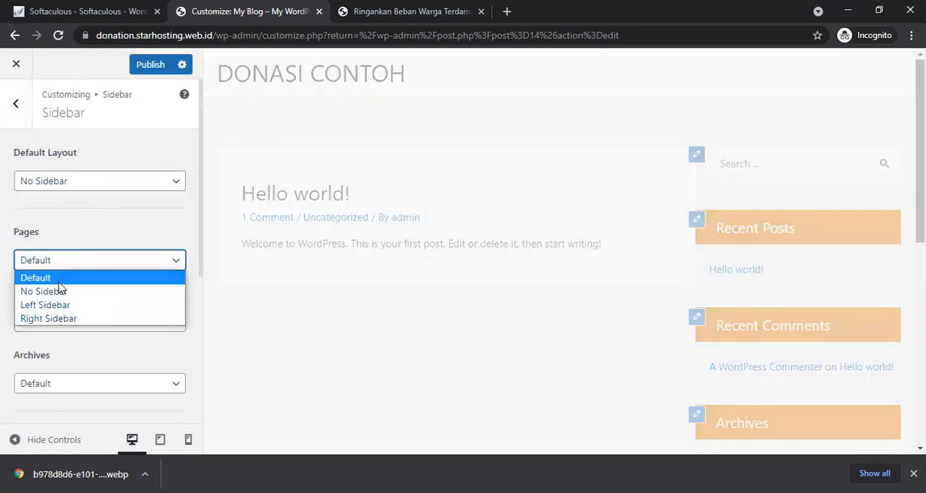
{"action": "left_click", "coordinate": [57, 291]}
{"action": "left_click", "coordinate": [56, 325]}
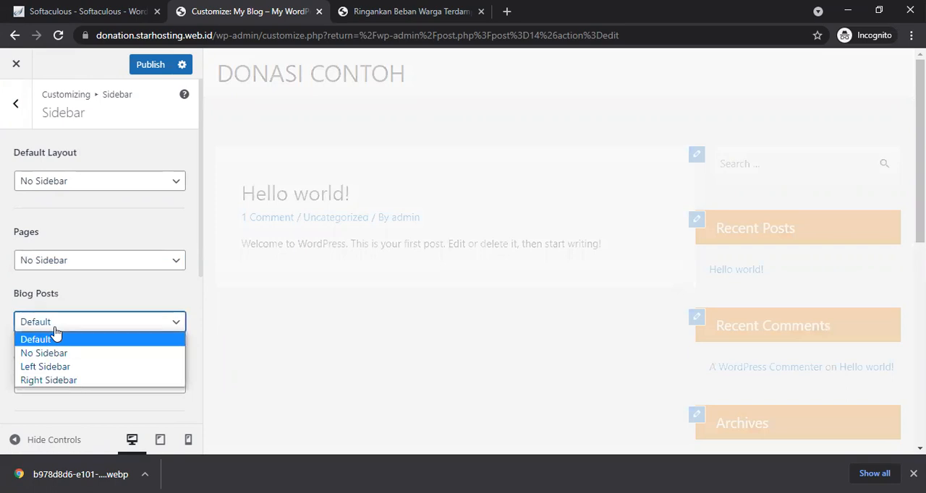
{"action": "left_click", "coordinate": [52, 352]}
{"action": "left_click", "coordinate": [56, 389]}
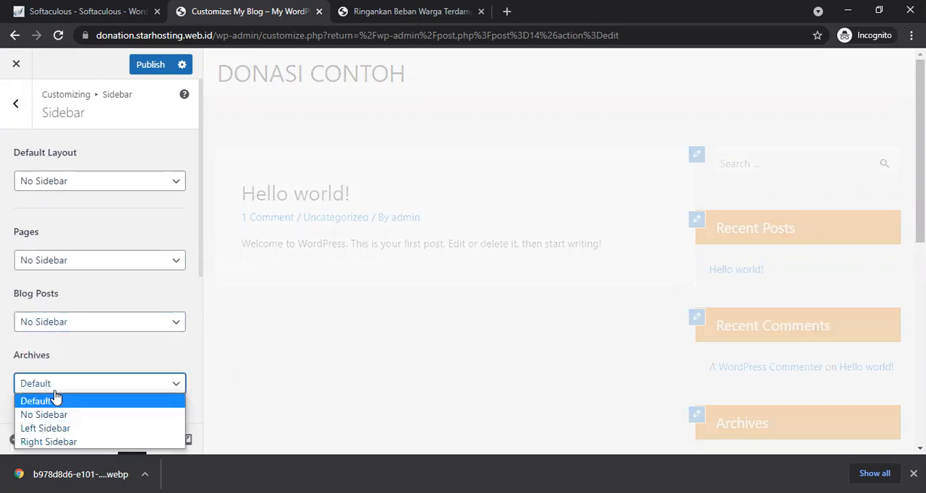
{"action": "left_click", "coordinate": [56, 418]}
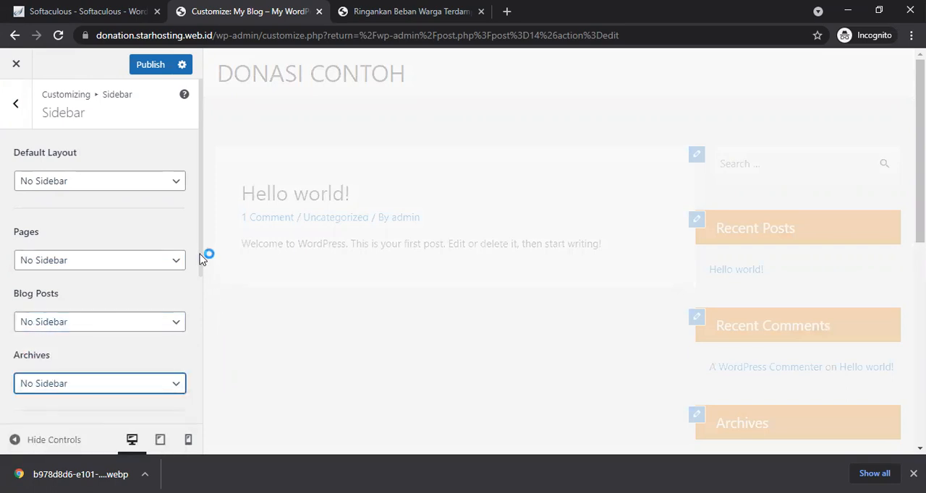
Step: Preview the site in mobile view, try the menu toggle, and publish the sidebar changes
{"action": "left_click_drag", "start_coordinate": [199, 262], "coordinate": [204, 421]}
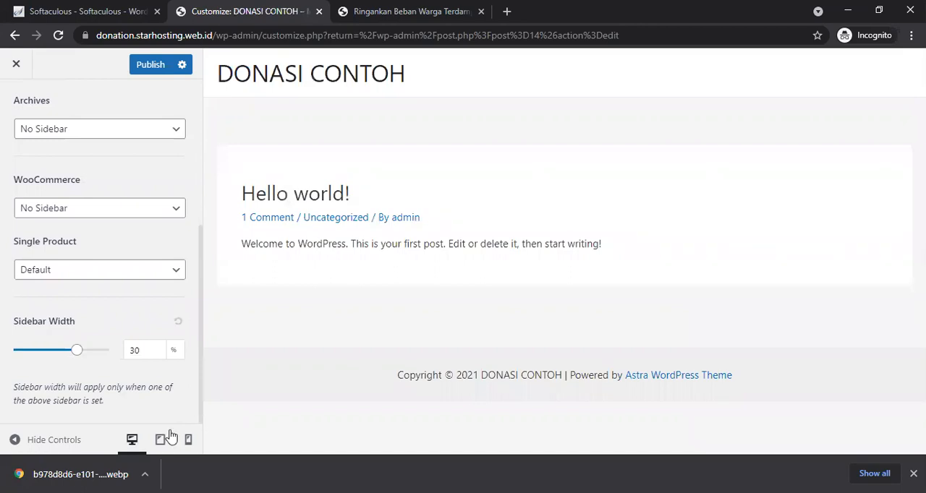
{"action": "left_click", "coordinate": [187, 443]}
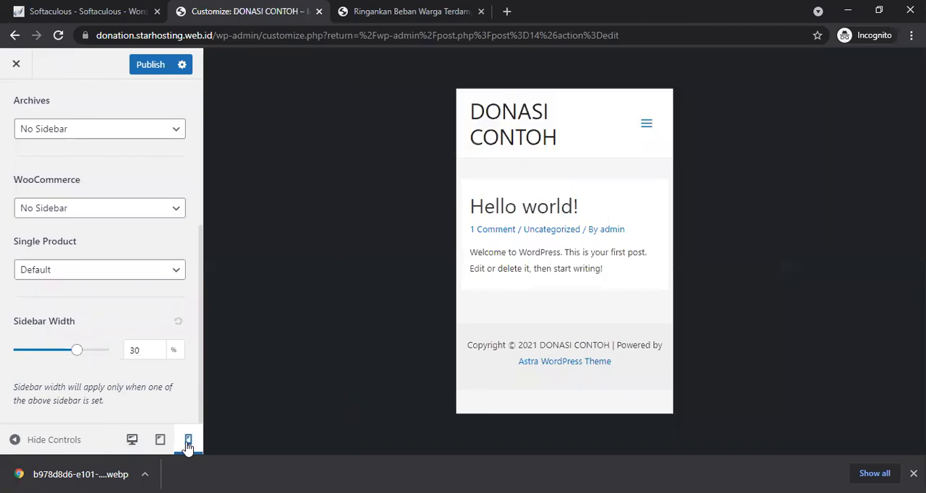
{"action": "left_click", "coordinate": [644, 127]}
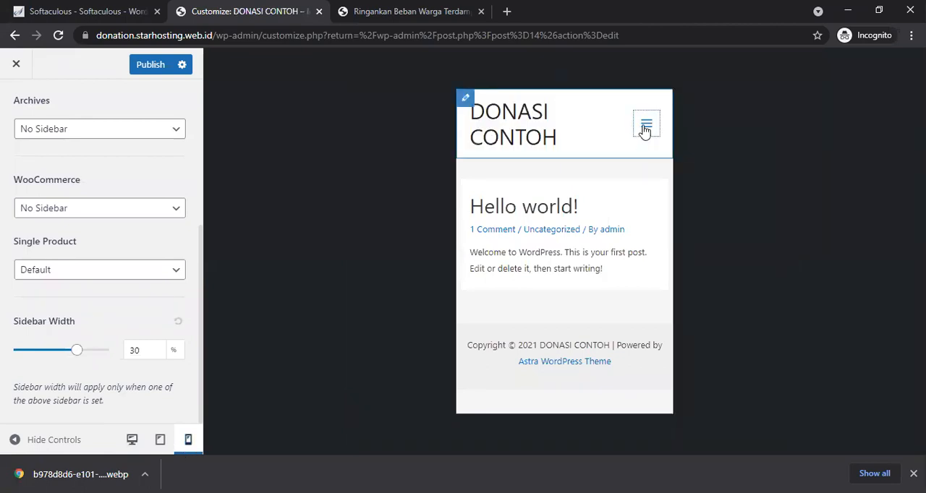
{"action": "left_click", "coordinate": [637, 125]}
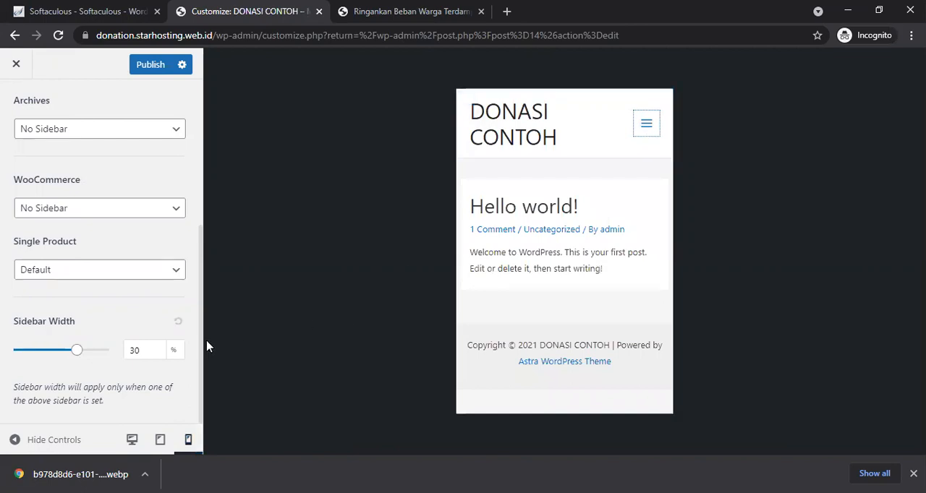
{"action": "left_click_drag", "start_coordinate": [201, 392], "coordinate": [200, 161]}
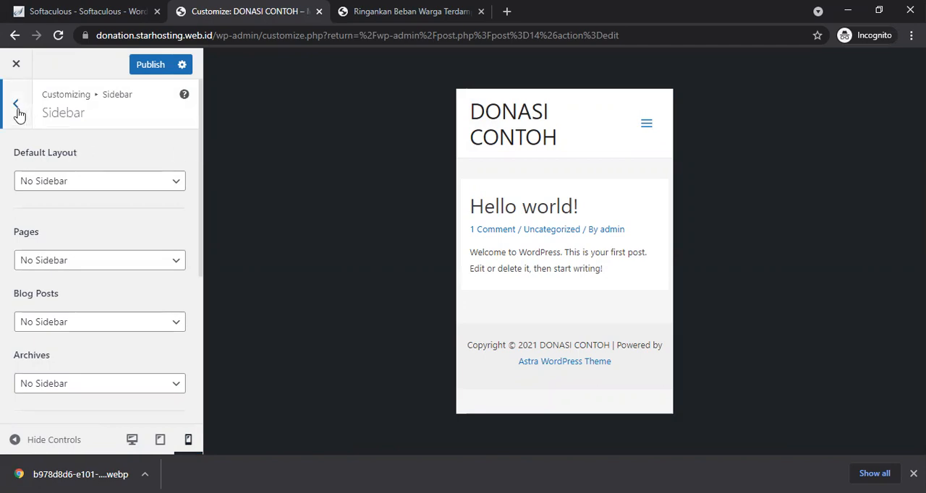
{"action": "left_click", "coordinate": [155, 70]}
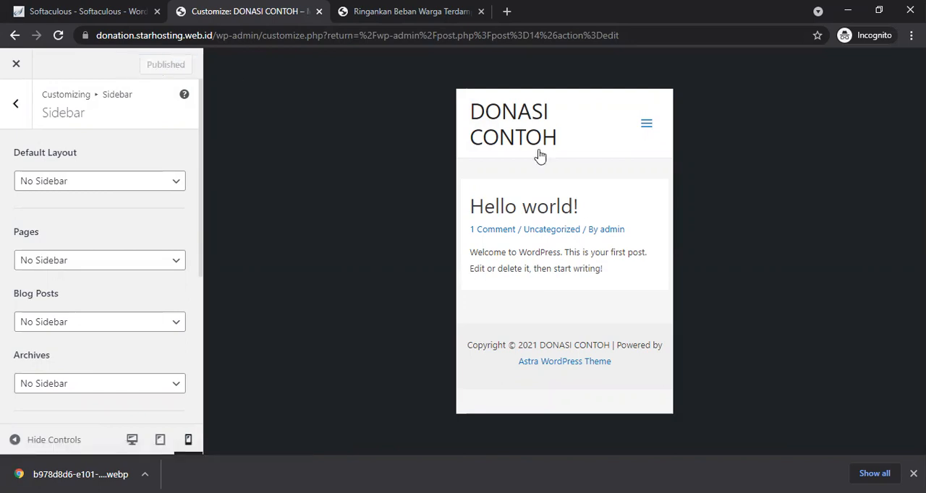
Step: Remove the Toggle Button from the tablet header in the Header Builder and publish the changes
{"action": "left_click", "coordinate": [16, 105]}
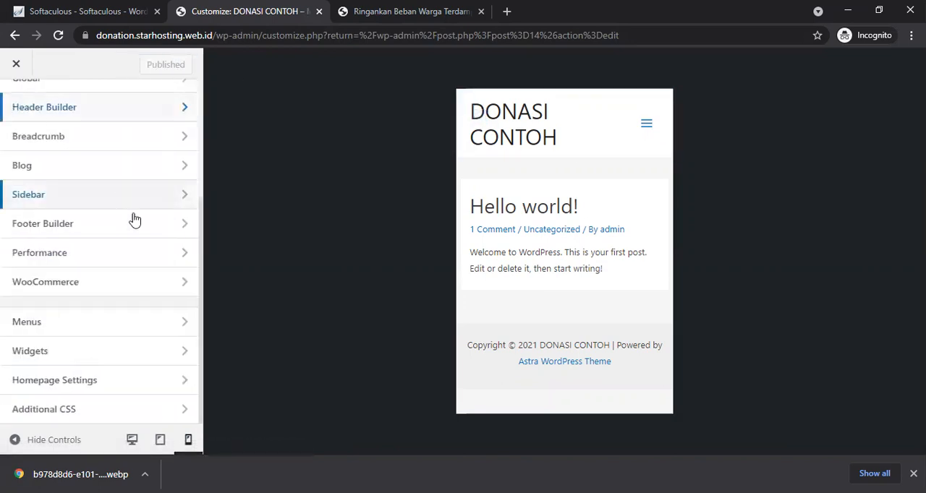
{"action": "left_click", "coordinate": [123, 118]}
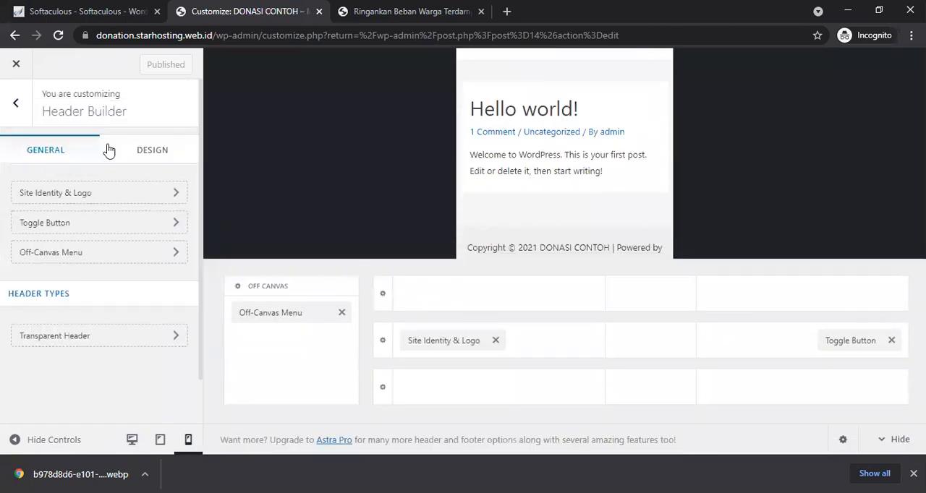
{"action": "left_click", "coordinate": [85, 201]}
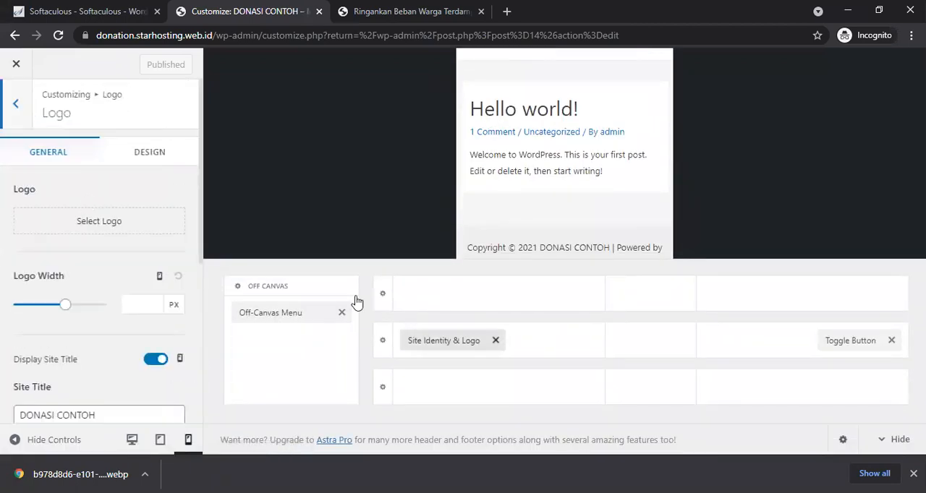
{"action": "left_click", "coordinate": [161, 440]}
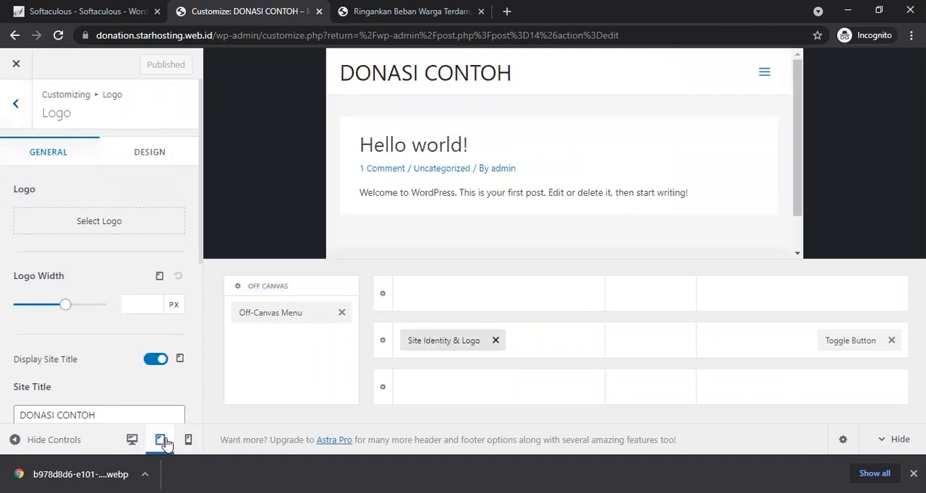
{"action": "left_click", "coordinate": [892, 341]}
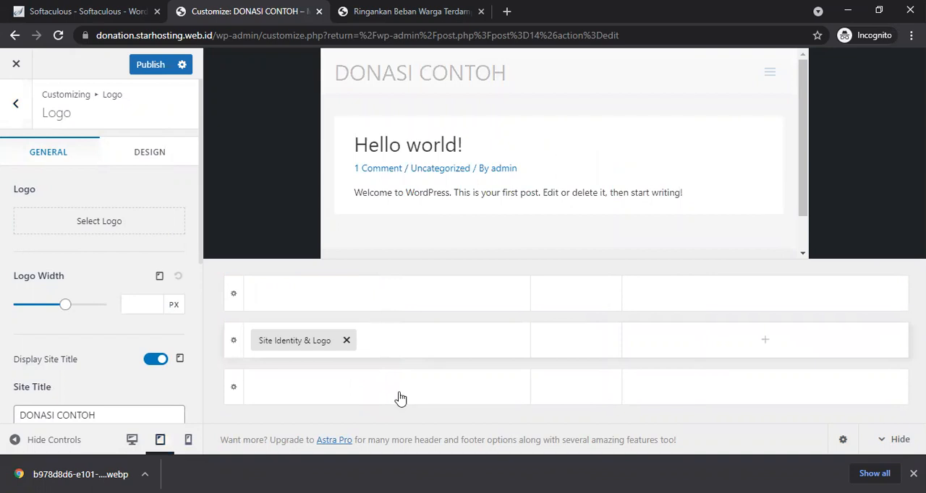
{"action": "left_click", "coordinate": [188, 444]}
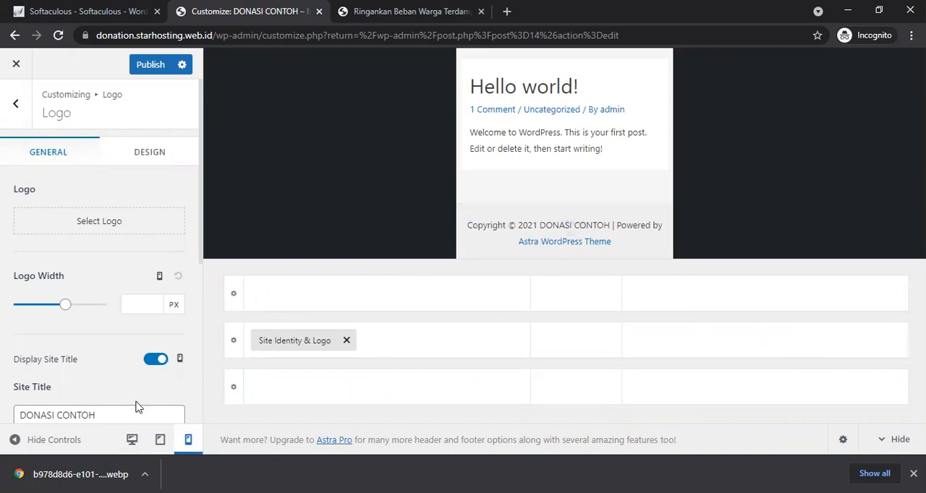
{"action": "left_click", "coordinate": [131, 439]}
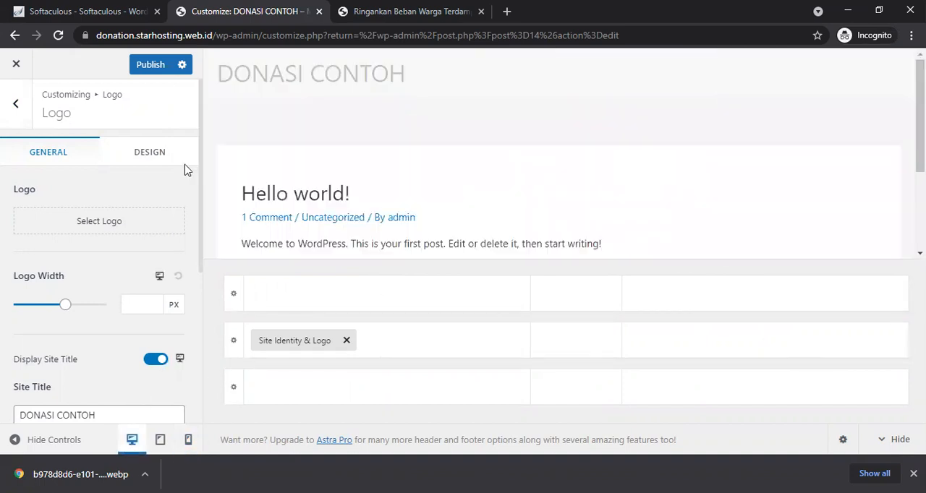
{"action": "left_click", "coordinate": [153, 70]}
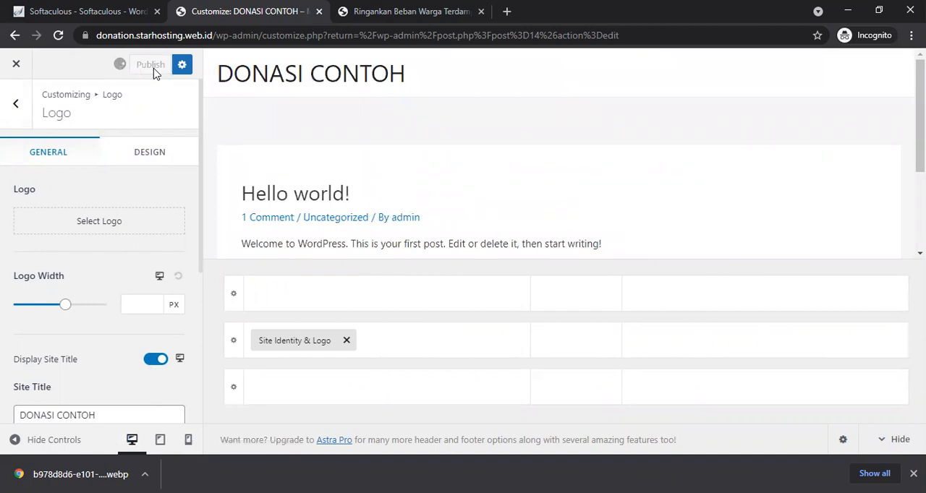
Step: Open the WooCommerce Product Catalog settings and examine the shop page preview
{"action": "left_click", "coordinate": [18, 120]}
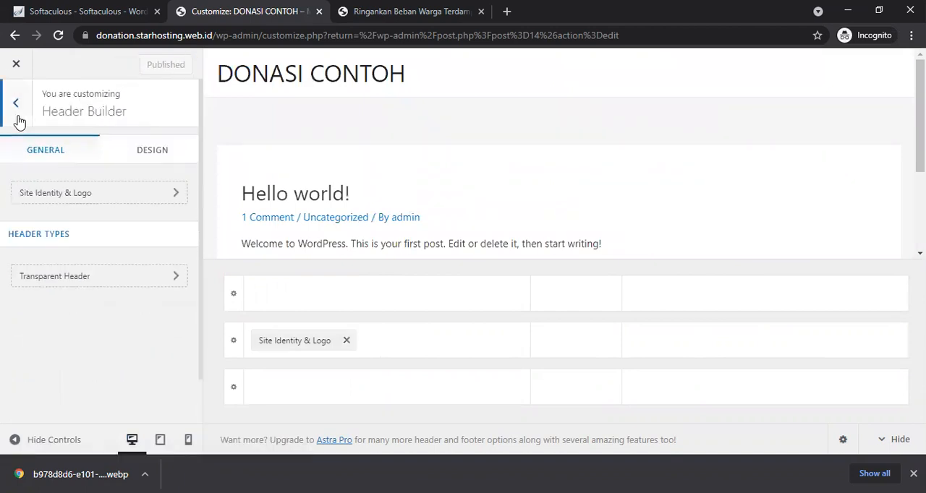
{"action": "left_click", "coordinate": [19, 122]}
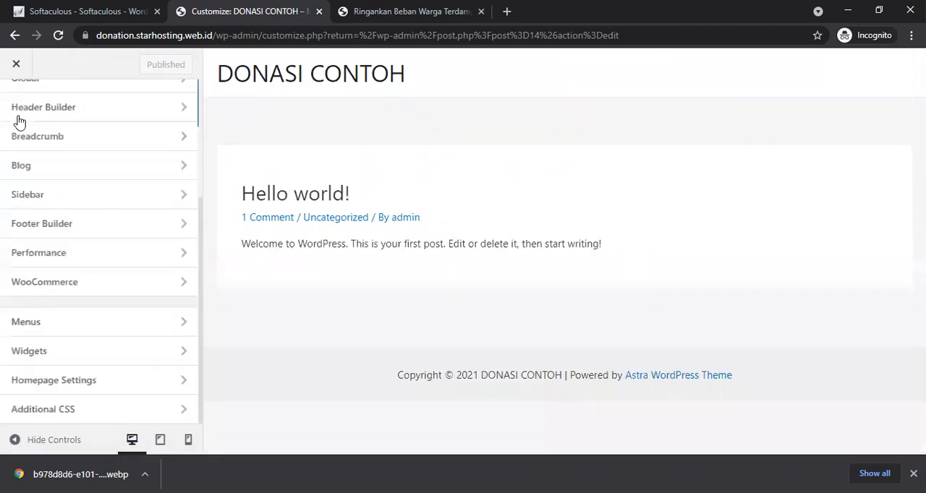
{"action": "left_click", "coordinate": [97, 284]}
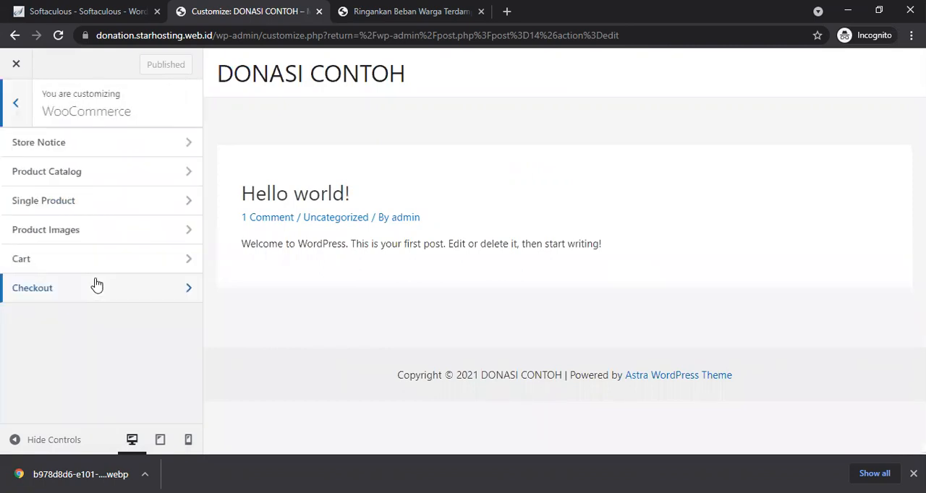
{"action": "left_click", "coordinate": [82, 179]}
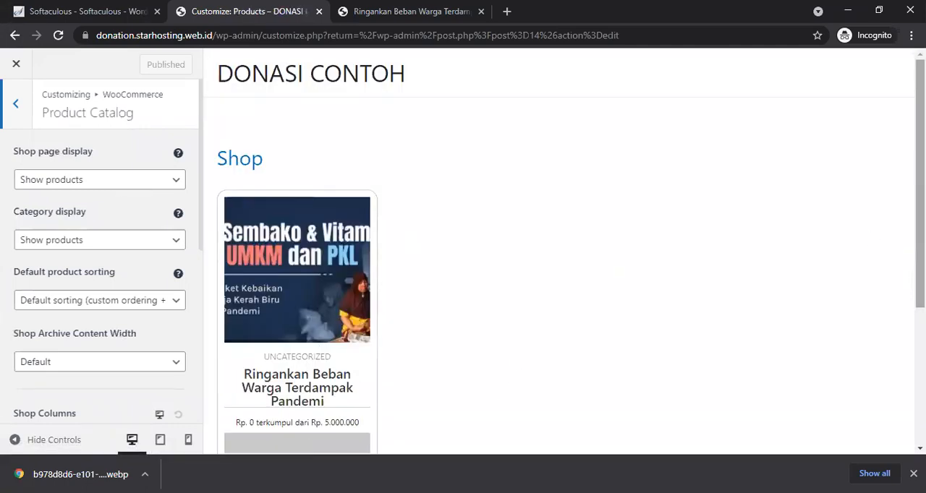
{"action": "scroll", "coordinate": [504, 339], "scroll_direction": "down", "scroll_amount": 2}
{"action": "scroll", "coordinate": [504, 289], "scroll_direction": "up", "scroll_amount": 1}
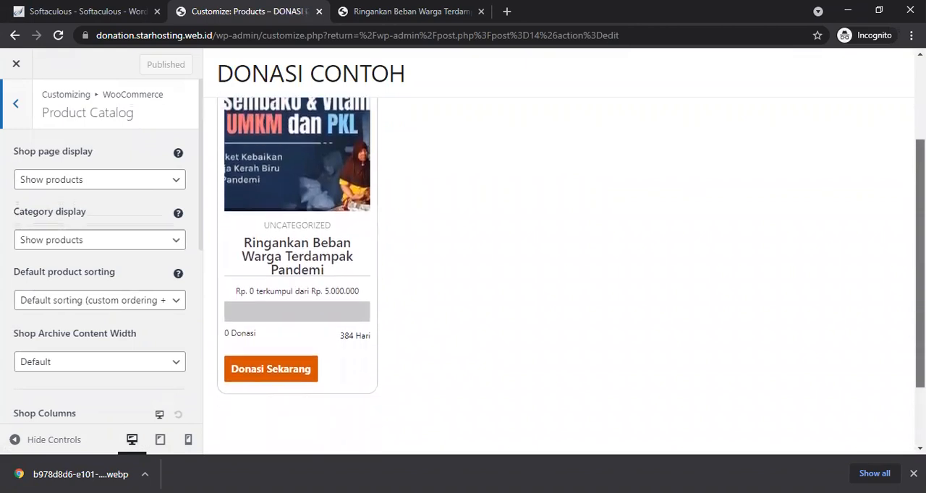
{"action": "scroll", "coordinate": [895, 205], "scroll_direction": "up", "scroll_amount": 1}
{"action": "scroll", "coordinate": [899, 214], "scroll_direction": "down", "scroll_amount": 1}
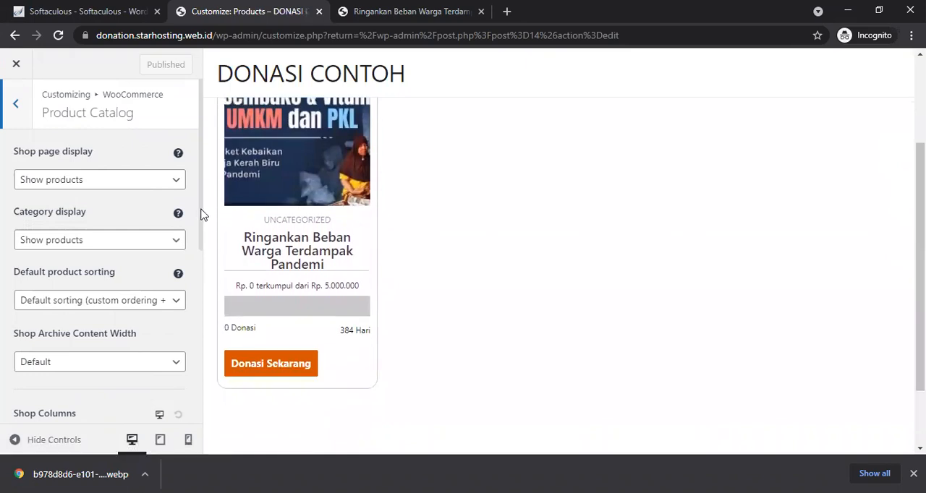
{"action": "scroll", "coordinate": [201, 242], "scroll_direction": "down", "scroll_amount": 1}
{"action": "scroll", "coordinate": [200, 217], "scroll_direction": "up", "scroll_amount": 1}
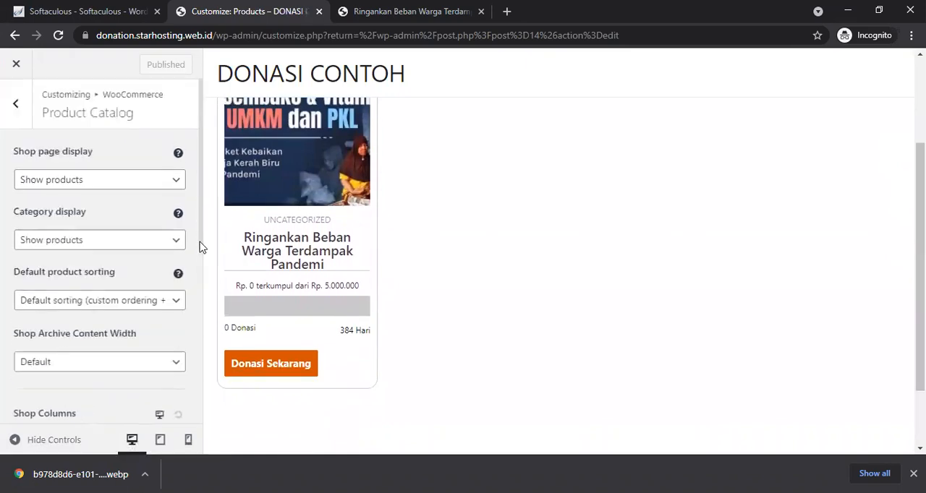
{"action": "scroll", "coordinate": [201, 243], "scroll_direction": "down", "scroll_amount": 2}
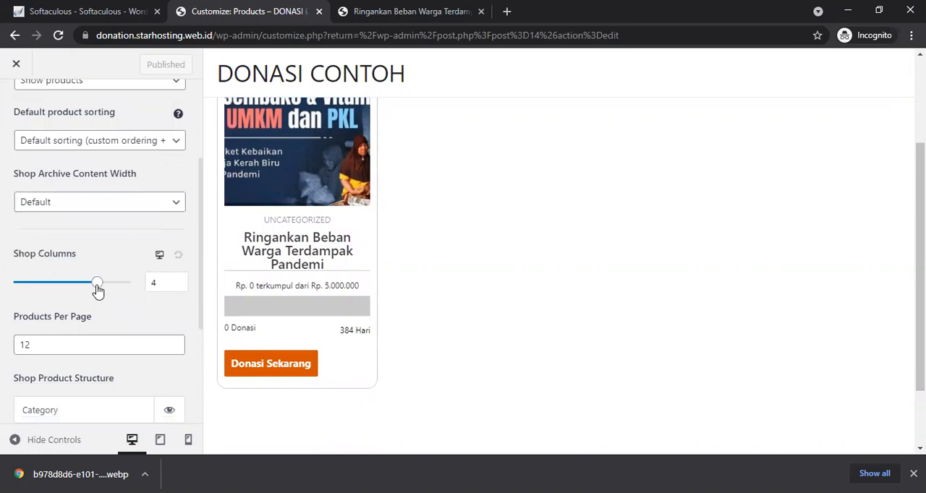
Step: Set the mobile Shop Columns in the Product Catalog to 1
{"action": "left_click", "coordinate": [188, 440]}
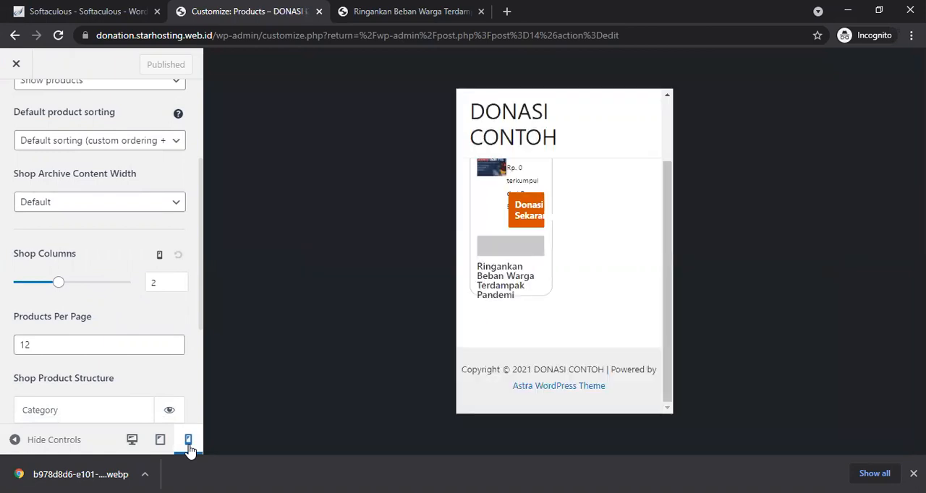
{"action": "left_click", "coordinate": [170, 287]}
{"action": "left_click_drag", "start_coordinate": [58, 283], "coordinate": [5, 288]}
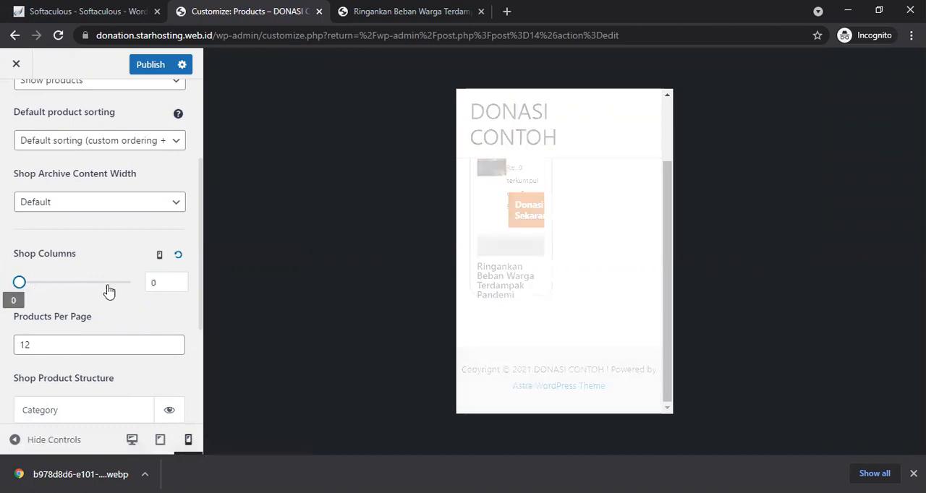
{"action": "left_click", "coordinate": [164, 283]}
{"action": "key", "text": "BackSpace"}
{"action": "type", "text": "1"}
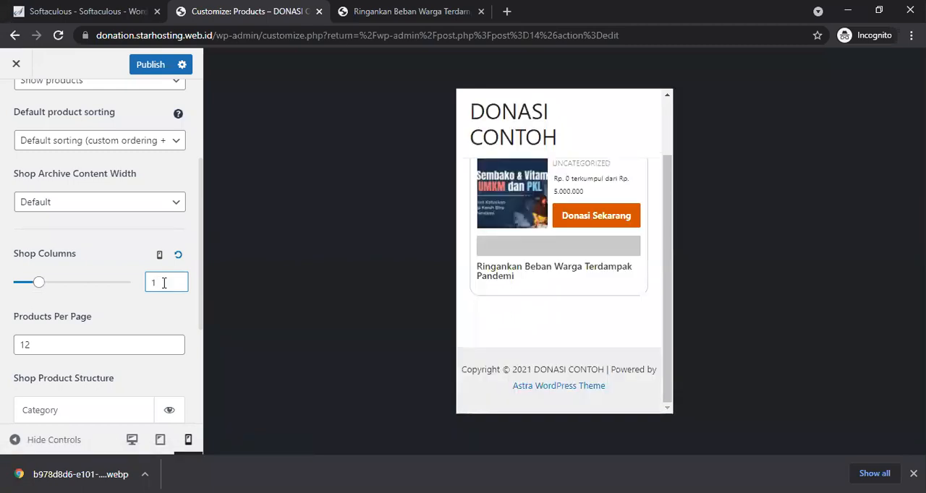
Step: Review the Product Catalog options in mobile preview, including the Shop page display choices
{"action": "mouse_move", "coordinate": [672, 306]}
{"action": "left_mouse_down"}
{"action": "mouse_move", "coordinate": [670, 250]}
{"action": "mouse_move", "coordinate": [669, 317]}
{"action": "left_mouse_up"}
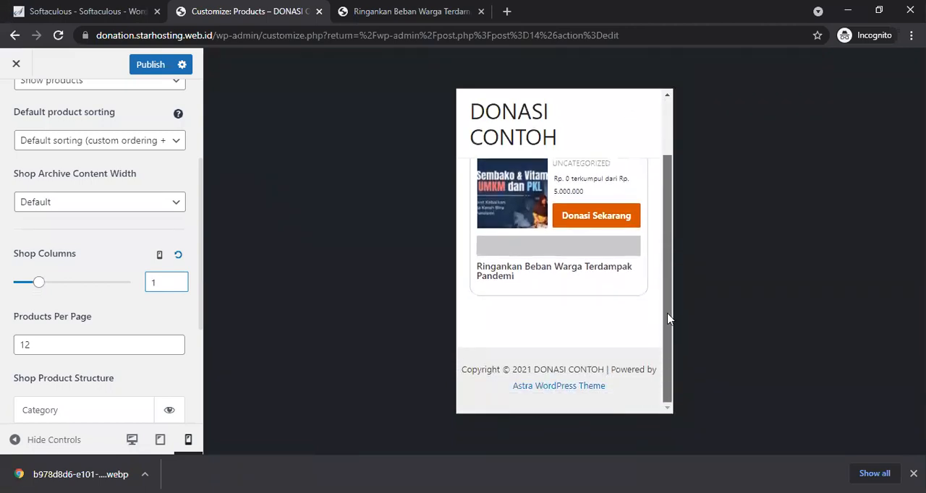
{"action": "left_click", "coordinate": [198, 361]}
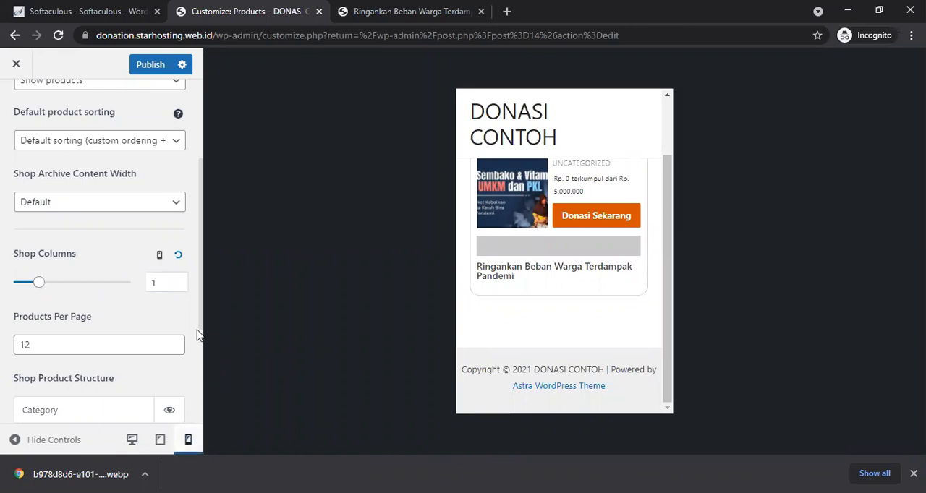
{"action": "scroll", "coordinate": [201, 296], "scroll_direction": "down", "scroll_amount": 1}
{"action": "scroll", "coordinate": [204, 275], "scroll_direction": "up", "scroll_amount": 5}
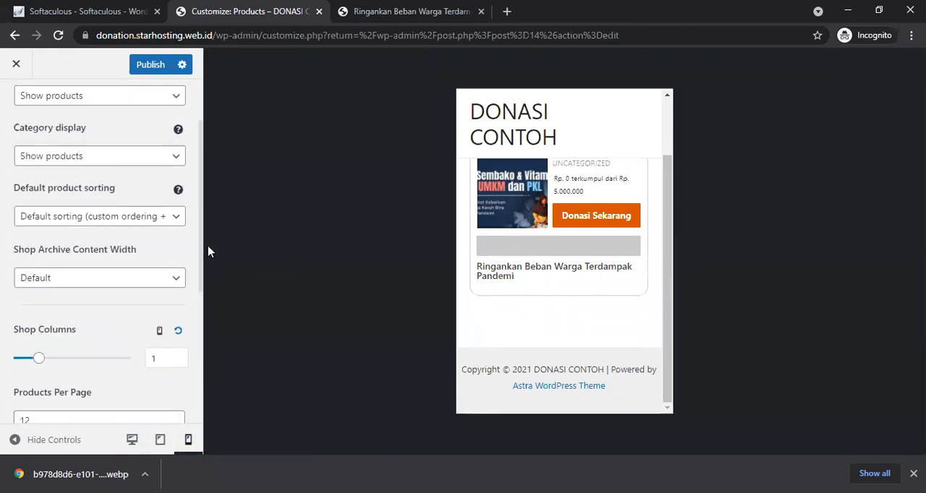
{"action": "left_click", "coordinate": [170, 189]}
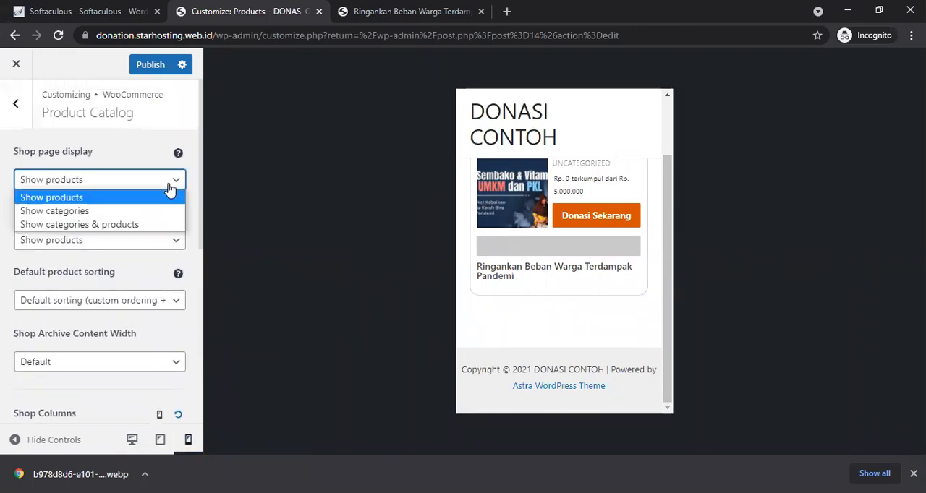
{"action": "left_click", "coordinate": [173, 196]}
{"action": "scroll", "coordinate": [200, 300], "scroll_direction": "down", "scroll_amount": 5}
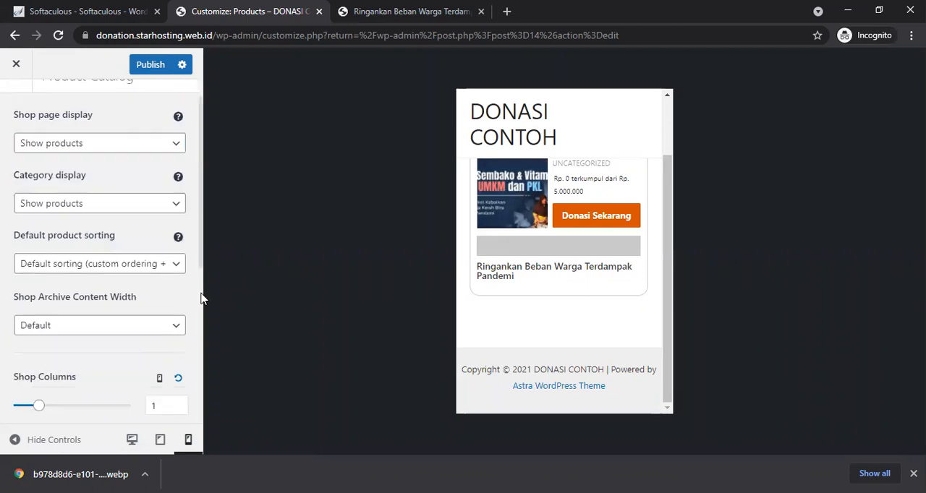
Step: Preview the shop in desktop view and publish the Product Catalog changes
{"action": "left_click", "coordinate": [131, 440]}
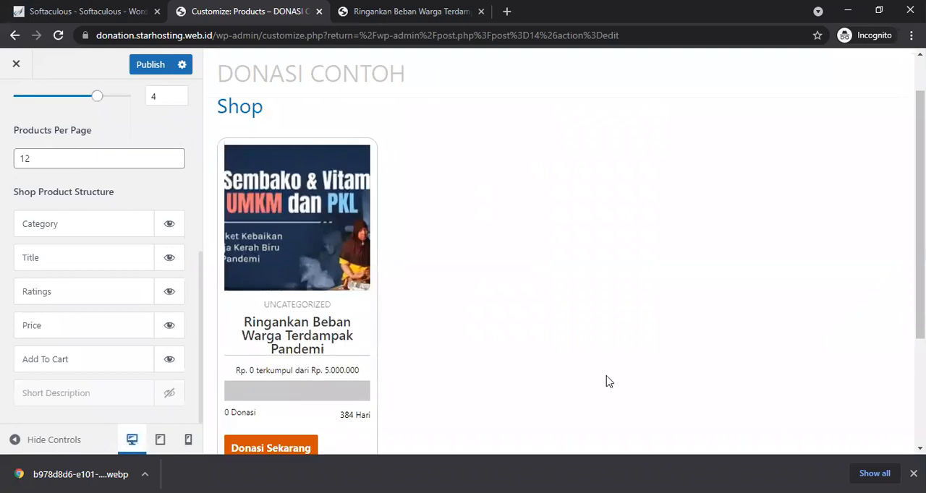
{"action": "scroll", "coordinate": [564, 275], "scroll_direction": "down", "scroll_amount": 2}
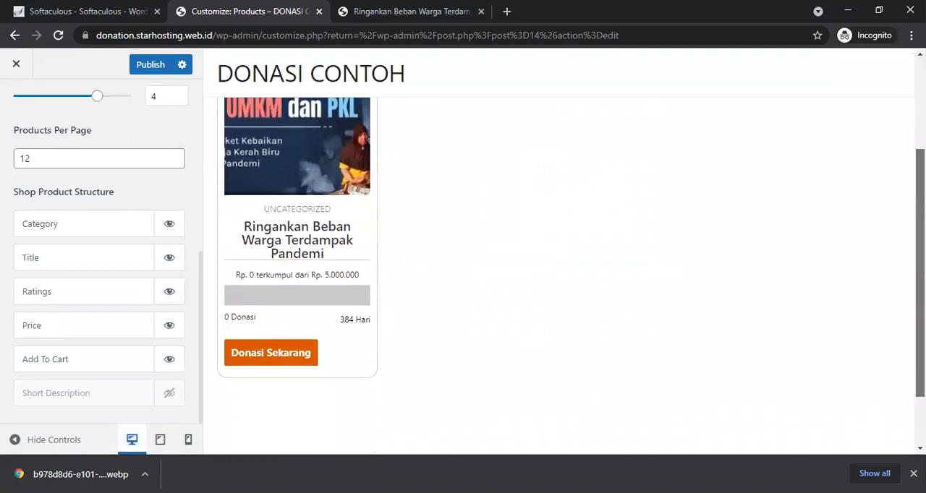
{"action": "scroll", "coordinate": [565, 275], "scroll_direction": "up", "scroll_amount": 1}
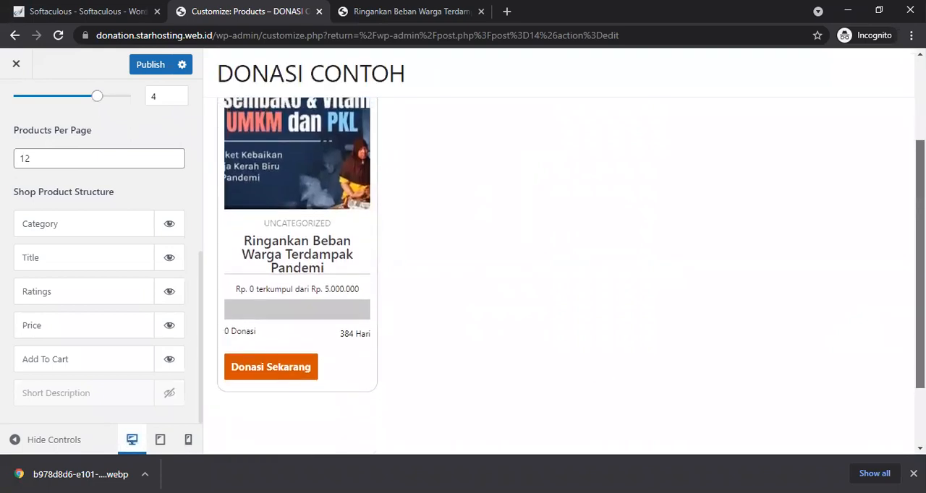
{"action": "scroll", "coordinate": [564, 275], "scroll_direction": "down", "scroll_amount": 1}
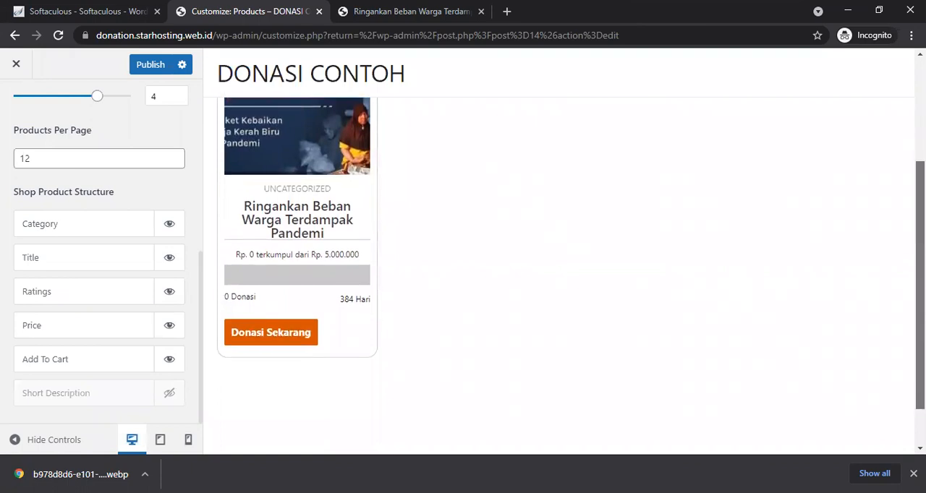
{"action": "scroll", "coordinate": [564, 275], "scroll_direction": "up", "scroll_amount": 2}
{"action": "scroll", "coordinate": [565, 275], "scroll_direction": "down", "scroll_amount": 1}
{"action": "scroll", "coordinate": [564, 275], "scroll_direction": "up", "scroll_amount": 1}
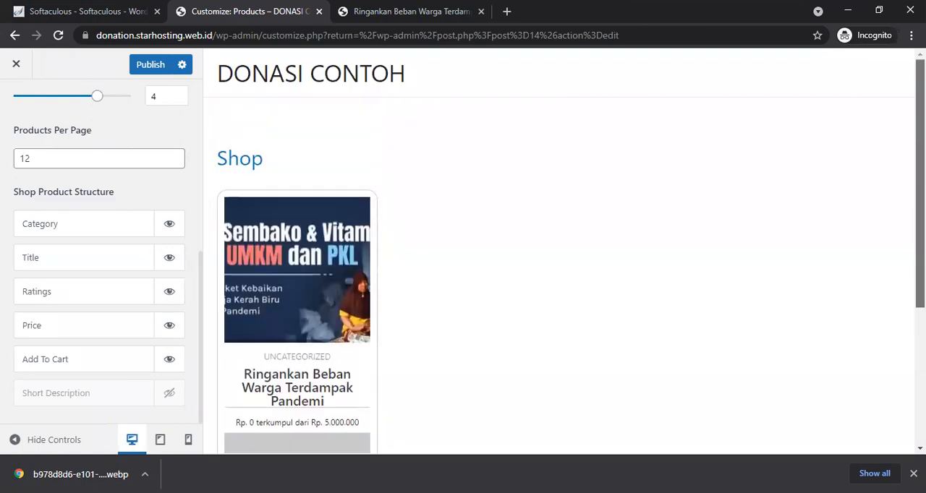
{"action": "left_click", "coordinate": [155, 70]}
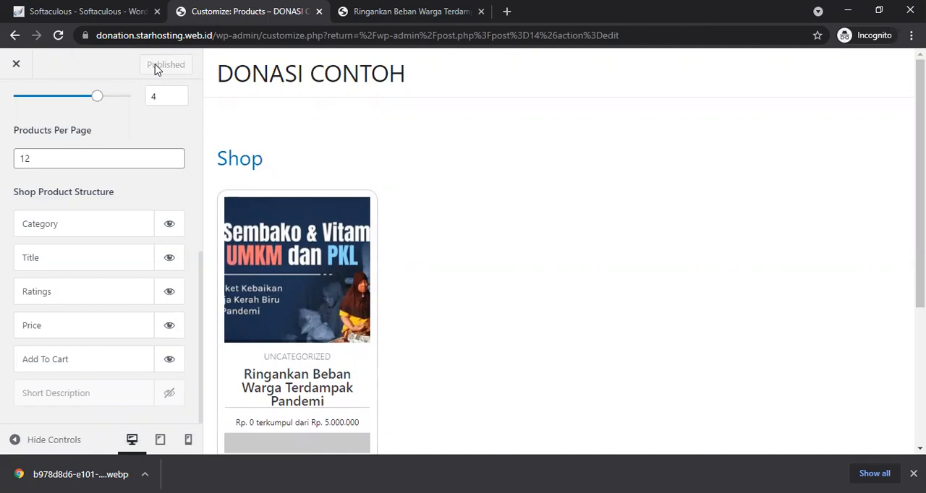
Step: Scroll through the shop page preview in desktop view to examine the campaign card layout
{"action": "scroll", "coordinate": [717, 141], "scroll_direction": "down", "scroll_amount": 2}
{"action": "scroll", "coordinate": [558, 275], "scroll_direction": "down", "scroll_amount": 2}
{"action": "scroll", "coordinate": [558, 275], "scroll_direction": "up", "scroll_amount": 2}
{"action": "scroll", "coordinate": [558, 274], "scroll_direction": "down", "scroll_amount": 2}
{"action": "scroll", "coordinate": [559, 275], "scroll_direction": "up", "scroll_amount": 2}
{"action": "scroll", "coordinate": [558, 275], "scroll_direction": "down", "scroll_amount": 2}
{"action": "scroll", "coordinate": [558, 275], "scroll_direction": "up", "scroll_amount": 2}
{"action": "scroll", "coordinate": [899, 209], "scroll_direction": "up", "scroll_amount": 1}
{"action": "scroll", "coordinate": [891, 190], "scroll_direction": "down", "scroll_amount": 2}
{"action": "scroll", "coordinate": [887, 167], "scroll_direction": "up", "scroll_amount": 2}
{"action": "scroll", "coordinate": [890, 203], "scroll_direction": "down", "scroll_amount": 1}
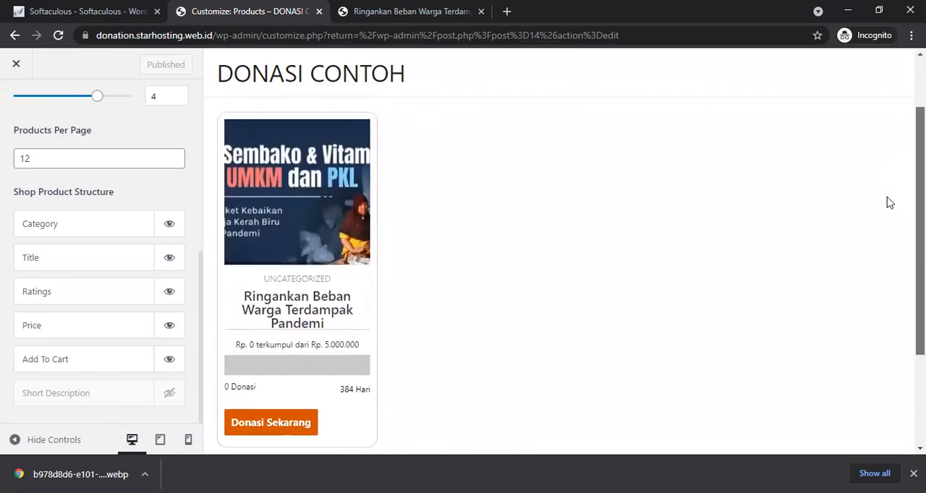
{"action": "scroll", "coordinate": [886, 181], "scroll_direction": "up", "scroll_amount": 1}
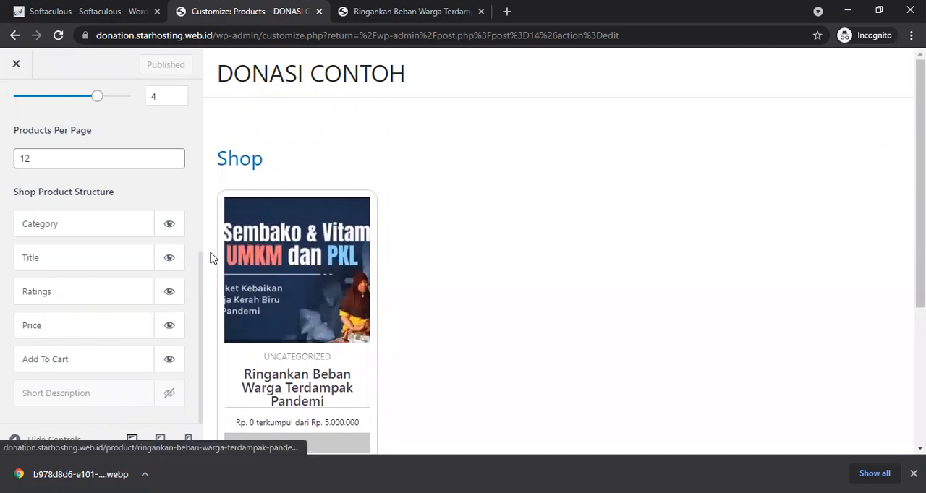
{"action": "scroll", "coordinate": [201, 268], "scroll_direction": "up", "scroll_amount": 2}
Step: Check the shop preview in mobile view and close the Customizer
{"action": "mouse_move", "coordinate": [201, 201]}
{"action": "left_mouse_down"}
{"action": "mouse_move", "coordinate": [198, 289]}
{"action": "mouse_move", "coordinate": [198, 210]}
{"action": "left_mouse_up"}
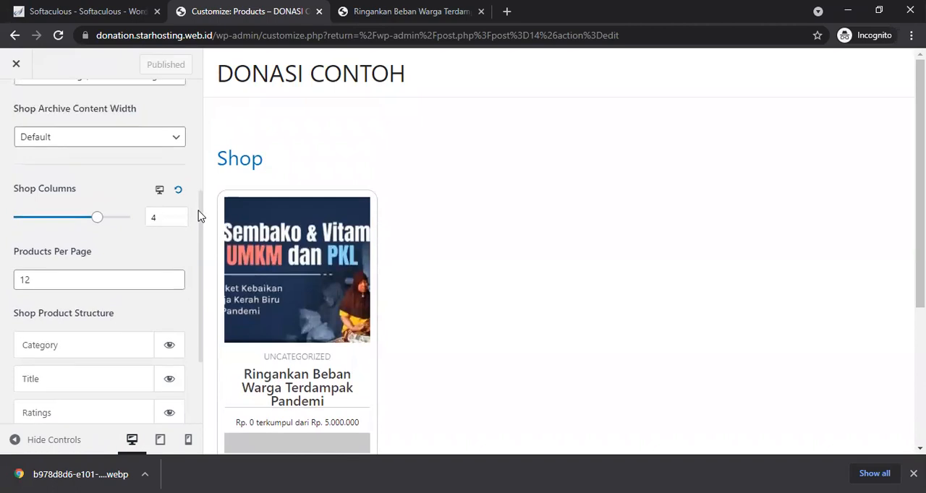
{"action": "left_click", "coordinate": [188, 440]}
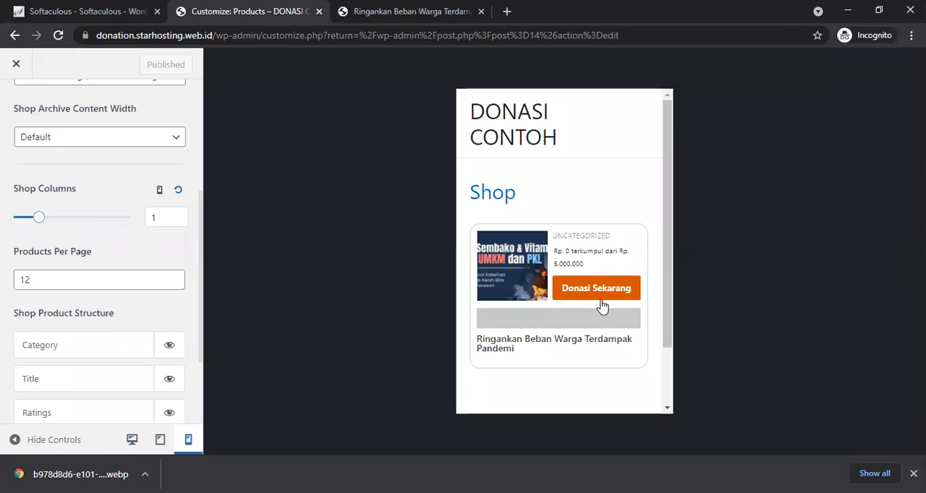
{"action": "left_click_drag", "start_coordinate": [668, 174], "coordinate": [669, 125]}
{"action": "left_click_drag", "start_coordinate": [200, 245], "coordinate": [207, 81]}
{"action": "left_click", "coordinate": [16, 65]}
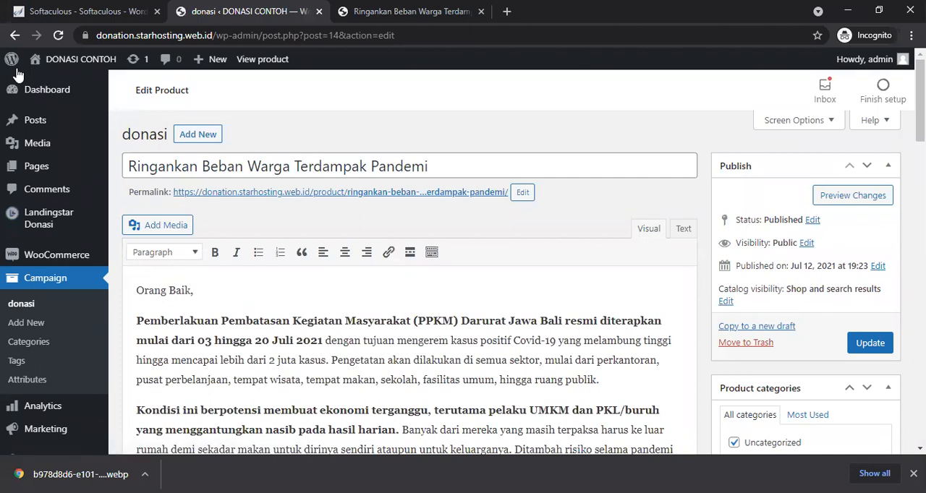
Step: Open the Shop page for editing, enable Disable Title in its Astra Settings, and update the page
{"action": "mouse_move", "coordinate": [33, 166]}
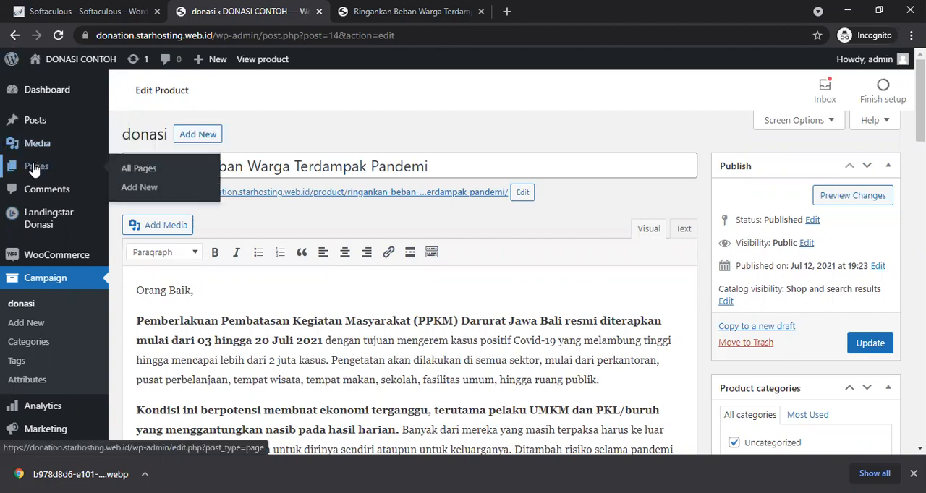
{"action": "left_click", "coordinate": [138, 169]}
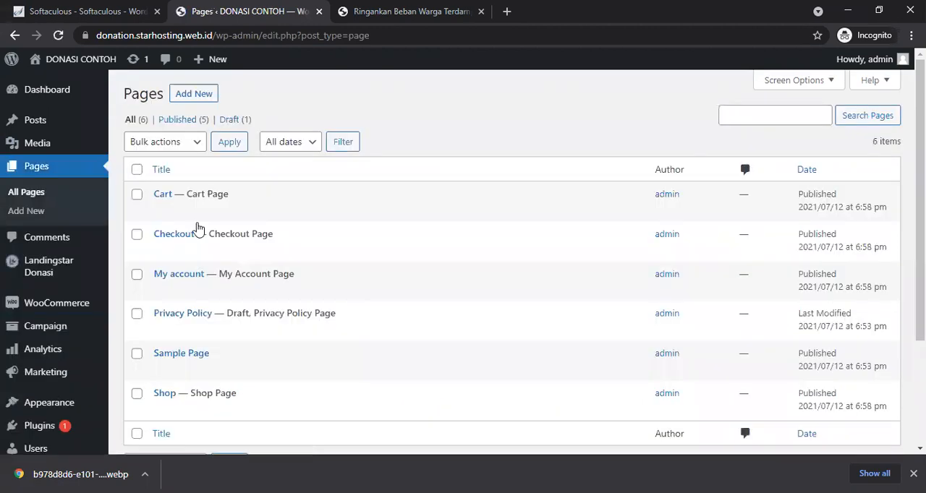
{"action": "mouse_move", "coordinate": [232, 262]}
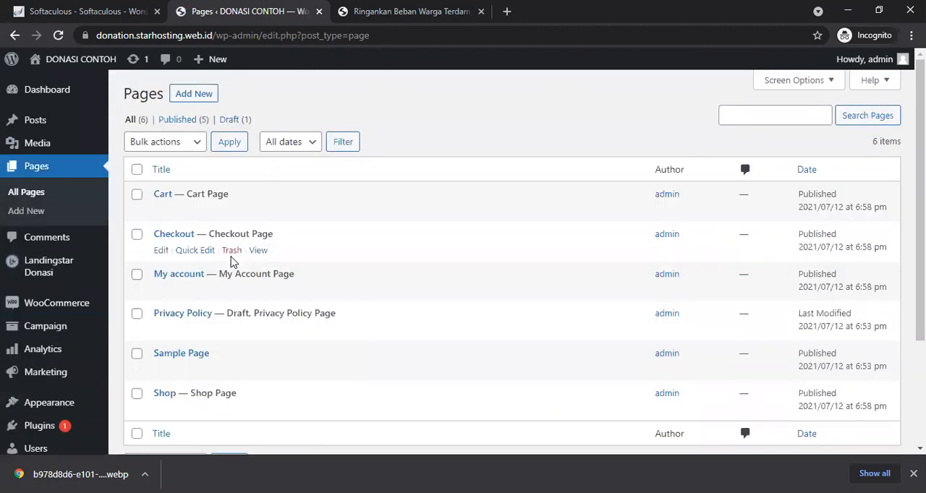
{"action": "left_click", "coordinate": [161, 414]}
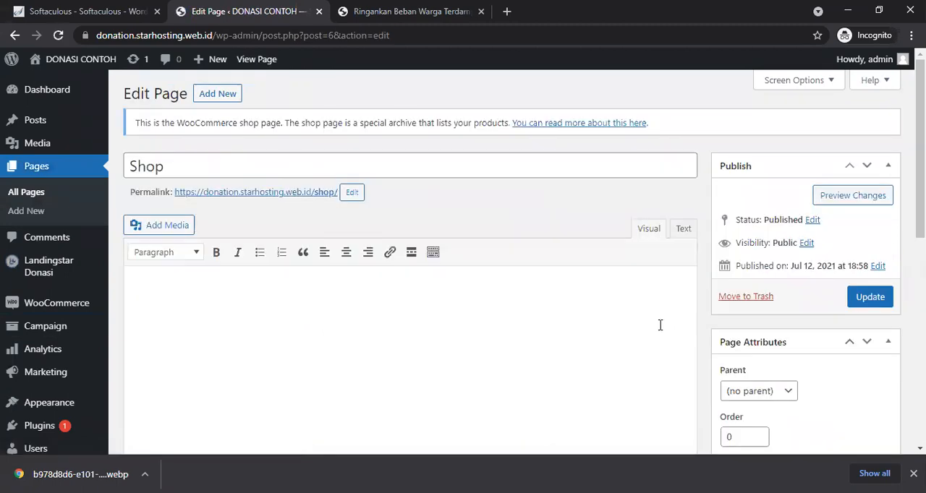
{"action": "scroll", "coordinate": [659, 324], "scroll_direction": "down", "scroll_amount": 5}
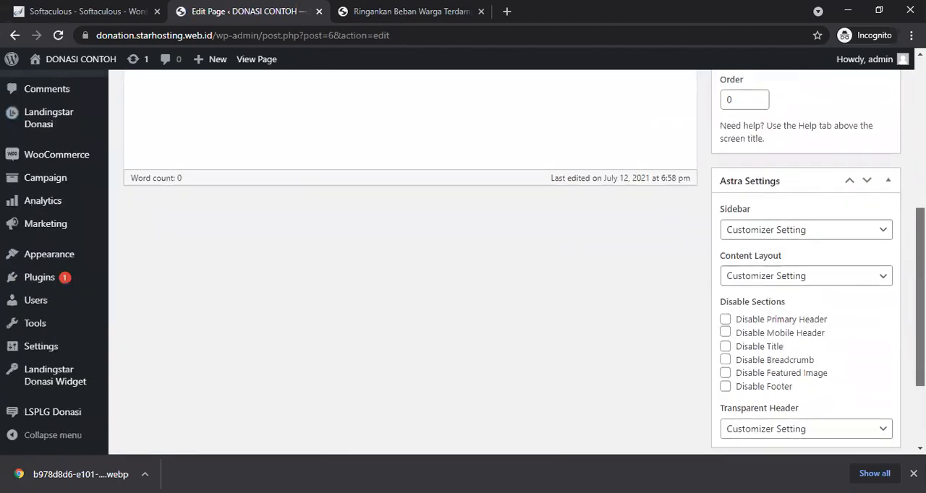
{"action": "scroll", "coordinate": [888, 281], "scroll_direction": "down", "scroll_amount": 2}
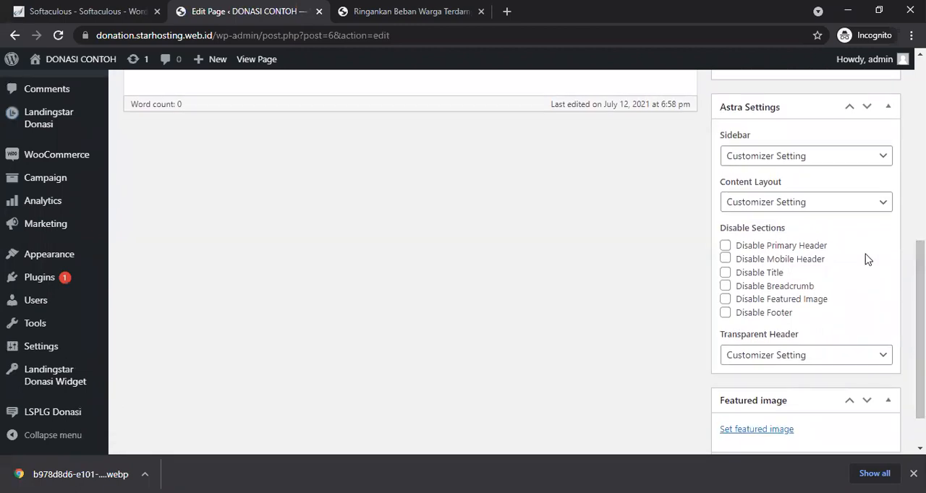
{"action": "left_click", "coordinate": [725, 272]}
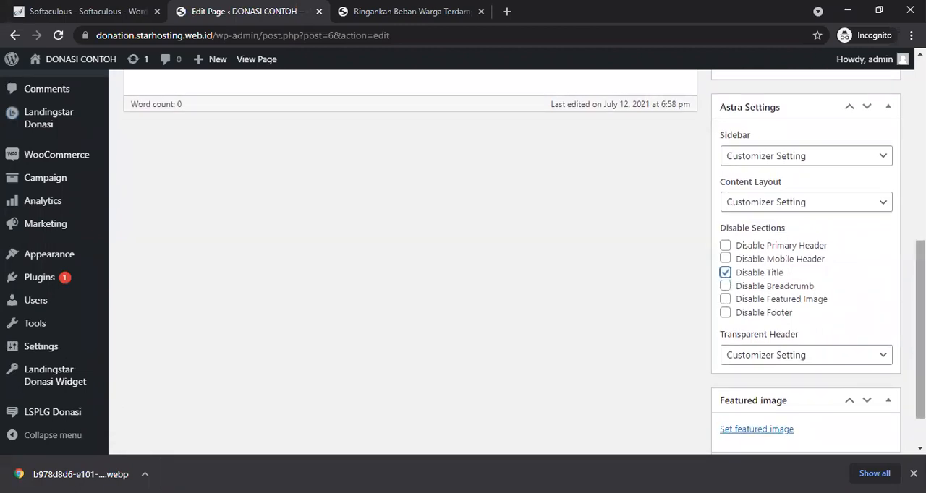
{"action": "scroll", "coordinate": [725, 272], "scroll_direction": "up", "scroll_amount": 6}
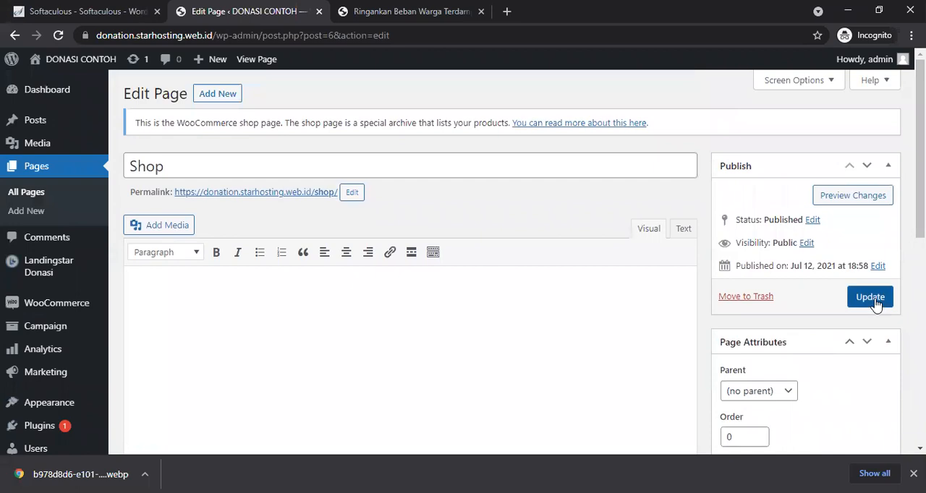
{"action": "left_click", "coordinate": [872, 298]}
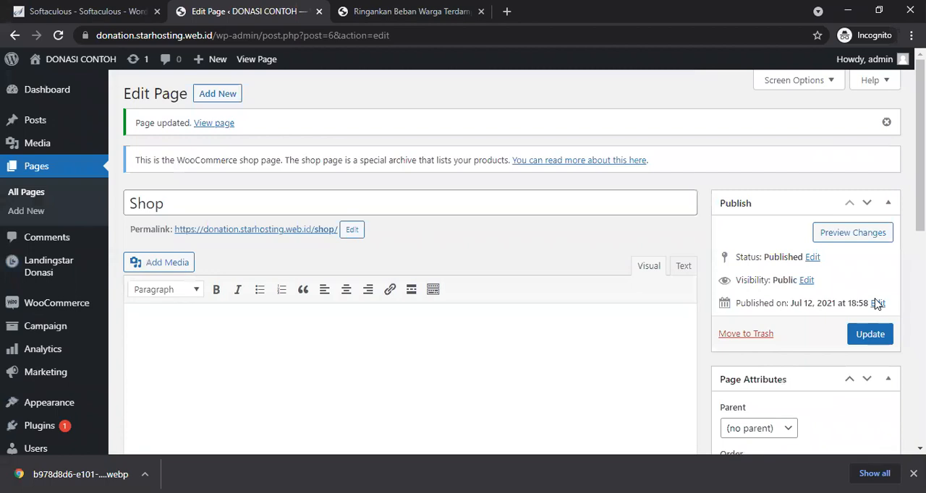
Step: Rename the Shop page to Campaign, change its permalink slug to Campaign, and update the page
{"action": "mouse_move", "coordinate": [920, 190]}
{"action": "left_mouse_down"}
{"action": "mouse_move", "coordinate": [921, 402]}
{"action": "mouse_move", "coordinate": [920, 192]}
{"action": "left_mouse_up"}
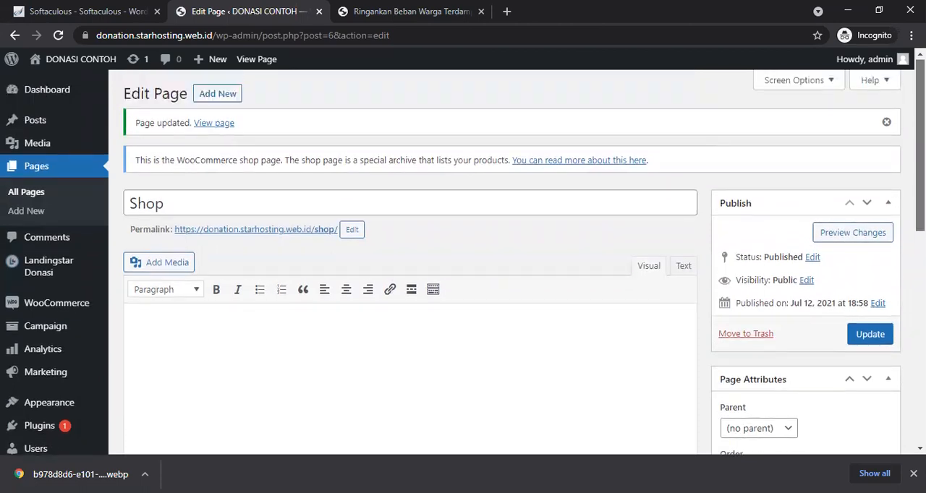
{"action": "left_click", "coordinate": [336, 200]}
{"action": "key", "text": "BackSpace"}
{"action": "key", "text": "BackSpace"}
{"action": "key", "text": "BackSpace"}
{"action": "key", "text": "BackSpace"}
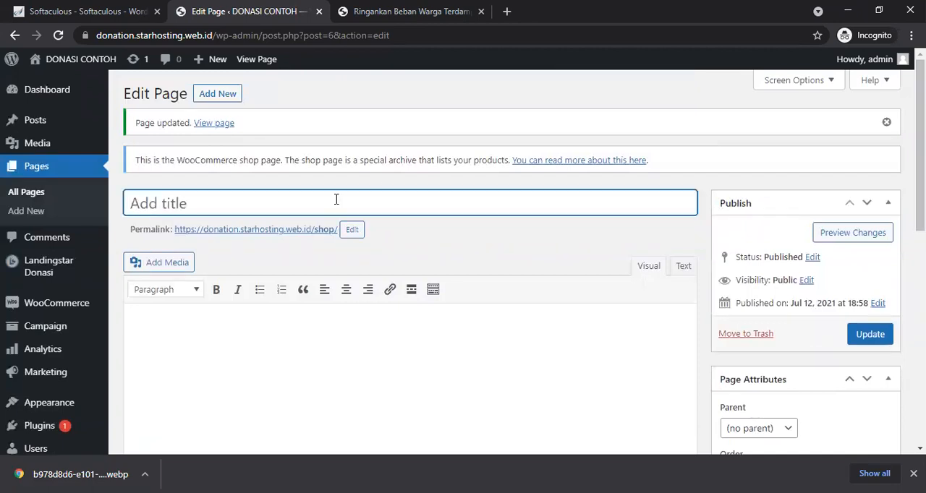
{"action": "type", "text": "Cam"}
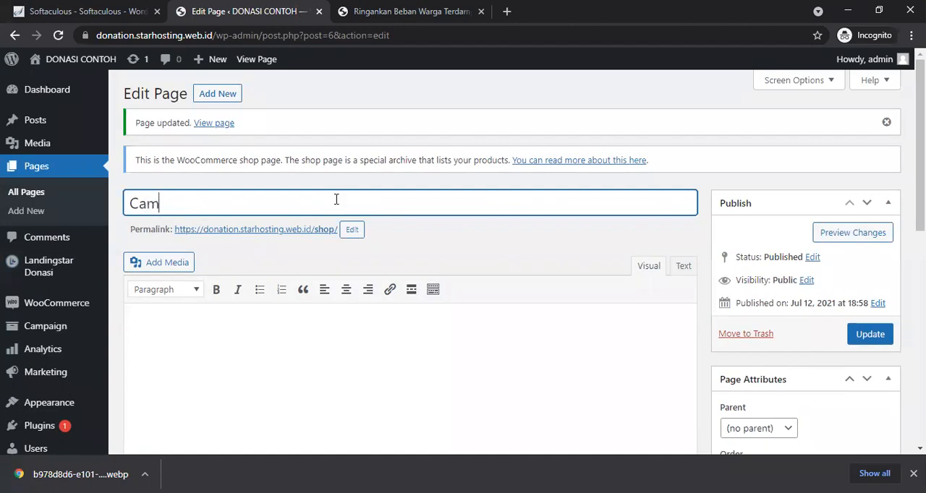
{"action": "type", "text": "paign"}
{"action": "left_click", "coordinate": [350, 229]}
{"action": "left_click_drag", "start_coordinate": [347, 229], "coordinate": [316, 231]}
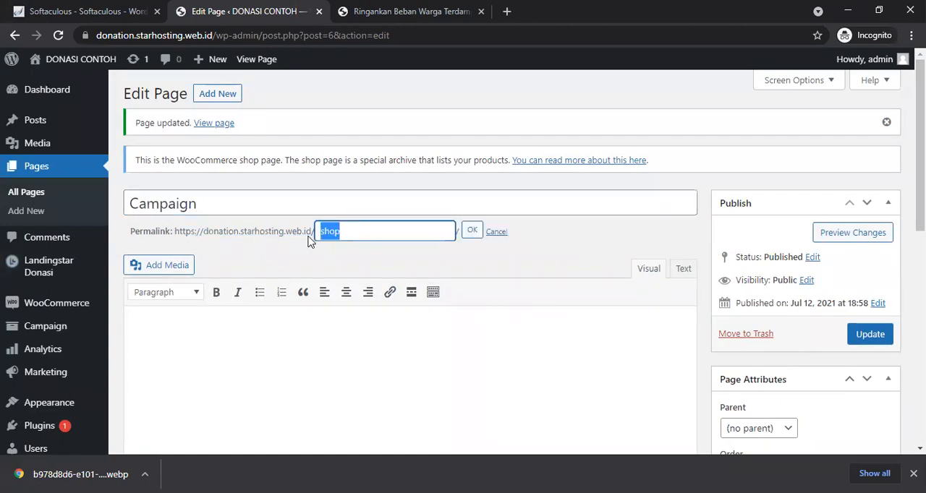
{"action": "type", "text": "Campaign"}
{"action": "left_click", "coordinate": [475, 230]}
{"action": "left_click", "coordinate": [475, 230]}
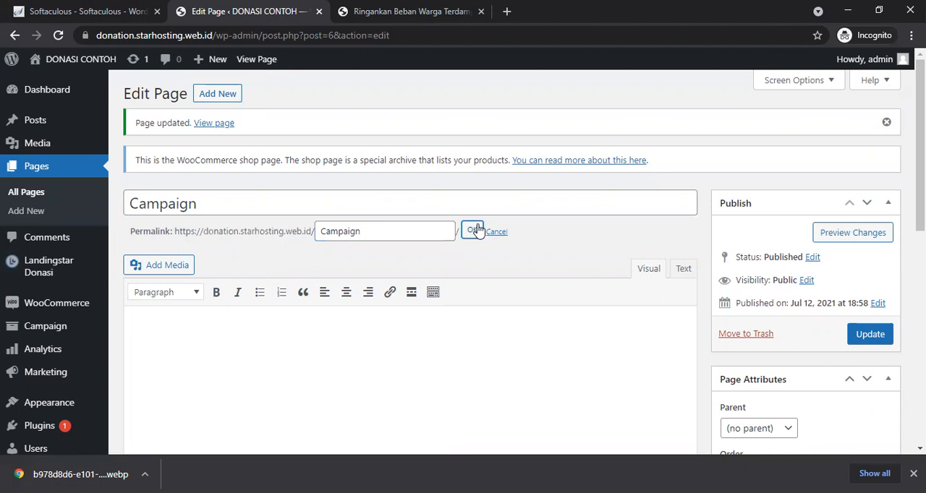
{"action": "left_click", "coordinate": [872, 337]}
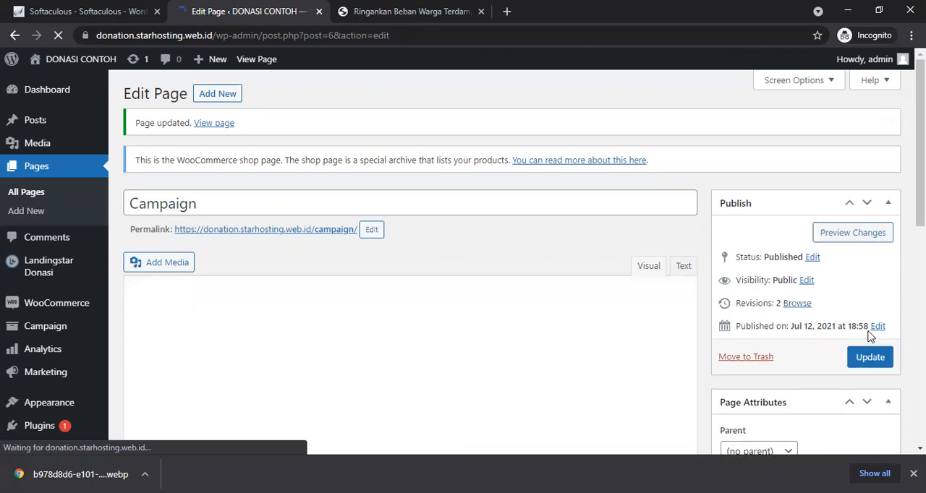
Step: Return to the Pages list and review the page titles
{"action": "left_click", "coordinate": [39, 204]}
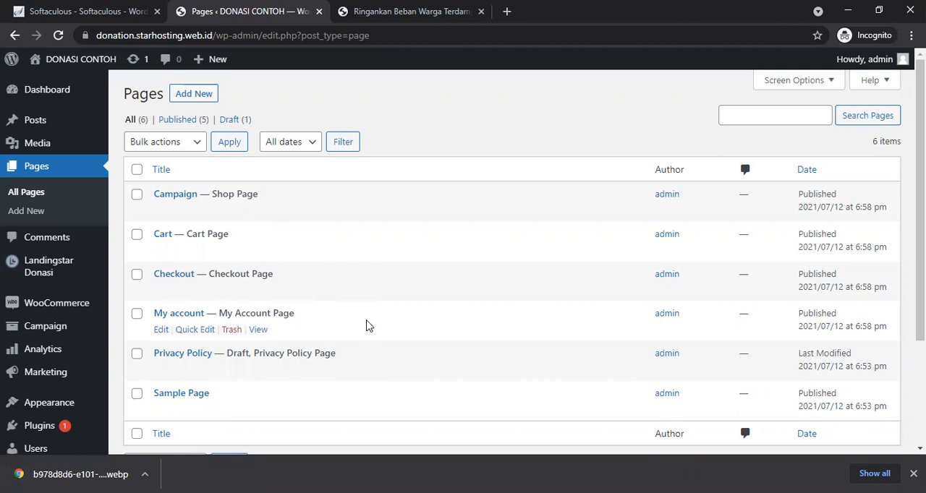
{"action": "scroll", "coordinate": [920, 217], "scroll_direction": "down", "scroll_amount": 2}
{"action": "left_click_drag", "start_coordinate": [920, 253], "coordinate": [920, 293]}
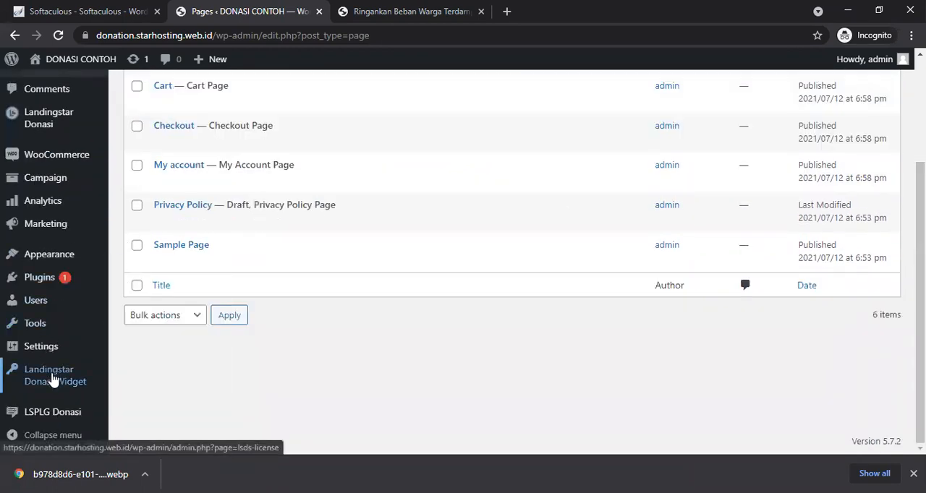
{"action": "mouse_move", "coordinate": [48, 204]}
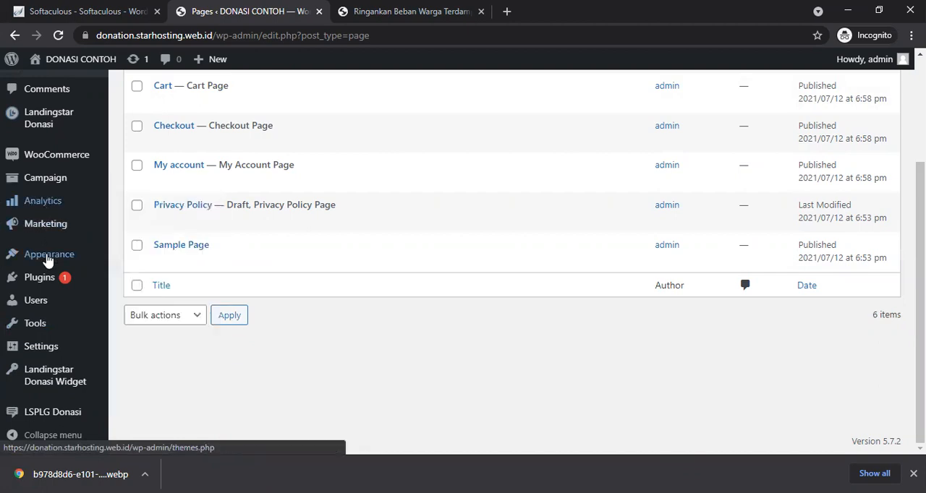
{"action": "mouse_move", "coordinate": [49, 351]}
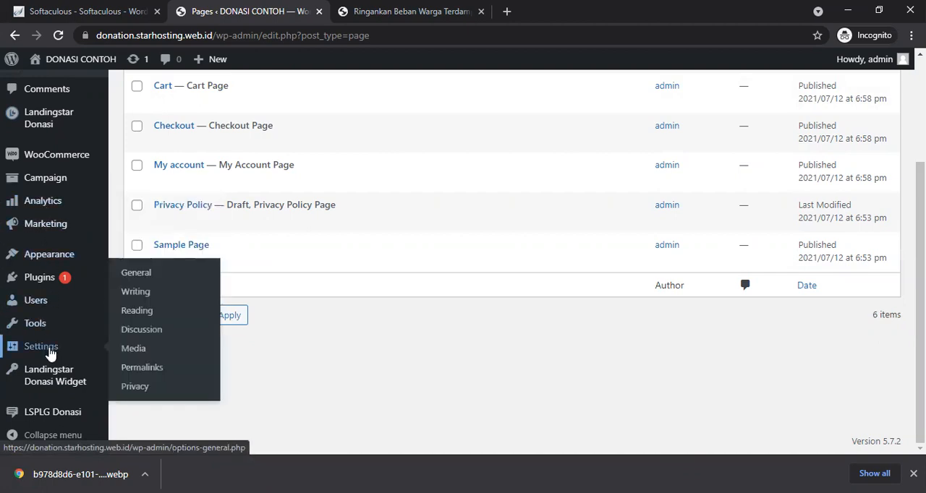
Step: Switch the permalink structure to Post name, set the product custom base to campaign, and save the changes
{"action": "left_click", "coordinate": [127, 371]}
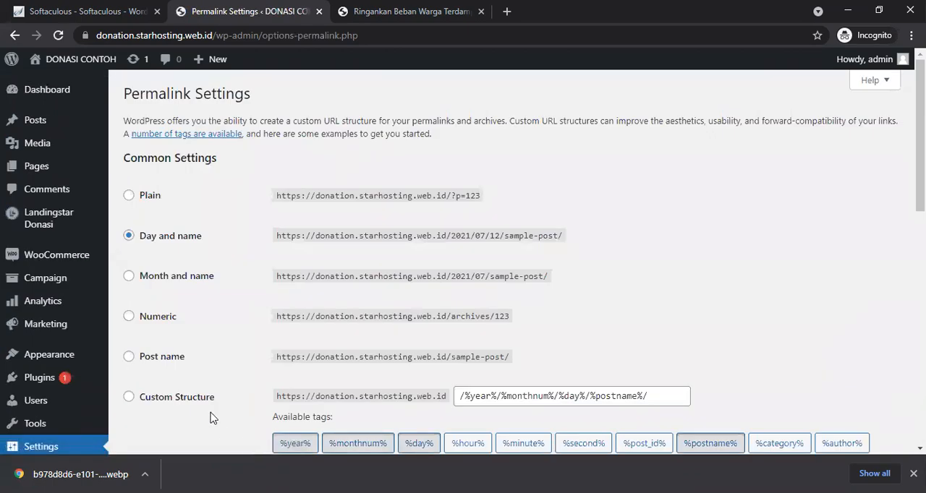
{"action": "left_click", "coordinate": [128, 356]}
{"action": "scroll", "coordinate": [128, 362], "scroll_direction": "down", "scroll_amount": 3}
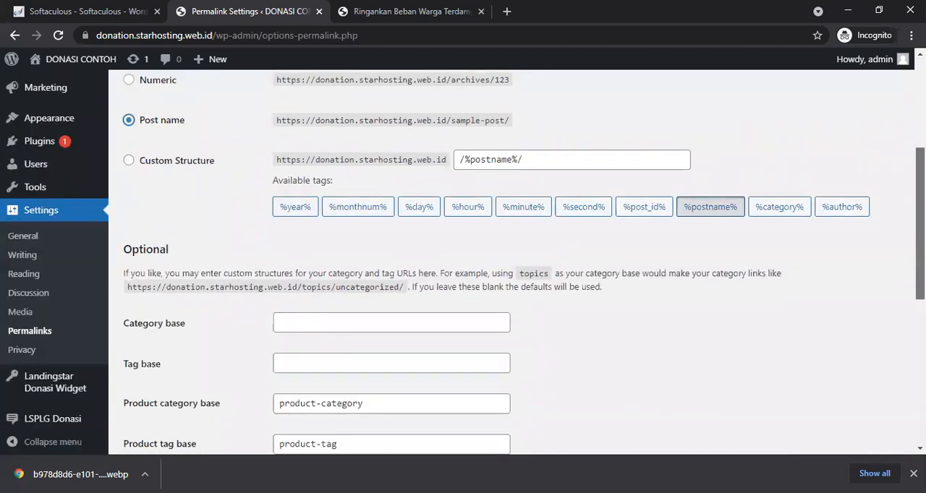
{"action": "scroll", "coordinate": [517, 263], "scroll_direction": "down", "scroll_amount": 3}
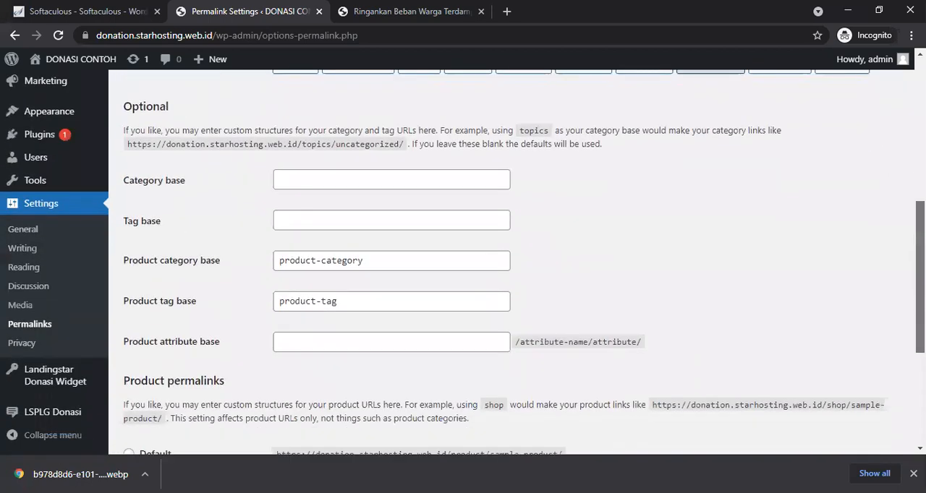
{"action": "scroll", "coordinate": [518, 418], "scroll_direction": "down", "scroll_amount": 2}
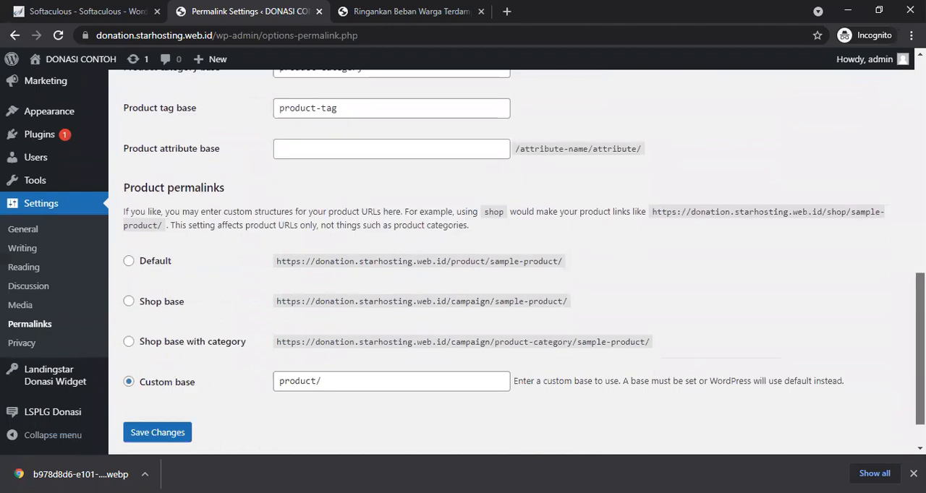
{"action": "left_click", "coordinate": [314, 361]}
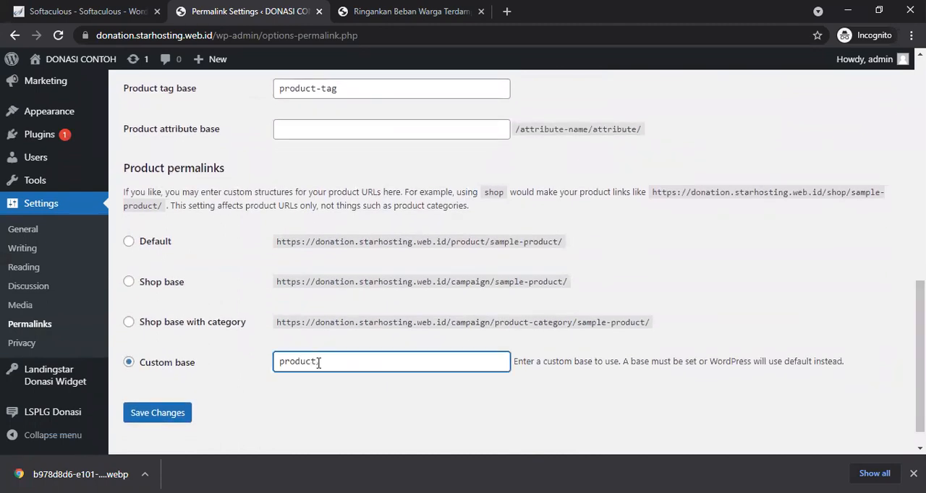
{"action": "key", "text": "BackSpace"}
{"action": "key", "text": "BackSpace"}
{"action": "key", "text": "BackSpace"}
{"action": "key", "text": "BackSpace"}
{"action": "key", "text": "BackSpace"}
{"action": "key", "text": "BackSpace"}
{"action": "key", "text": "BackSpace"}
{"action": "type", "text": "campaign-donasi/"}
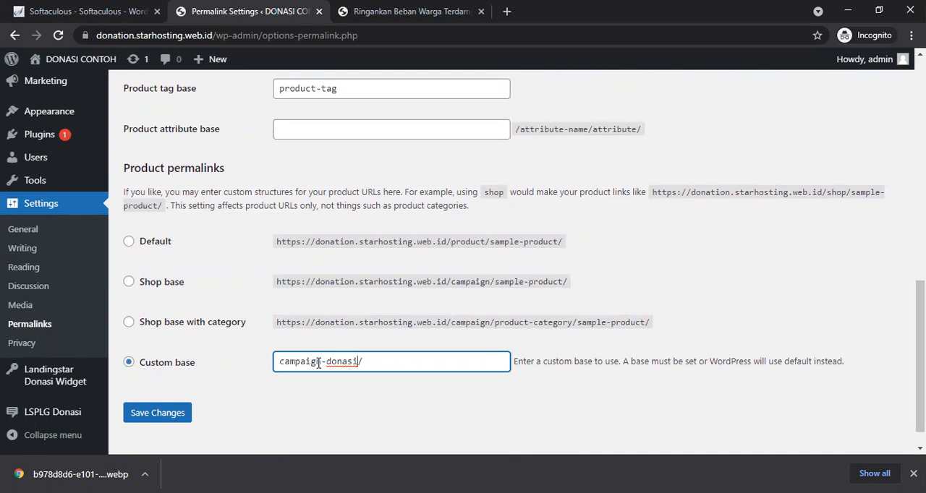
{"action": "key", "text": "BackSpace"}
{"action": "key", "text": "BackSpace"}
{"action": "key", "text": "BackSpace"}
{"action": "key", "text": "BackSpace"}
{"action": "key", "text": "BackSpace"}
{"action": "key", "text": "BackSpace"}
{"action": "key", "text": "BackSpace"}
{"action": "left_click", "coordinate": [175, 422]}
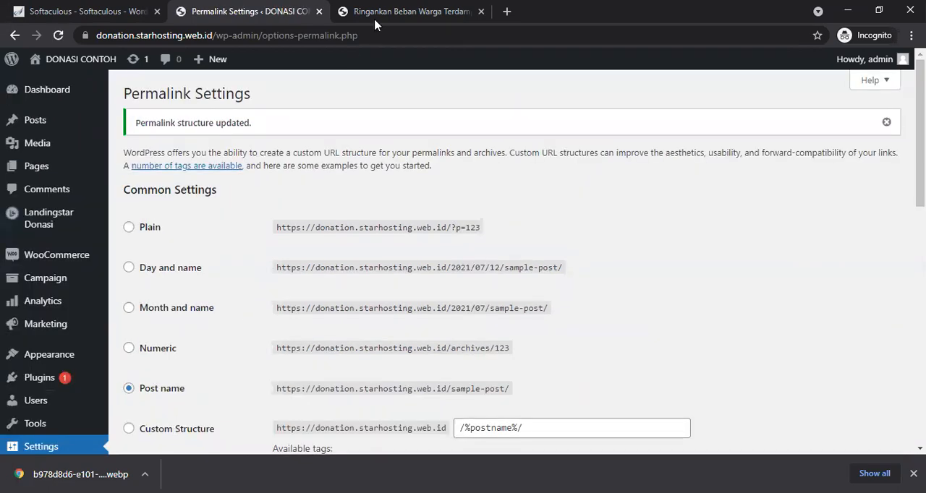
Step: Open the site's /campaign page in the product tab
{"action": "left_click", "coordinate": [403, 9]}
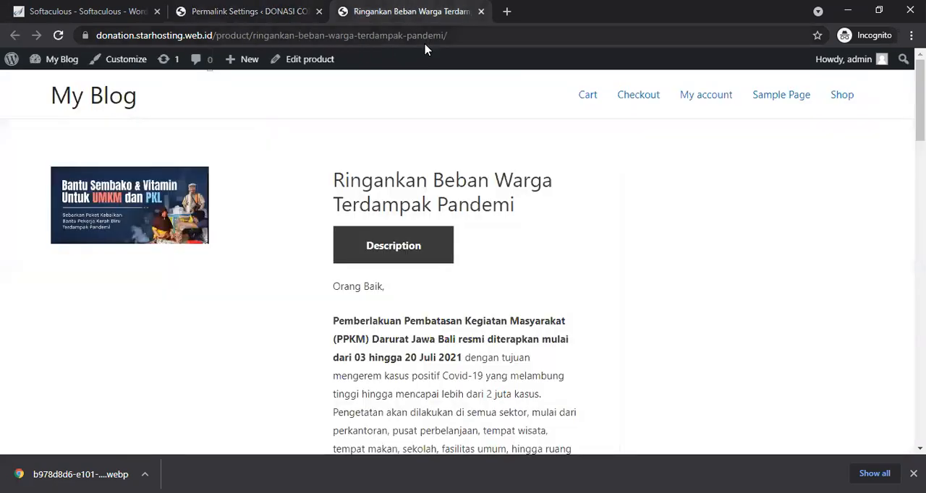
{"action": "left_click", "coordinate": [126, 98]}
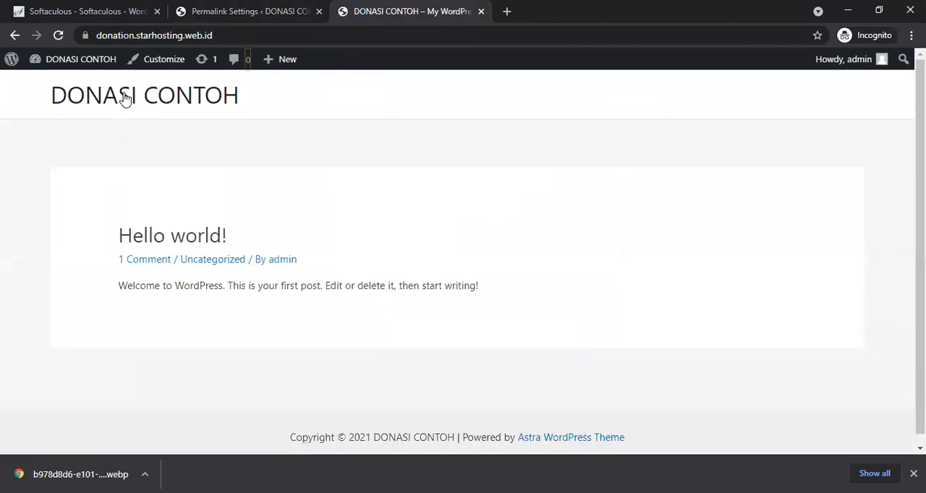
{"action": "left_click", "coordinate": [244, 35]}
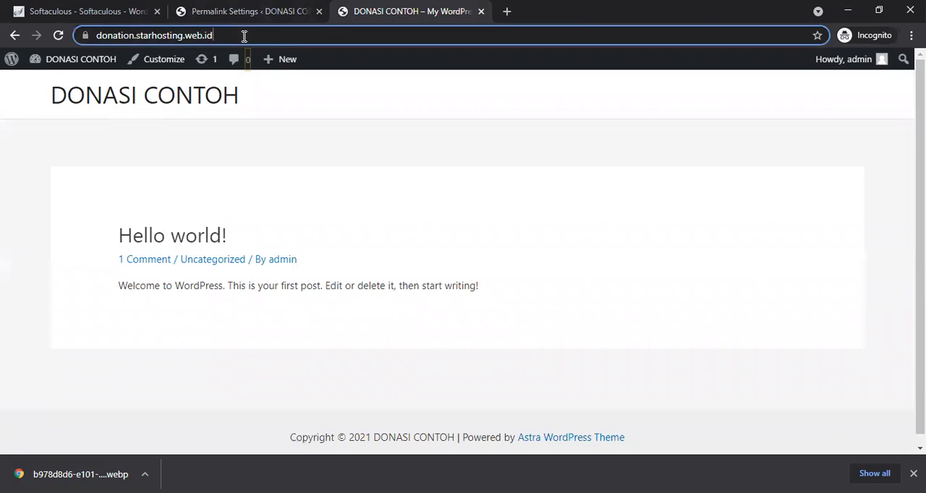
{"action": "type", "text": "/"}
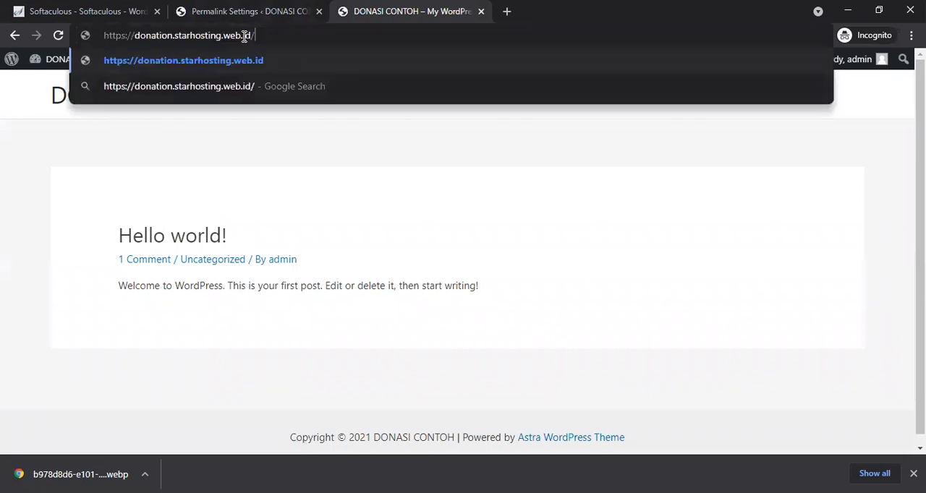
{"action": "type", "text": "campaign"}
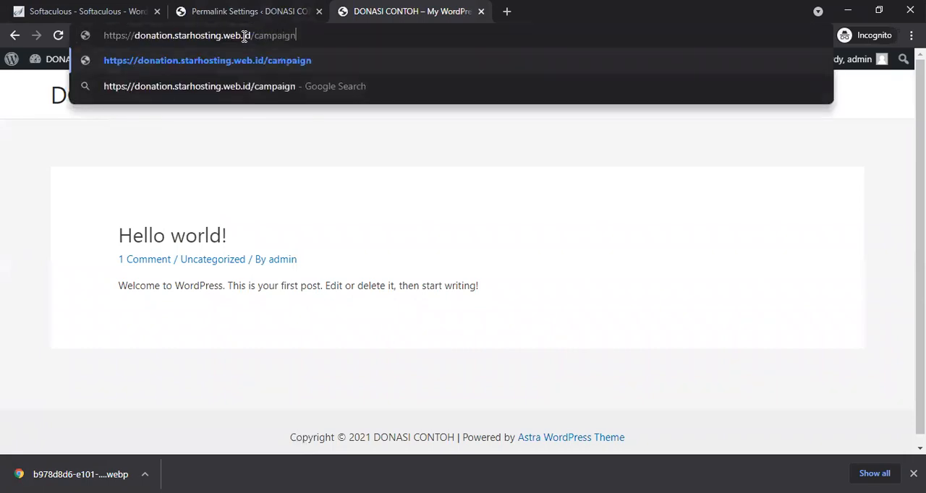
{"action": "key", "text": "Return"}
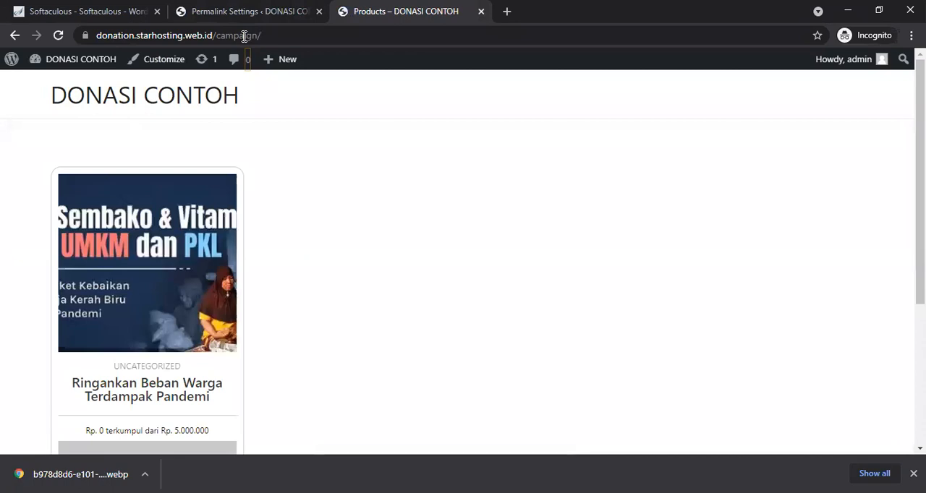
Step: Open the Ringankan Beban Warga Terdampak Pandemi campaign from the Campaign page and review its layout
{"action": "scroll", "coordinate": [244, 37], "scroll_direction": "down", "scroll_amount": 4}
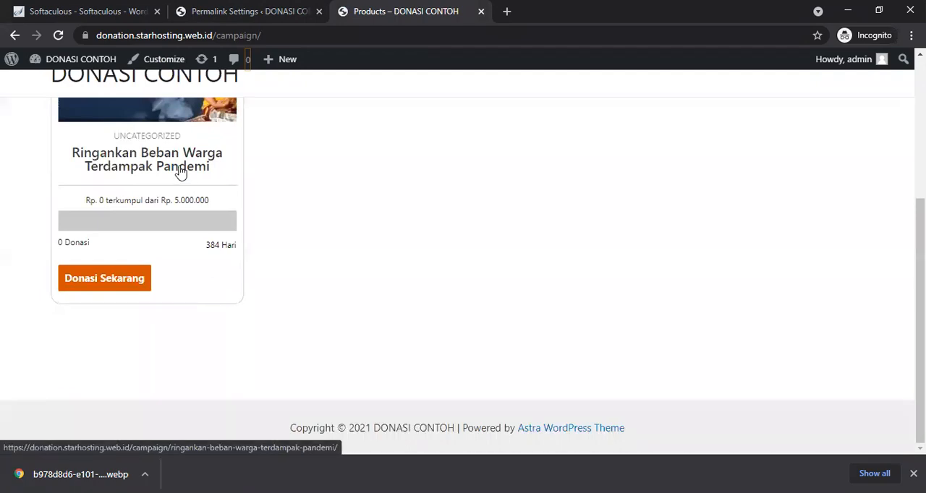
{"action": "left_click", "coordinate": [180, 172]}
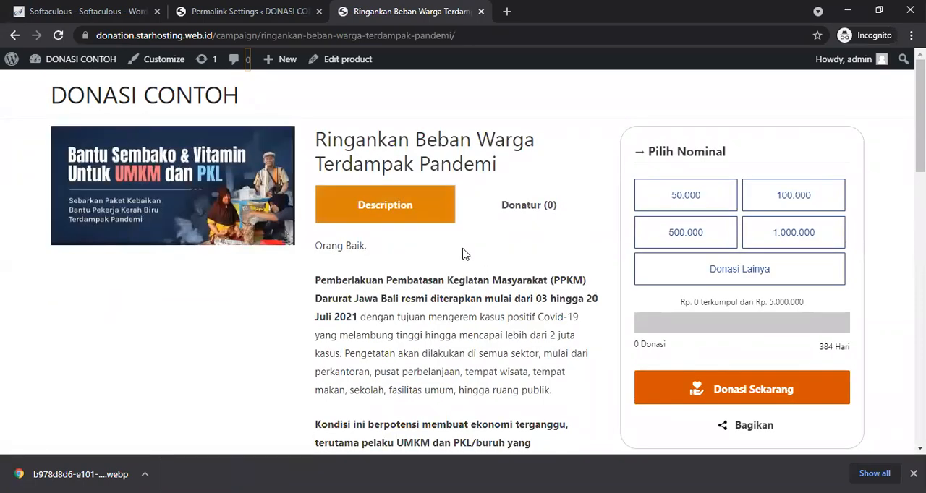
{"action": "scroll", "coordinate": [463, 253], "scroll_direction": "down", "scroll_amount": 10}
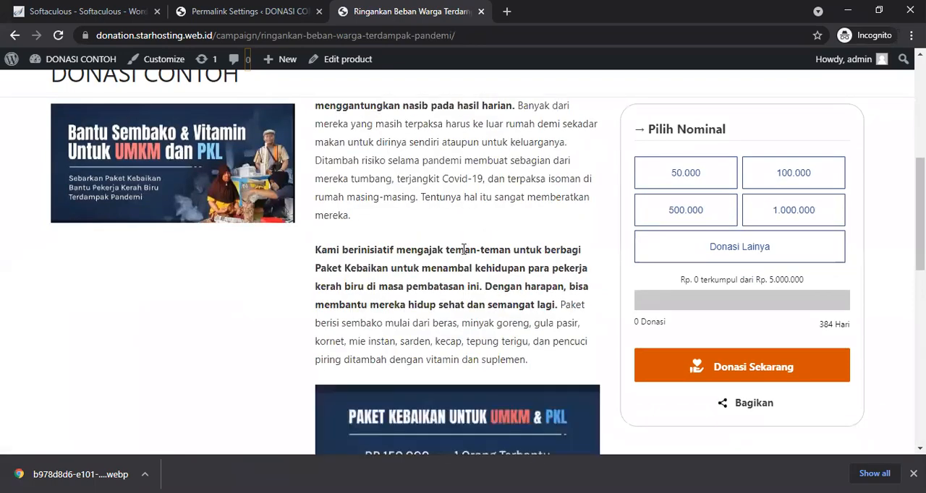
{"action": "scroll", "coordinate": [463, 253], "scroll_direction": "up", "scroll_amount": 10}
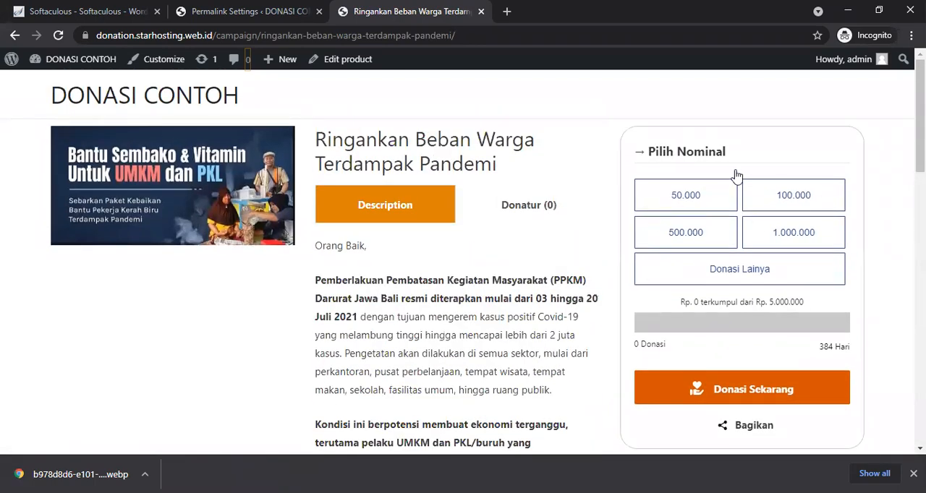
Step: Review the saved permalink settings, comparing them with the campaign product page
{"action": "left_click", "coordinate": [219, 12]}
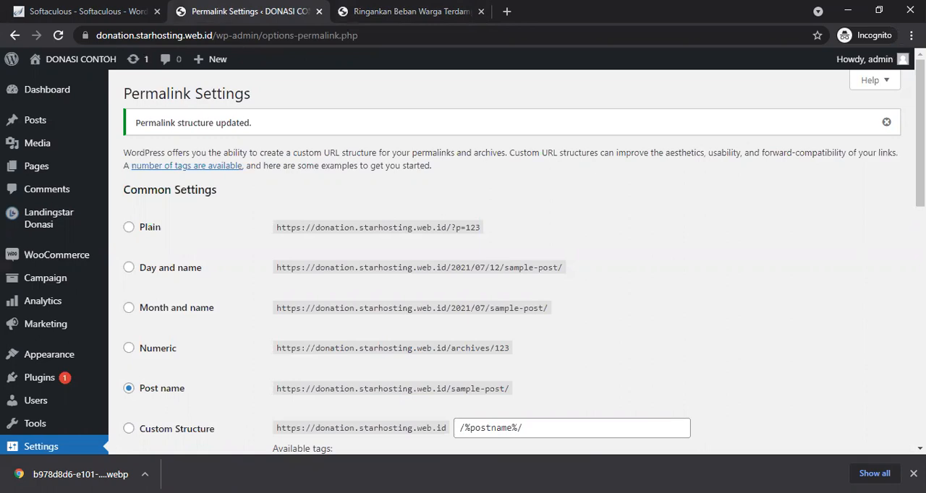
{"action": "scroll", "coordinate": [507, 260], "scroll_direction": "down", "scroll_amount": 7}
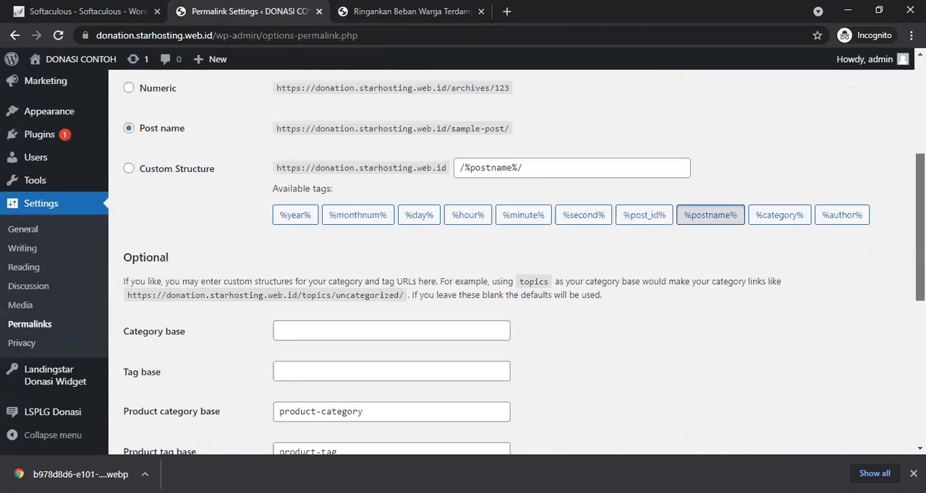
{"action": "scroll", "coordinate": [507, 260], "scroll_direction": "down", "scroll_amount": 3}
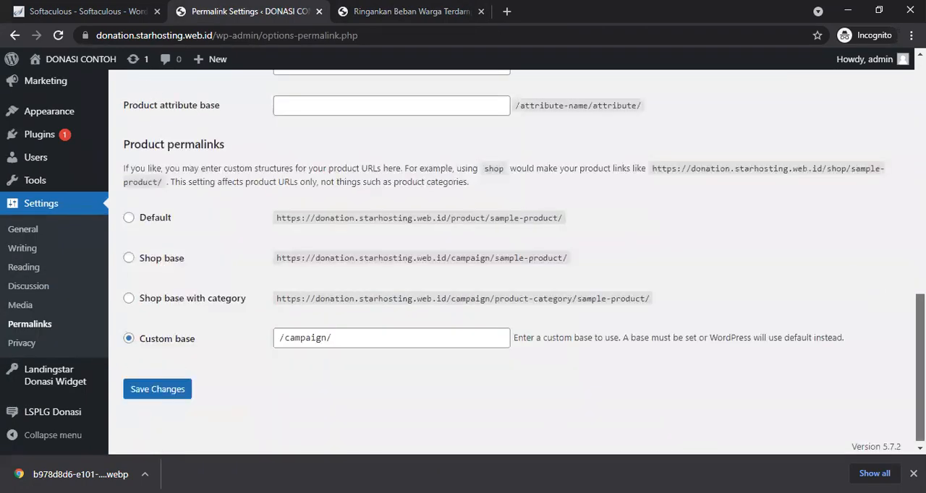
{"action": "left_click_drag", "start_coordinate": [921, 370], "coordinate": [922, 130]}
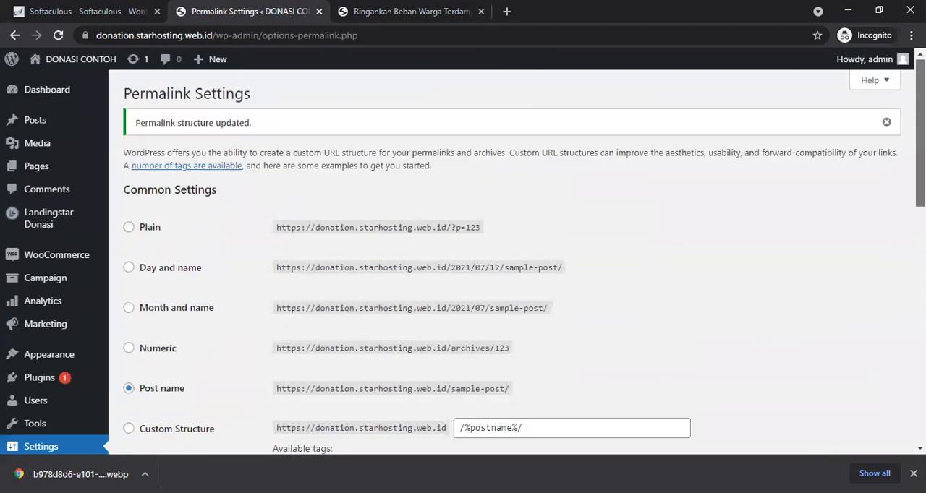
{"action": "left_click", "coordinate": [391, 7]}
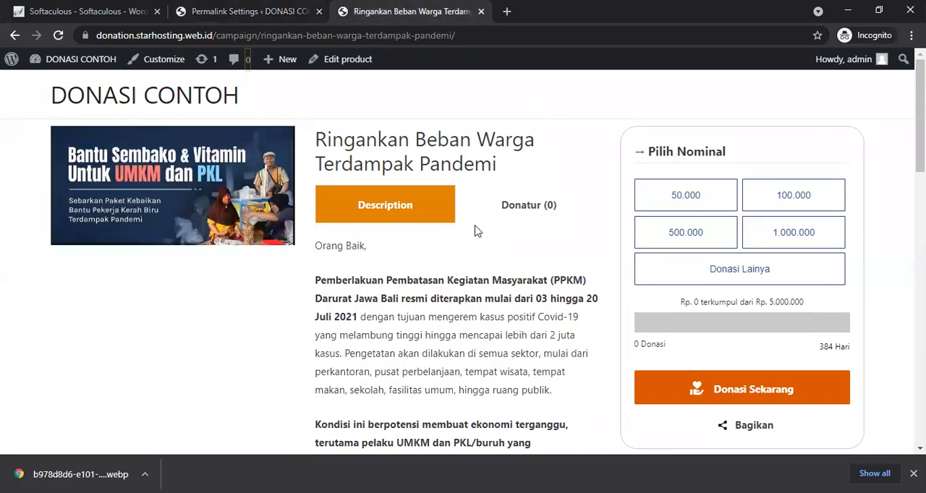
{"action": "left_click", "coordinate": [220, 7]}
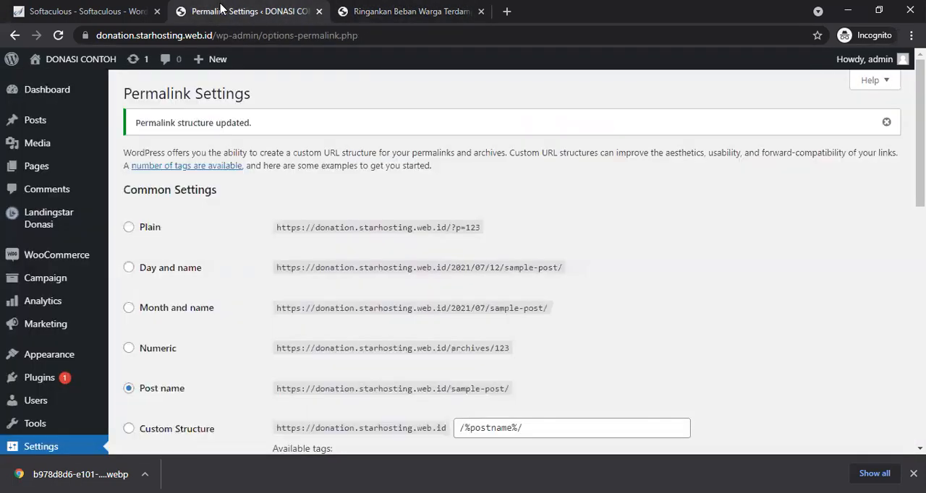
{"action": "left_click_drag", "start_coordinate": [920, 171], "coordinate": [920, 220]}
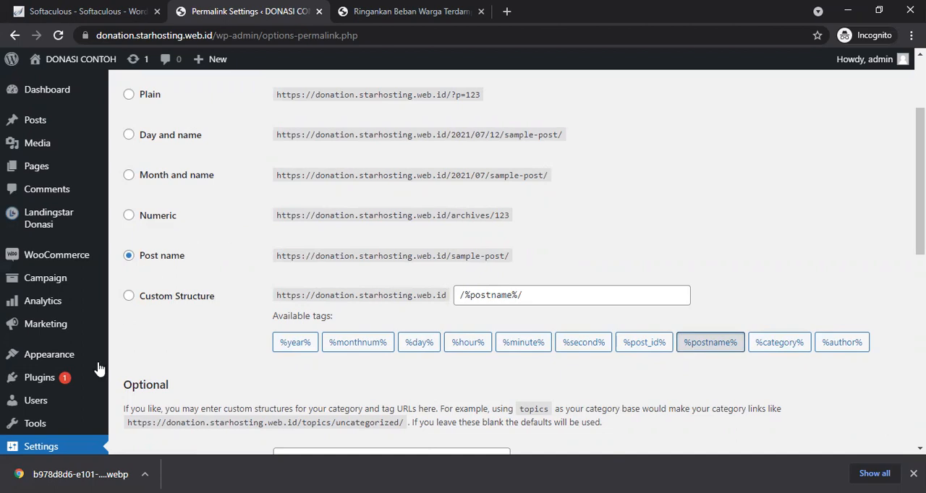
Step: Upload the tripay-payment-woocommerce-2.1.0.zip plugin, install it, and activate it
{"action": "mouse_move", "coordinate": [55, 379]}
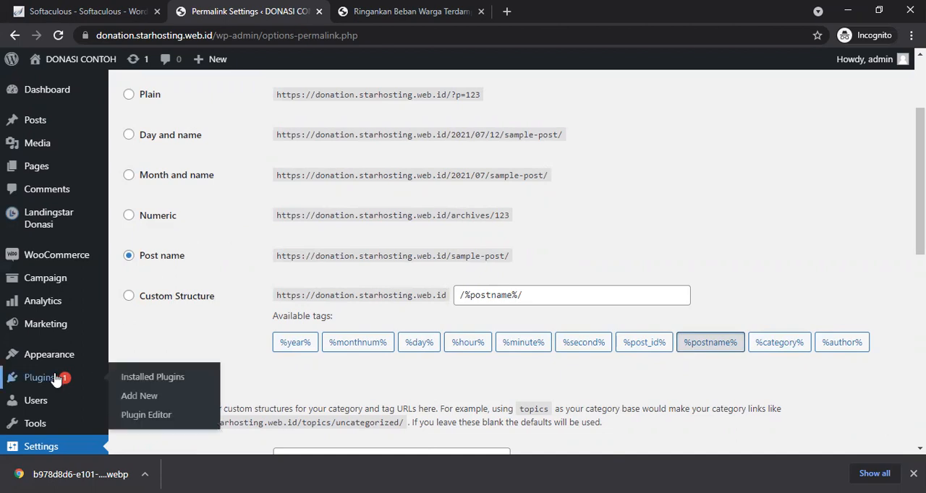
{"action": "left_click", "coordinate": [140, 397]}
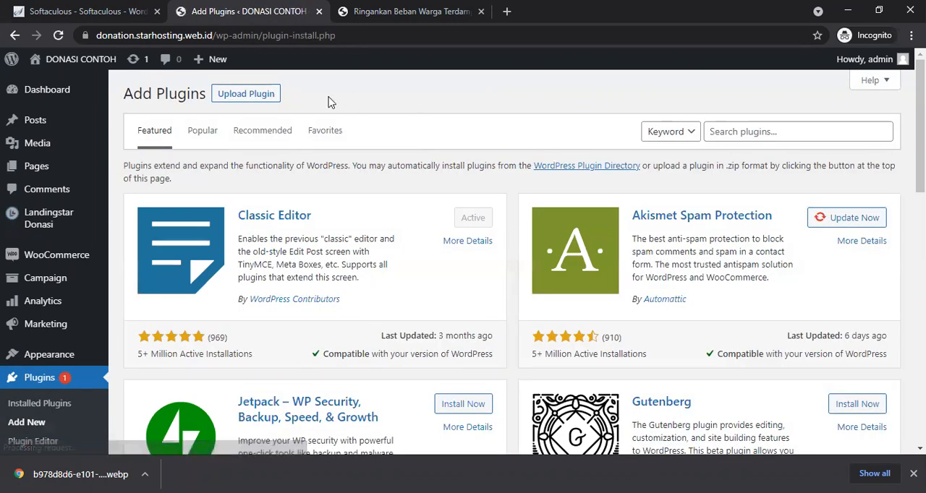
{"action": "left_click", "coordinate": [257, 101]}
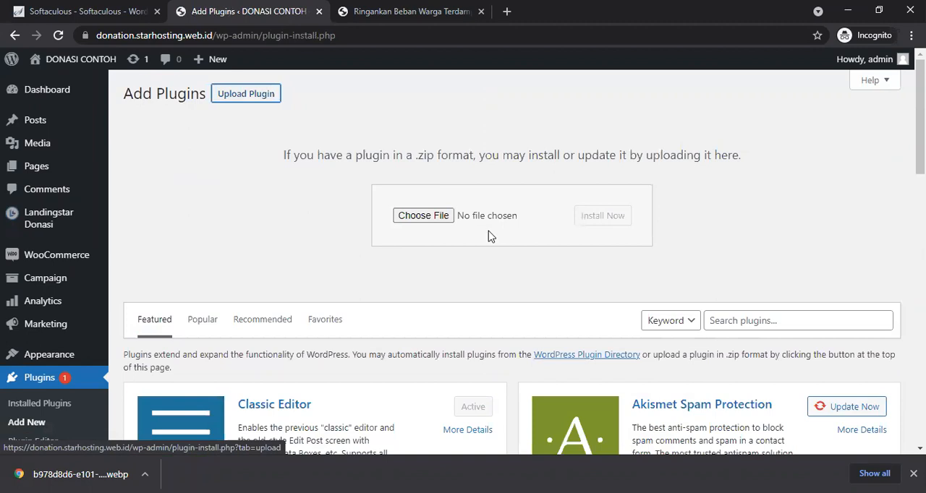
{"action": "left_click", "coordinate": [424, 216]}
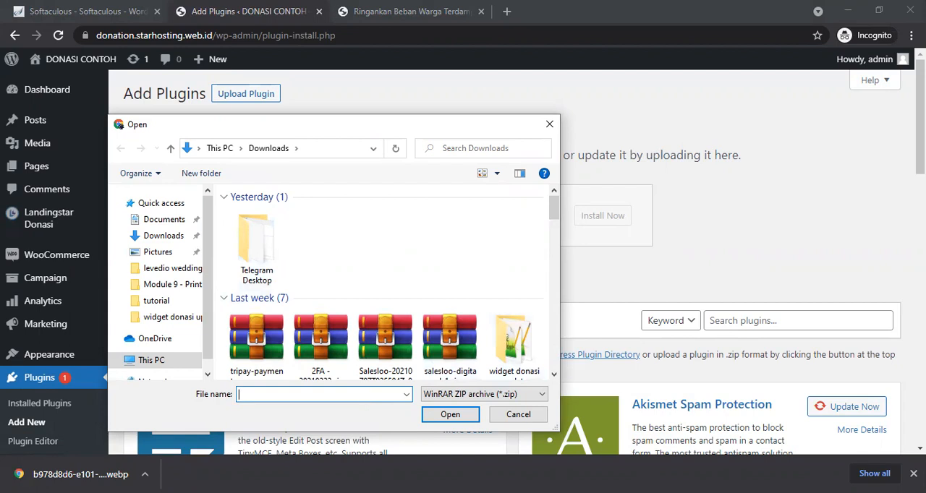
{"action": "type", "text": "tripay-payment-woocommerce-2.1.0.zip"}
{"action": "key", "text": "Return"}
{"action": "left_click", "coordinate": [590, 222]}
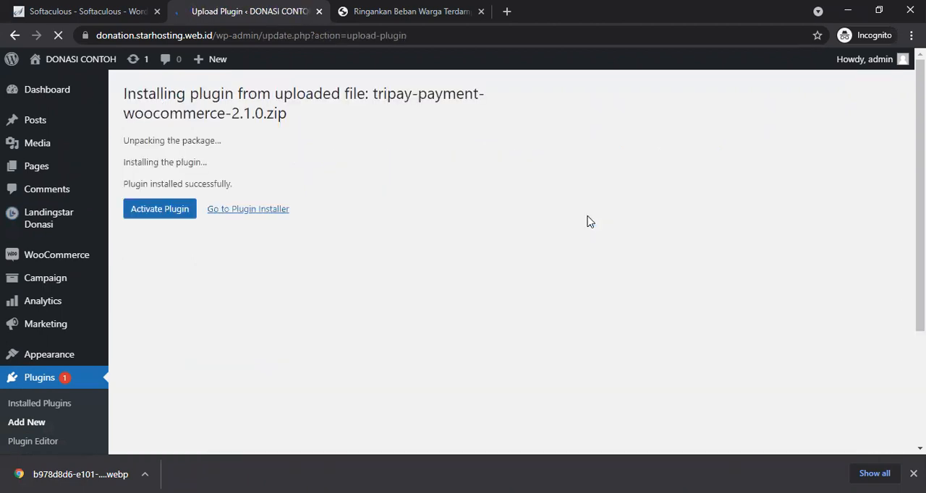
{"action": "left_click", "coordinate": [177, 219]}
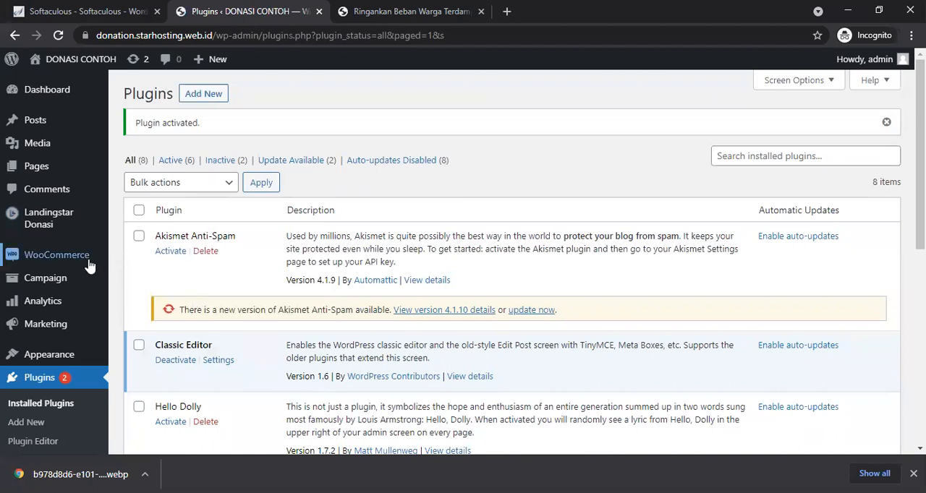
Step: Open the TriPay Global Configuration section of WooCommerce settings, and open a new browser tab
{"action": "mouse_move", "coordinate": [87, 262]}
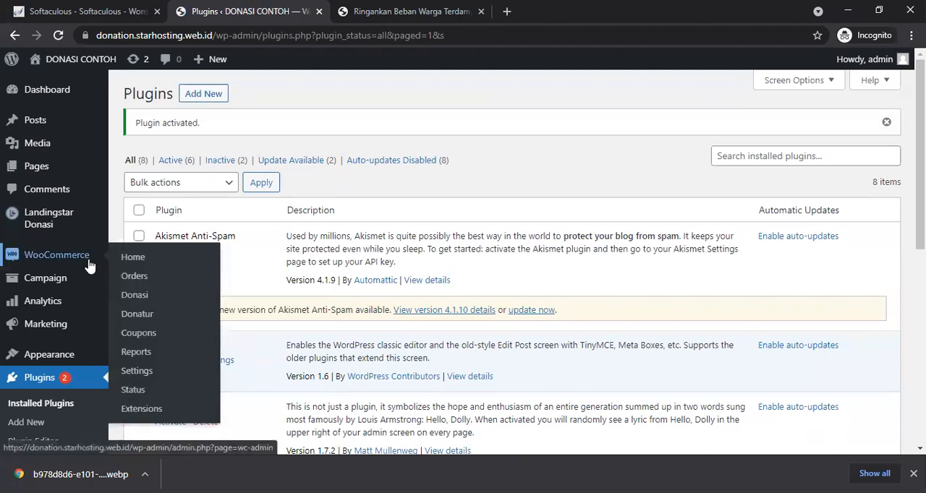
{"action": "left_click", "coordinate": [151, 371]}
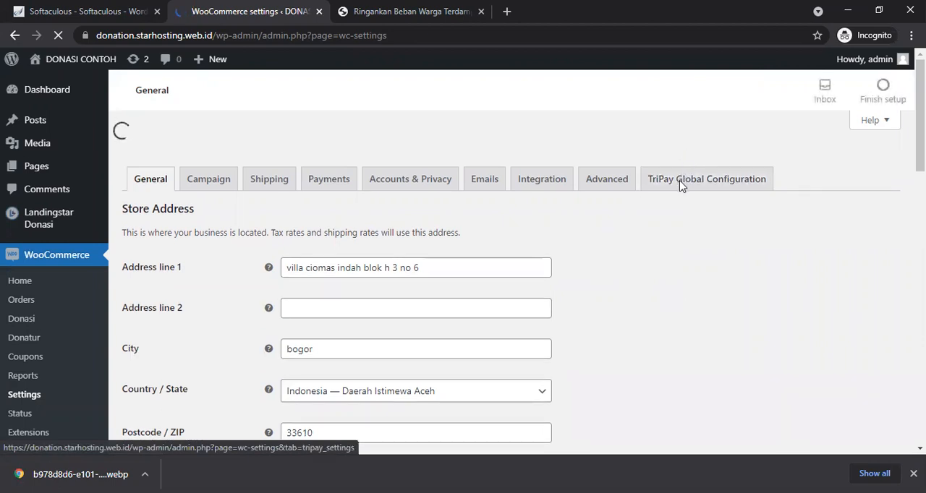
{"action": "left_click", "coordinate": [680, 185]}
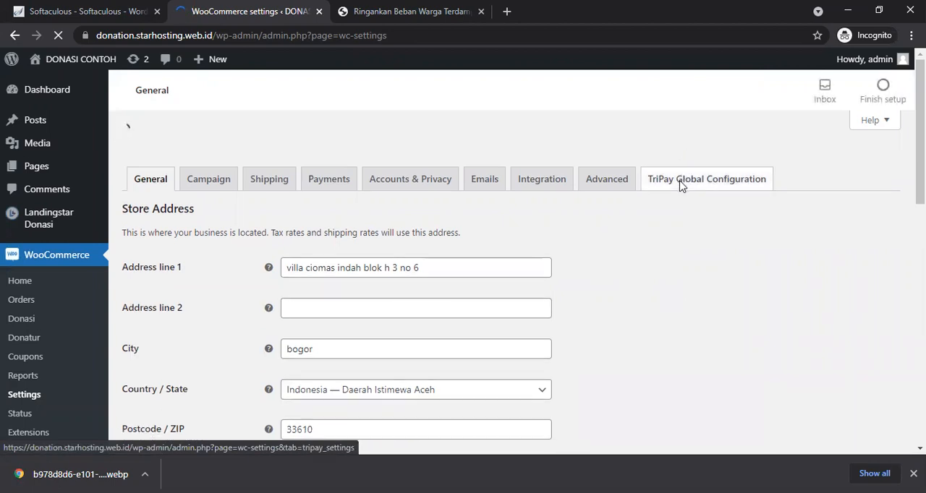
{"action": "left_click", "coordinate": [682, 155]}
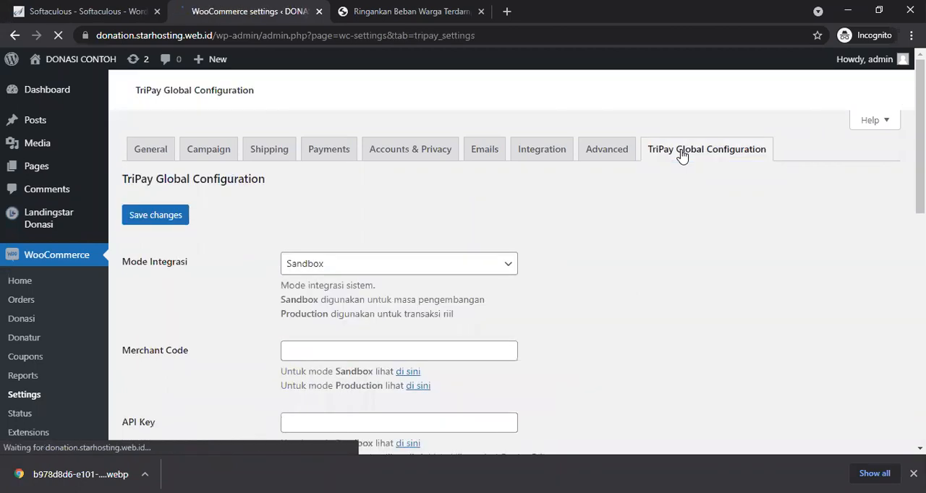
{"action": "left_click", "coordinate": [504, 10]}
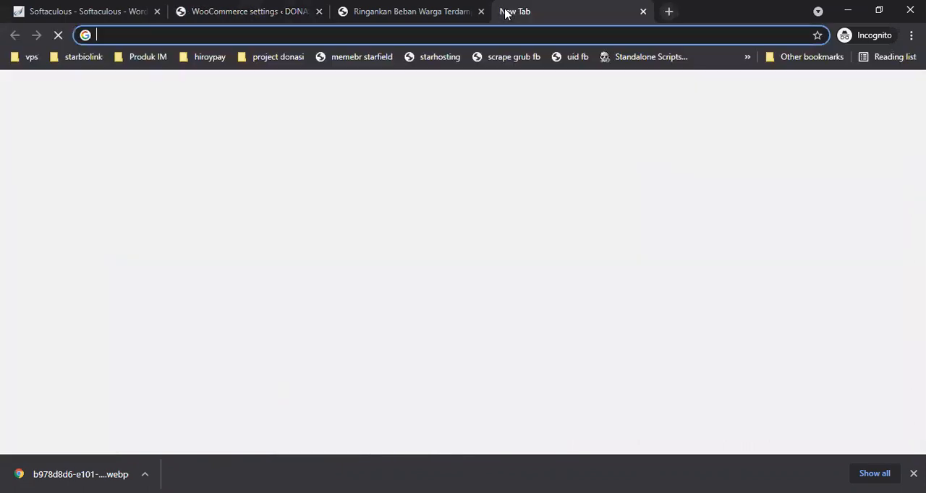
Step: Open payment.tripay.co.id and sign in using the saved phone number and account password
{"action": "type", "text": "pay"}
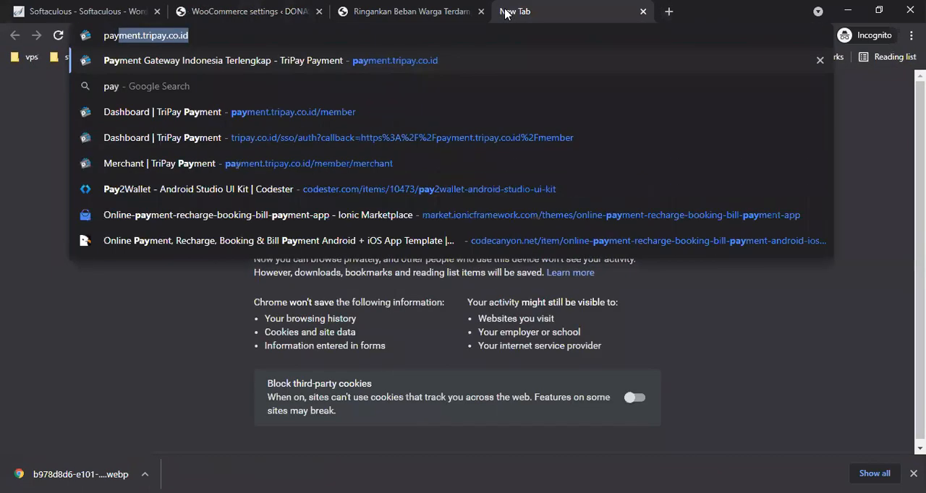
{"action": "key", "text": "Return"}
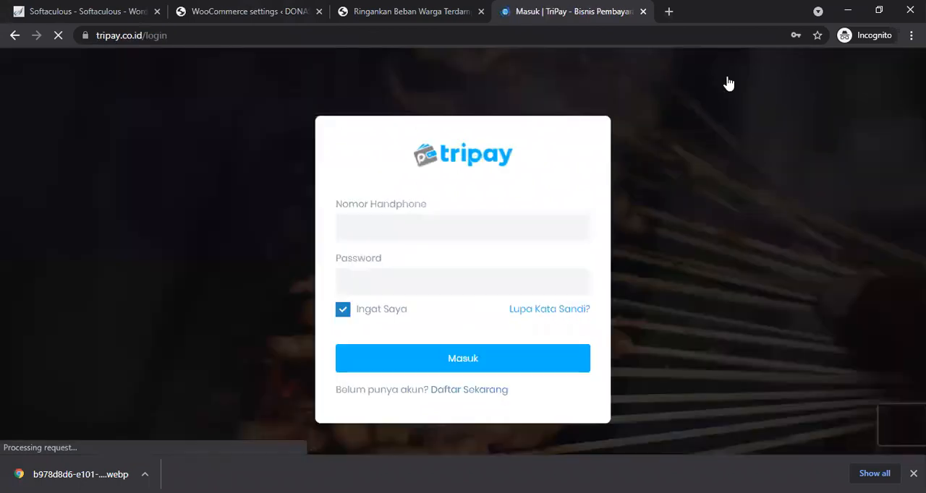
{"action": "left_click", "coordinate": [424, 233]}
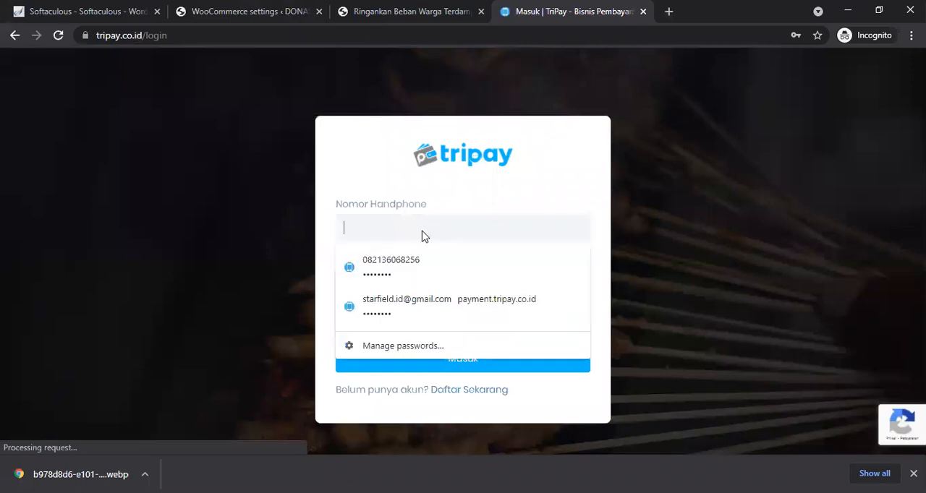
{"action": "left_click", "coordinate": [410, 269]}
{"action": "left_click", "coordinate": [443, 370]}
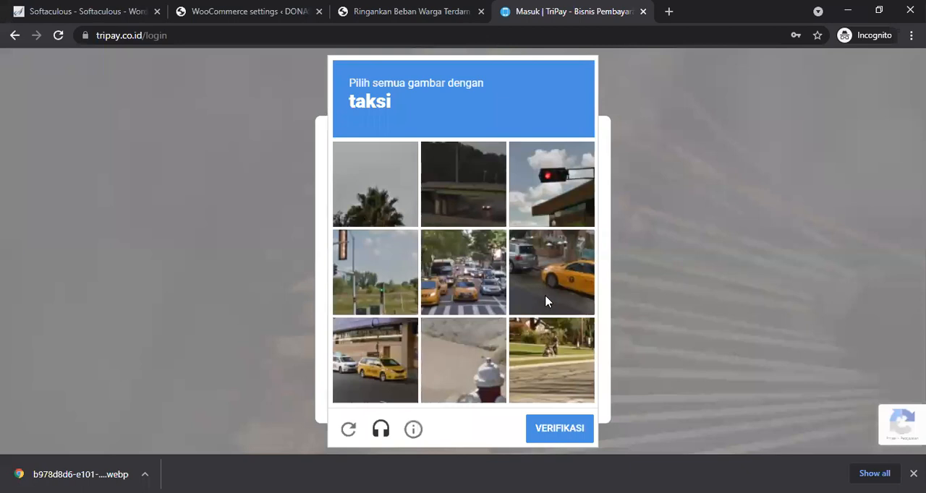
Step: Complete the login captcha by selecting the taxi images and verifying
{"action": "left_click", "coordinate": [546, 302]}
{"action": "left_click", "coordinate": [400, 345]}
{"action": "left_click", "coordinate": [476, 269]}
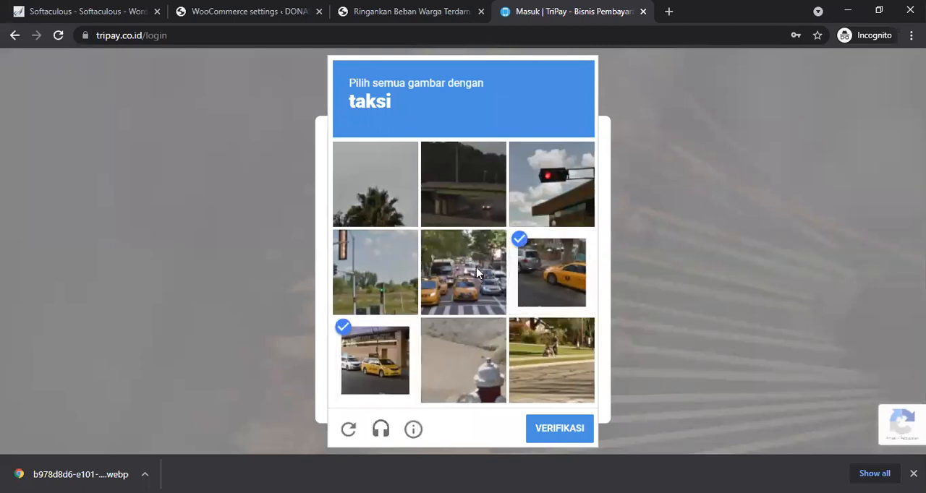
{"action": "key", "text": "Return"}
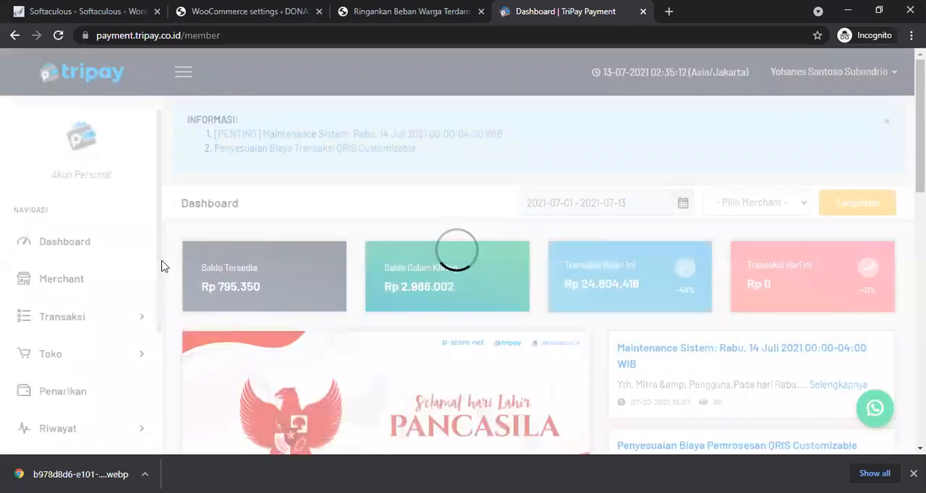
Step: Open the sandbox merchant Detail page in the TriPay Simulator
{"action": "scroll", "coordinate": [110, 389], "scroll_direction": "down", "scroll_amount": 3}
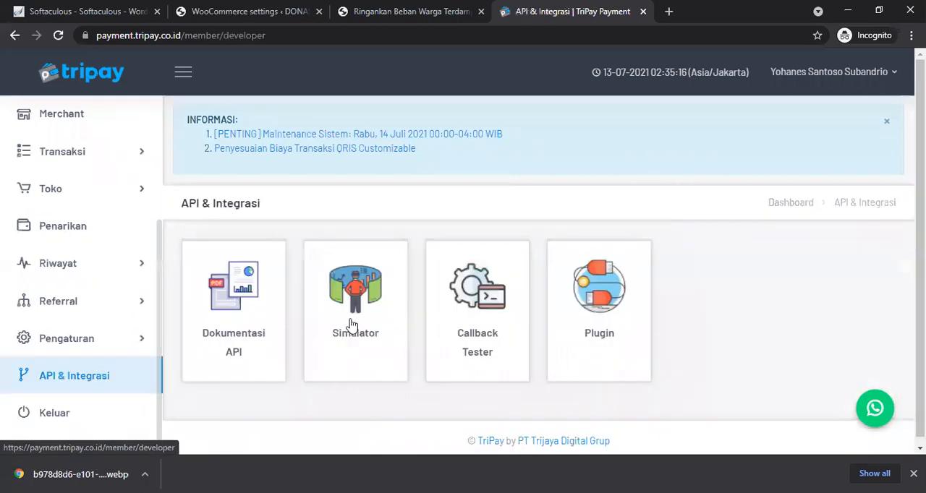
{"action": "left_click", "coordinate": [346, 326]}
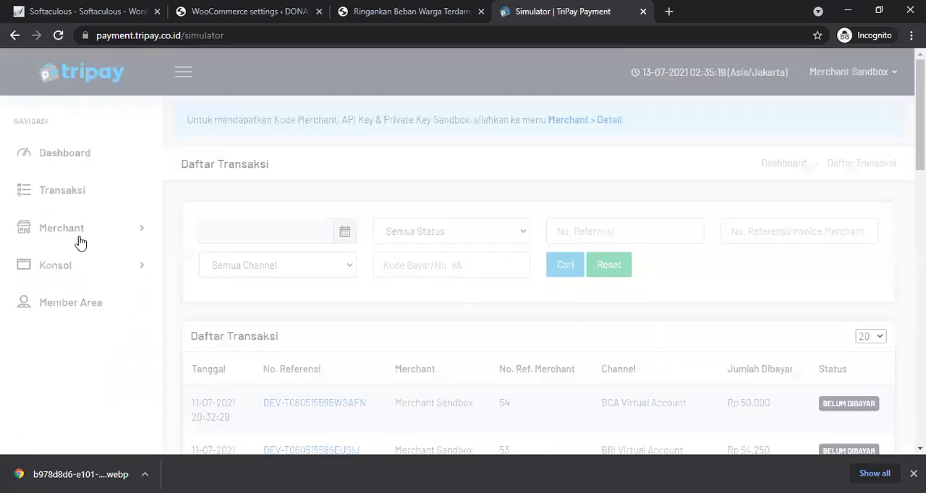
{"action": "left_click", "coordinate": [72, 240]}
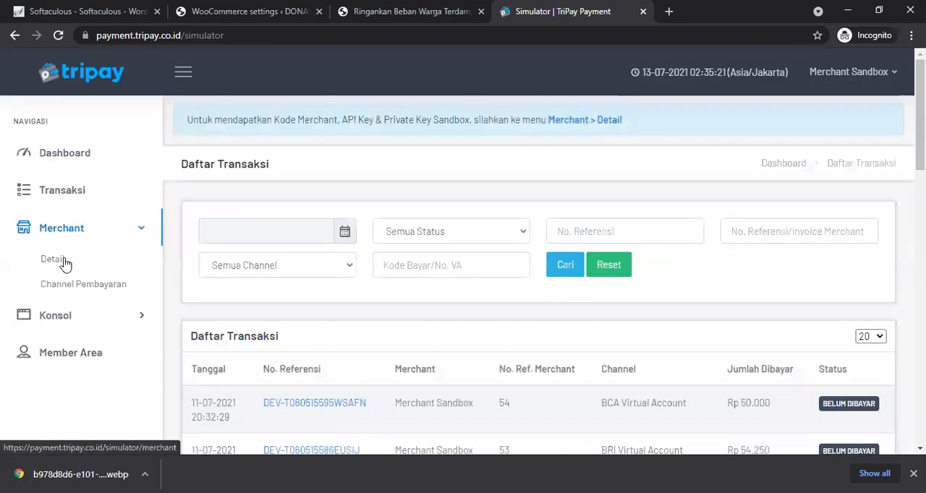
{"action": "left_click", "coordinate": [54, 259]}
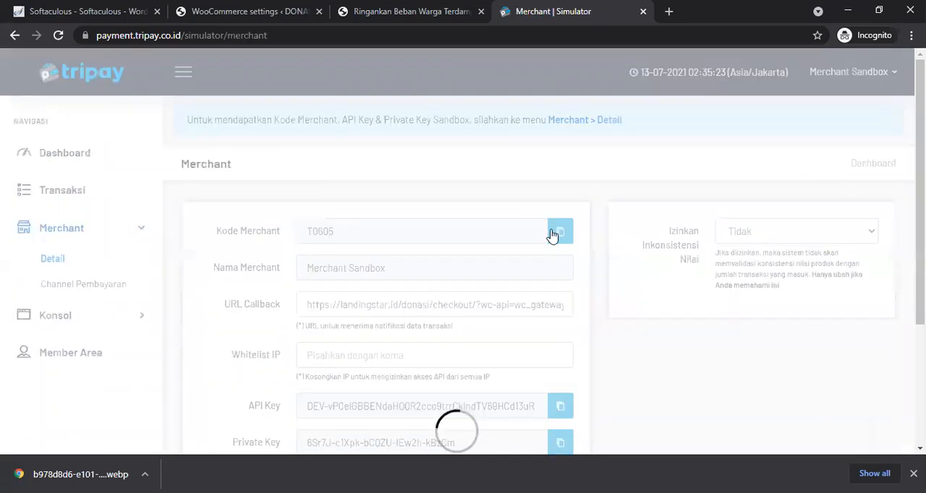
Step: Copy the sandbox merchant code and paste it into the Merchant Code field of the TriPay Global Configuration
{"action": "left_click", "coordinate": [553, 238]}
{"action": "left_click", "coordinate": [252, 9]}
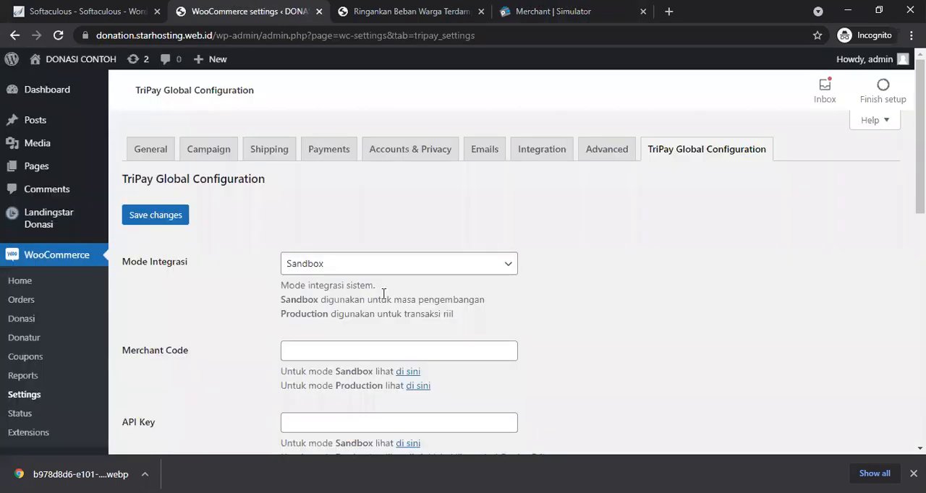
{"action": "left_click", "coordinate": [365, 350]}
{"action": "key", "text": "ctrl+v"}
Step: Copy the sandbox API key from TriPay and paste it into the API Key field
{"action": "key", "text": "ctrl+4"}
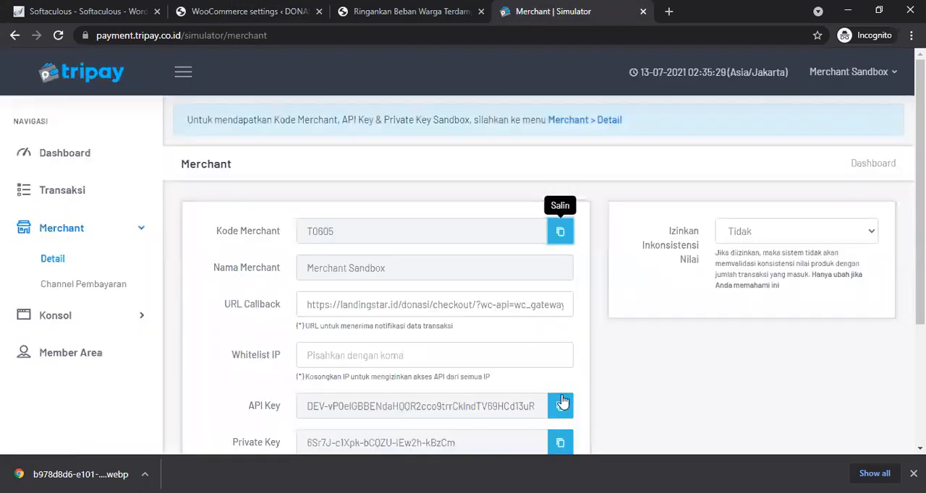
{"action": "left_click", "coordinate": [561, 405]}
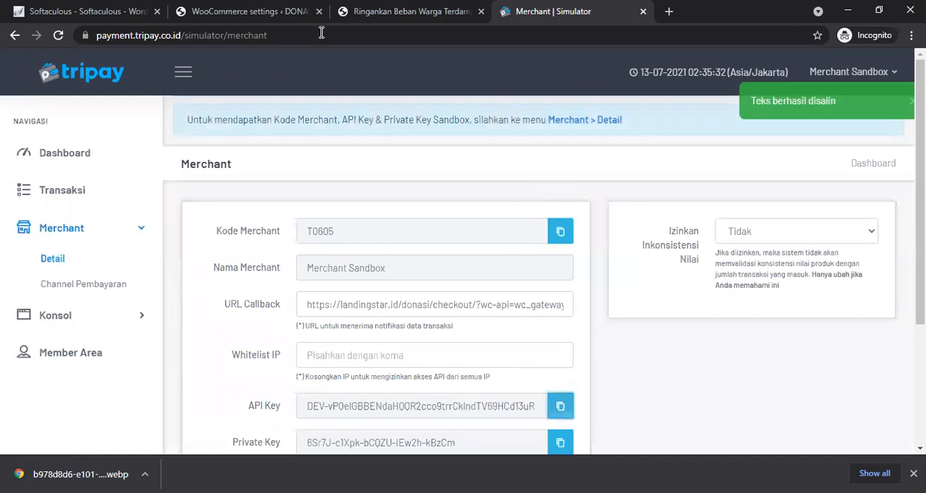
{"action": "key", "text": "ctrl+2"}
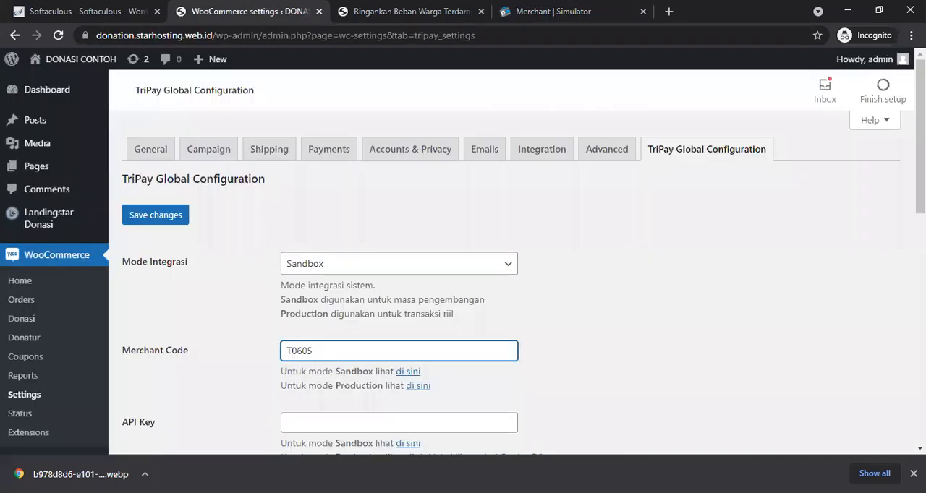
{"action": "scroll", "coordinate": [508, 211], "scroll_direction": "down", "scroll_amount": 2}
{"action": "left_click", "coordinate": [446, 265]}
{"action": "key", "text": "ctrl+v"}
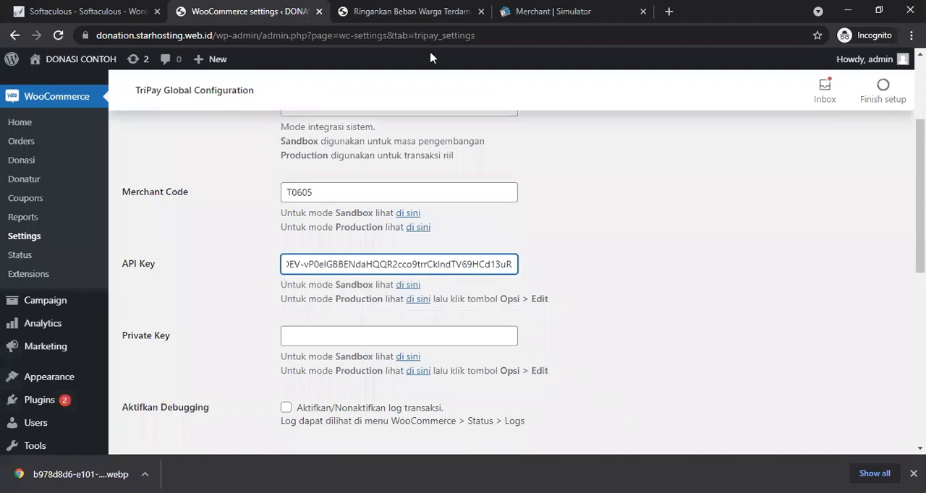
Step: Copy the sandbox private key from TriPay and paste it into the Private Key field
{"action": "left_click", "coordinate": [542, 13]}
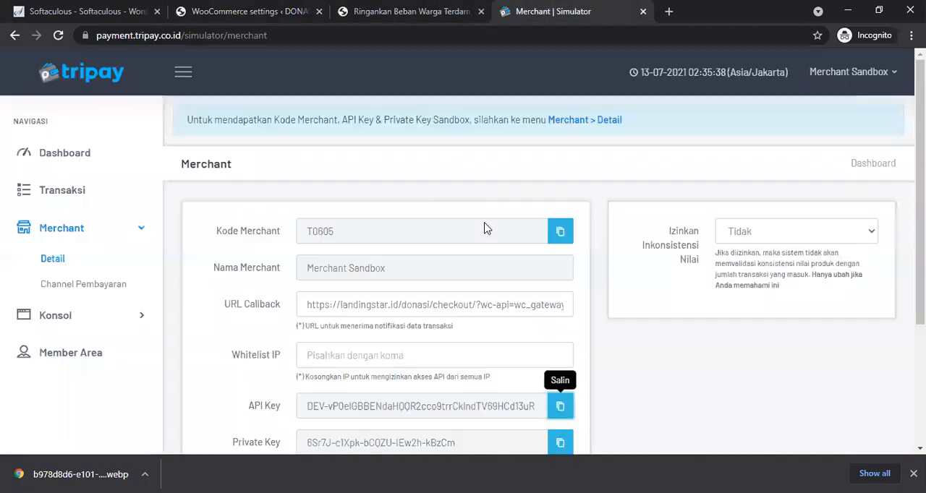
{"action": "left_click", "coordinate": [563, 416]}
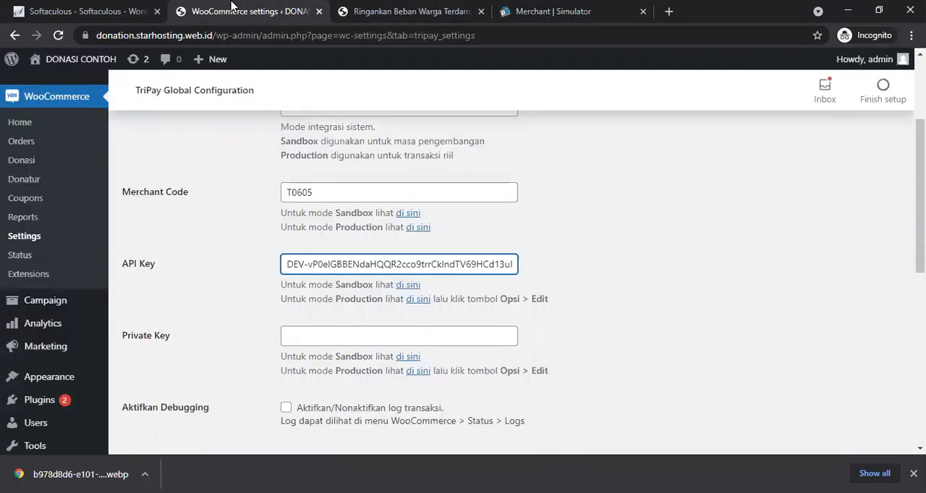
{"action": "key", "text": "ctrl+2"}
{"action": "left_click", "coordinate": [492, 336]}
{"action": "key", "text": "ctrl+v"}
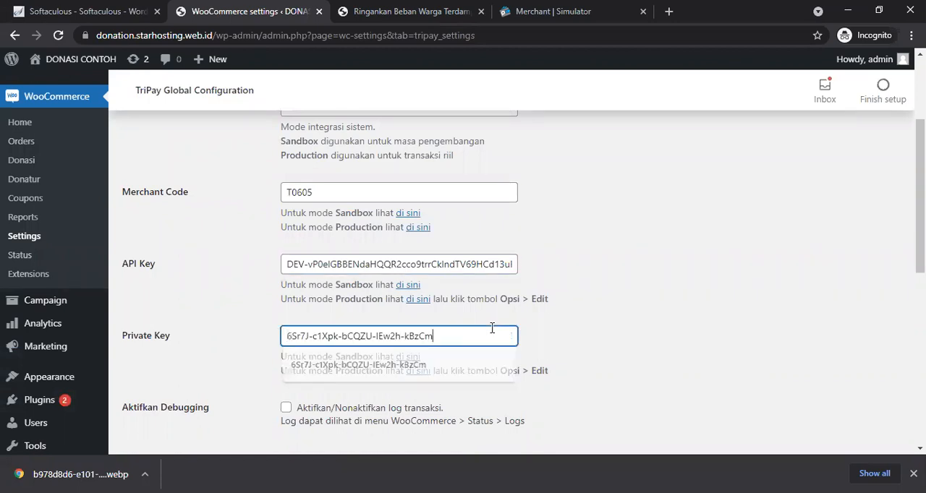
Step: Enable transaction logging with the Aktifkan Debugging option
{"action": "scroll", "coordinate": [492, 329], "scroll_direction": "down", "scroll_amount": 2}
{"action": "scroll", "coordinate": [492, 329], "scroll_direction": "down", "scroll_amount": 1}
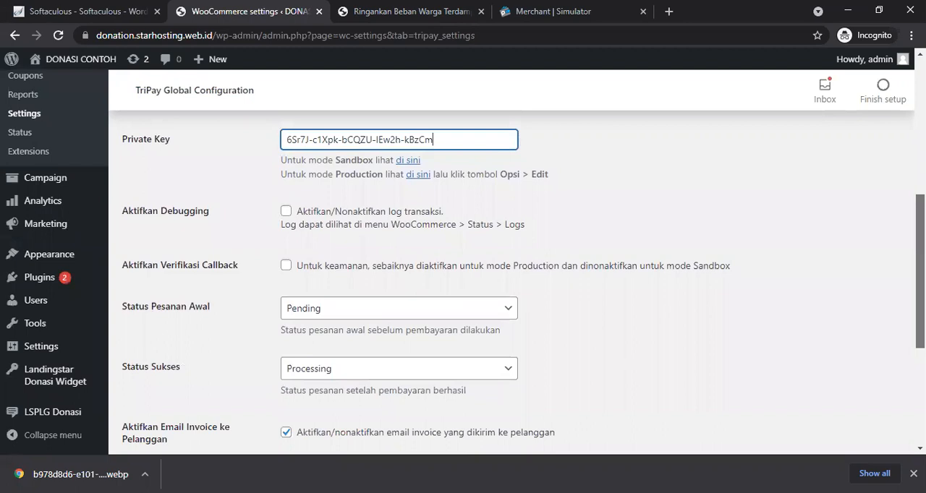
{"action": "left_click_drag", "start_coordinate": [724, 339], "coordinate": [723, 339]}
{"action": "left_click_drag", "start_coordinate": [921, 253], "coordinate": [922, 340]}
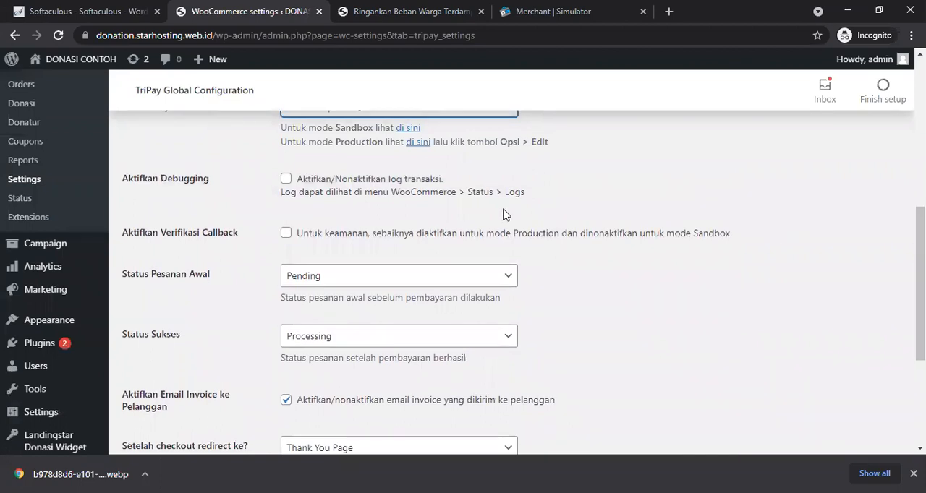
{"action": "left_click", "coordinate": [286, 179]}
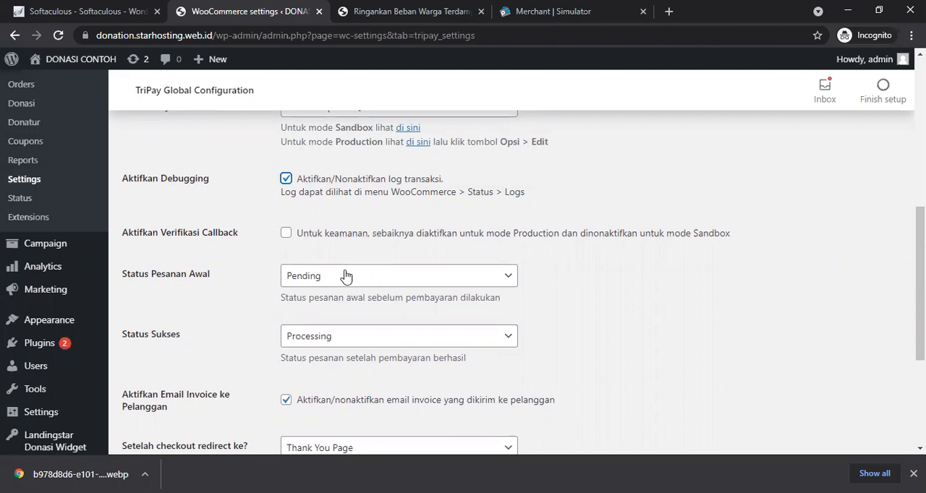
Step: Set the Status Sukses order status to Completed
{"action": "left_click", "coordinate": [342, 277]}
{"action": "left_click", "coordinate": [343, 277]}
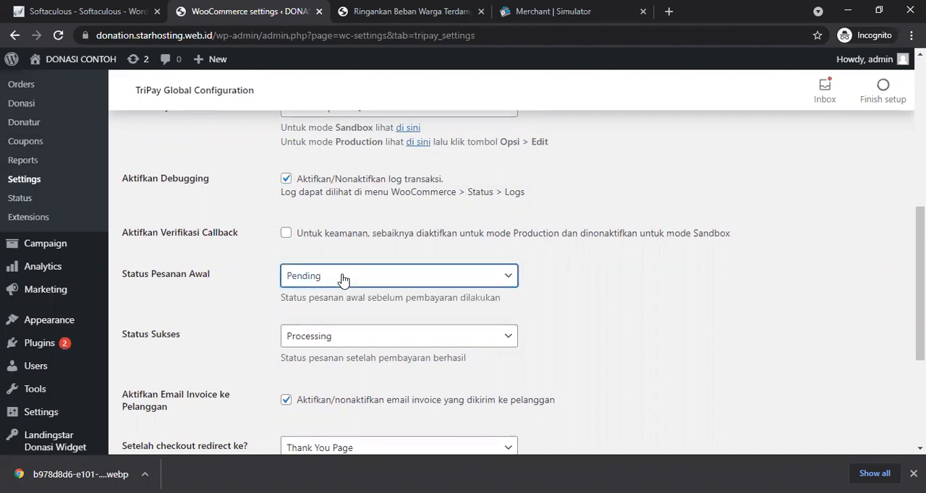
{"action": "left_click", "coordinate": [334, 336]}
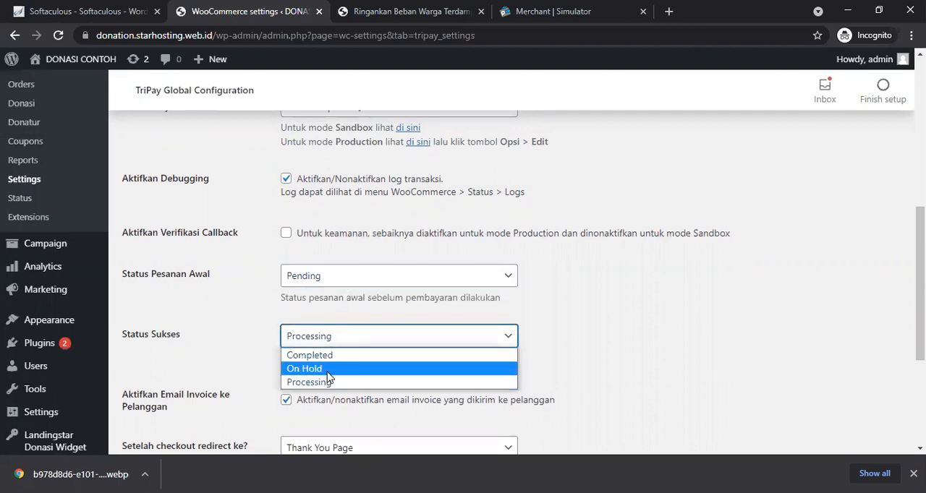
{"action": "left_click", "coordinate": [325, 355]}
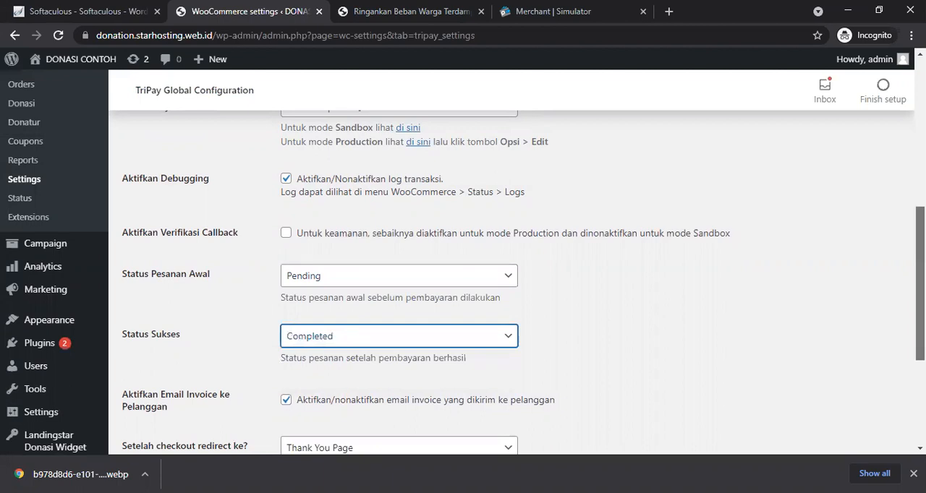
Step: Copy the Callback URL shown in the TriPay Global Configuration settings
{"action": "scroll", "coordinate": [574, 324], "scroll_direction": "down", "scroll_amount": 3}
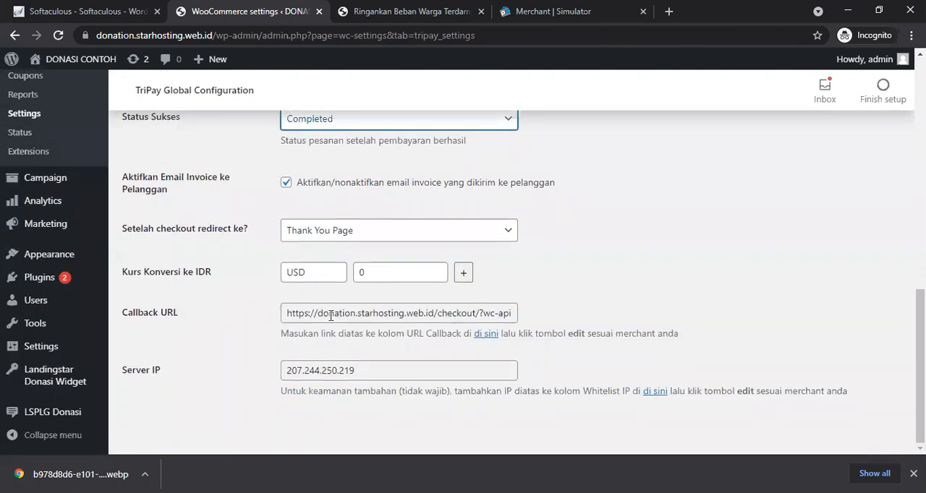
{"action": "left_click_drag", "start_coordinate": [287, 313], "coordinate": [550, 325]}
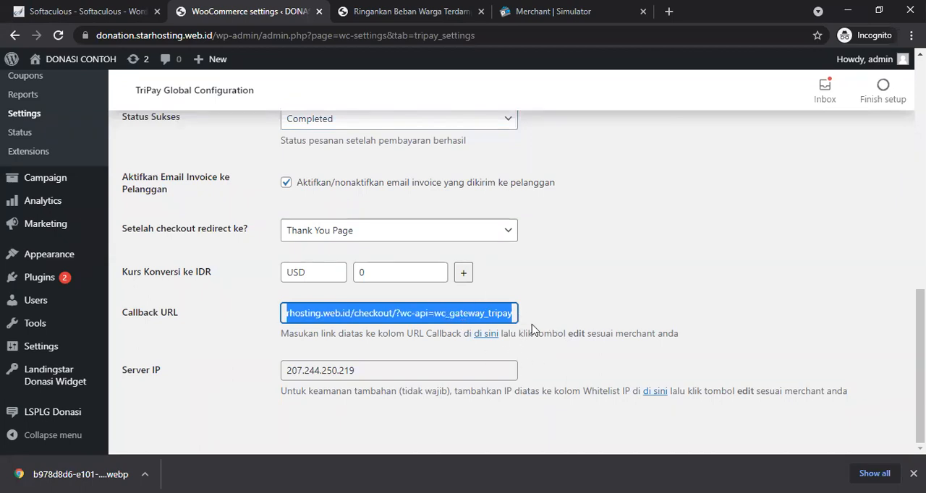
{"action": "left_click", "coordinate": [567, 8]}
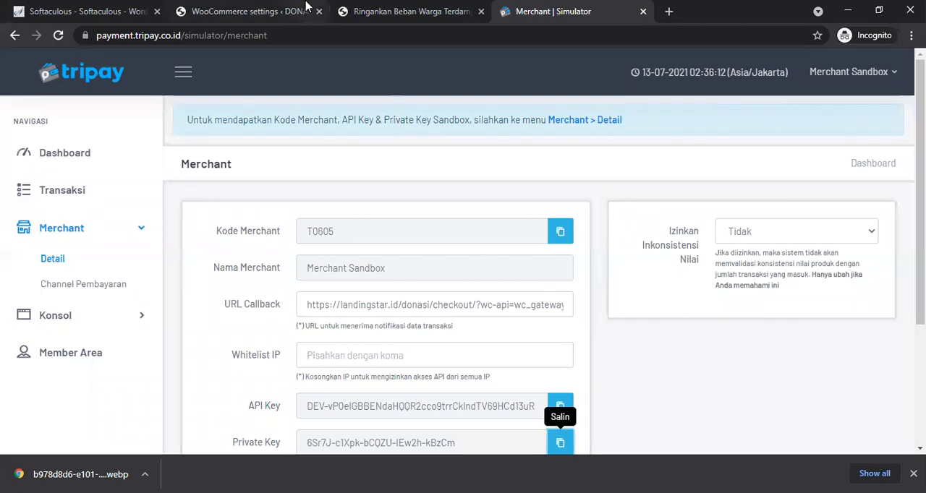
{"action": "left_click", "coordinate": [274, 12]}
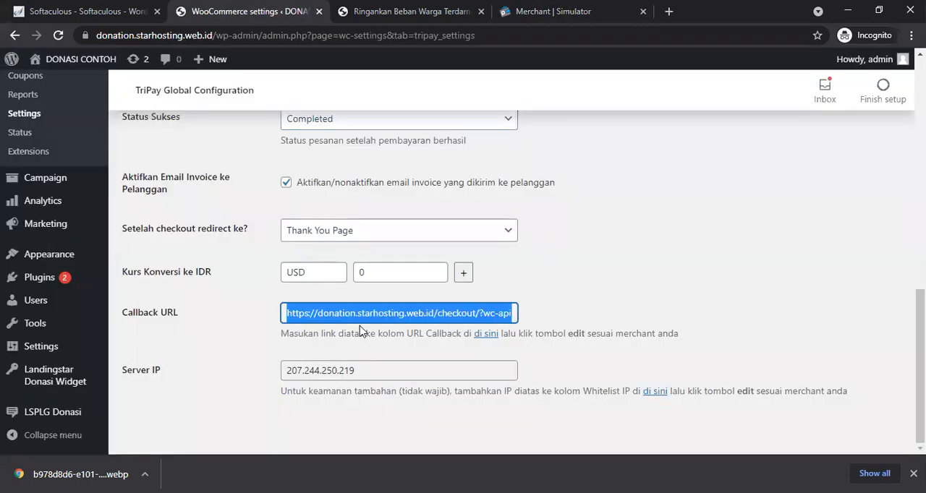
{"action": "left_click", "coordinate": [497, 13]}
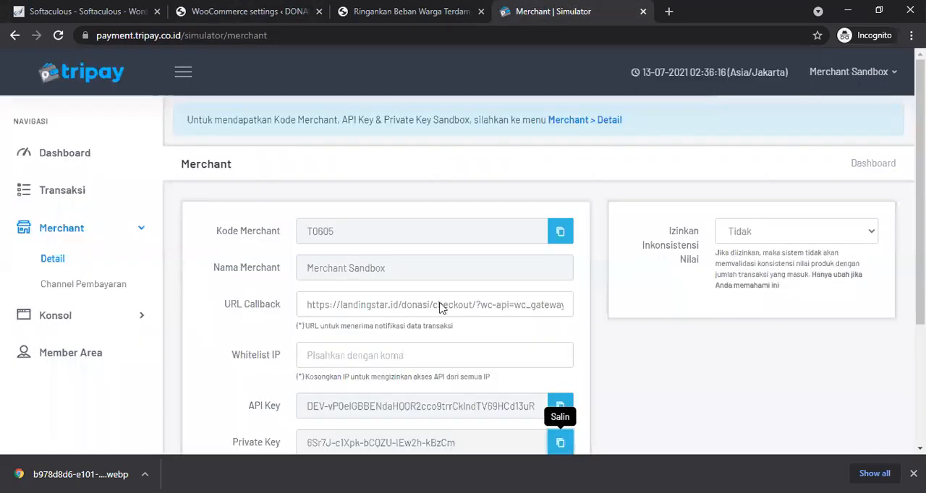
Step: Replace the sandbox merchant's URL Callback with the copied donation.starhosting.web.id callback URL and save
{"action": "triple_click", "coordinate": [412, 304]}
{"action": "key", "text": "BackSpace"}
{"action": "key", "text": "ctrl+v"}
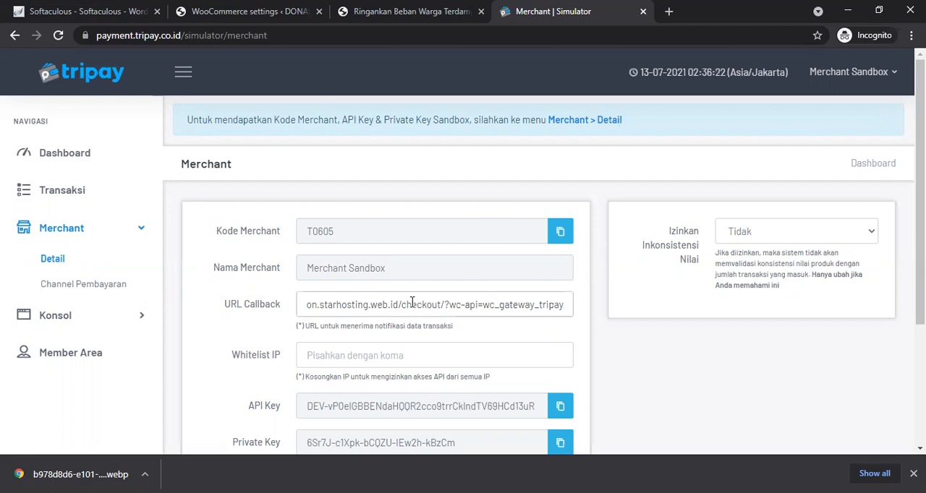
{"action": "left_click_drag", "start_coordinate": [920, 166], "coordinate": [920, 290]}
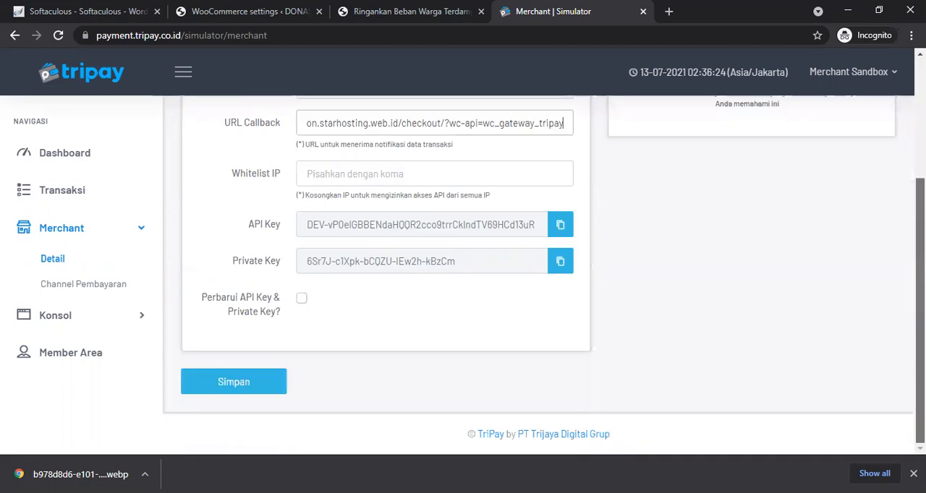
{"action": "left_click", "coordinate": [237, 387]}
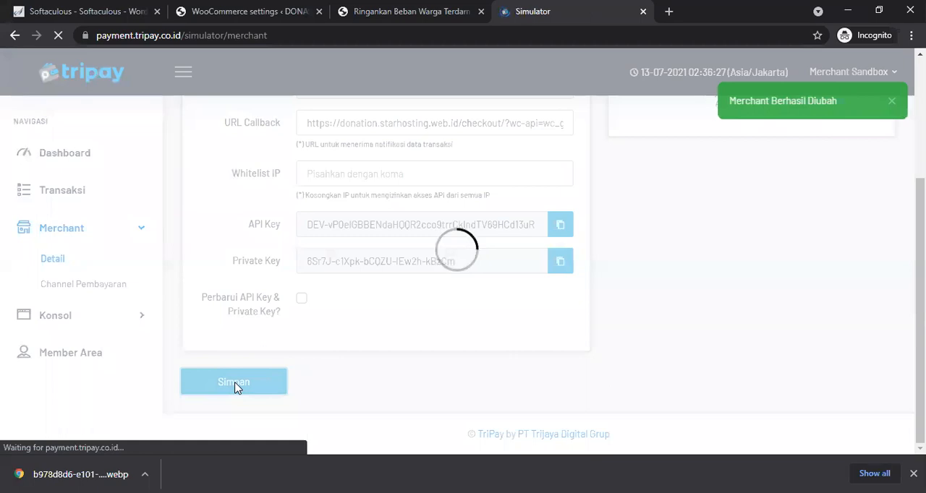
Step: Return to the TriPay Global Configuration page and review its settings
{"action": "left_click", "coordinate": [233, 8]}
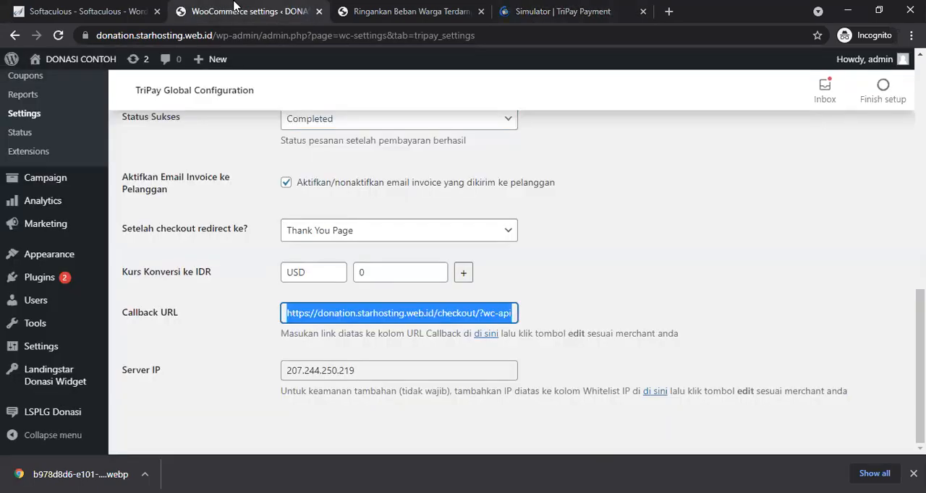
{"action": "scroll", "coordinate": [919, 361], "scroll_direction": "up", "scroll_amount": 1}
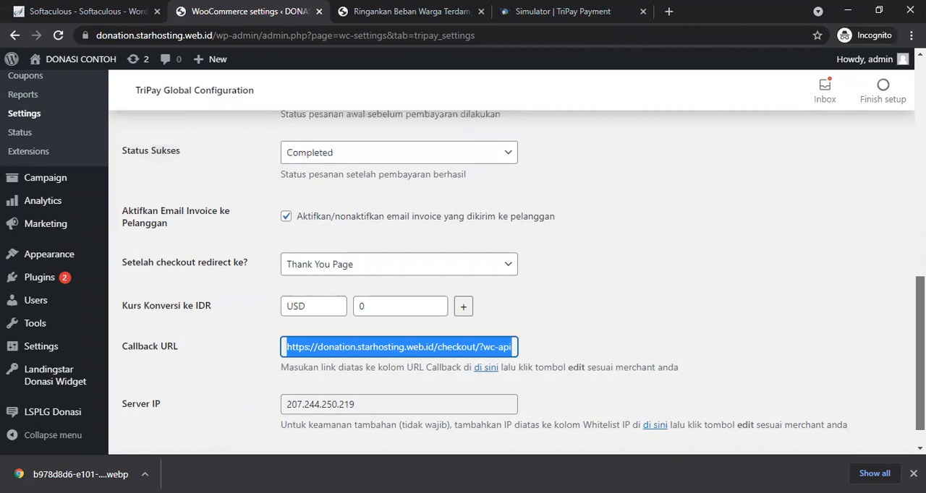
{"action": "scroll", "coordinate": [510, 282], "scroll_direction": "up", "scroll_amount": 4}
{"action": "scroll", "coordinate": [510, 282], "scroll_direction": "down", "scroll_amount": 4}
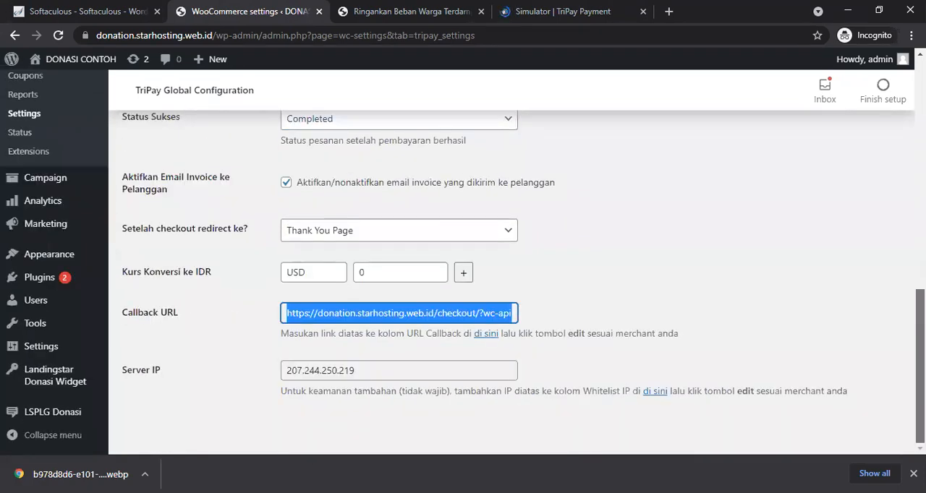
{"action": "scroll", "coordinate": [510, 283], "scroll_direction": "up", "scroll_amount": 2}
{"action": "scroll", "coordinate": [511, 283], "scroll_direction": "down", "scroll_amount": 2}
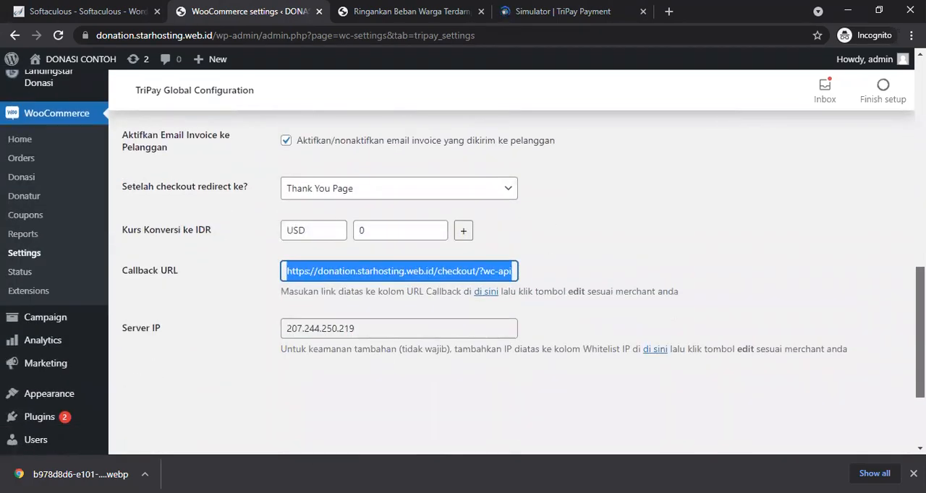
Step: Save the TriPay Global Configuration settings
{"action": "scroll", "coordinate": [510, 282], "scroll_direction": "up", "scroll_amount": 1}
{"action": "scroll", "coordinate": [511, 282], "scroll_direction": "up", "scroll_amount": 10}
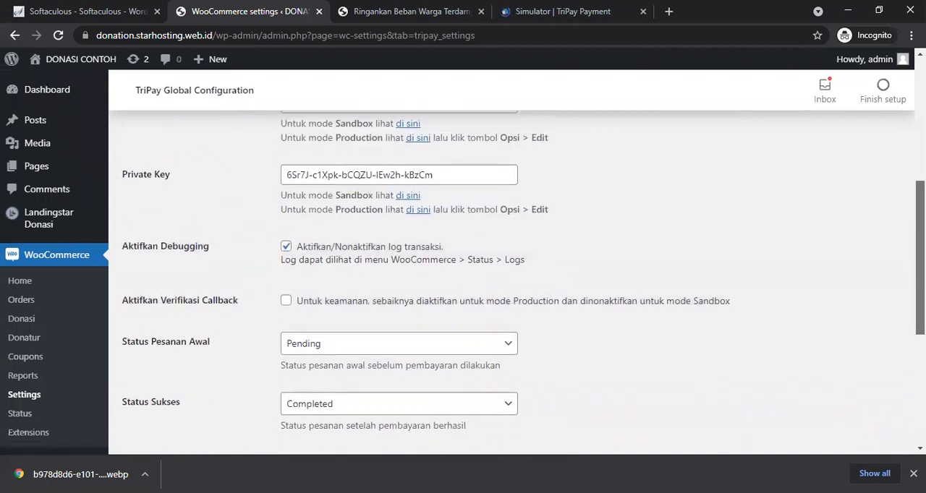
{"action": "scroll", "coordinate": [511, 282], "scroll_direction": "up", "scroll_amount": 3}
{"action": "scroll", "coordinate": [511, 282], "scroll_direction": "down", "scroll_amount": 2}
{"action": "scroll", "coordinate": [510, 282], "scroll_direction": "down", "scroll_amount": 4}
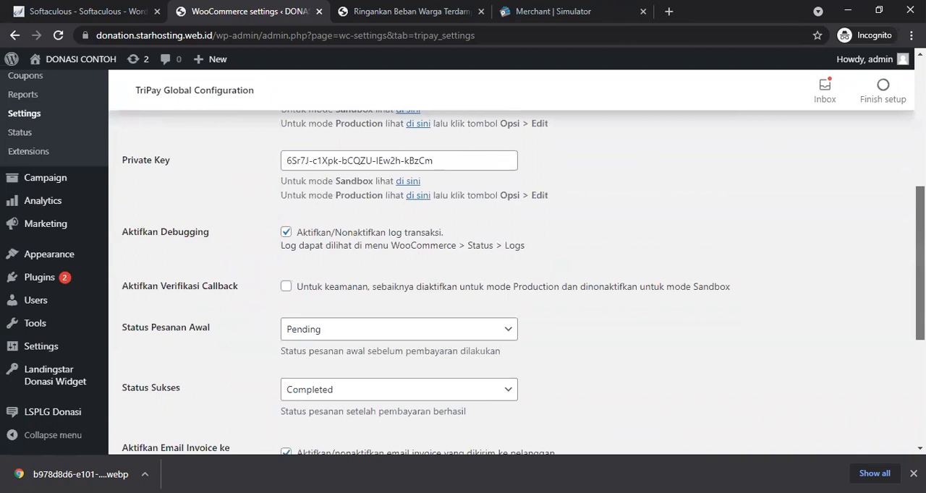
{"action": "scroll", "coordinate": [633, 275], "scroll_direction": "down", "scroll_amount": 5}
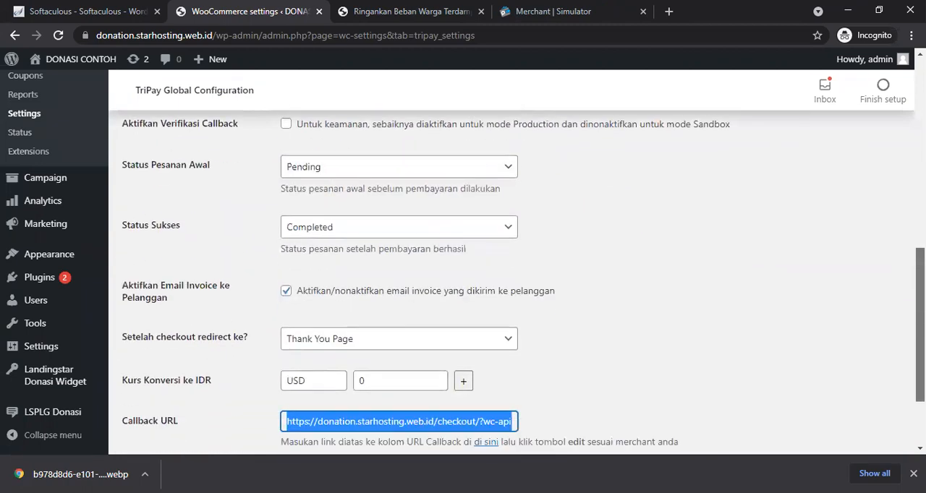
{"action": "left_click", "coordinate": [477, 324]}
{"action": "left_click", "coordinate": [477, 327]}
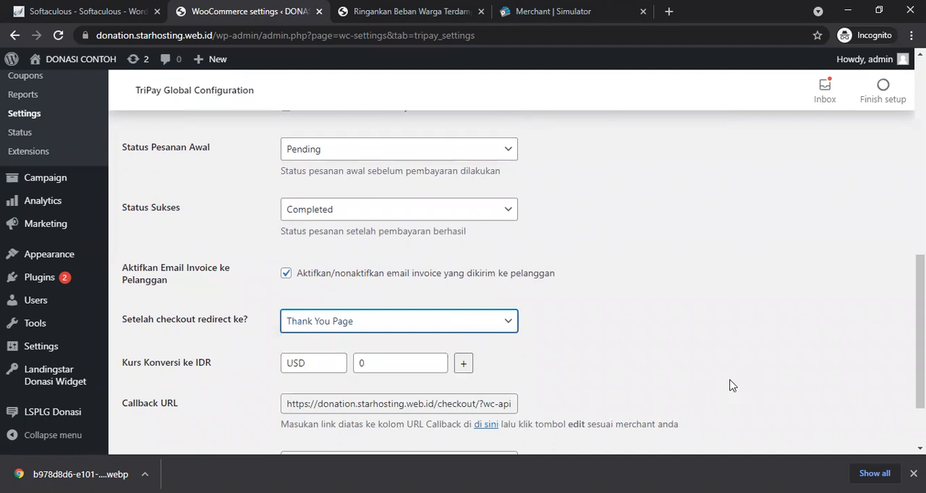
{"action": "scroll", "coordinate": [919, 340], "scroll_direction": "down", "scroll_amount": 2}
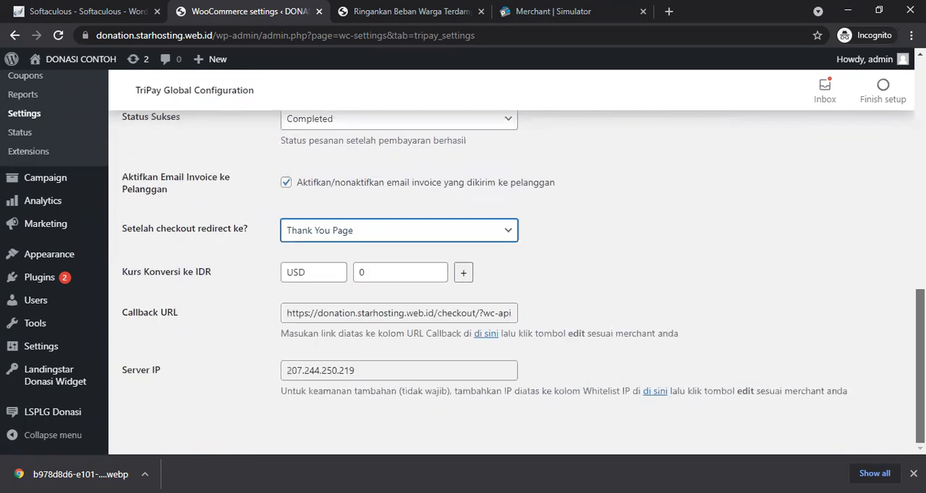
{"action": "scroll", "coordinate": [919, 340], "scroll_direction": "up", "scroll_amount": 6}
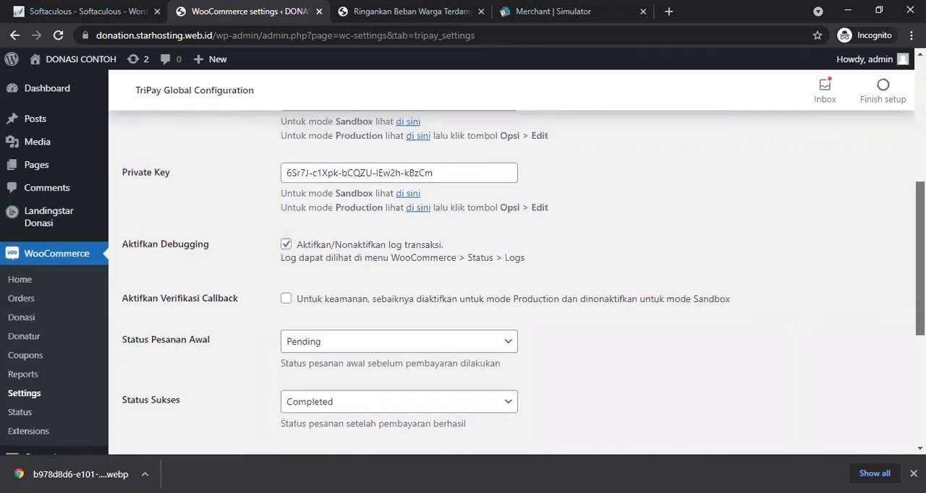
{"action": "scroll", "coordinate": [897, 217], "scroll_direction": "up", "scroll_amount": 3}
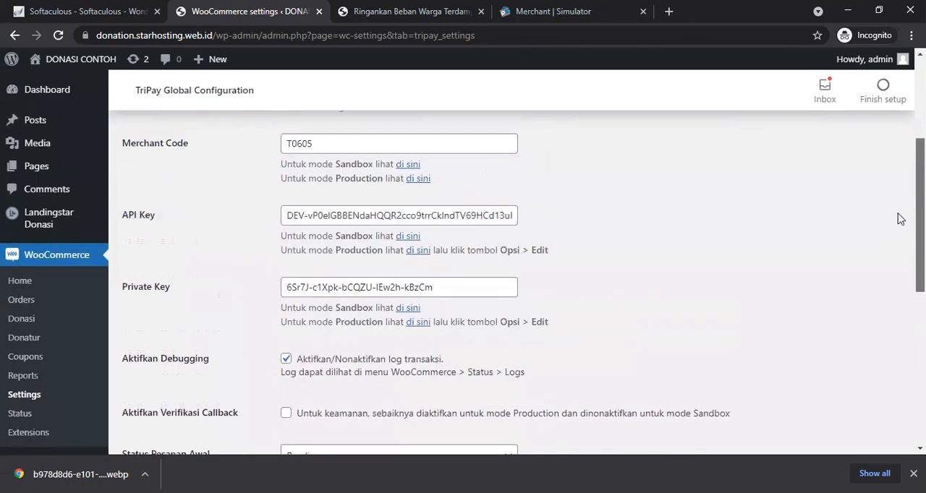
{"action": "scroll", "coordinate": [895, 170], "scroll_direction": "up", "scroll_amount": 2}
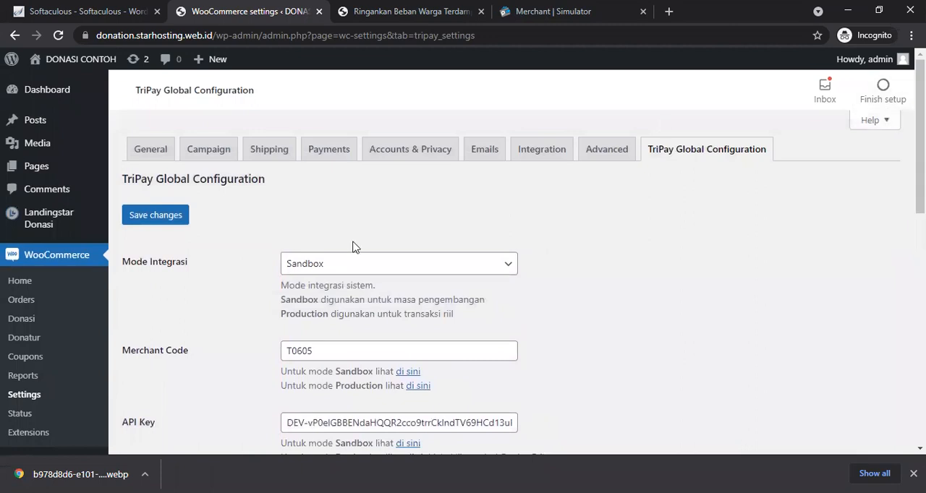
{"action": "left_click", "coordinate": [174, 223]}
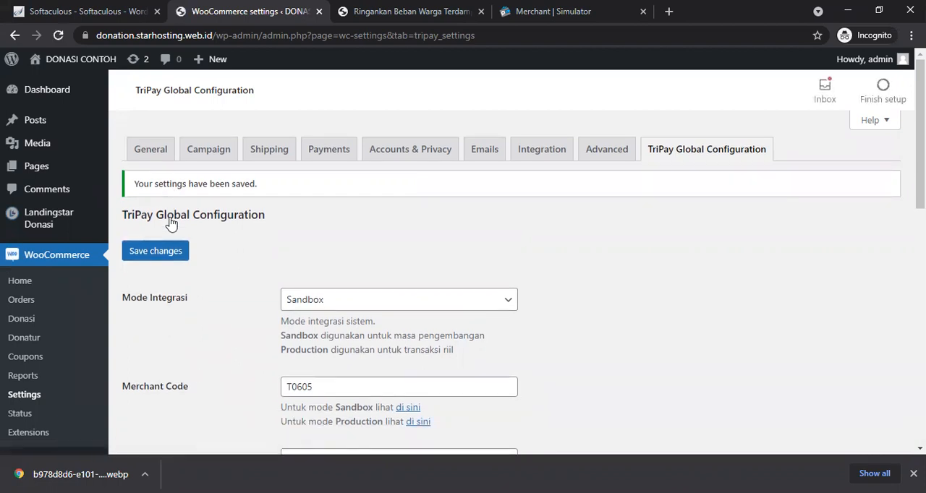
Step: Open the payment methods and enable the TriPay Alfamart, Alfamidi, BNI VA and BRI VA gateways
{"action": "left_click", "coordinate": [337, 156]}
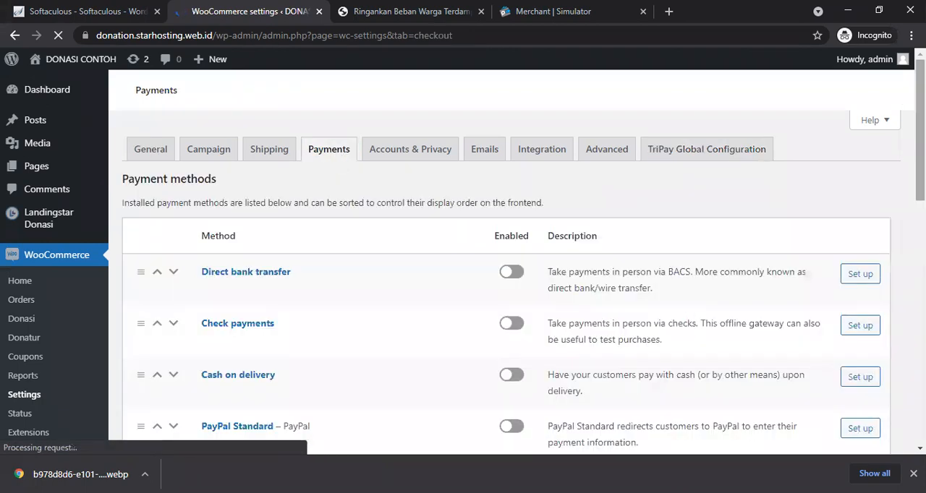
{"action": "scroll", "coordinate": [463, 261], "scroll_direction": "down", "scroll_amount": 4}
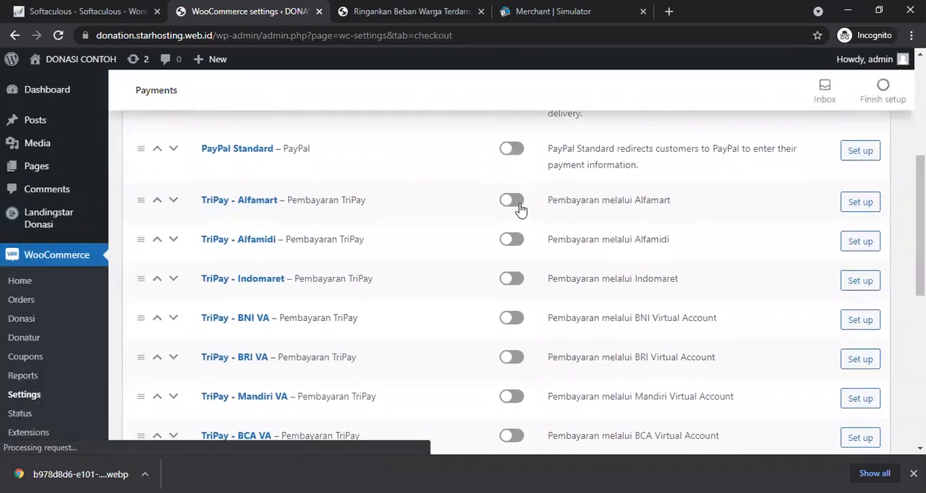
{"action": "left_click", "coordinate": [516, 244]}
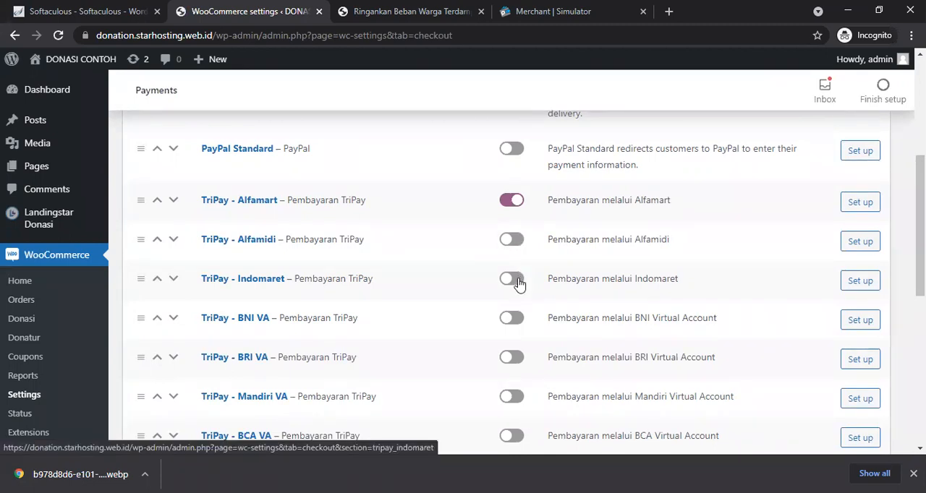
{"action": "left_click", "coordinate": [515, 241]}
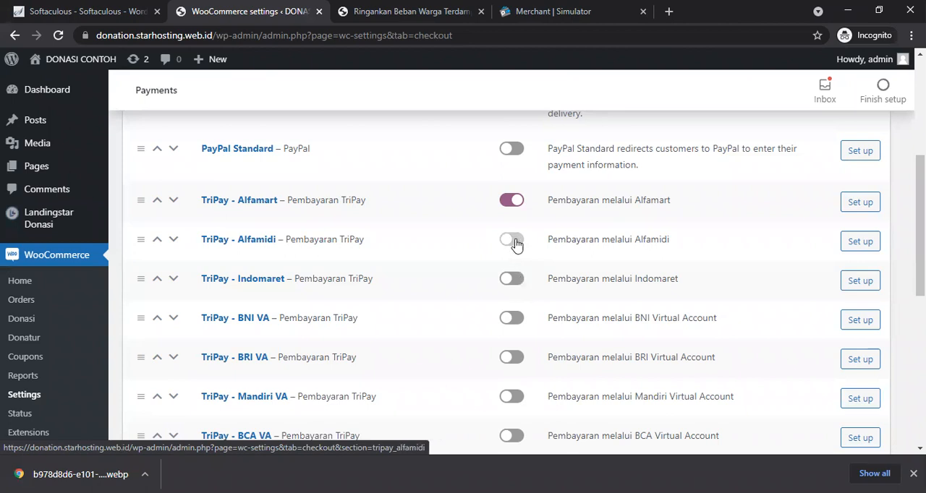
{"action": "left_click", "coordinate": [513, 318]}
{"action": "left_click", "coordinate": [512, 358]}
{"action": "scroll", "coordinate": [515, 354], "scroll_direction": "down", "scroll_amount": 2}
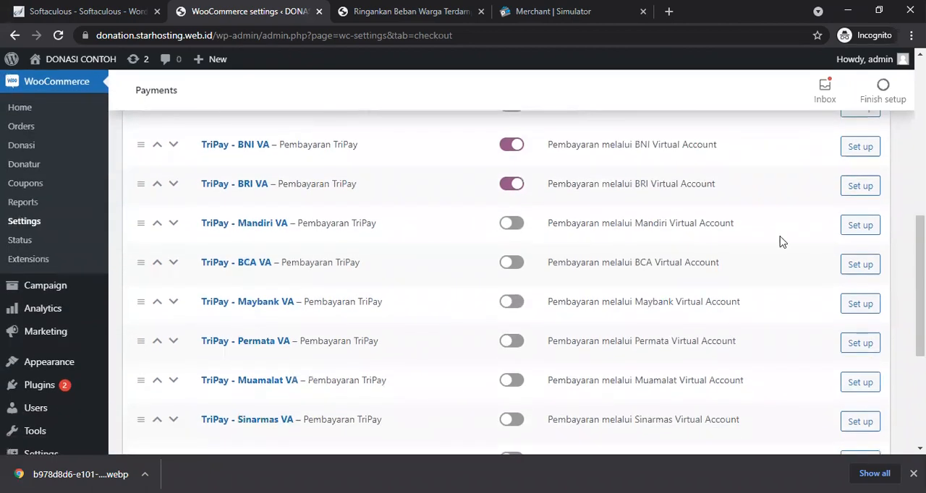
Step: Enable the TriPay BCA VA, Mandiri VA, QRIS and Kartu Kredit gateways and save the payment settings
{"action": "left_click", "coordinate": [512, 263]}
{"action": "left_click", "coordinate": [520, 226]}
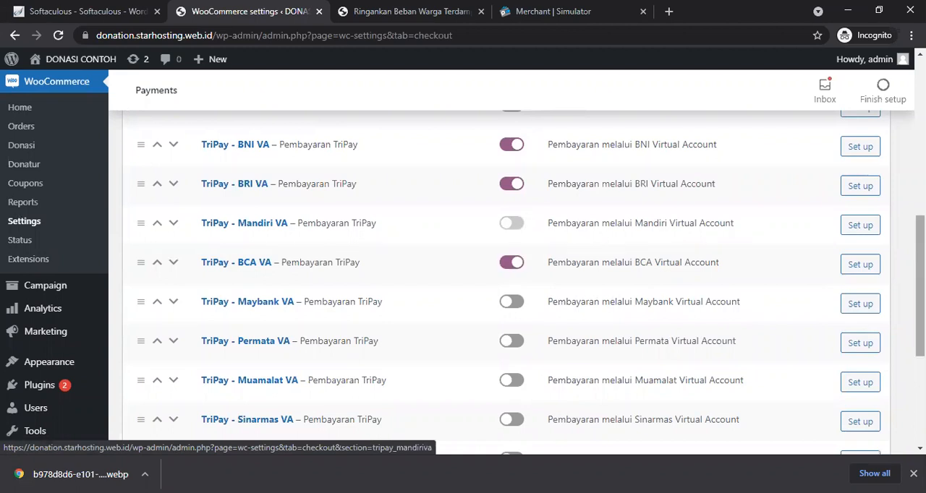
{"action": "scroll", "coordinate": [543, 314], "scroll_direction": "down", "scroll_amount": 3}
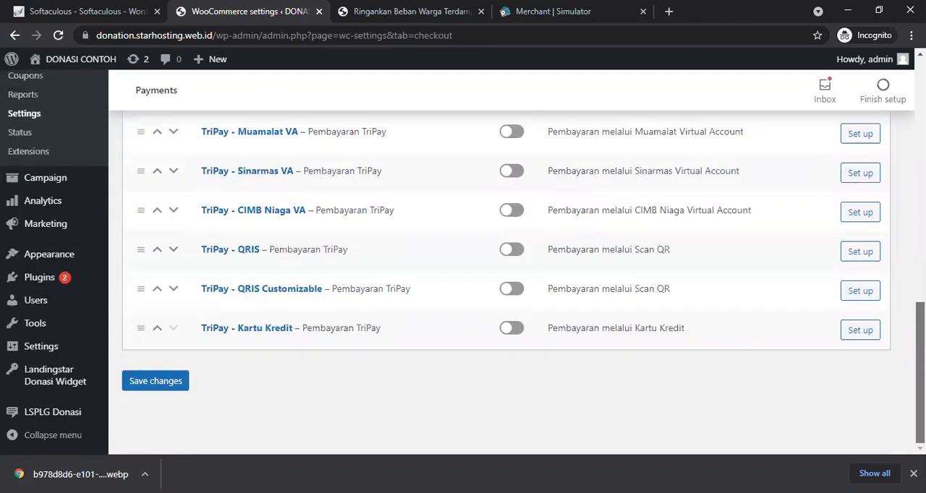
{"action": "left_click", "coordinate": [511, 251]}
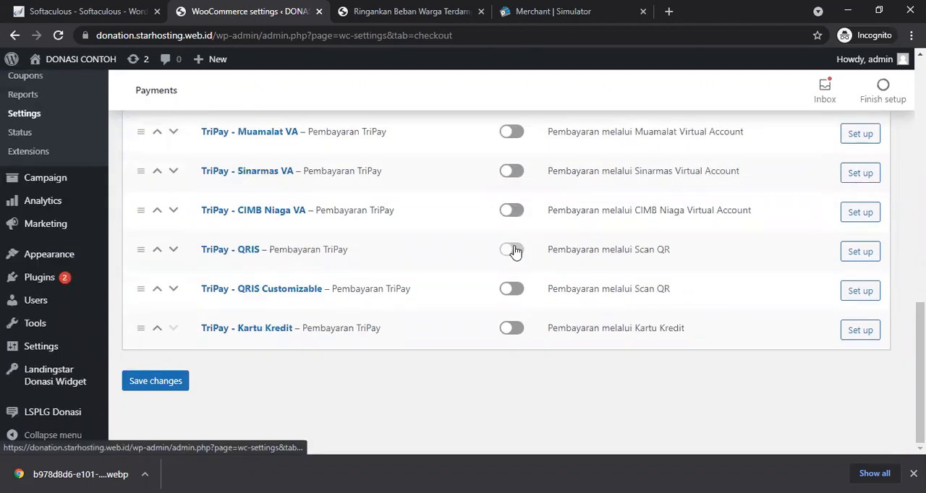
{"action": "left_click", "coordinate": [515, 332]}
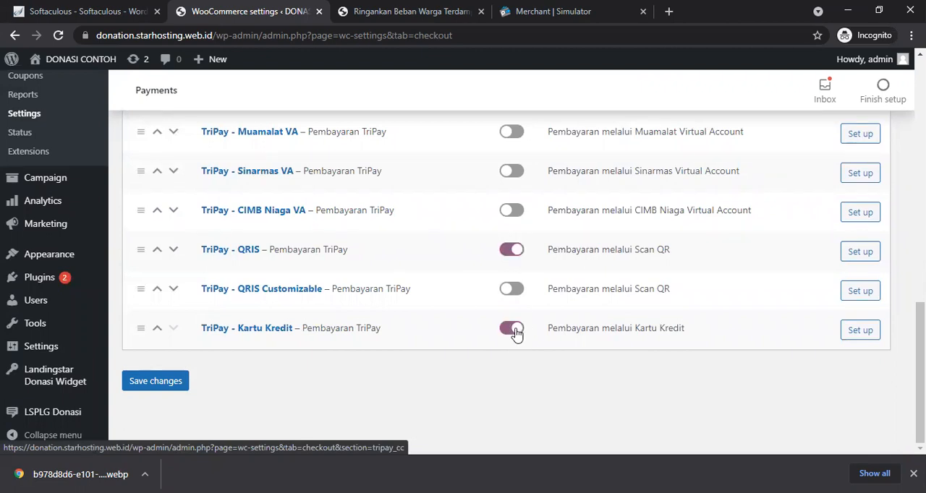
{"action": "left_click", "coordinate": [165, 382]}
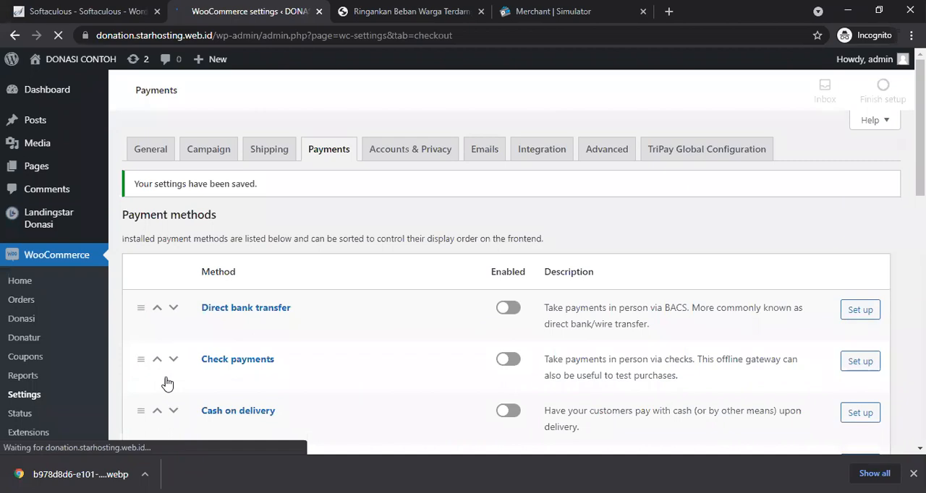
Step: Open the General settings and disable the use of coupon codes
{"action": "left_click", "coordinate": [144, 152]}
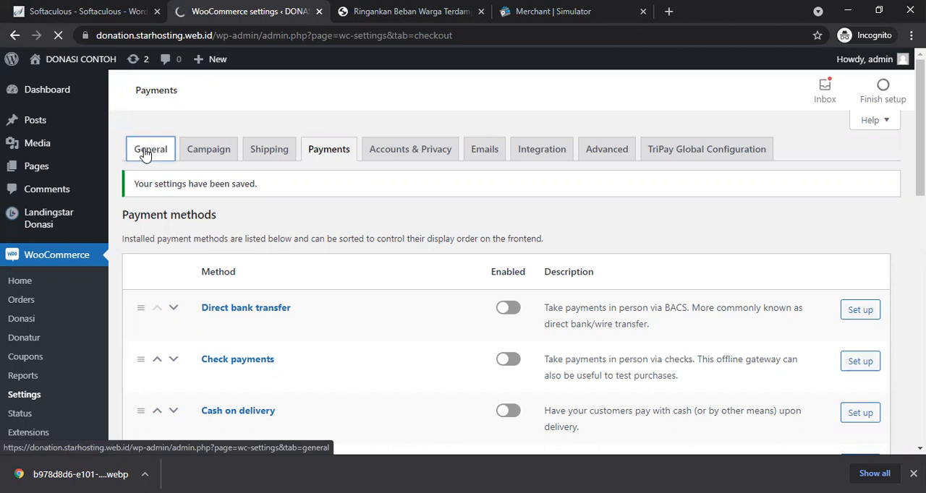
{"action": "left_click", "coordinate": [145, 154]}
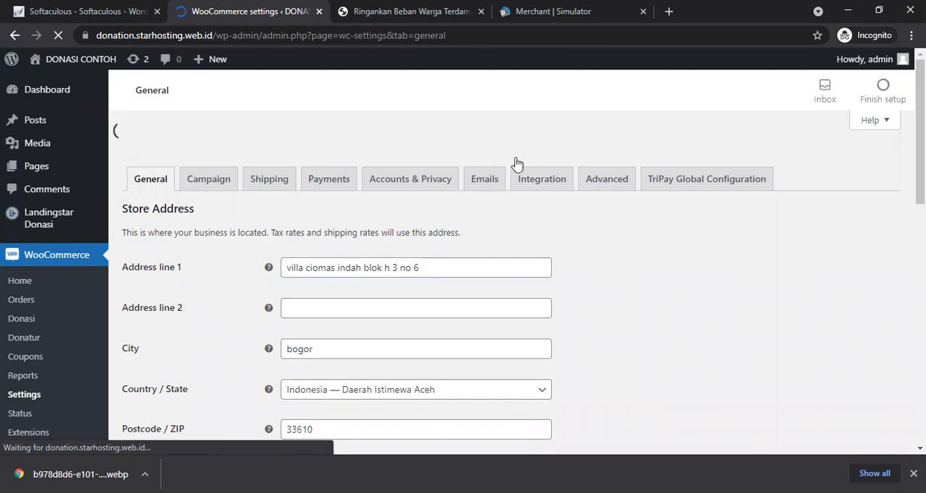
{"action": "scroll", "coordinate": [463, 260], "scroll_direction": "down", "scroll_amount": 4}
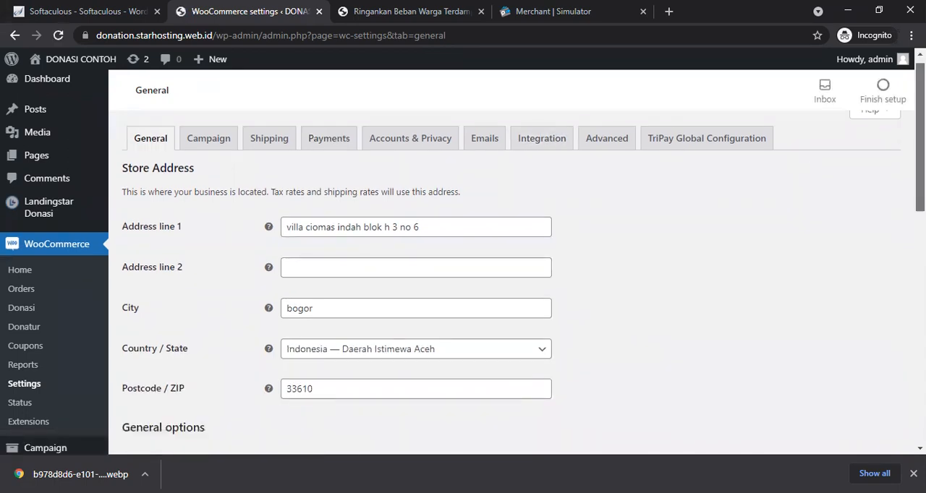
{"action": "left_click_drag", "start_coordinate": [920, 251], "coordinate": [920, 254]}
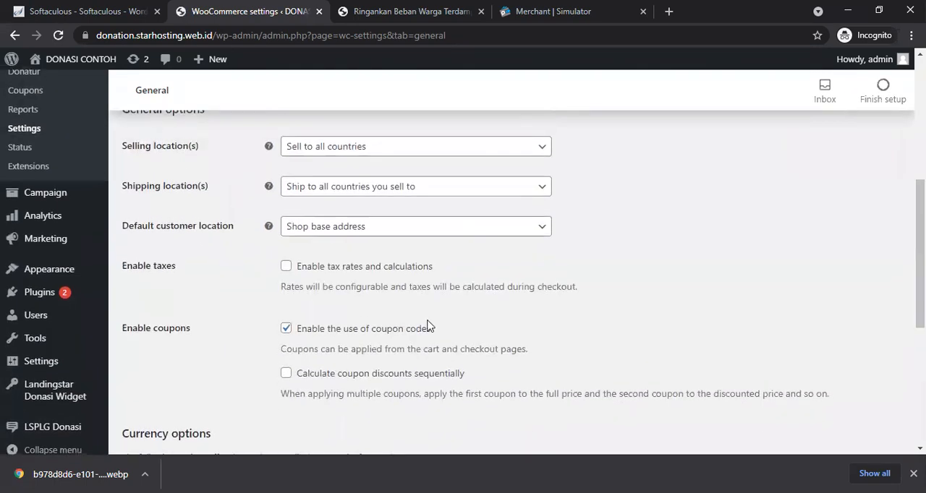
{"action": "left_click", "coordinate": [286, 330]}
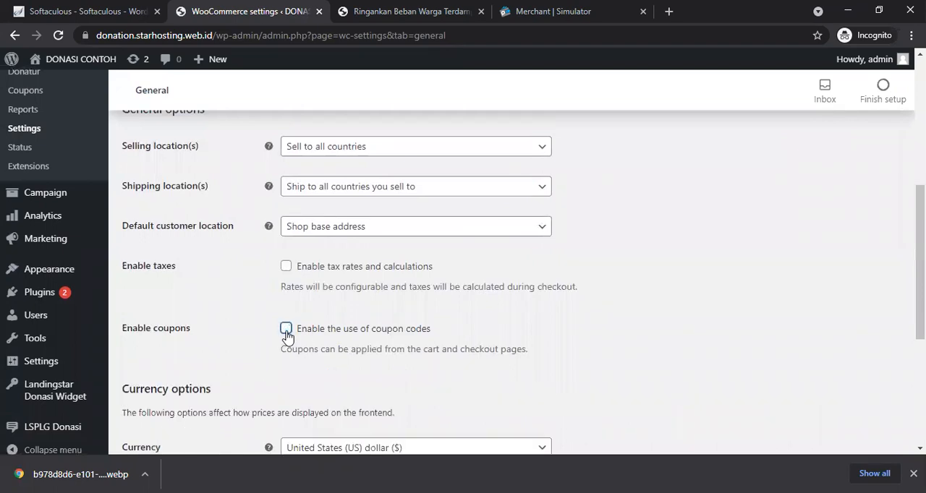
Step: Set the number of decimals to 2, the thousand separator to a comma and the decimal separator to a period
{"action": "scroll", "coordinate": [463, 289], "scroll_direction": "down", "scroll_amount": 3}
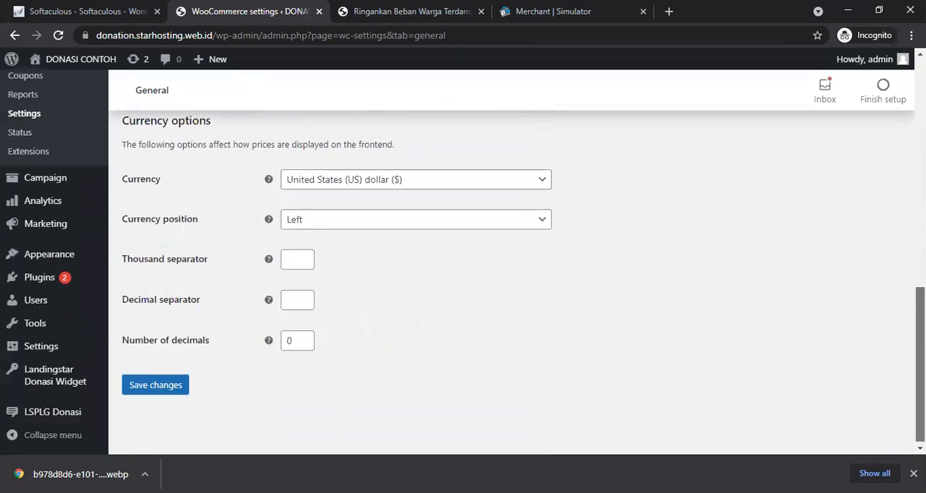
{"action": "scroll", "coordinate": [463, 289], "scroll_direction": "up", "scroll_amount": 1}
{"action": "scroll", "coordinate": [463, 289], "scroll_direction": "down", "scroll_amount": 1}
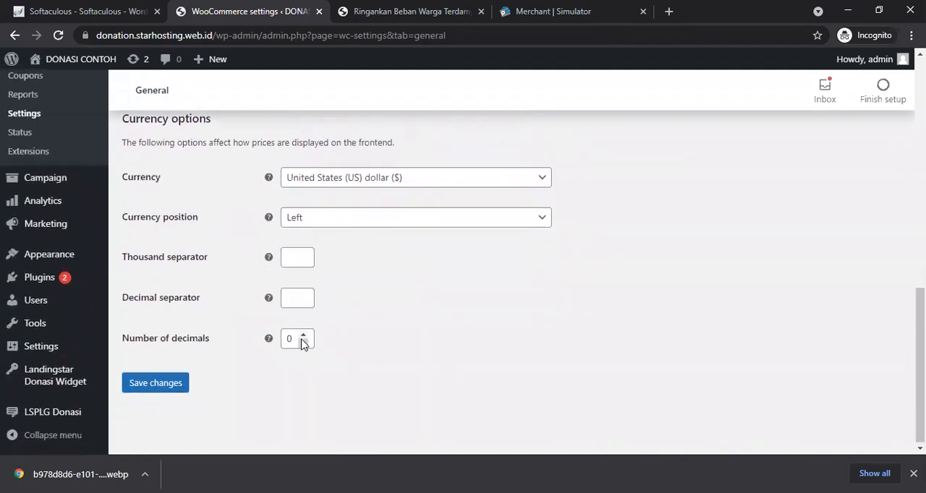
{"action": "left_click", "coordinate": [297, 342]}
{"action": "key", "text": "BackSpace"}
{"action": "type", "text": "2"}
{"action": "left_click", "coordinate": [297, 258]}
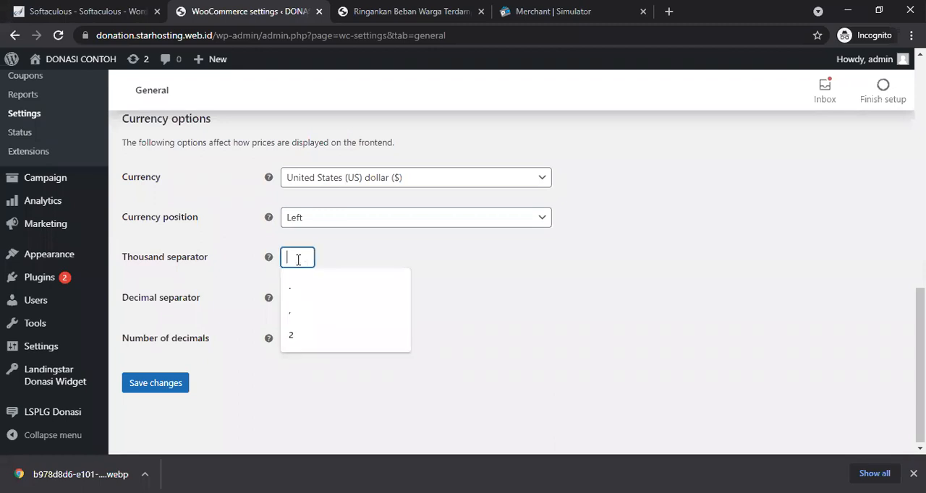
{"action": "type", "text": ","}
{"action": "key", "text": "Tab"}
{"action": "type", "text": "."}
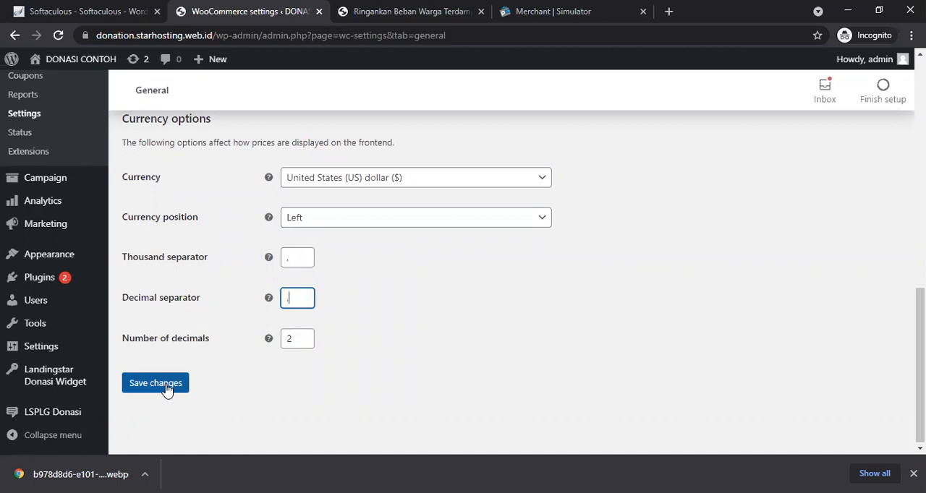
Step: Set the store currency to Indonesian rupiah (Rp) and save the general settings
{"action": "left_click", "coordinate": [387, 183]}
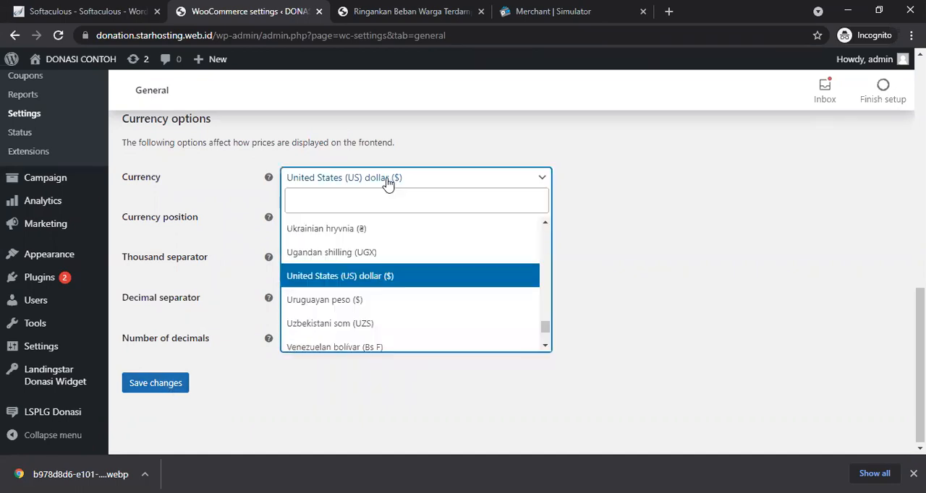
{"action": "type", "text": "ind"}
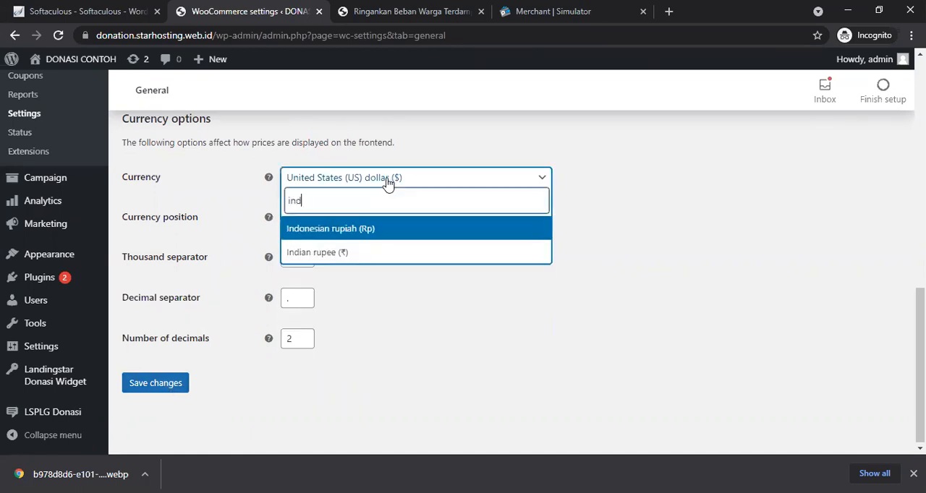
{"action": "left_click", "coordinate": [360, 229]}
{"action": "left_click", "coordinate": [169, 385]}
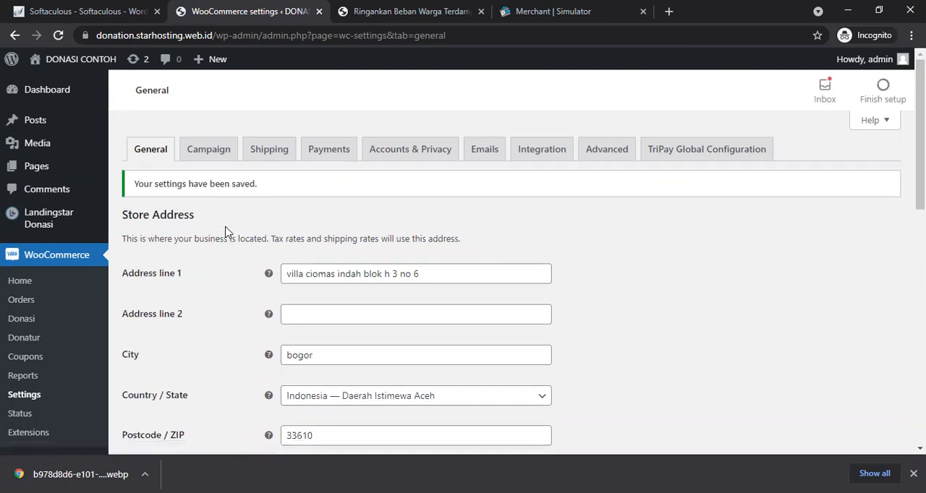
Step: In the Campaign settings, enable redirecting to the cart page after adding and disable AJAX add-to-cart buttons on archives
{"action": "left_click", "coordinate": [208, 152]}
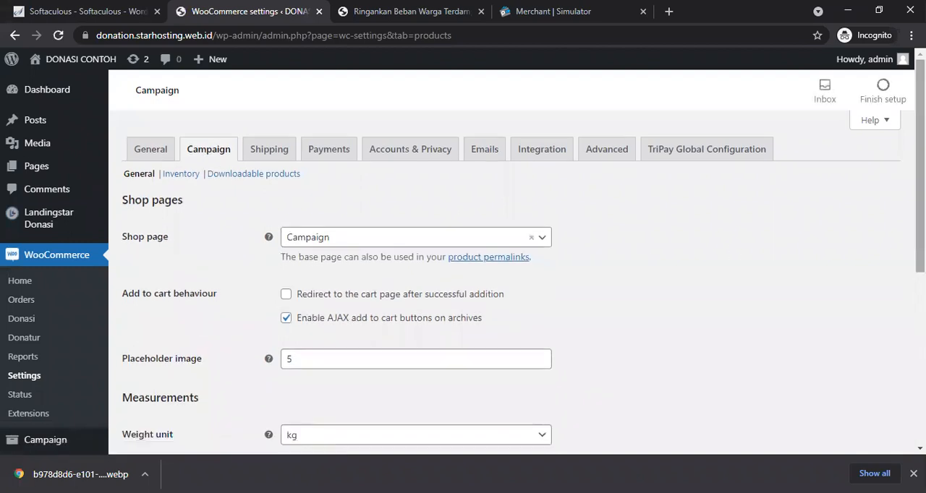
{"action": "scroll", "coordinate": [469, 249], "scroll_direction": "down", "scroll_amount": 1}
{"action": "left_click", "coordinate": [344, 209]}
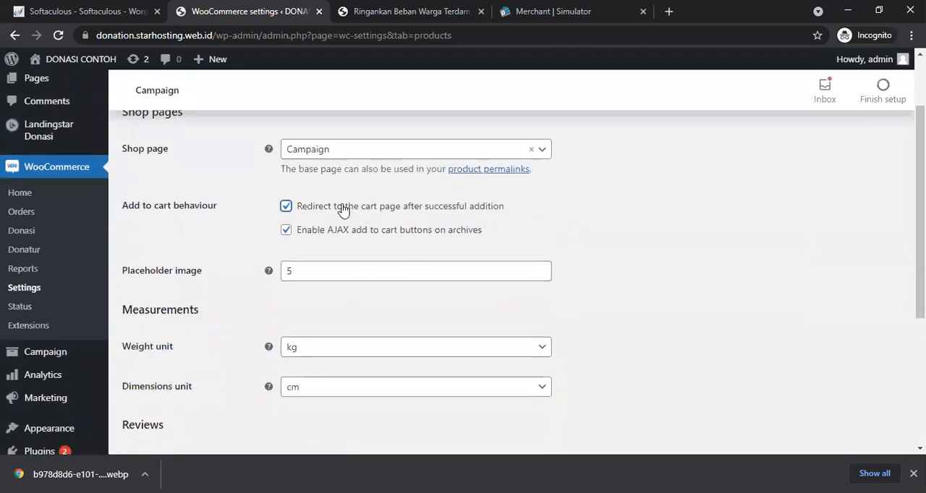
{"action": "left_click", "coordinate": [287, 233]}
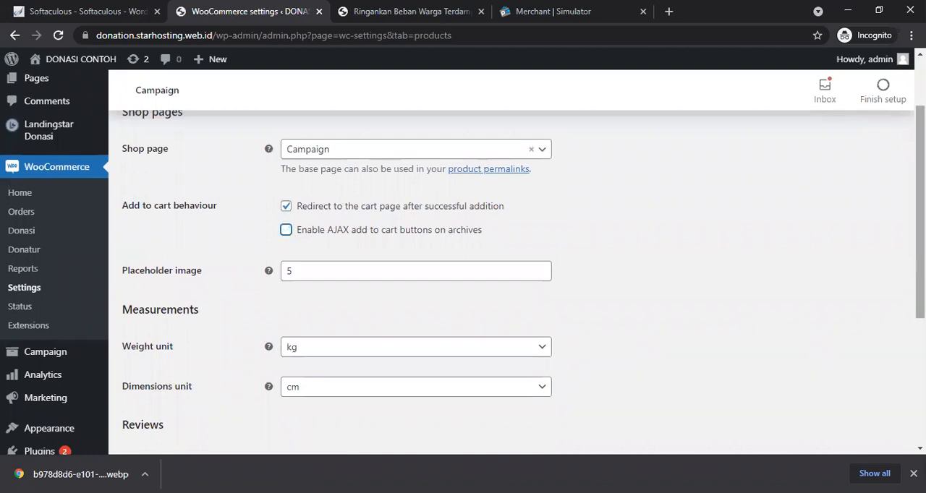
{"action": "scroll", "coordinate": [919, 217], "scroll_direction": "down", "scroll_amount": 3}
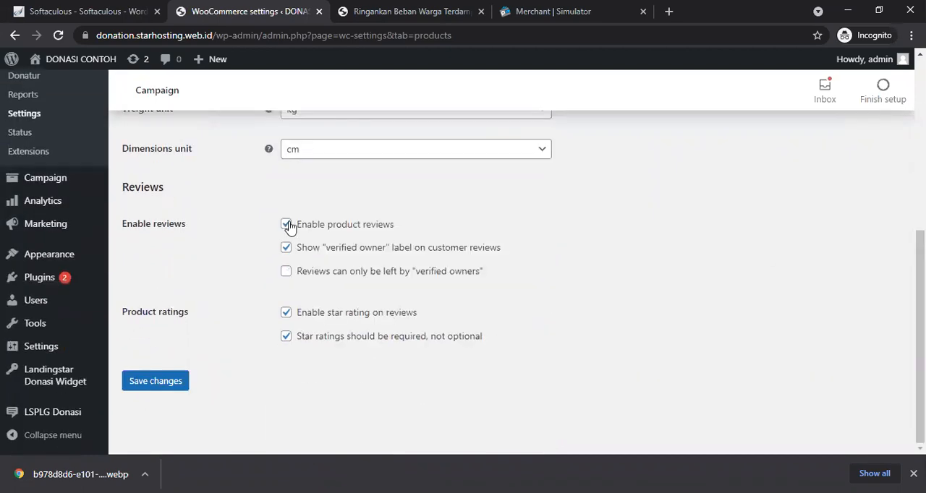
Step: Disable product reviews and save the Campaign settings
{"action": "left_click", "coordinate": [286, 224]}
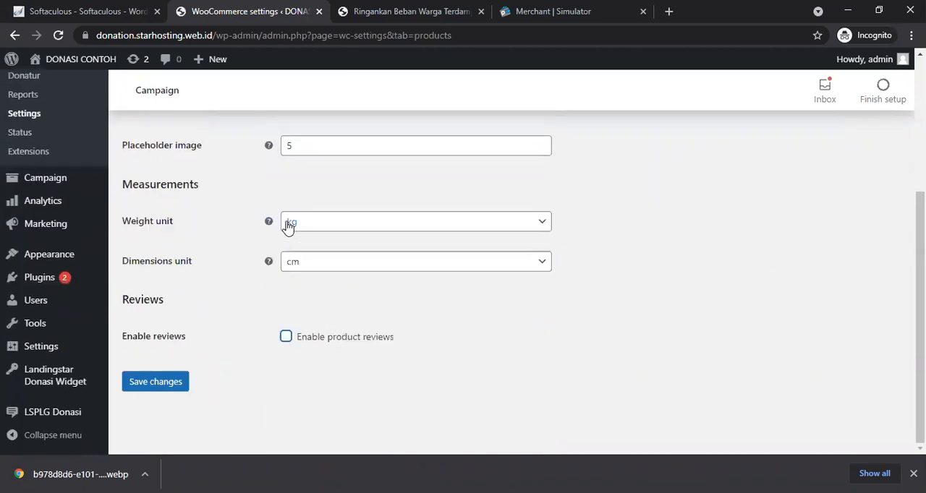
{"action": "left_click", "coordinate": [164, 386]}
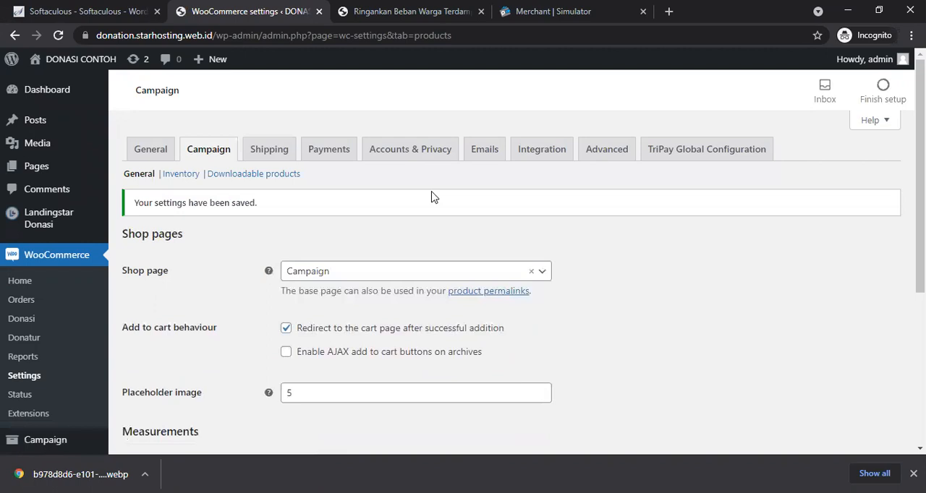
Step: Reload the campaign page in its tab and close the TriPay simulator tab
{"action": "left_click", "coordinate": [413, 14]}
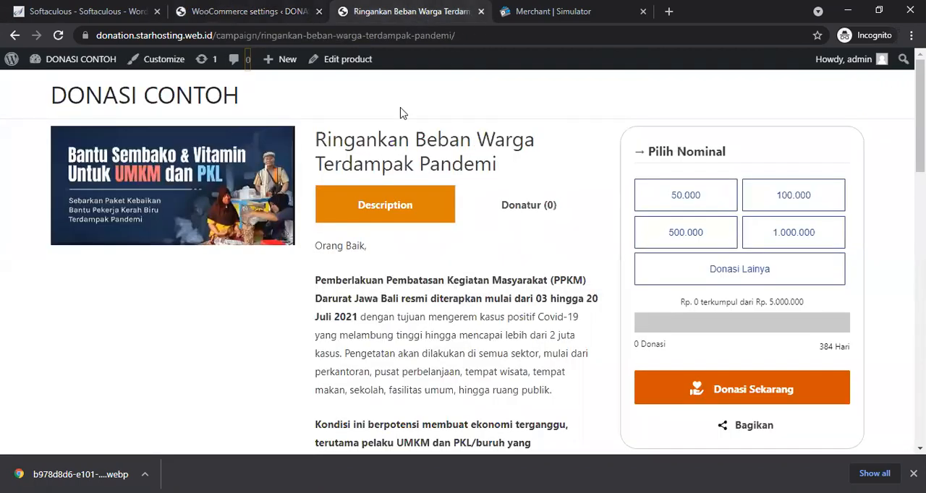
{"action": "left_click", "coordinate": [409, 34]}
{"action": "key", "text": "Return"}
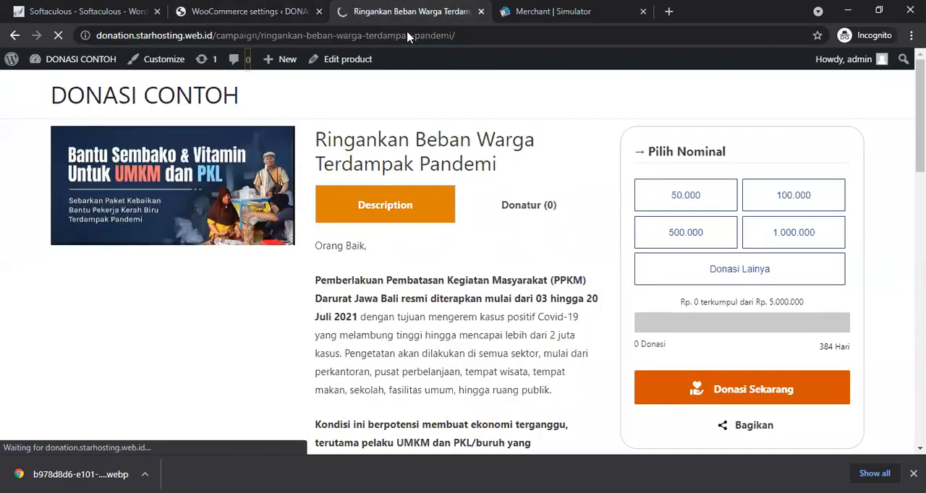
{"action": "left_click", "coordinate": [643, 12]}
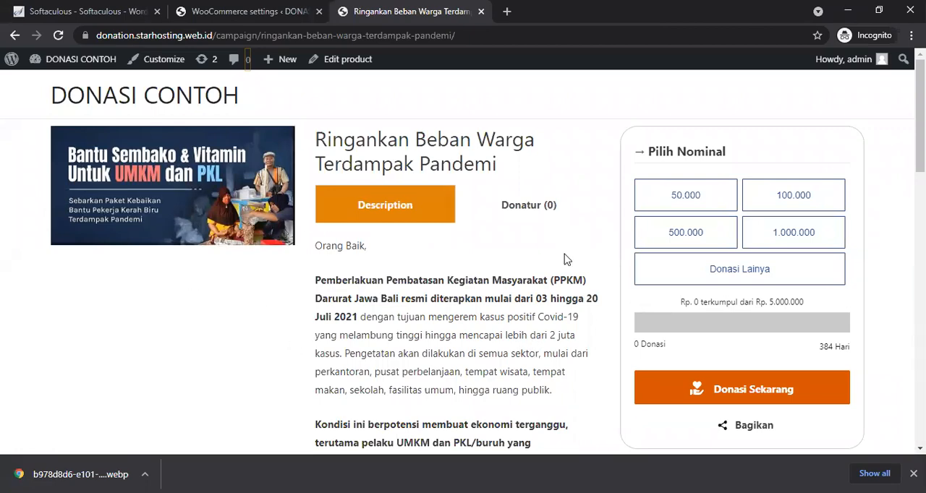
Step: Choose the 500.000 donation nominal on the campaign page and start donating
{"action": "scroll", "coordinate": [567, 256], "scroll_direction": "down", "scroll_amount": 5}
{"action": "scroll", "coordinate": [568, 257], "scroll_direction": "down", "scroll_amount": 5}
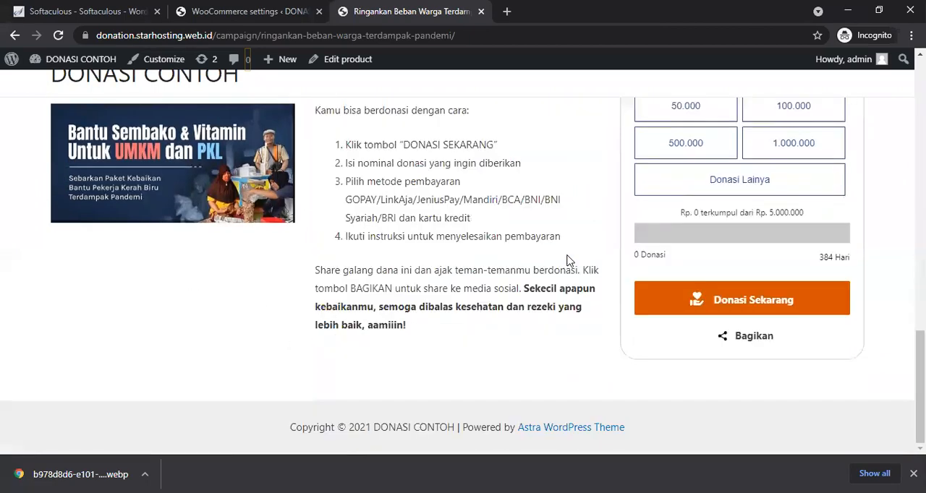
{"action": "scroll", "coordinate": [568, 259], "scroll_direction": "up", "scroll_amount": 10}
{"action": "left_click", "coordinate": [678, 242]}
{"action": "left_click", "coordinate": [714, 397]}
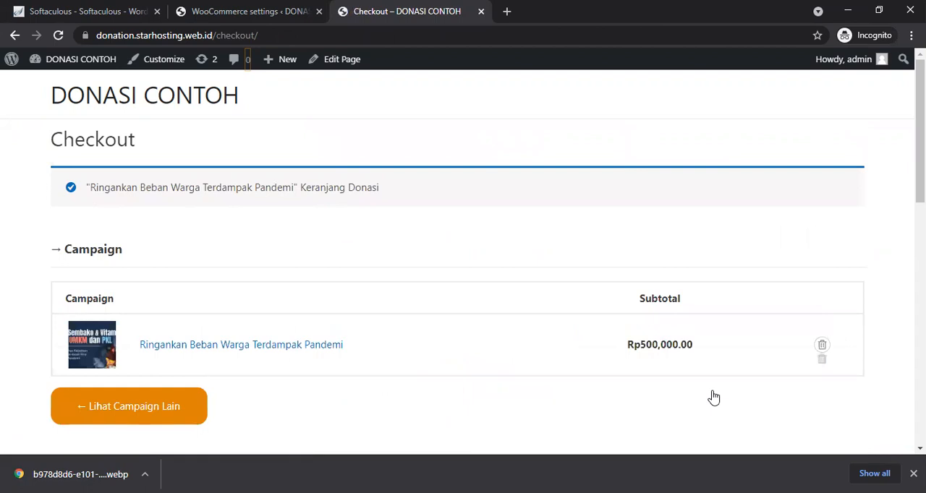
Step: Try the checkout payment options, ending with BCA Virtual Account selected
{"action": "scroll", "coordinate": [713, 397], "scroll_direction": "down", "scroll_amount": 5}
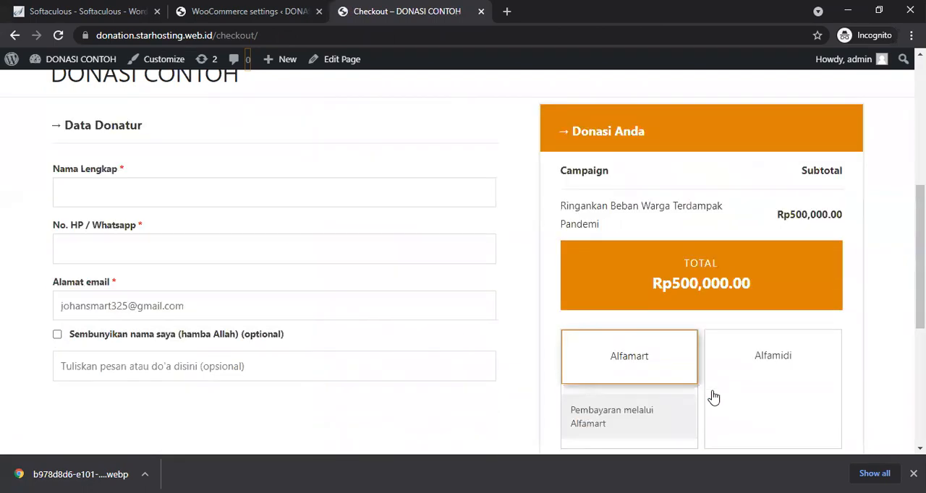
{"action": "scroll", "coordinate": [714, 397], "scroll_direction": "down", "scroll_amount": 5}
{"action": "scroll", "coordinate": [713, 397], "scroll_direction": "up", "scroll_amount": 5}
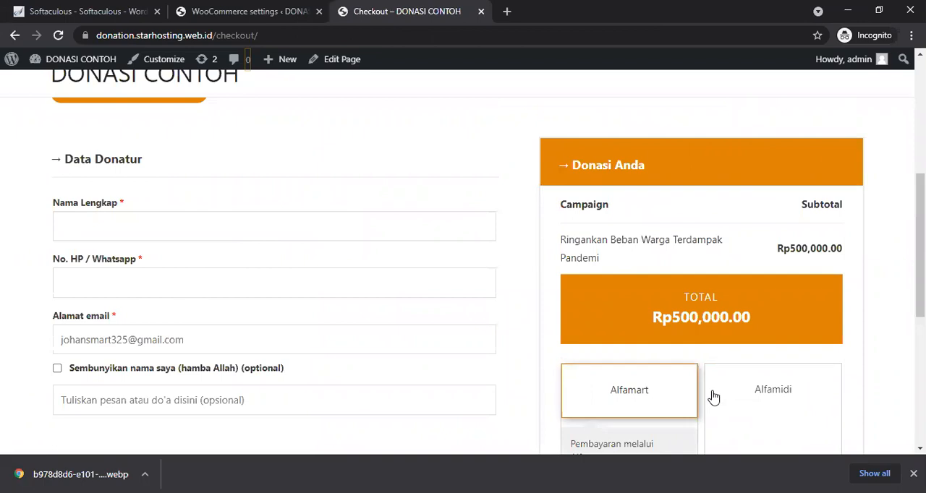
{"action": "scroll", "coordinate": [714, 397], "scroll_direction": "down", "scroll_amount": 5}
{"action": "scroll", "coordinate": [714, 397], "scroll_direction": "up", "scroll_amount": 5}
{"action": "left_click", "coordinate": [762, 389]}
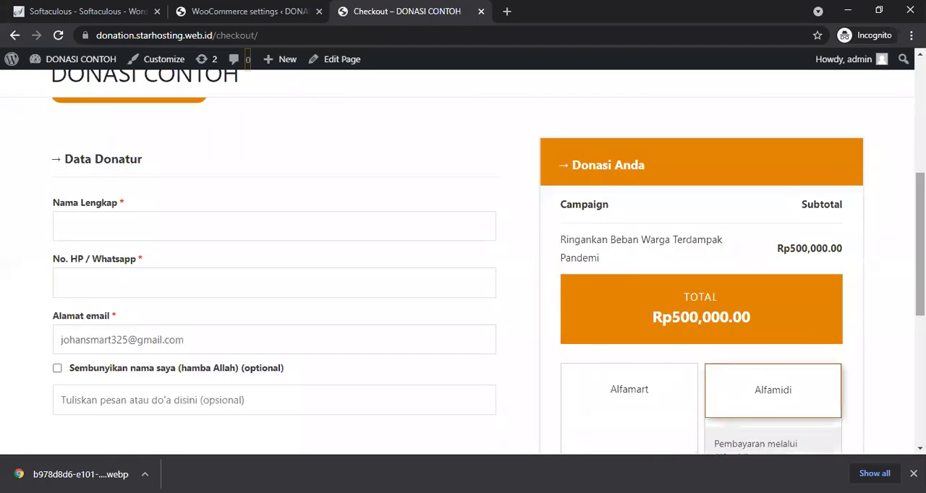
{"action": "scroll", "coordinate": [762, 389], "scroll_direction": "down", "scroll_amount": 3}
{"action": "left_click", "coordinate": [754, 250]}
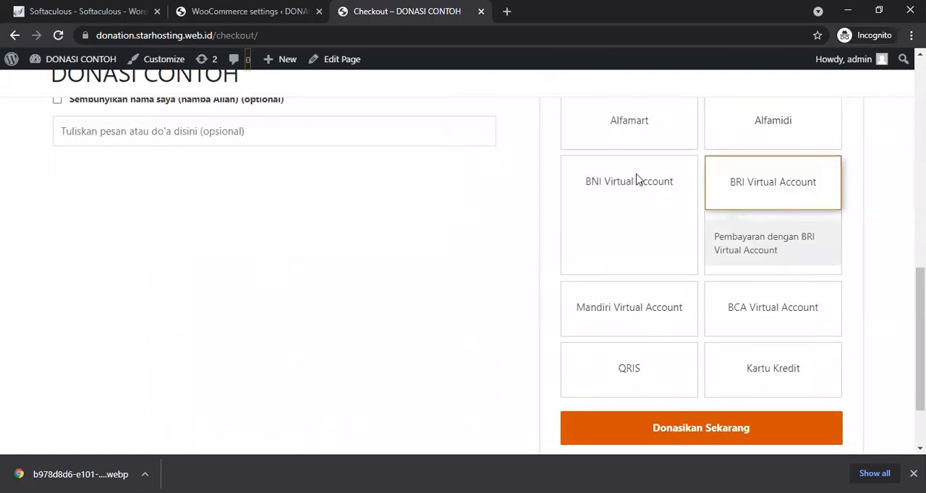
{"action": "left_click", "coordinate": [637, 180]}
{"action": "left_click", "coordinate": [627, 311]}
{"action": "left_click", "coordinate": [765, 262]}
{"action": "scroll", "coordinate": [765, 262], "scroll_direction": "up", "scroll_amount": 6}
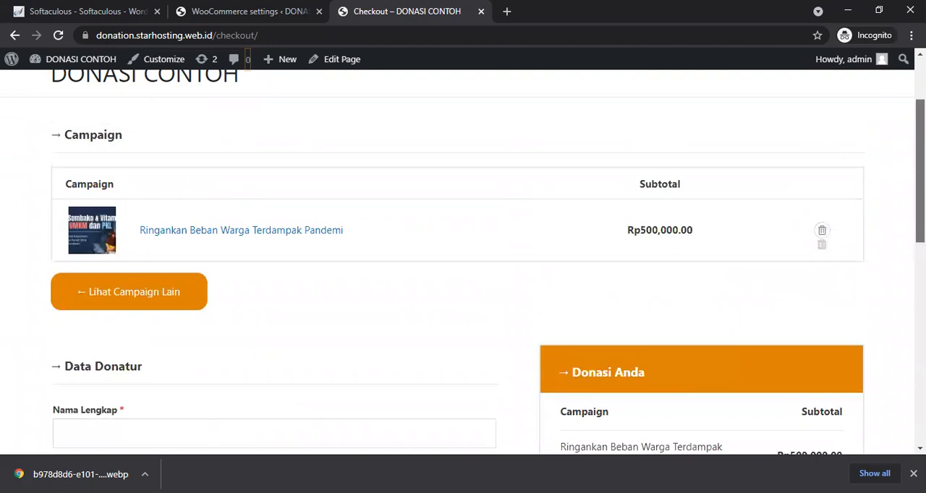
{"action": "scroll", "coordinate": [765, 262], "scroll_direction": "down", "scroll_amount": 2}
Step: Fill in the donor's full name, phone number and e-mail from a saved autofill entry
{"action": "left_click", "coordinate": [338, 273]}
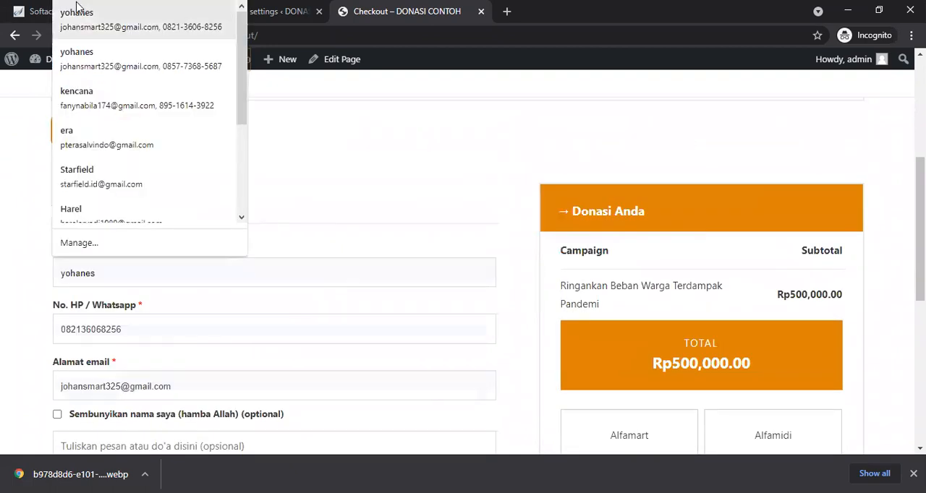
{"action": "left_click", "coordinate": [79, 33]}
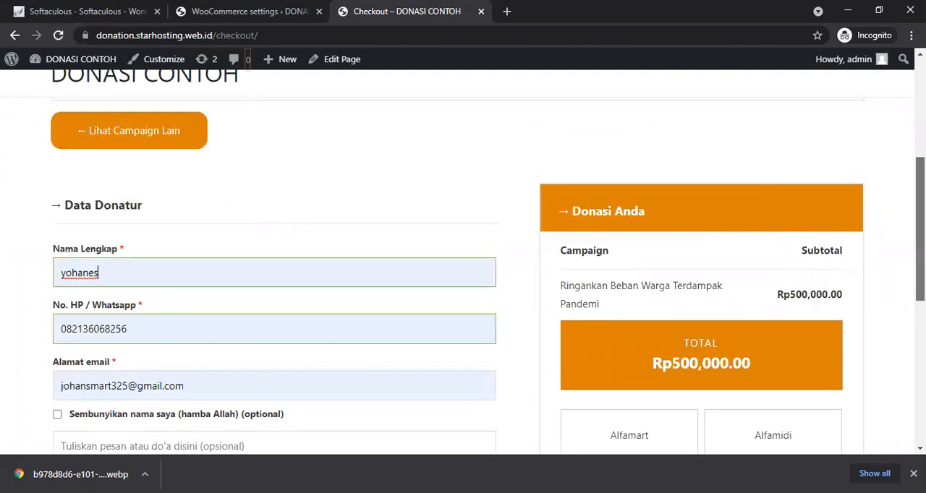
Step: Review the completed checkout form and the selected payment method
{"action": "scroll", "coordinate": [455, 198], "scroll_direction": "down", "scroll_amount": 3}
{"action": "scroll", "coordinate": [463, 275], "scroll_direction": "down", "scroll_amount": 2}
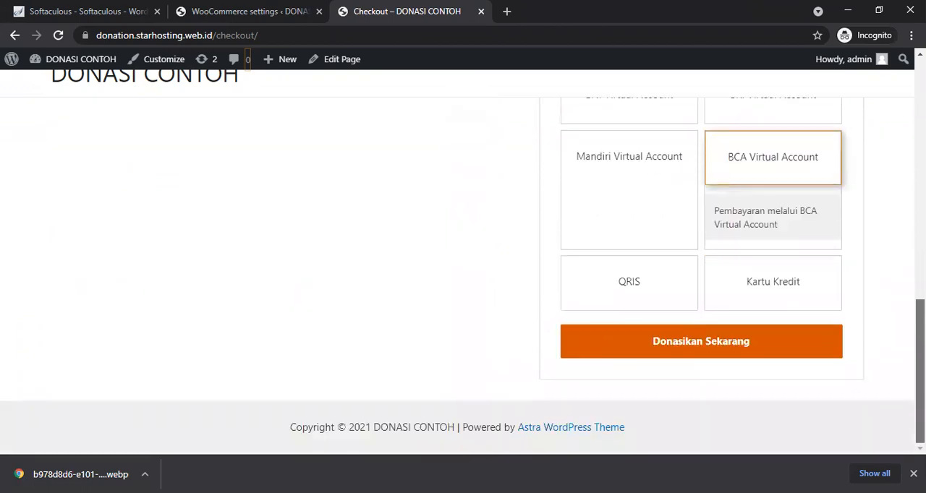
{"action": "scroll", "coordinate": [463, 274], "scroll_direction": "up", "scroll_amount": 5}
{"action": "scroll", "coordinate": [463, 275], "scroll_direction": "down", "scroll_amount": 5}
{"action": "scroll", "coordinate": [463, 274], "scroll_direction": "up", "scroll_amount": 1}
{"action": "scroll", "coordinate": [463, 275], "scroll_direction": "up", "scroll_amount": 1}
{"action": "scroll", "coordinate": [462, 275], "scroll_direction": "down", "scroll_amount": 3}
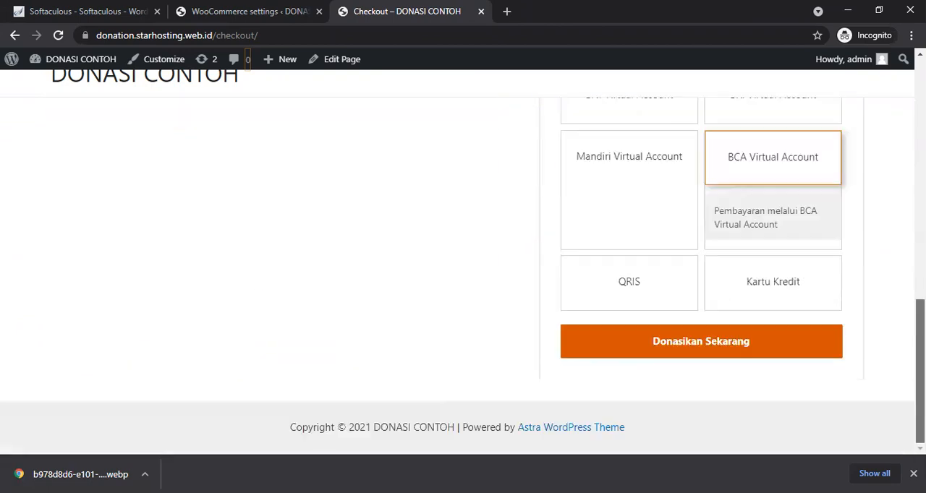
{"action": "scroll", "coordinate": [463, 275], "scroll_direction": "up", "scroll_amount": 10}
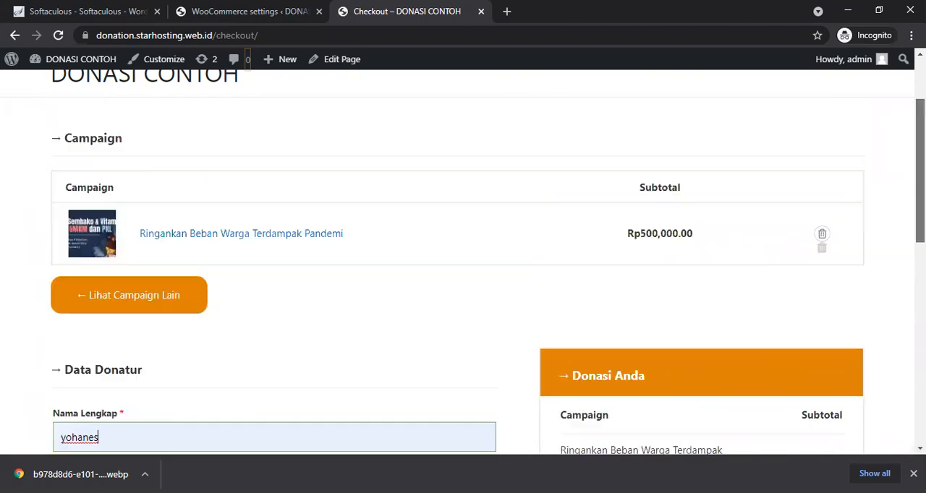
{"action": "scroll", "coordinate": [463, 275], "scroll_direction": "down", "scroll_amount": 5}
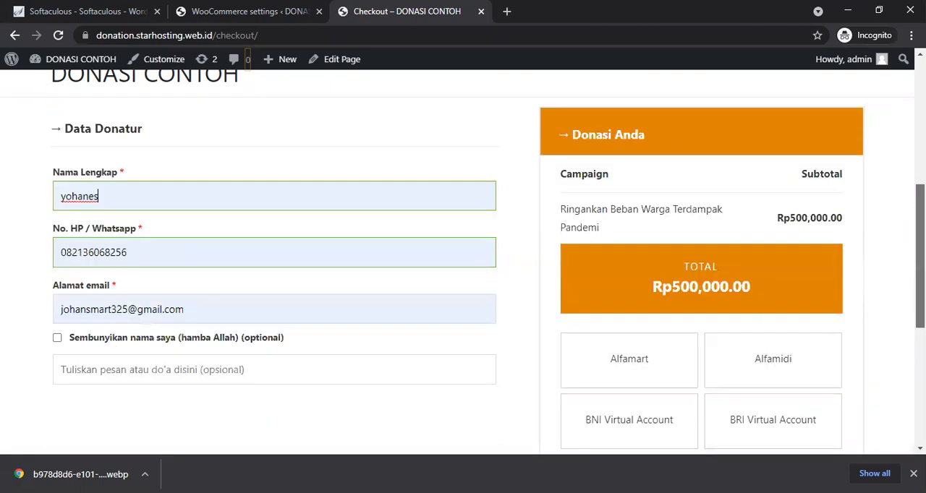
{"action": "scroll", "coordinate": [463, 275], "scroll_direction": "down", "scroll_amount": 4}
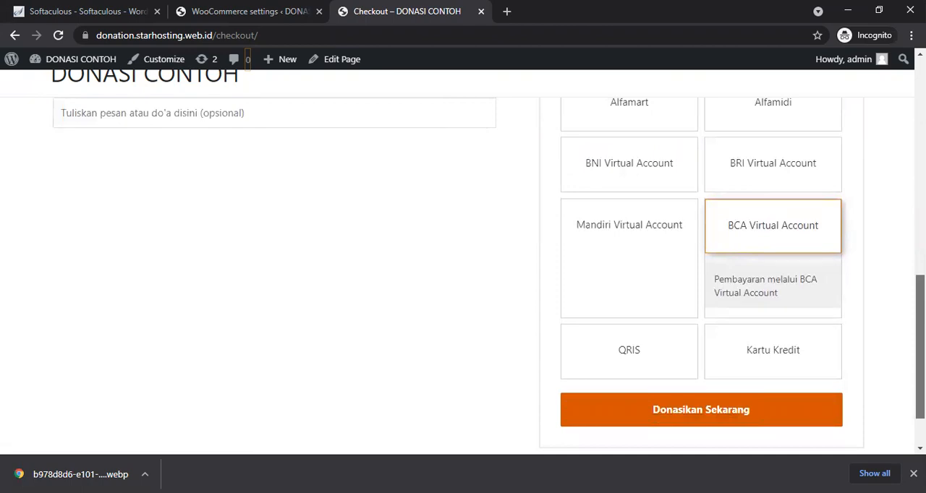
{"action": "scroll", "coordinate": [463, 275], "scroll_direction": "down", "scroll_amount": 2}
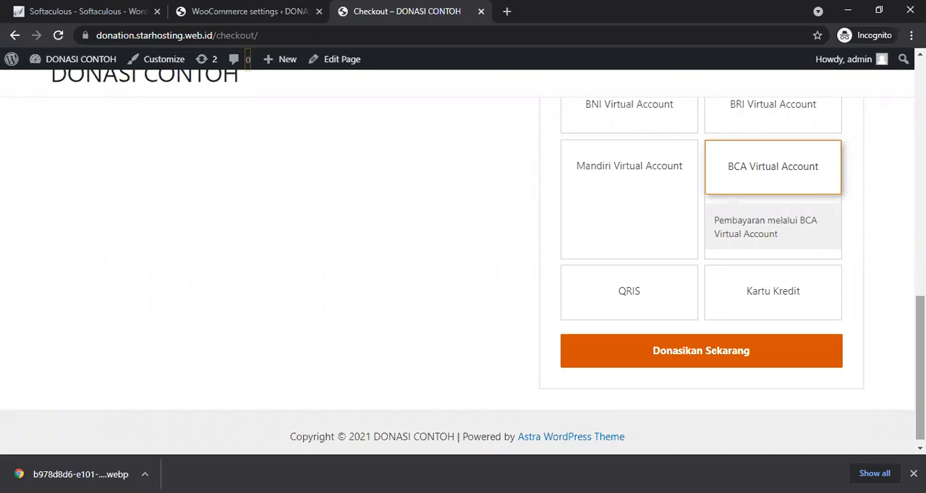
{"action": "scroll", "coordinate": [463, 271], "scroll_direction": "up", "scroll_amount": 15}
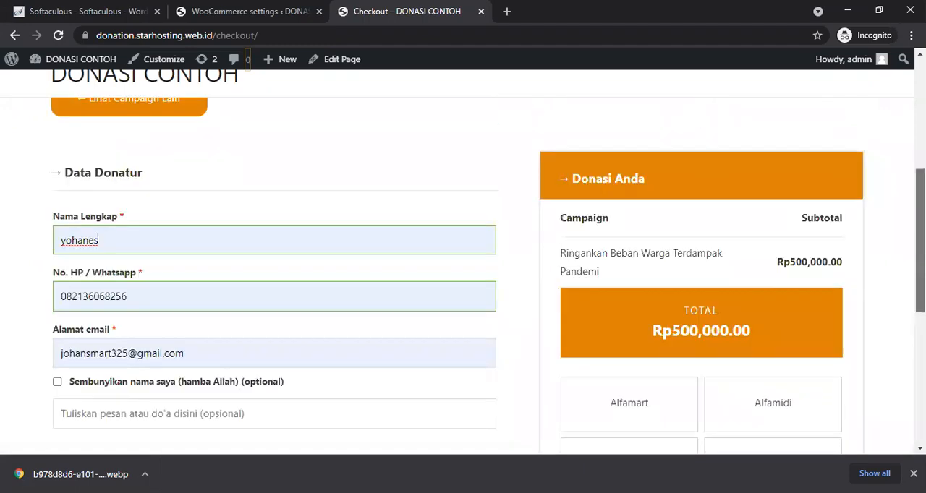
{"action": "scroll", "coordinate": [463, 271], "scroll_direction": "down", "scroll_amount": 15}
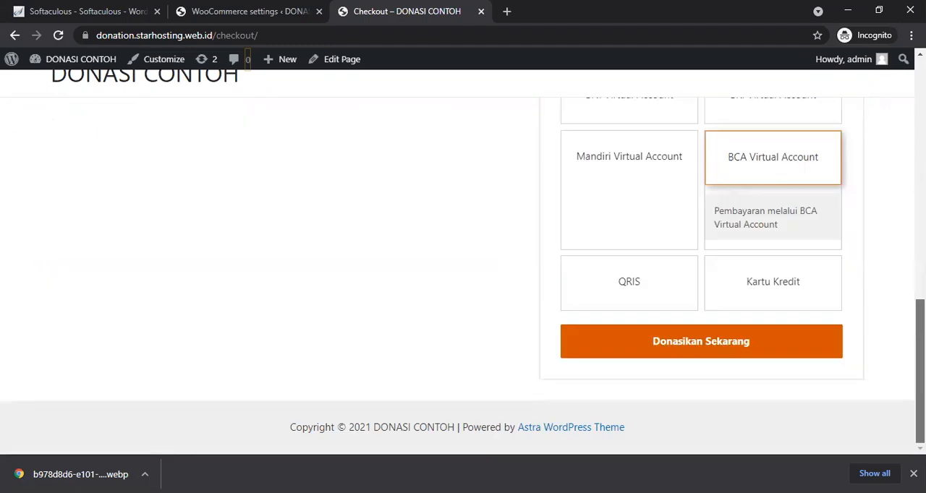
{"action": "scroll", "coordinate": [463, 272], "scroll_direction": "up", "scroll_amount": 15}
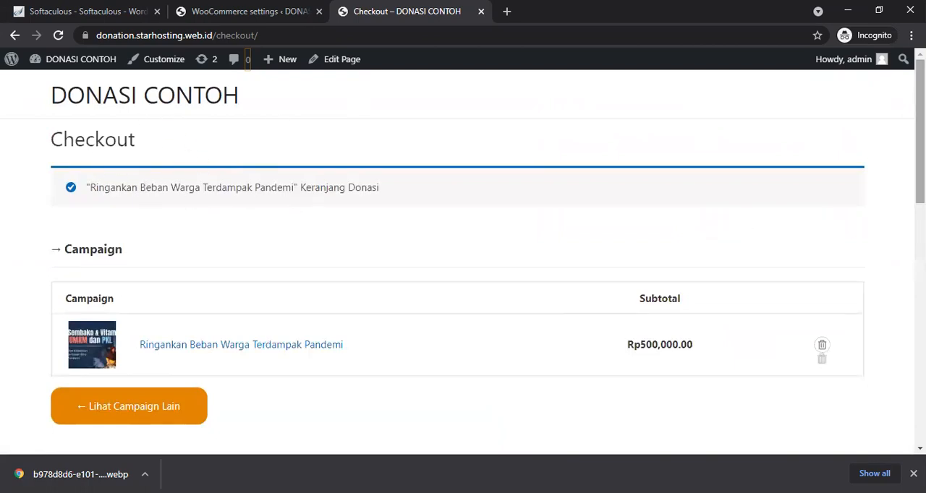
{"action": "scroll", "coordinate": [463, 261], "scroll_direction": "down", "scroll_amount": 15}
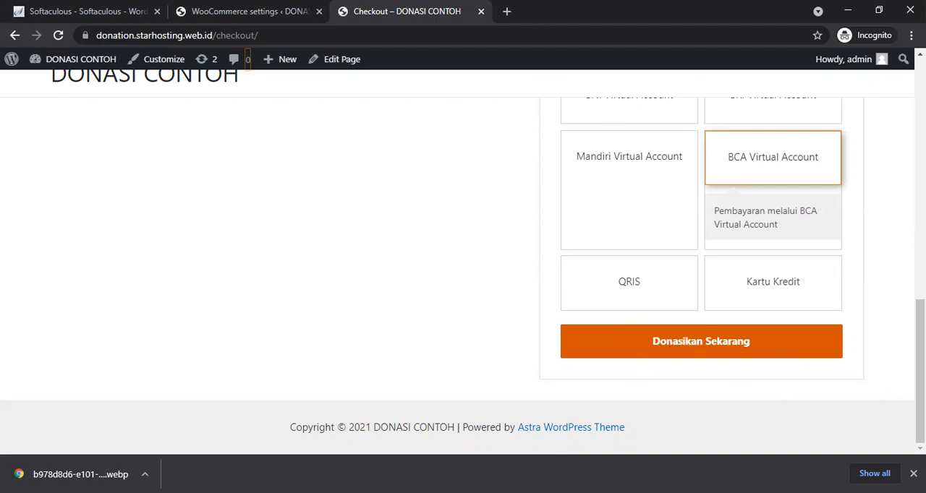
Step: Submit the donation and return from the TriPay BCA Virtual Account payment page to the merchant
{"action": "left_click", "coordinate": [673, 345]}
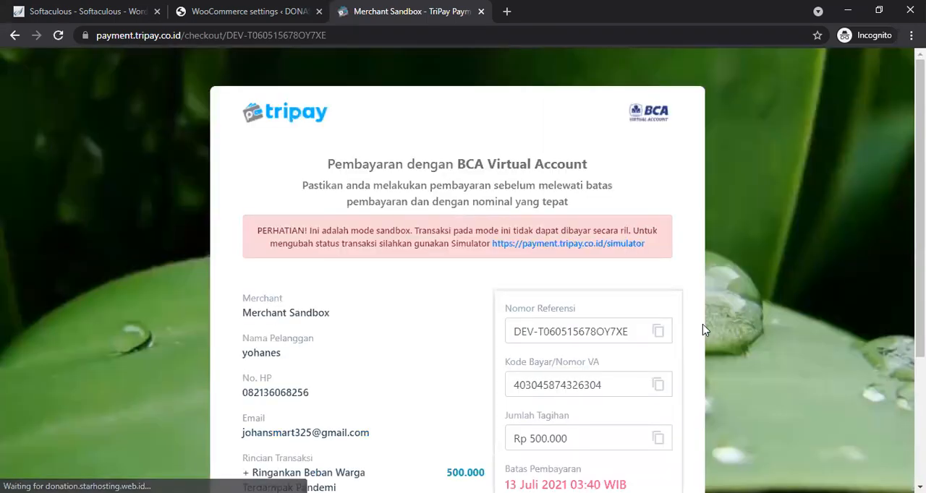
{"action": "scroll", "coordinate": [920, 333], "scroll_direction": "down", "scroll_amount": 3}
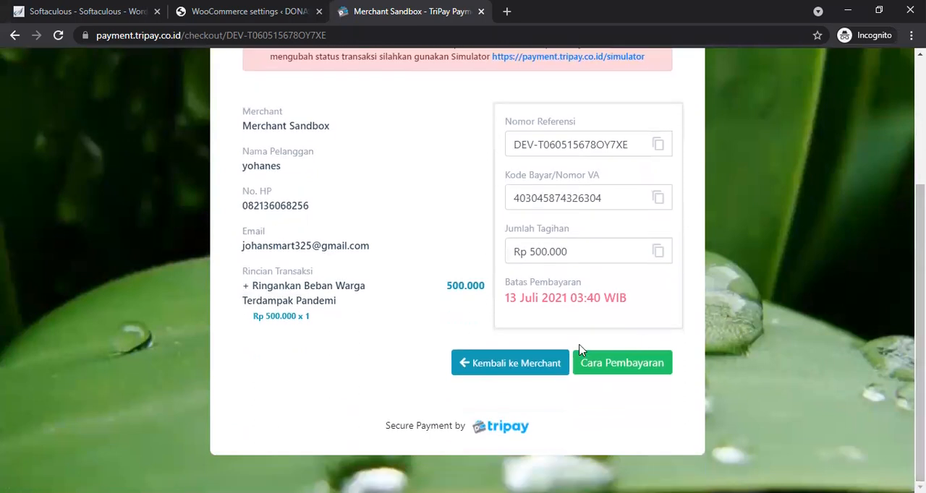
{"action": "left_click", "coordinate": [526, 371]}
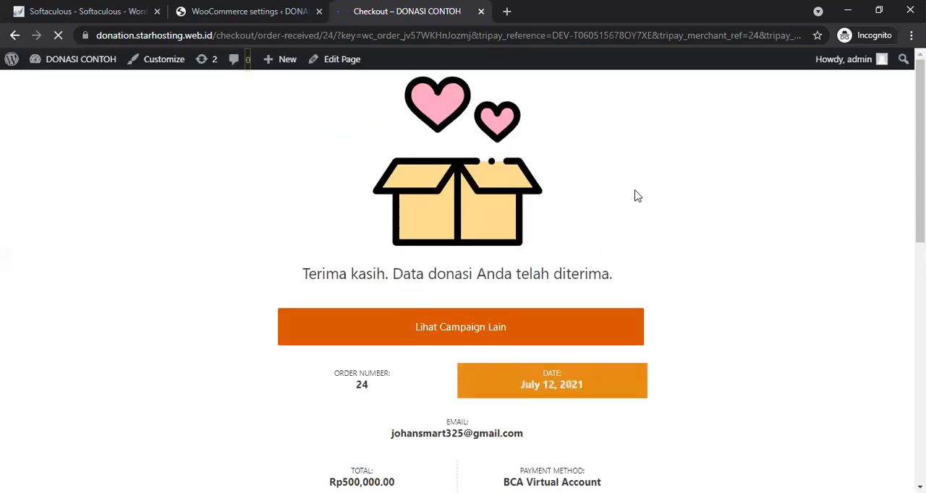
Step: Review the donation receipt details and open the list of other campaigns
{"action": "scroll", "coordinate": [463, 282], "scroll_direction": "down", "scroll_amount": 3}
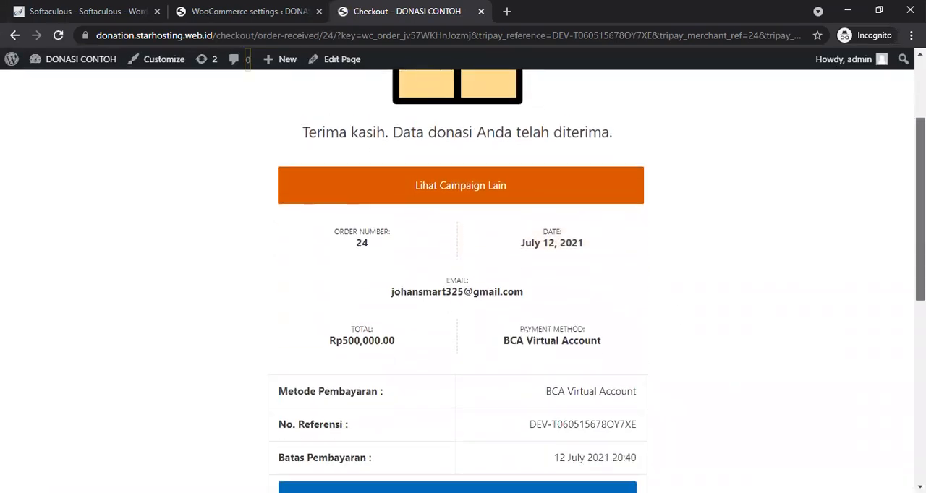
{"action": "scroll", "coordinate": [463, 282], "scroll_direction": "down", "scroll_amount": 1}
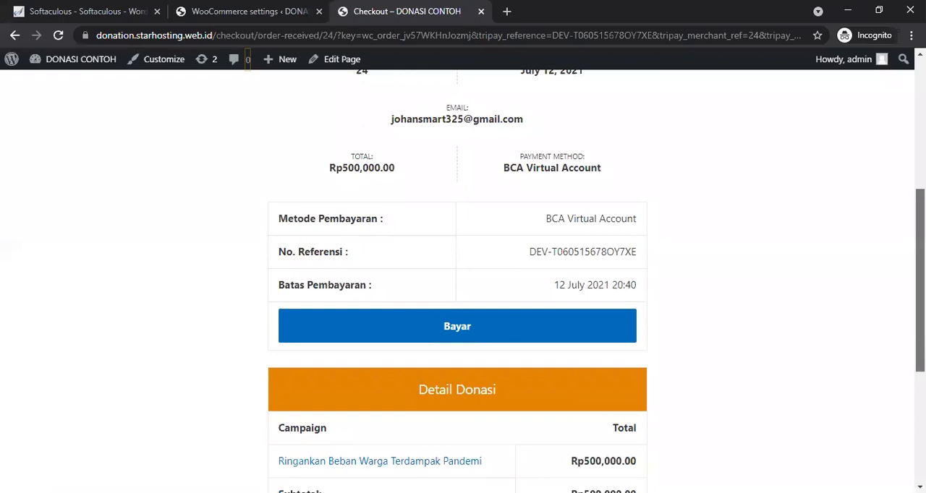
{"action": "scroll", "coordinate": [463, 282], "scroll_direction": "down", "scroll_amount": 1}
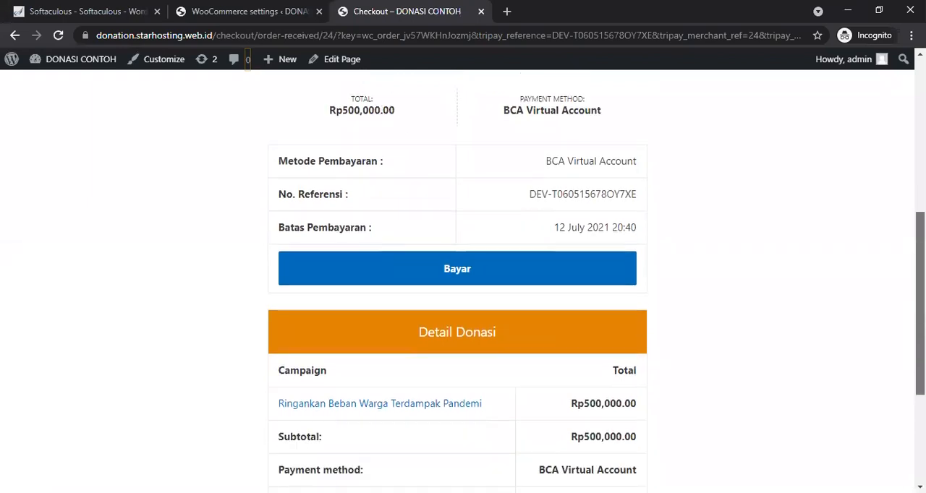
{"action": "scroll", "coordinate": [463, 282], "scroll_direction": "down", "scroll_amount": 2}
{"action": "scroll", "coordinate": [462, 282], "scroll_direction": "down", "scroll_amount": 1}
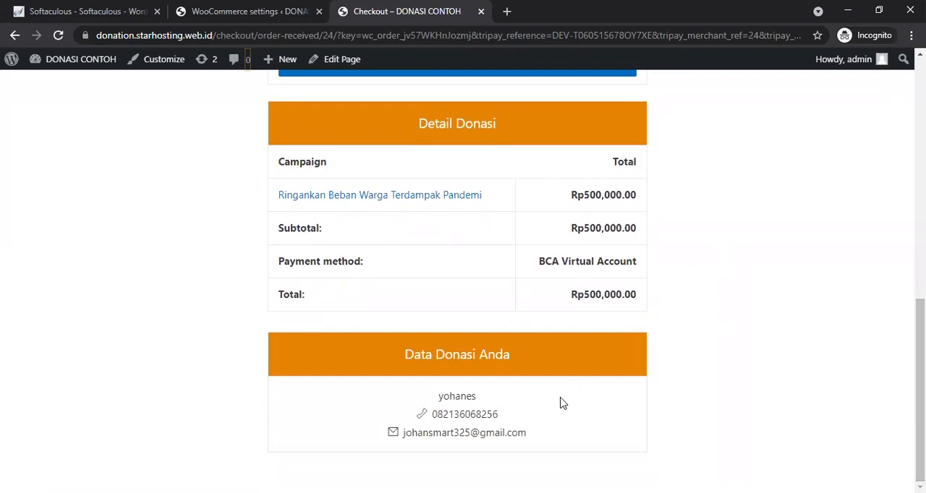
{"action": "scroll", "coordinate": [463, 282], "scroll_direction": "up", "scroll_amount": 7}
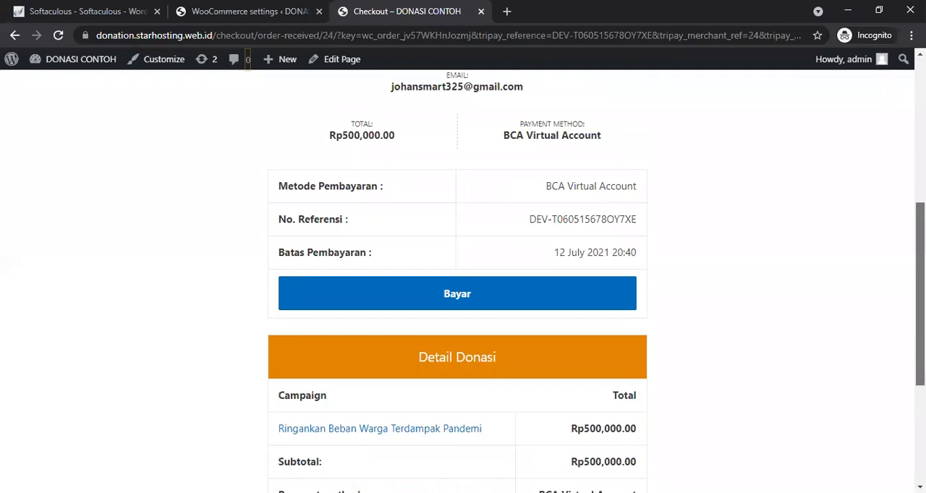
{"action": "scroll", "coordinate": [463, 283], "scroll_direction": "down", "scroll_amount": 2}
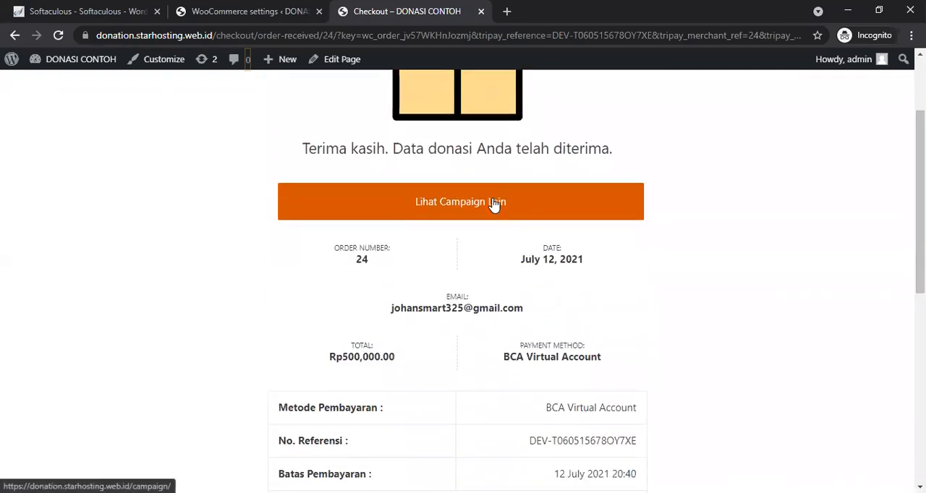
{"action": "scroll", "coordinate": [518, 263], "scroll_direction": "down", "scroll_amount": 1}
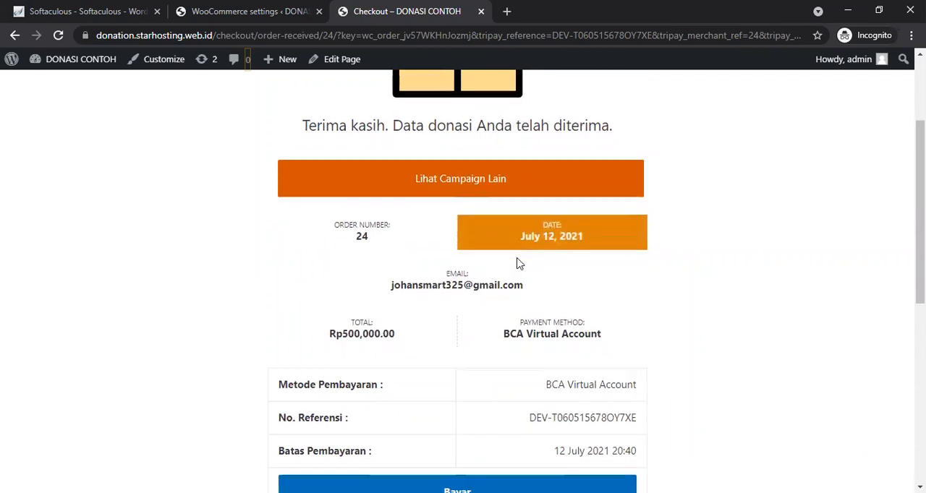
{"action": "left_click", "coordinate": [456, 169]}
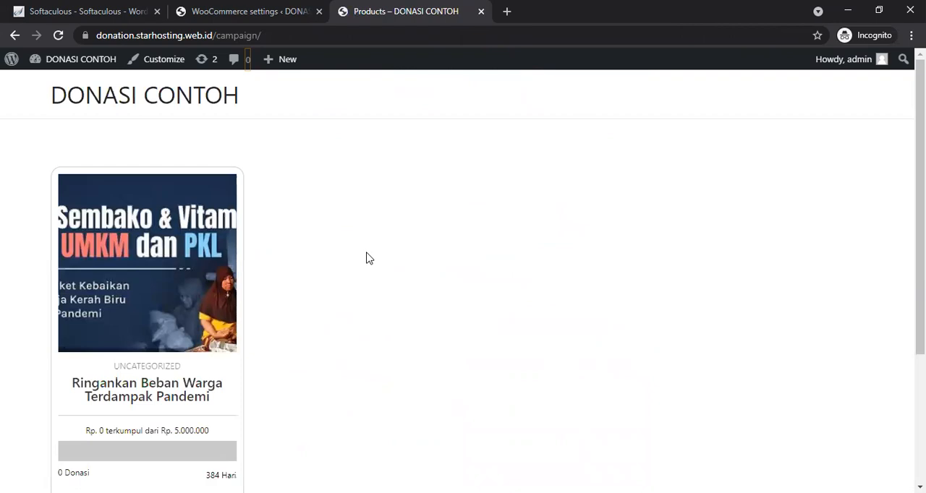
Step: Scroll through the campaign listing page to review the campaign card and its donate button
{"action": "scroll", "coordinate": [366, 258], "scroll_direction": "down", "scroll_amount": 3}
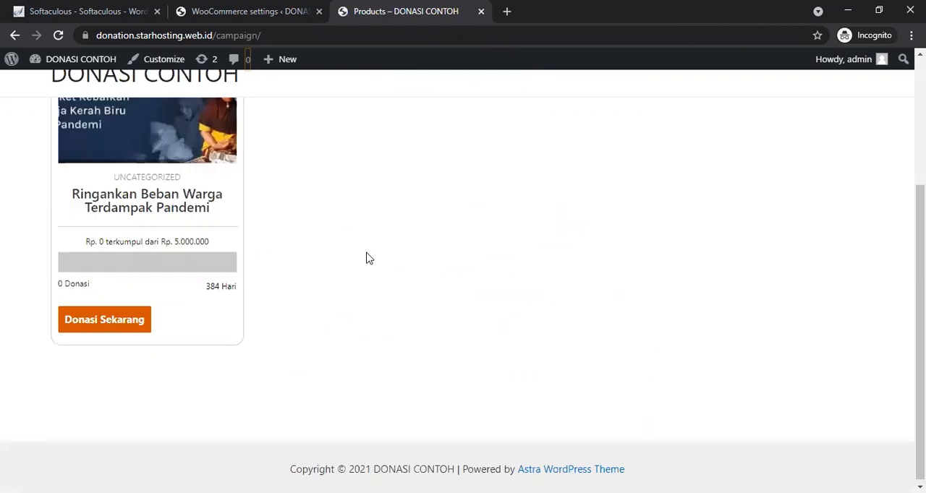
{"action": "scroll", "coordinate": [366, 258], "scroll_direction": "up", "scroll_amount": 3}
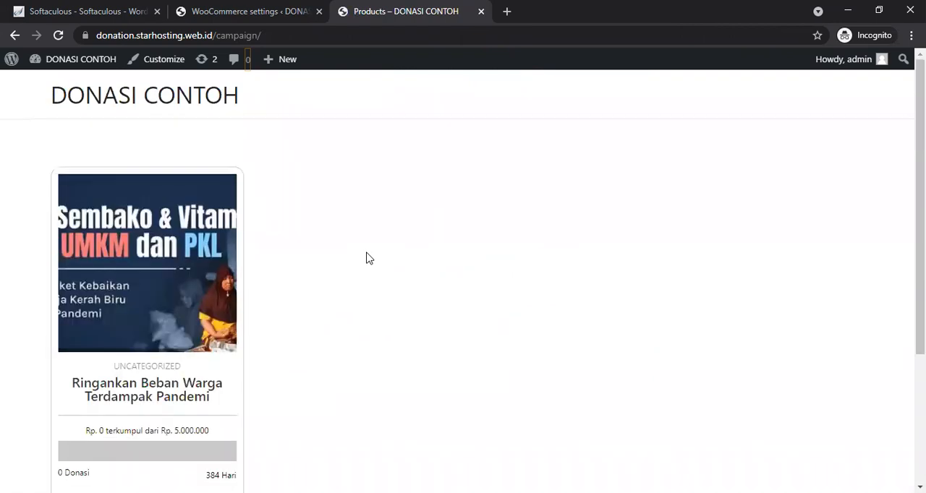
{"action": "scroll", "coordinate": [366, 258], "scroll_direction": "down", "scroll_amount": 3}
{"action": "scroll", "coordinate": [366, 258], "scroll_direction": "up", "scroll_amount": 3}
{"action": "left_click", "coordinate": [244, 8]}
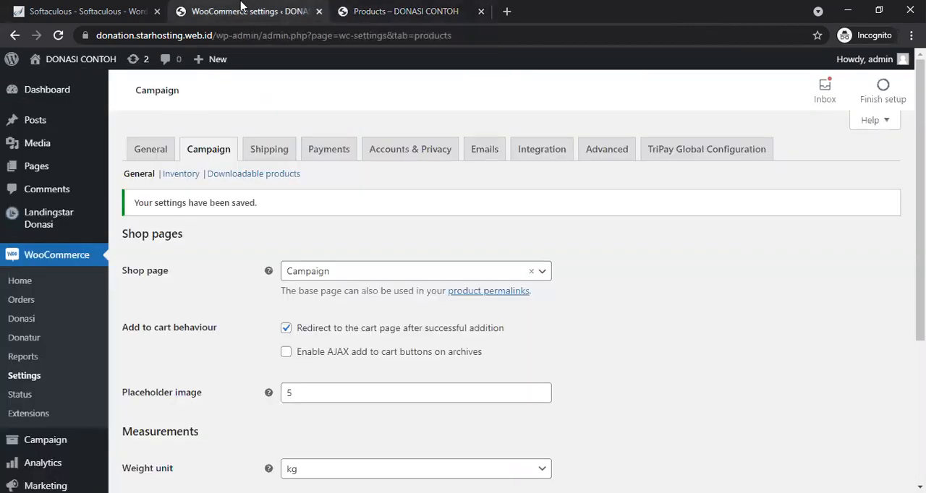
{"action": "mouse_move", "coordinate": [92, 170]}
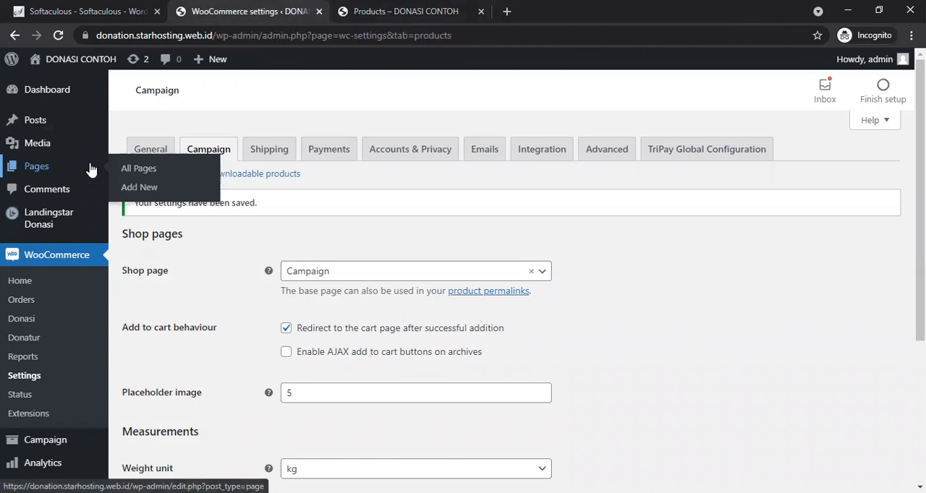
{"action": "left_click", "coordinate": [136, 188]}
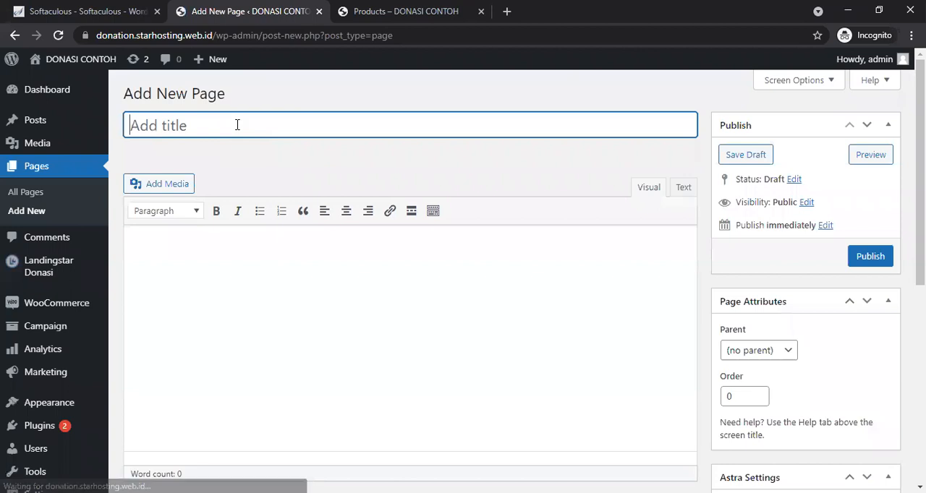
{"action": "type", "text": "home"}
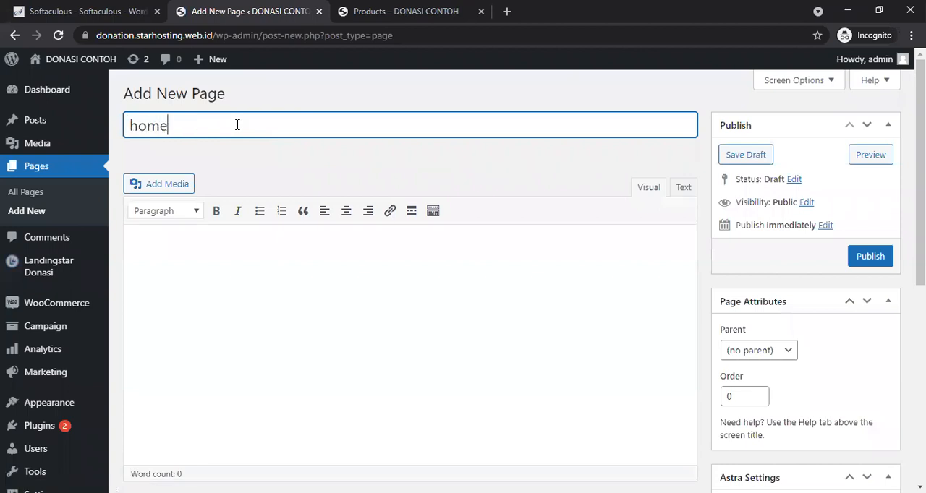
{"action": "scroll", "coordinate": [794, 173], "scroll_direction": "down", "scroll_amount": 3}
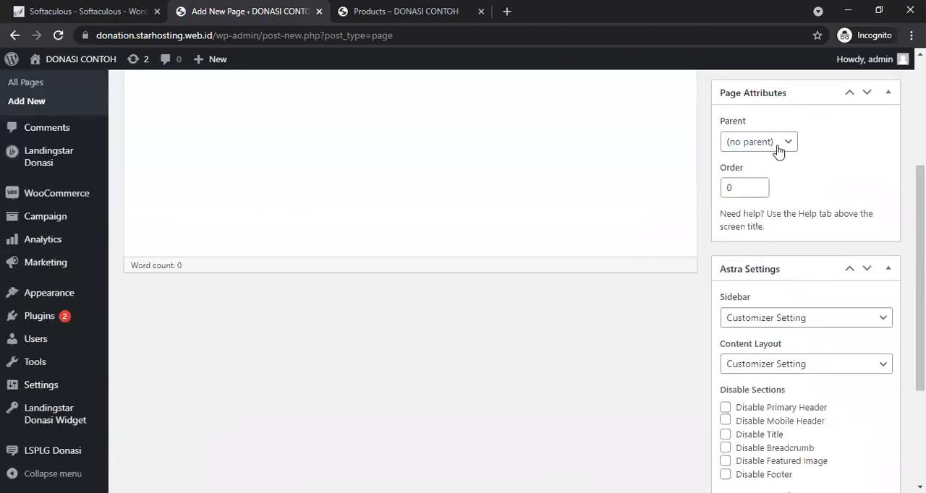
{"action": "scroll", "coordinate": [919, 275], "scroll_direction": "up", "scroll_amount": 2}
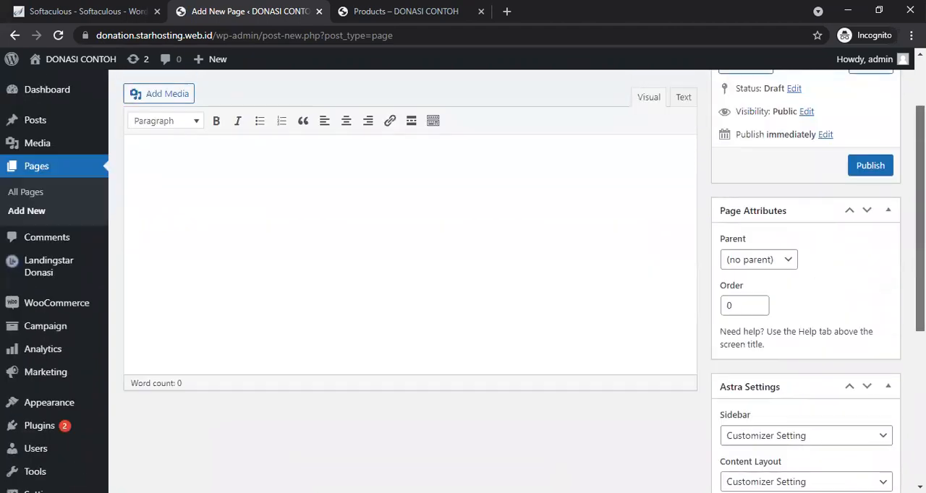
{"action": "left_click", "coordinate": [779, 267]}
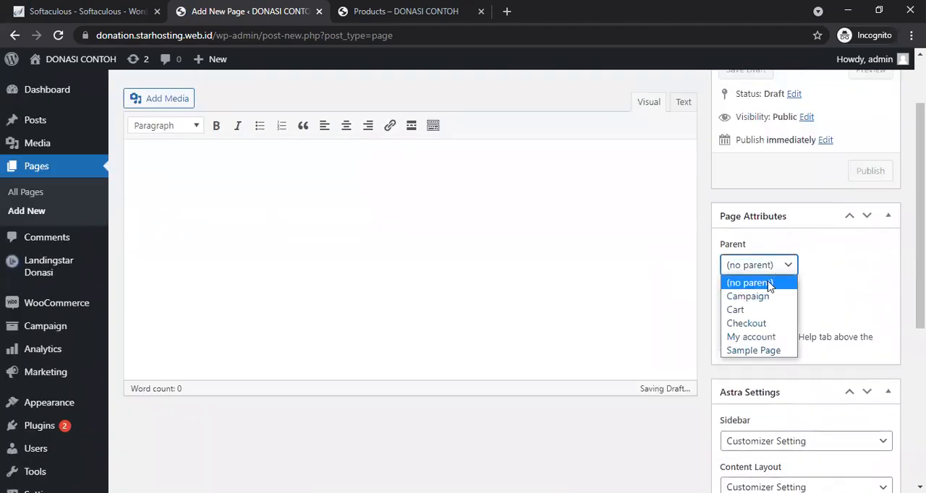
{"action": "left_click", "coordinate": [767, 282]}
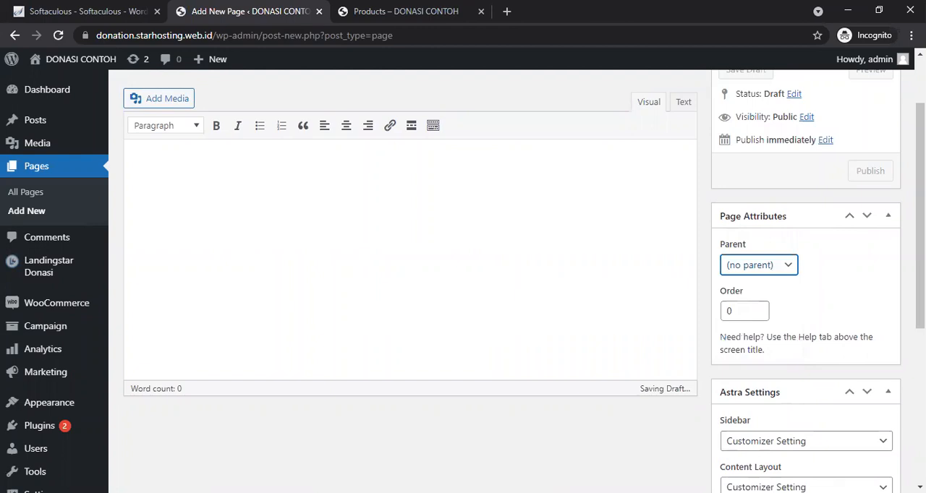
Step: Search the plugin directory for el and install the Elementor Website Builder plugin
{"action": "mouse_move", "coordinate": [53, 427]}
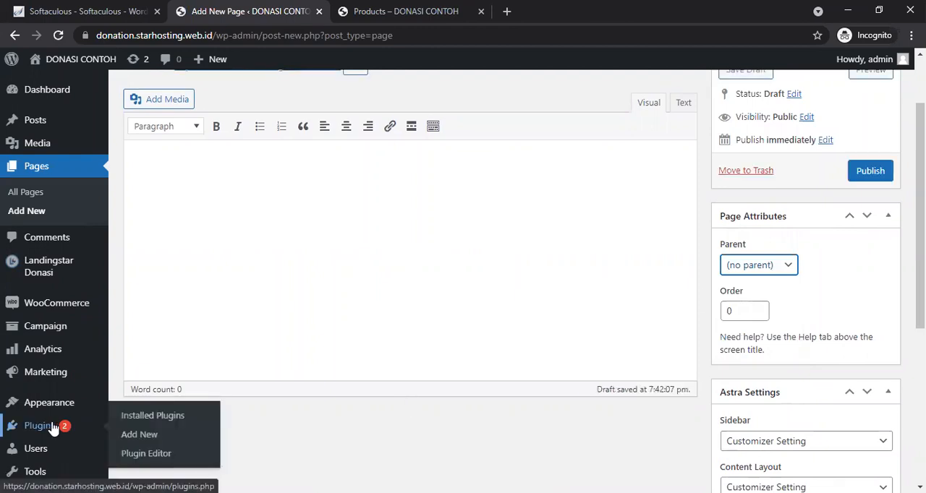
{"action": "left_click", "coordinate": [140, 438]}
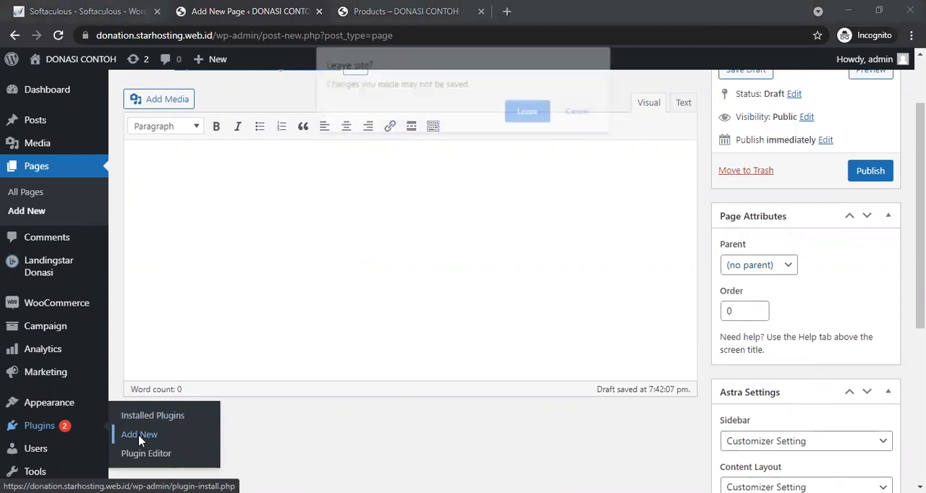
{"action": "key", "text": "Return"}
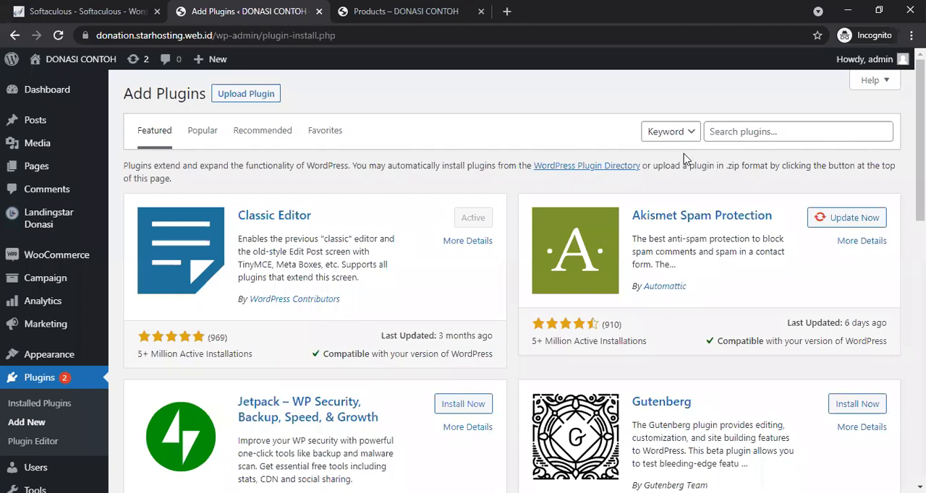
{"action": "left_click", "coordinate": [733, 128]}
{"action": "type", "text": "el"}
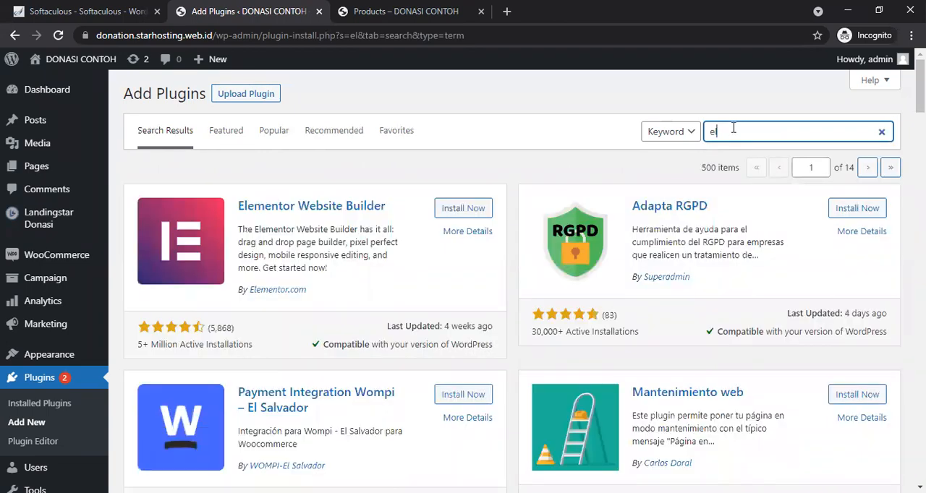
{"action": "left_click", "coordinate": [465, 209]}
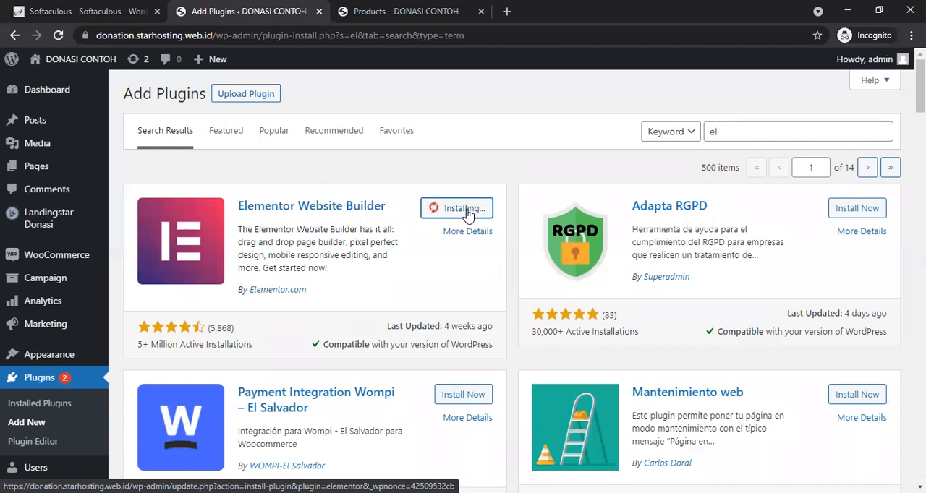
Step: Open the WooCommerce Donasi settings in a new tab and return to the Elementor tab
{"action": "mouse_move", "coordinate": [36, 264]}
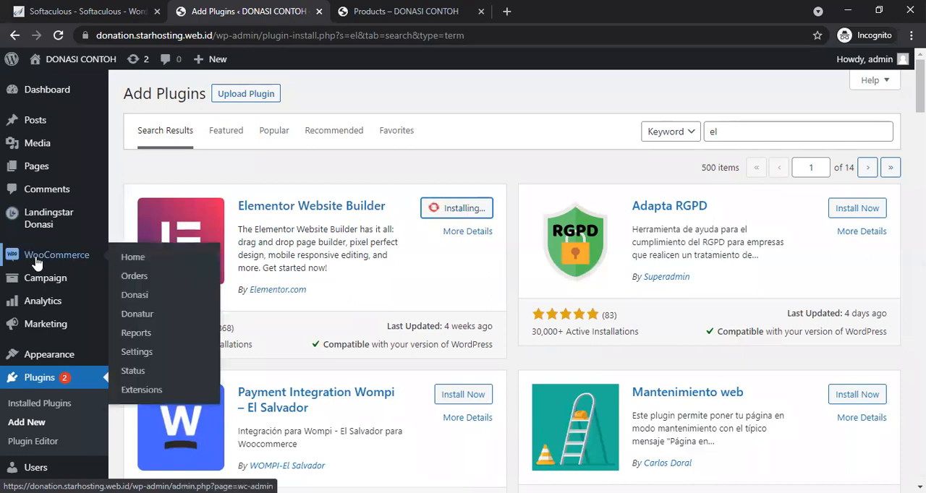
{"action": "middle_click", "coordinate": [137, 298]}
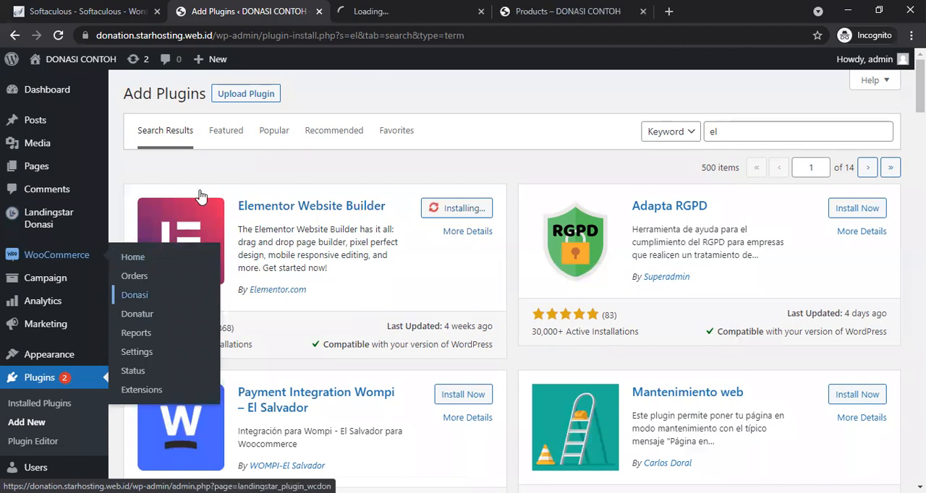
{"action": "left_click", "coordinate": [358, 3]}
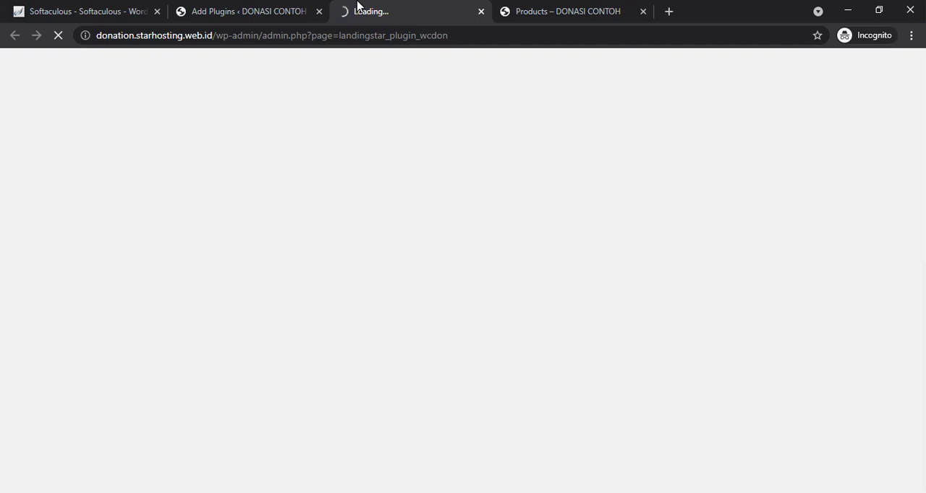
{"action": "left_click", "coordinate": [246, 7]}
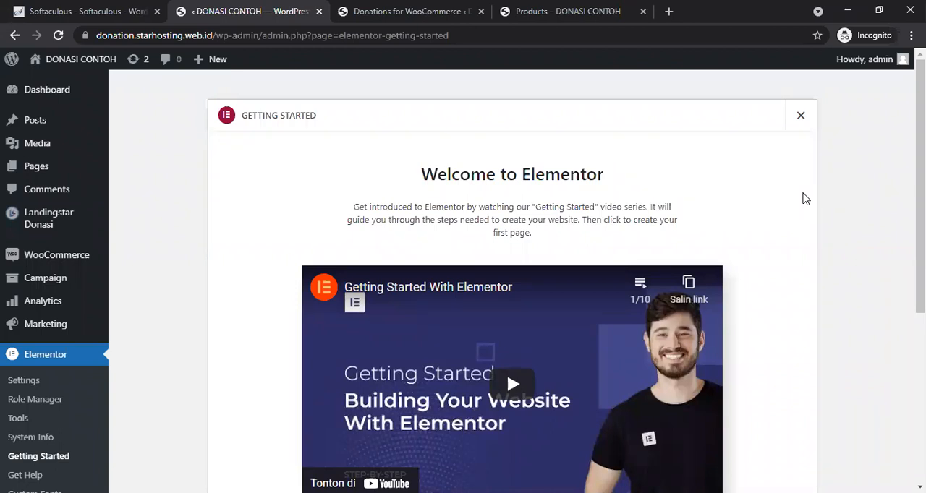
Step: Create and publish a new page titled home using the Elementor Canvas template
{"action": "mouse_move", "coordinate": [31, 171]}
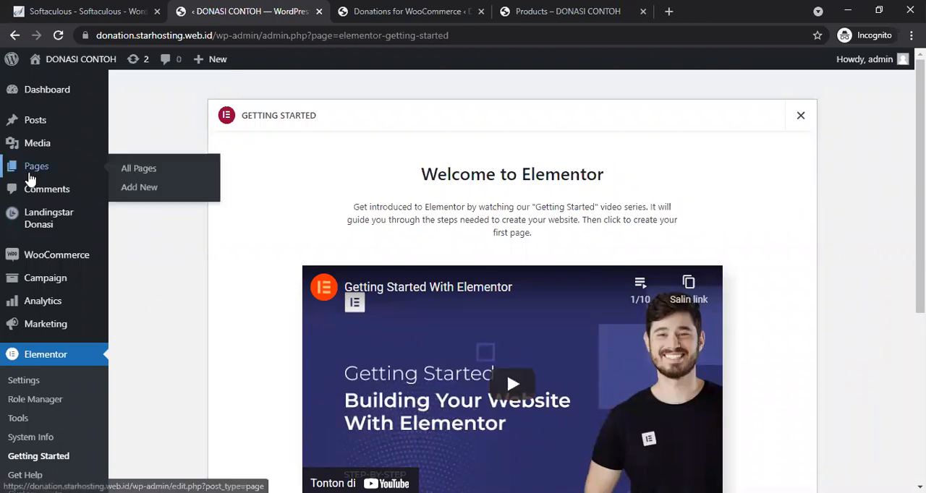
{"action": "left_click", "coordinate": [133, 188]}
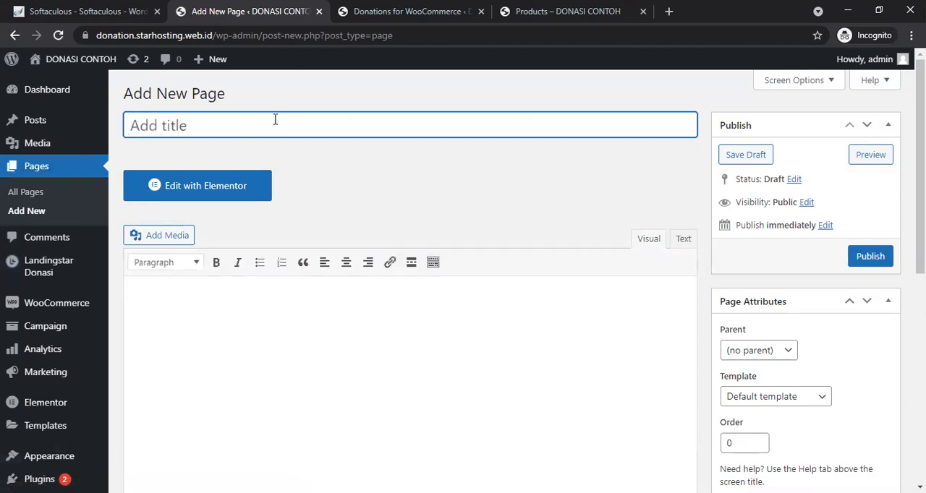
{"action": "type", "text": "home"}
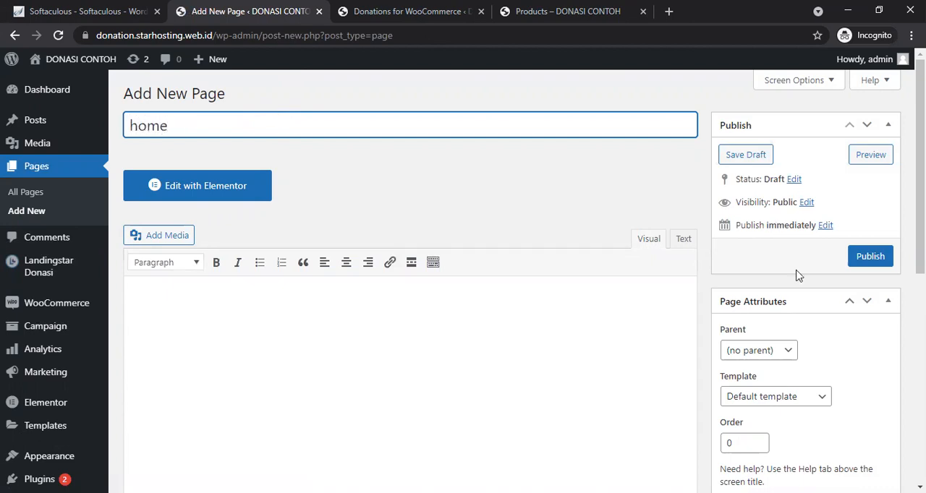
{"action": "left_click", "coordinate": [771, 400]}
{"action": "key", "text": "Down"}
{"action": "key", "text": "Return"}
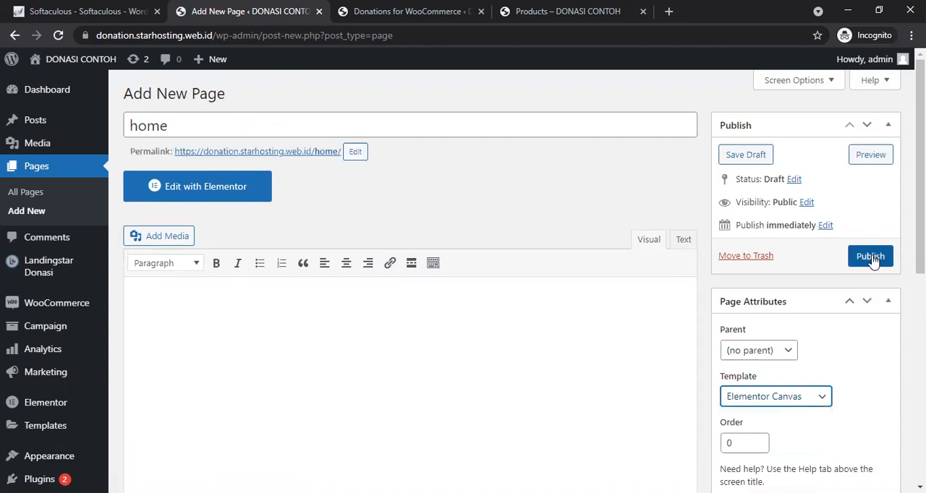
{"action": "left_click", "coordinate": [870, 257]}
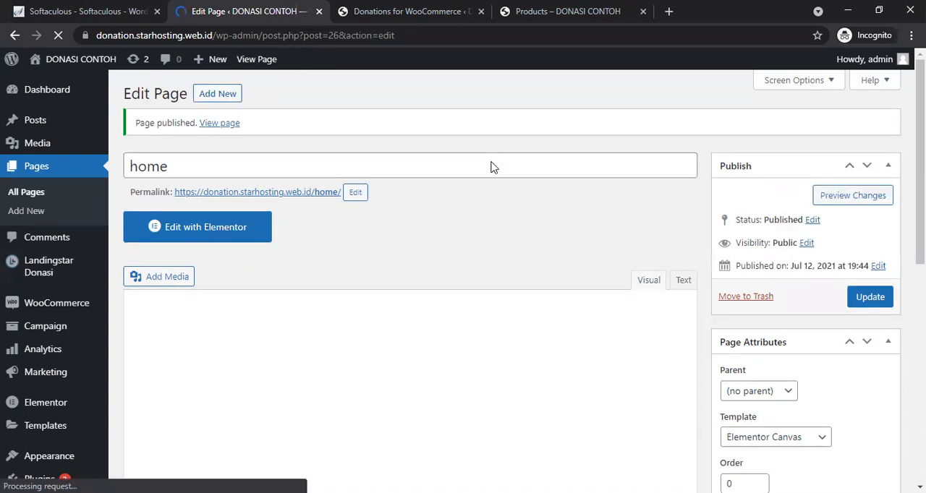
Step: Edit the home page with Elementor and insert the Landingstar Donasi template donasi 54
{"action": "left_click", "coordinate": [246, 242]}
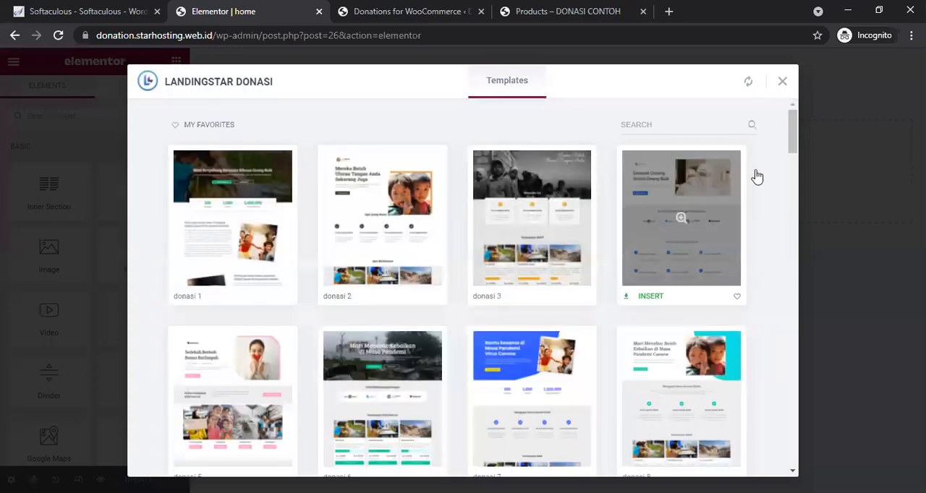
{"action": "left_click_drag", "start_coordinate": [792, 135], "coordinate": [784, 383]}
{"action": "scroll", "coordinate": [785, 397], "scroll_direction": "up", "scroll_amount": 3}
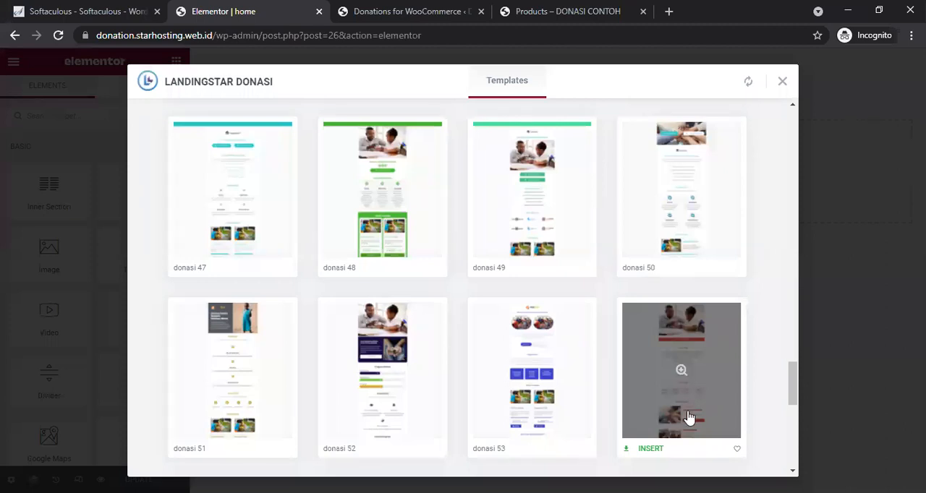
{"action": "left_click_drag", "start_coordinate": [791, 382], "coordinate": [707, 389]}
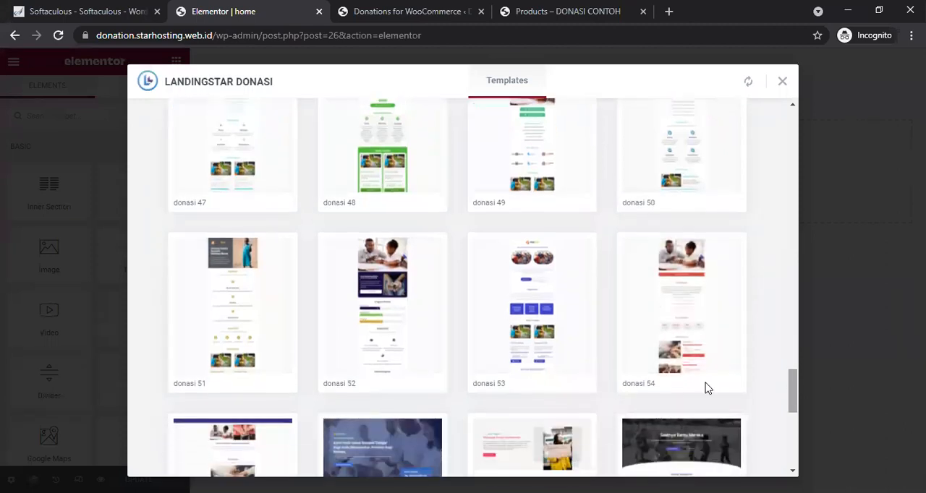
{"action": "left_click", "coordinate": [650, 384]}
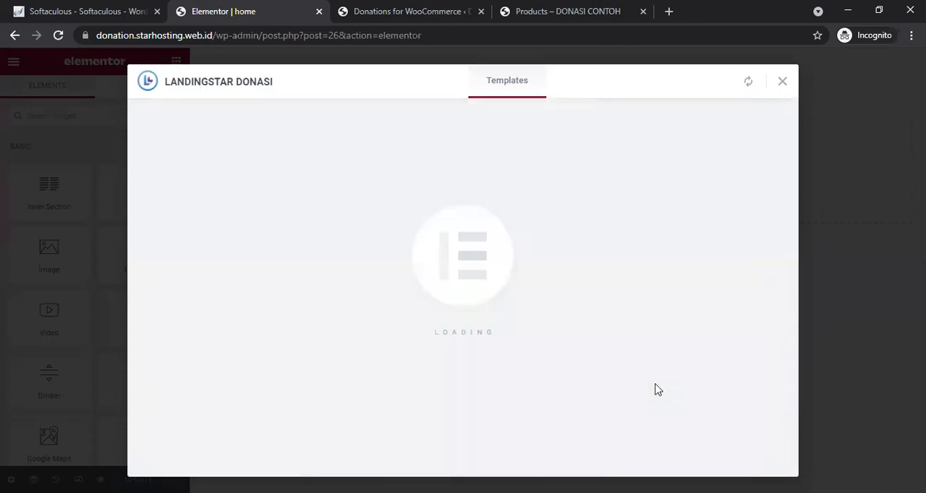
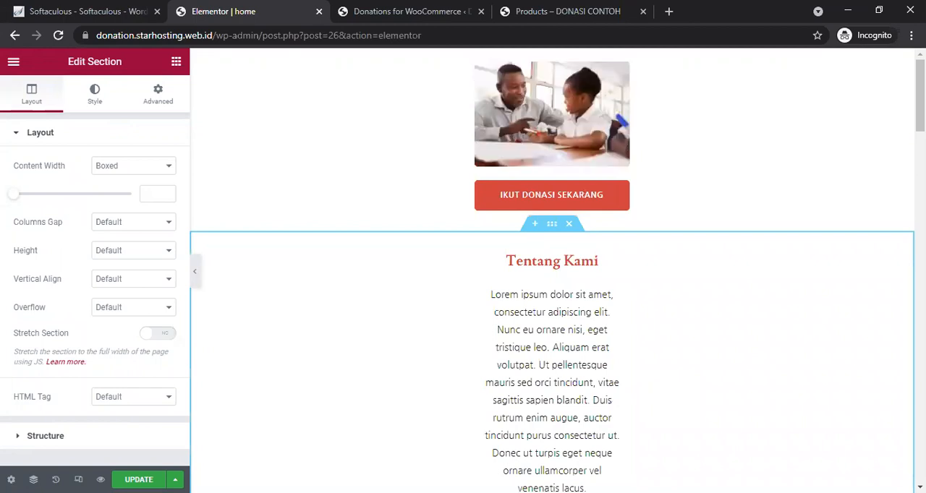
Step: Scroll through the inserted template page to review all its sections
{"action": "scroll", "coordinate": [557, 272], "scroll_direction": "down", "scroll_amount": 1}
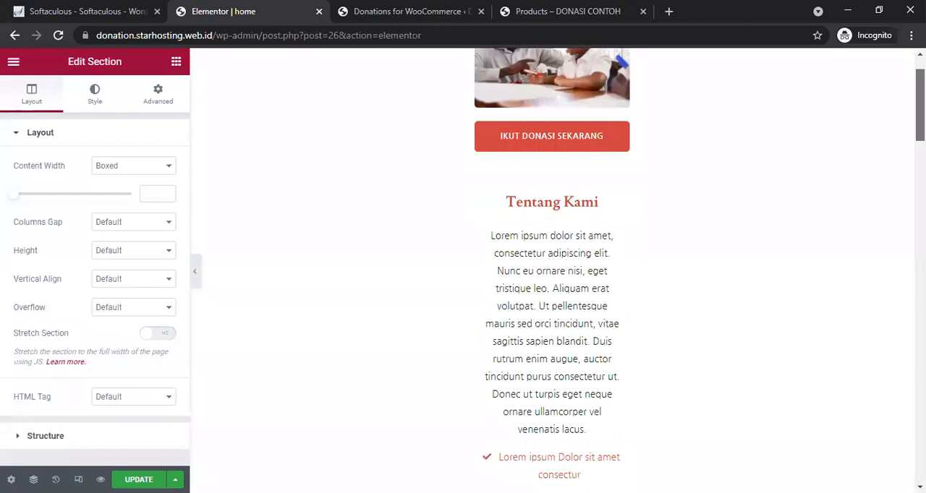
{"action": "scroll", "coordinate": [557, 271], "scroll_direction": "down", "scroll_amount": 7}
{"action": "scroll", "coordinate": [557, 272], "scroll_direction": "down", "scroll_amount": 8}
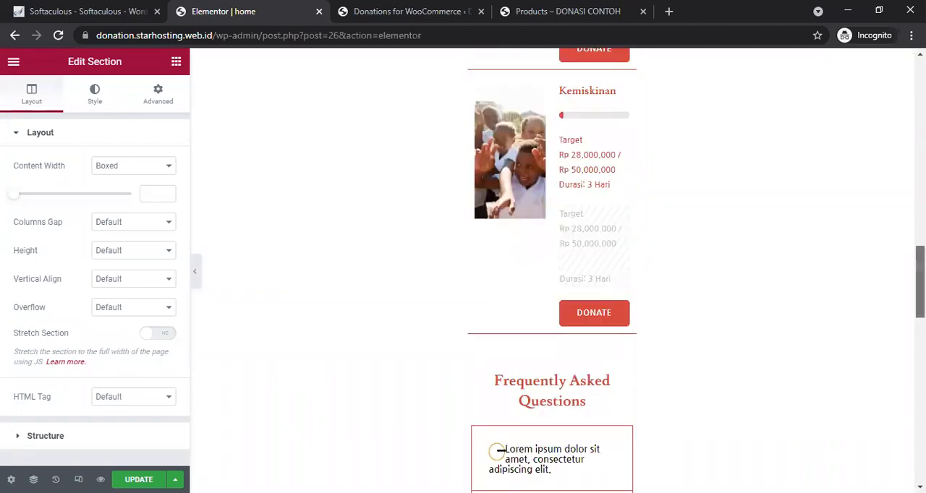
{"action": "scroll", "coordinate": [557, 271], "scroll_direction": "down", "scroll_amount": 7}
{"action": "scroll", "coordinate": [557, 271], "scroll_direction": "down", "scroll_amount": 5}
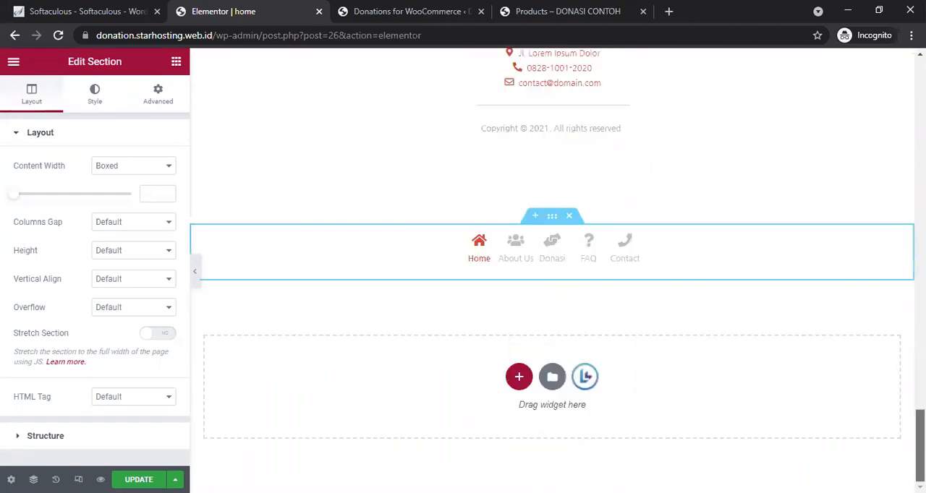
{"action": "scroll", "coordinate": [557, 272], "scroll_direction": "up", "scroll_amount": 15}
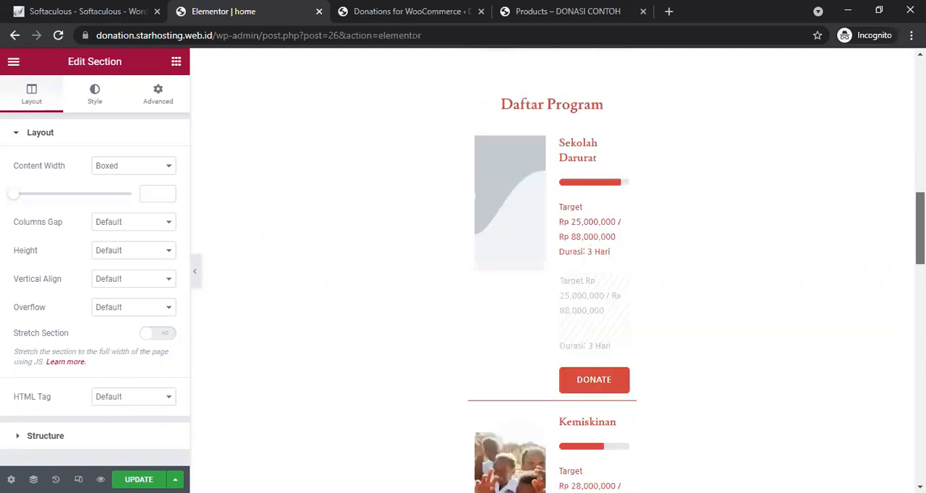
{"action": "scroll", "coordinate": [557, 271], "scroll_direction": "up", "scroll_amount": 10}
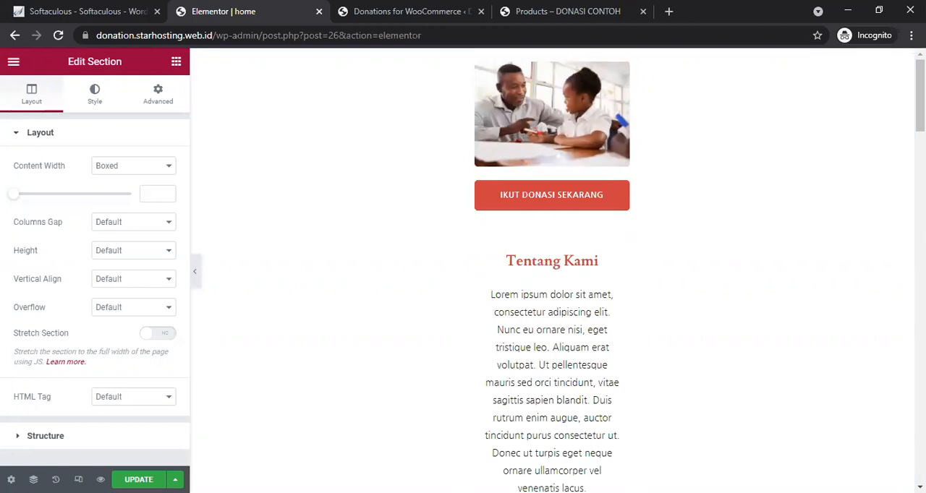
Step: Switch the editor to mobile preview and browse the template's sections in it
{"action": "left_click", "coordinate": [78, 479]}
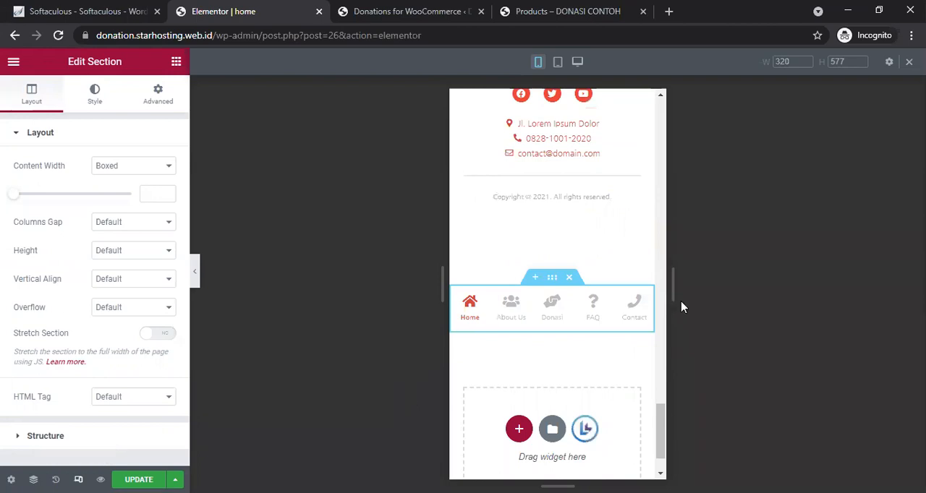
{"action": "left_click", "coordinate": [658, 145]}
{"action": "left_click", "coordinate": [658, 105]}
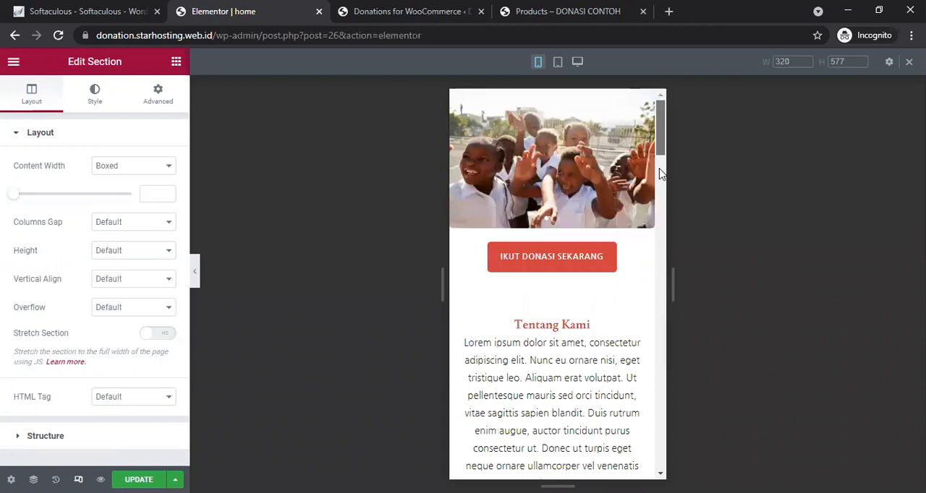
{"action": "left_click", "coordinate": [659, 246]}
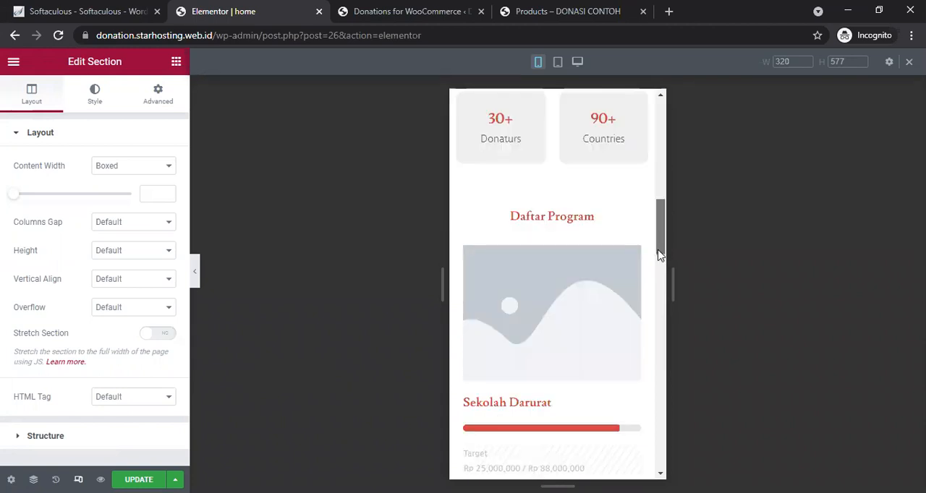
{"action": "left_click", "coordinate": [659, 254]}
{"action": "left_click_drag", "start_coordinate": [658, 259], "coordinate": [671, 210]}
{"action": "left_click", "coordinate": [659, 315]}
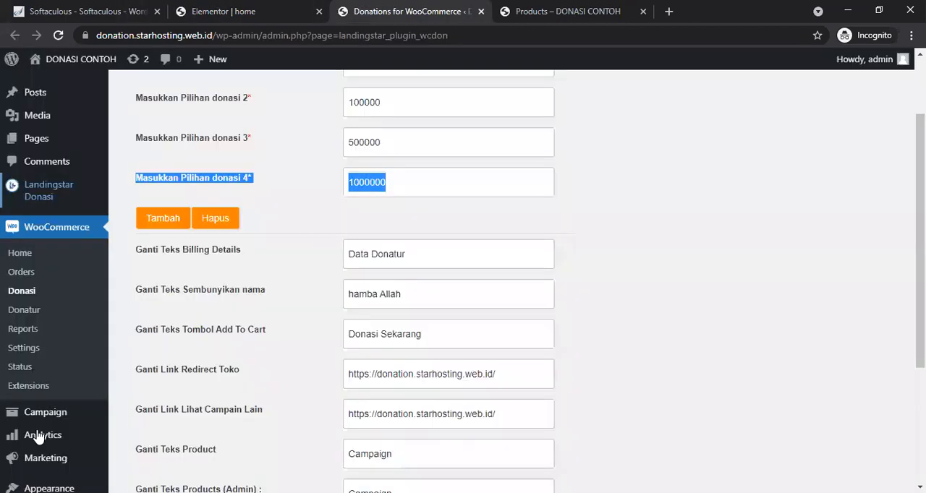
Step: Open the Landingstar Donasi admin page in the other tab and review its license and system status
{"action": "left_click", "coordinate": [378, 9]}
{"action": "mouse_move", "coordinate": [40, 444]}
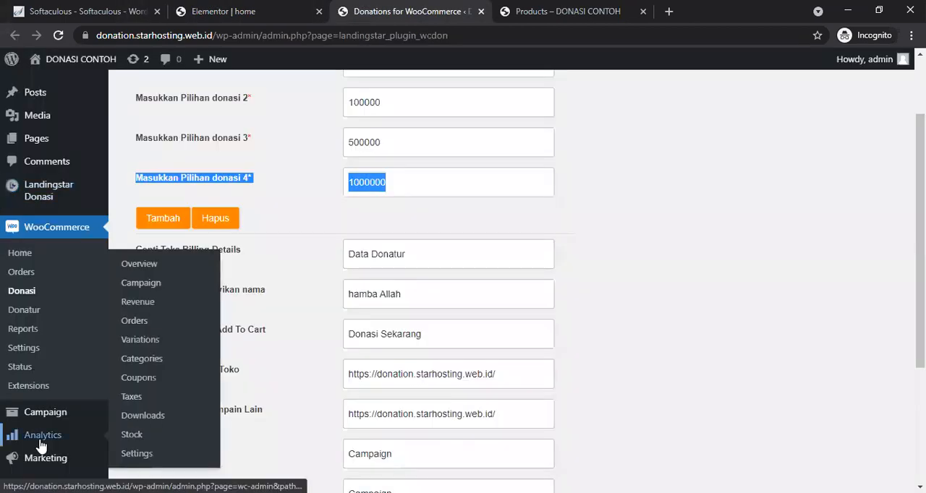
{"action": "scroll", "coordinate": [40, 444], "scroll_direction": "down", "scroll_amount": 3}
{"action": "mouse_move", "coordinate": [56, 318]}
{"action": "left_click", "coordinate": [129, 324]}
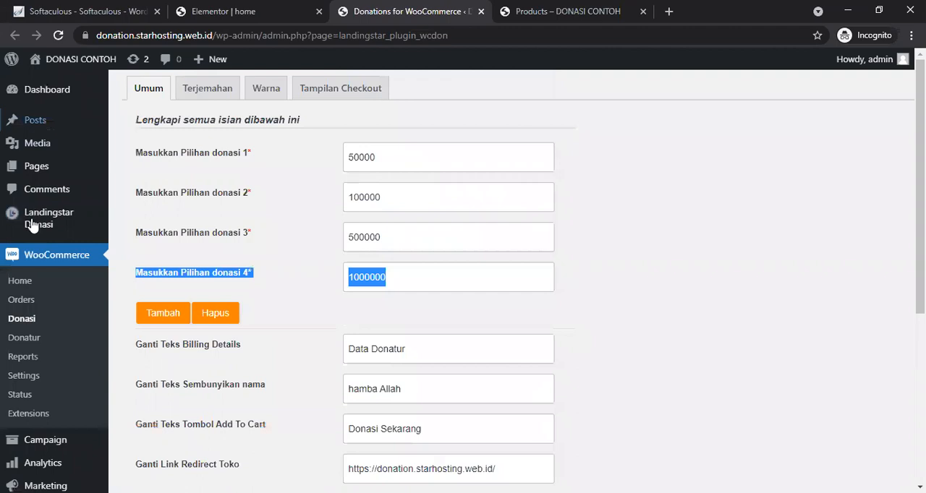
{"action": "left_click", "coordinate": [32, 224]}
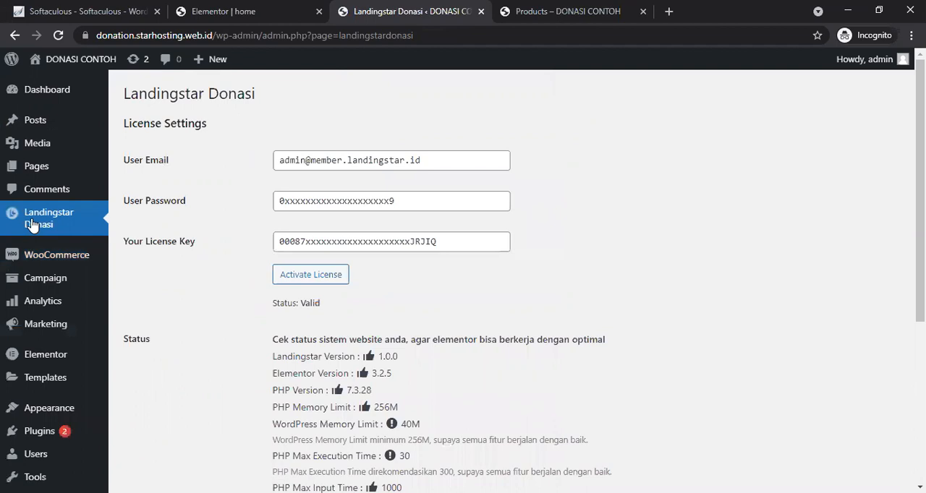
{"action": "scroll", "coordinate": [32, 224], "scroll_direction": "down", "scroll_amount": 3}
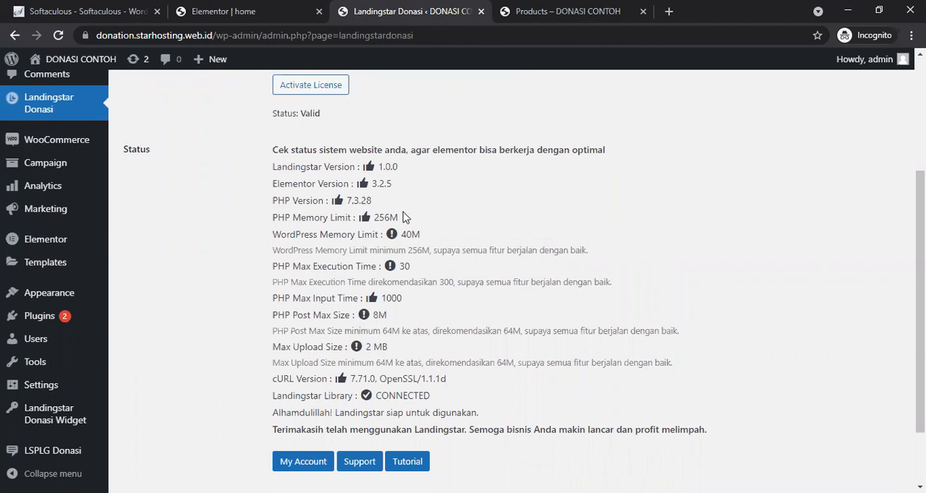
Step: Return to the Elementor editor and delete the two sample program entries under Daftar Program
{"action": "left_click", "coordinate": [246, 11]}
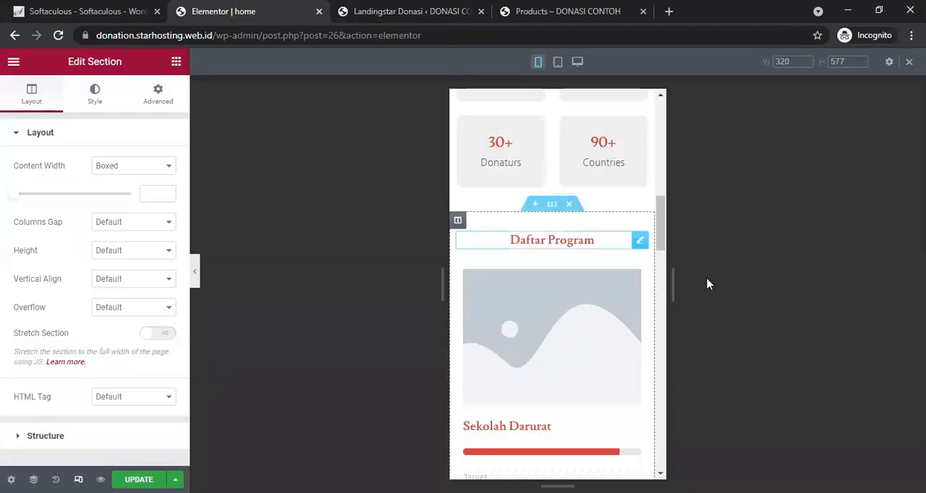
{"action": "left_click_drag", "start_coordinate": [657, 216], "coordinate": [653, 234]}
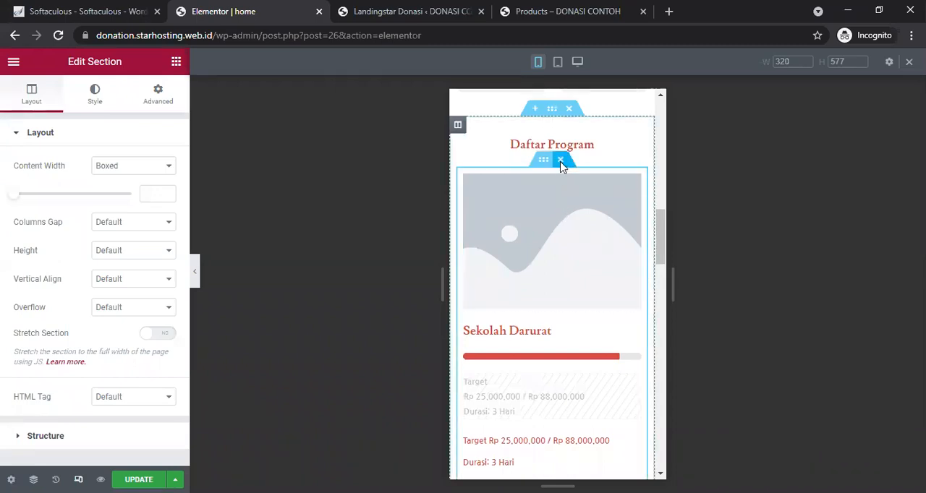
{"action": "left_click", "coordinate": [562, 163]}
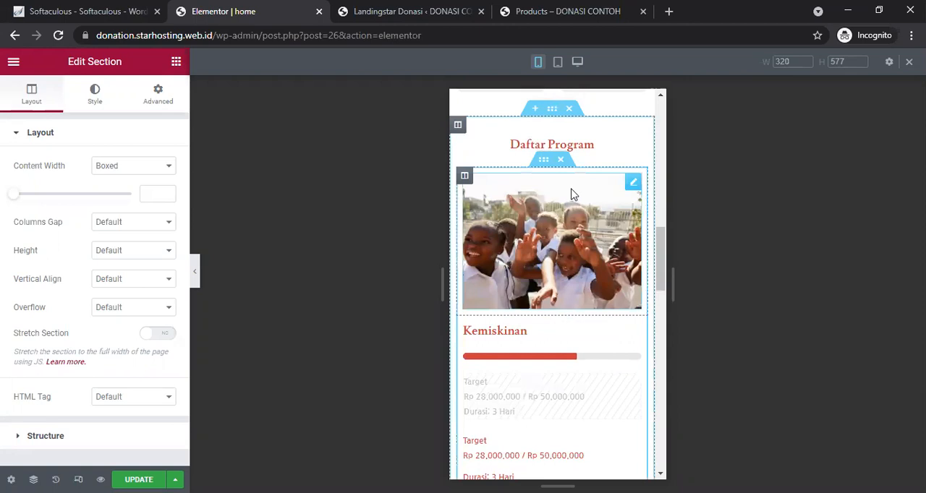
{"action": "left_click", "coordinate": [562, 163]}
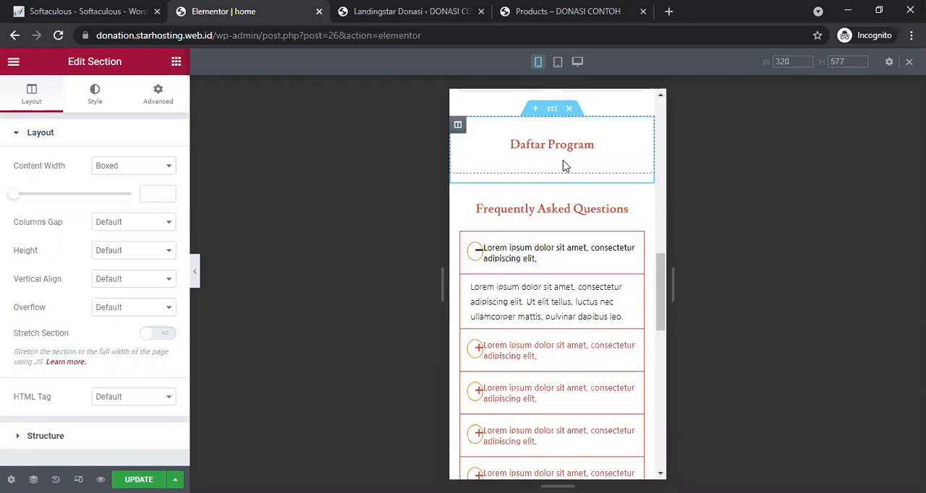
Step: Add the LS - List Donation widget from the Landingstar Donasi category below the Daftar Program heading
{"action": "left_click", "coordinate": [176, 61]}
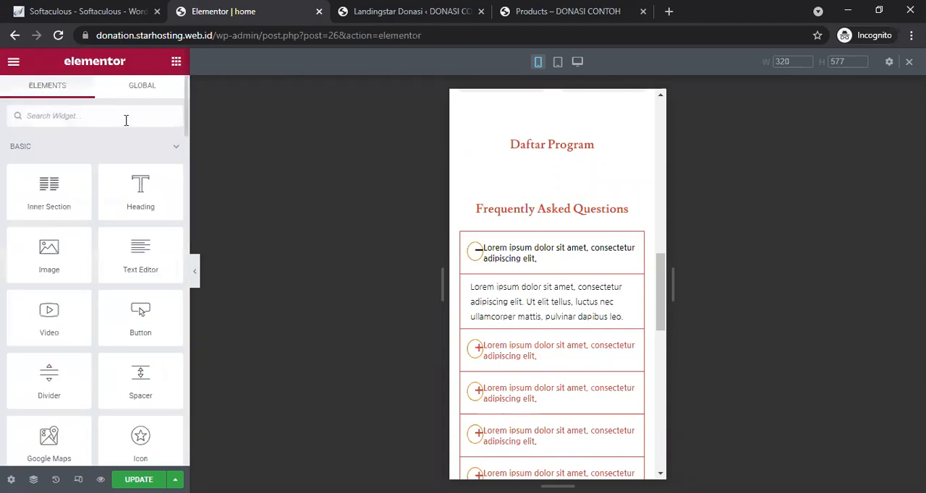
{"action": "left_click", "coordinate": [126, 120]}
{"action": "type", "text": "ls"}
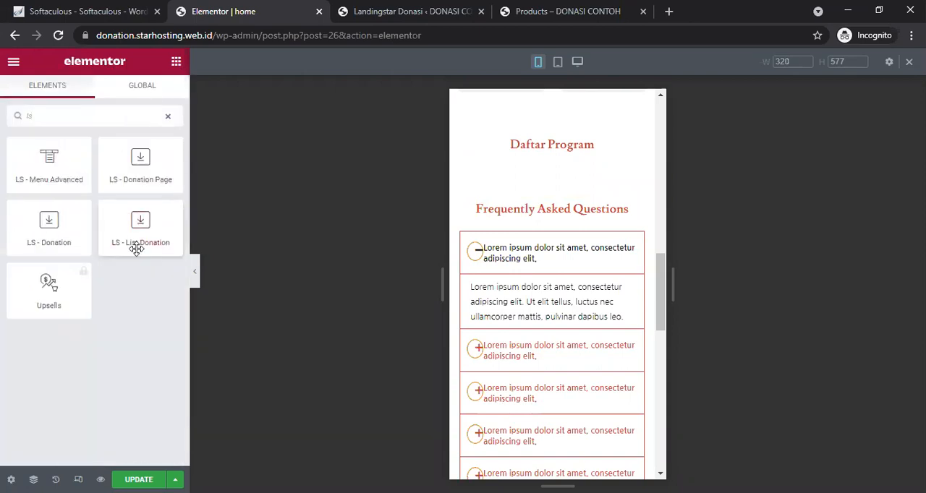
{"action": "key", "text": "BackSpace"}
{"action": "key", "text": "BackSpace"}
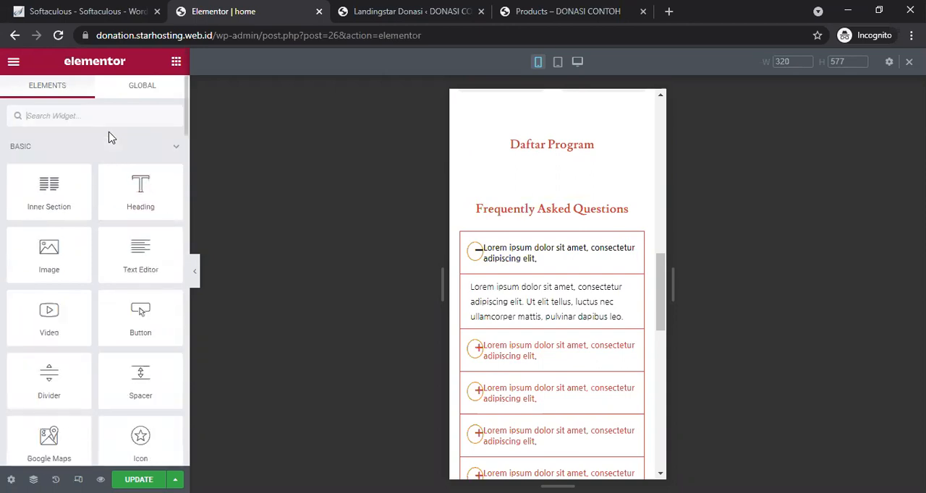
{"action": "left_click", "coordinate": [89, 147]}
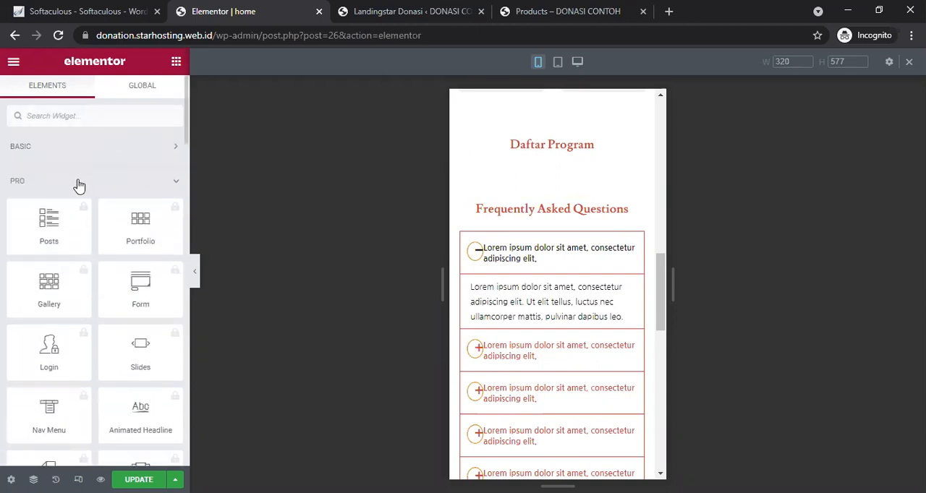
{"action": "left_click", "coordinate": [78, 184]}
{"action": "left_click", "coordinate": [69, 217]}
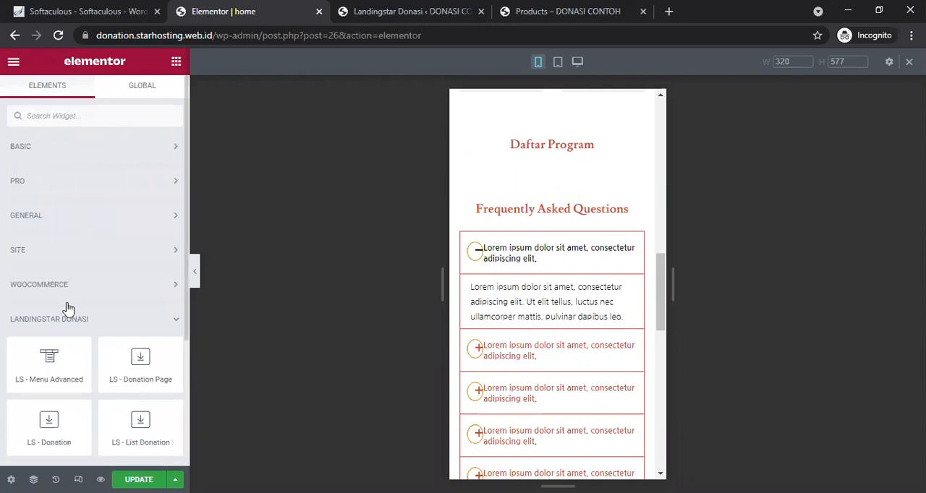
{"action": "left_click_drag", "start_coordinate": [155, 453], "coordinate": [558, 155]}
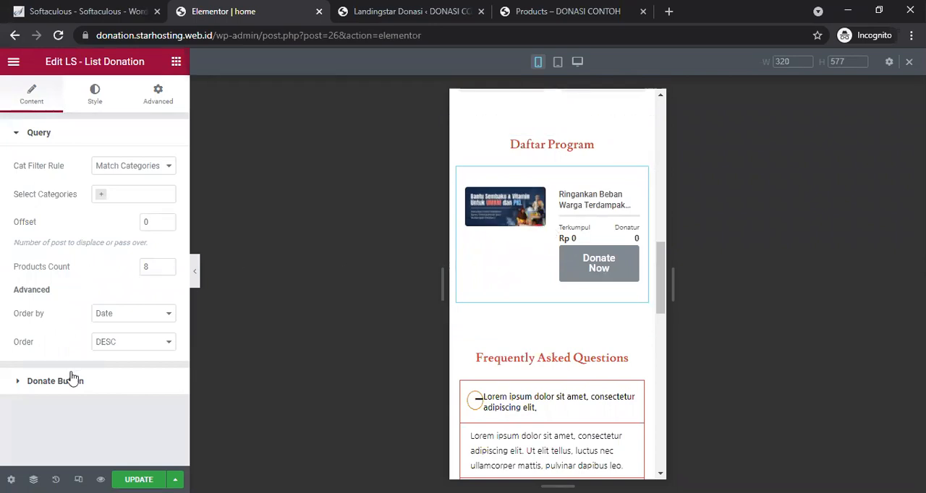
Step: Set the List Donation button's padding to 5 on all sides in its style settings
{"action": "left_click", "coordinate": [90, 101]}
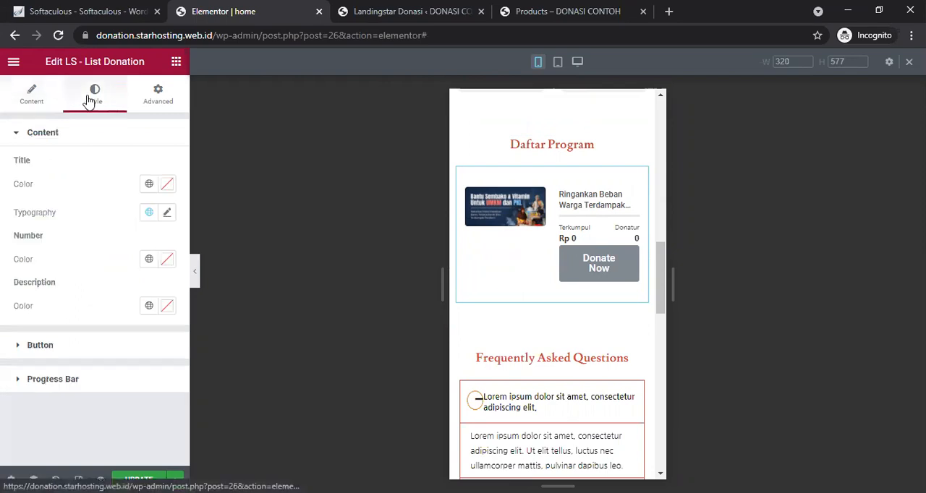
{"action": "left_click", "coordinate": [76, 353]}
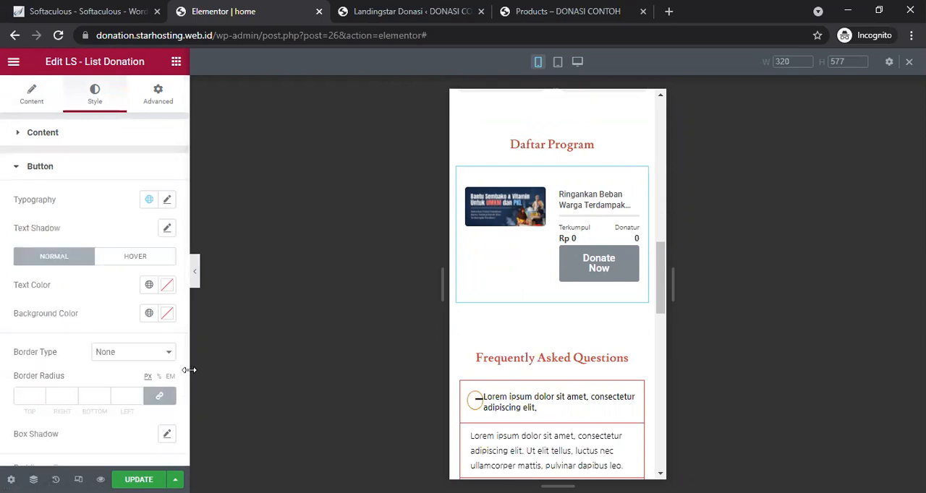
{"action": "left_click_drag", "start_coordinate": [184, 373], "coordinate": [178, 443]}
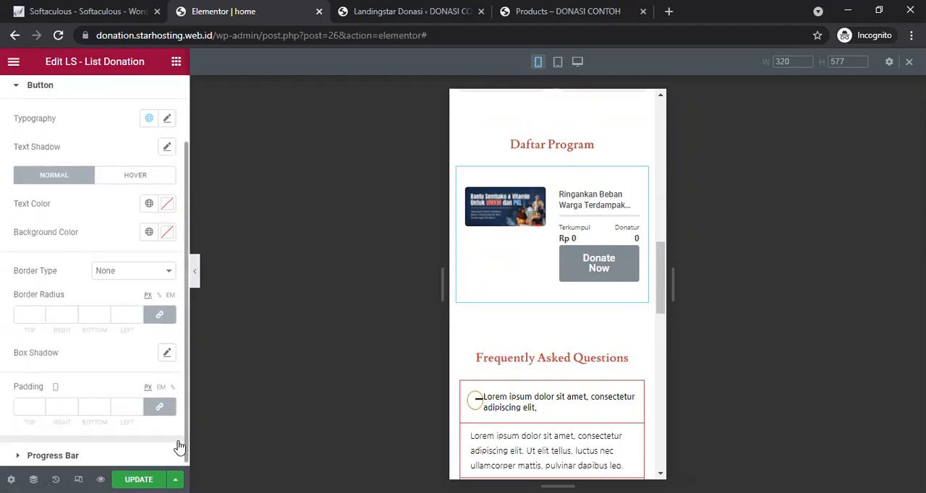
{"action": "left_click", "coordinate": [172, 384]}
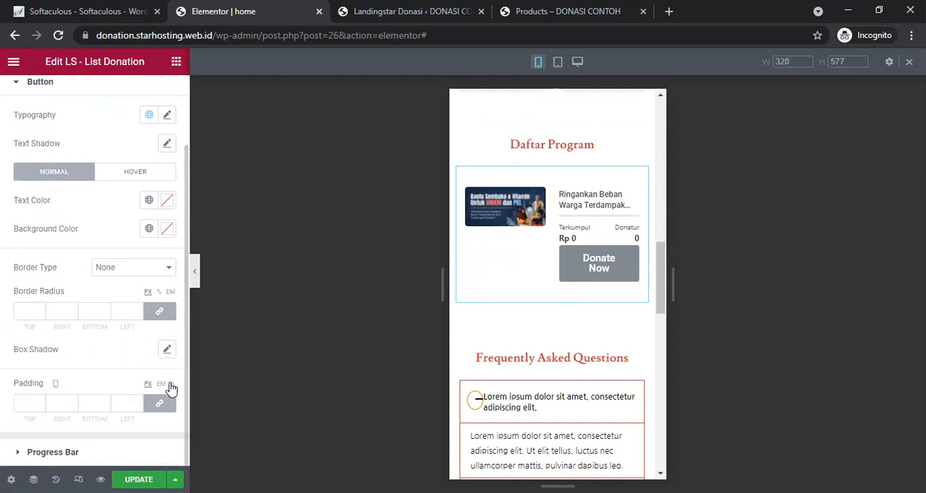
{"action": "left_click", "coordinate": [39, 404]}
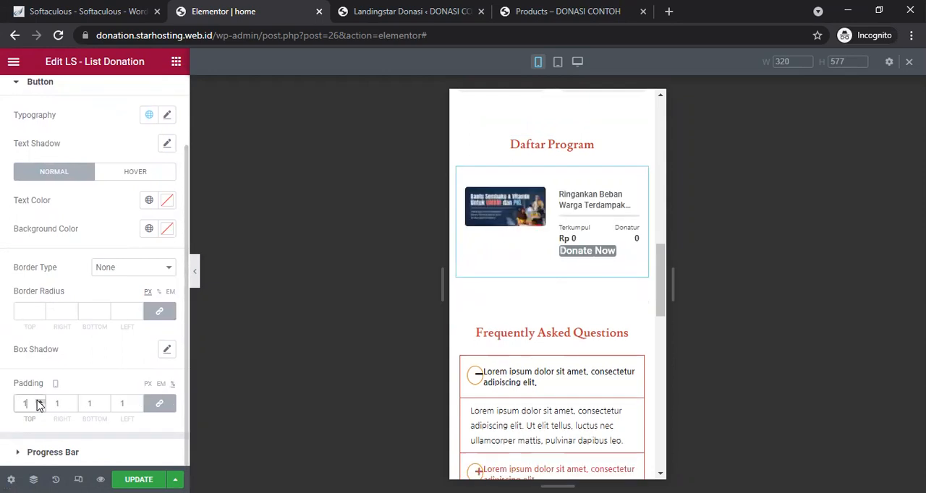
{"action": "type", "text": "3"}
{"action": "left_click", "coordinate": [39, 402]}
{"action": "left_click", "coordinate": [39, 403]}
{"action": "left_click", "coordinate": [39, 402]}
{"action": "left_click", "coordinate": [39, 402]}
{"action": "left_click", "coordinate": [39, 402]}
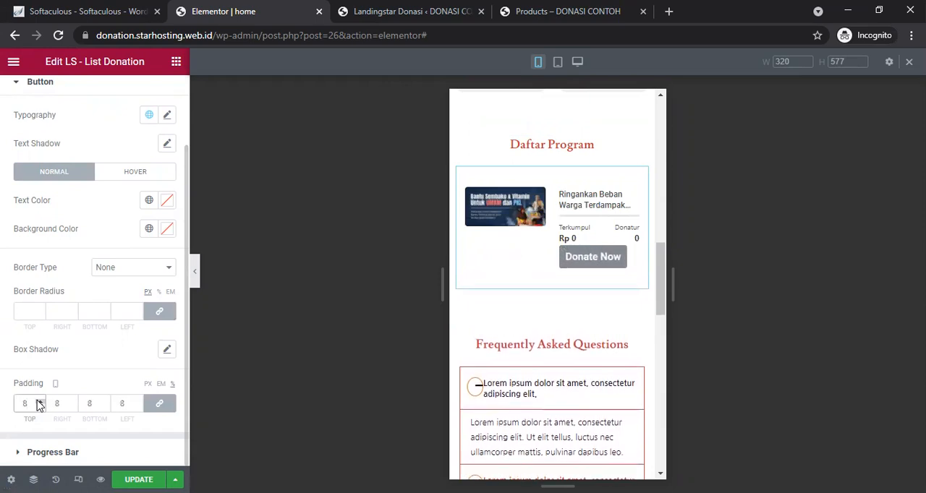
{"action": "left_click", "coordinate": [40, 407]}
{"action": "left_click", "coordinate": [40, 408]}
{"action": "left_click", "coordinate": [40, 407]}
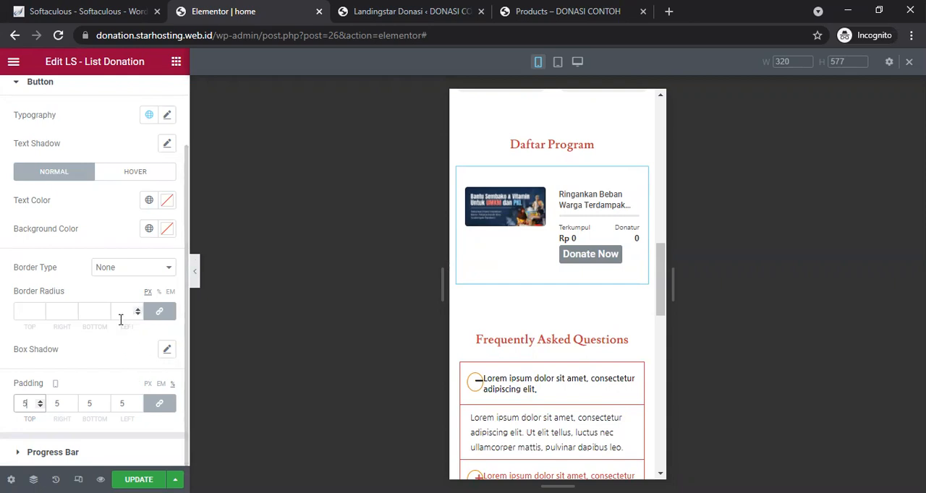
Step: Set the button's background colour to #E0B321 and update the page
{"action": "left_click", "coordinate": [167, 229]}
{"action": "left_click", "coordinate": [115, 402]}
{"action": "left_click", "coordinate": [228, 291]}
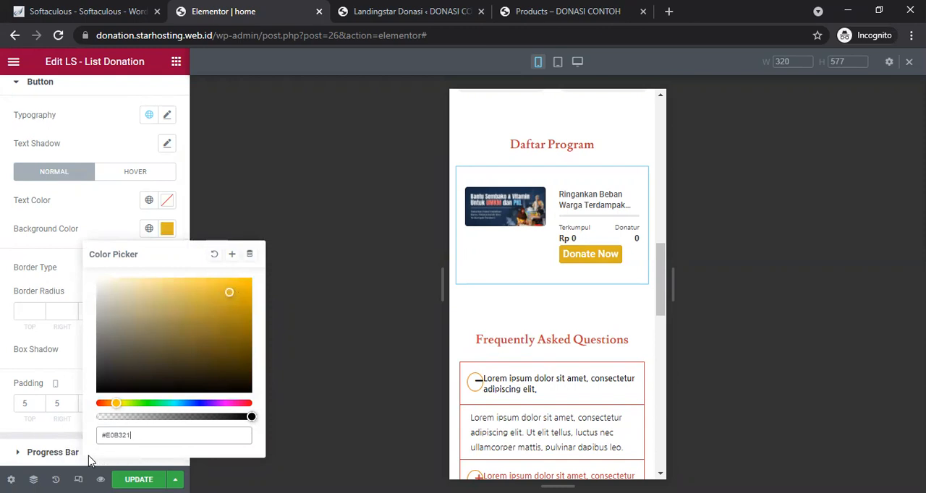
{"action": "left_click", "coordinate": [138, 479]}
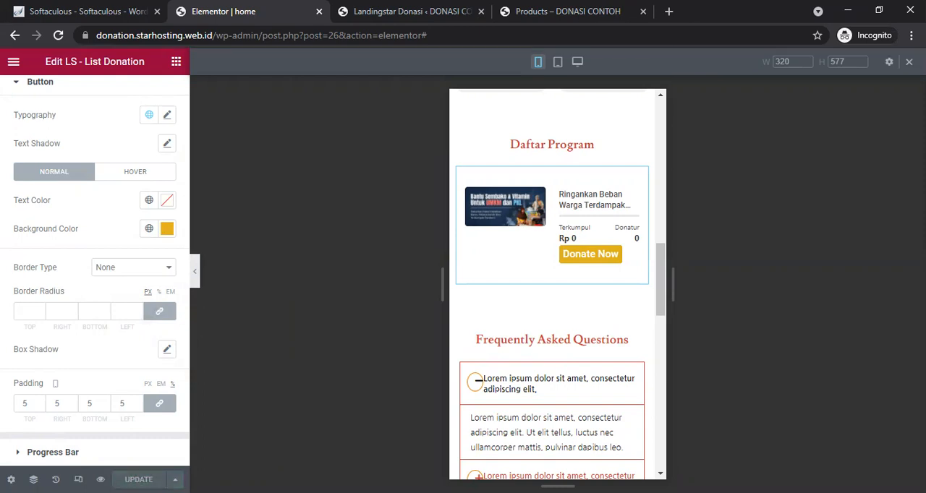
Step: Make the bottom navigation bar section sticky at the bottom of the page and save the page
{"action": "scroll", "coordinate": [653, 368], "scroll_direction": "down", "scroll_amount": 10}
{"action": "scroll", "coordinate": [649, 410], "scroll_direction": "down", "scroll_amount": 2}
{"action": "scroll", "coordinate": [655, 384], "scroll_direction": "up", "scroll_amount": 2}
{"action": "scroll", "coordinate": [656, 372], "scroll_direction": "down", "scroll_amount": 2}
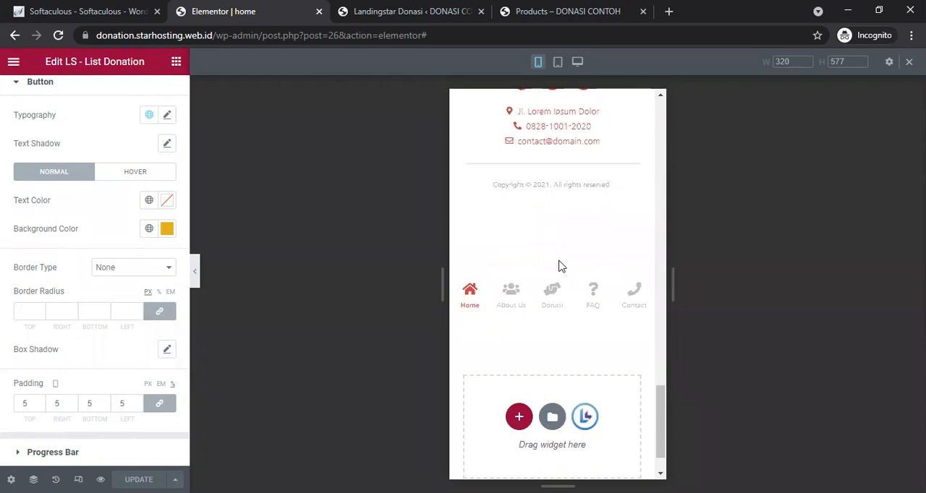
{"action": "mouse_move", "coordinate": [552, 291]}
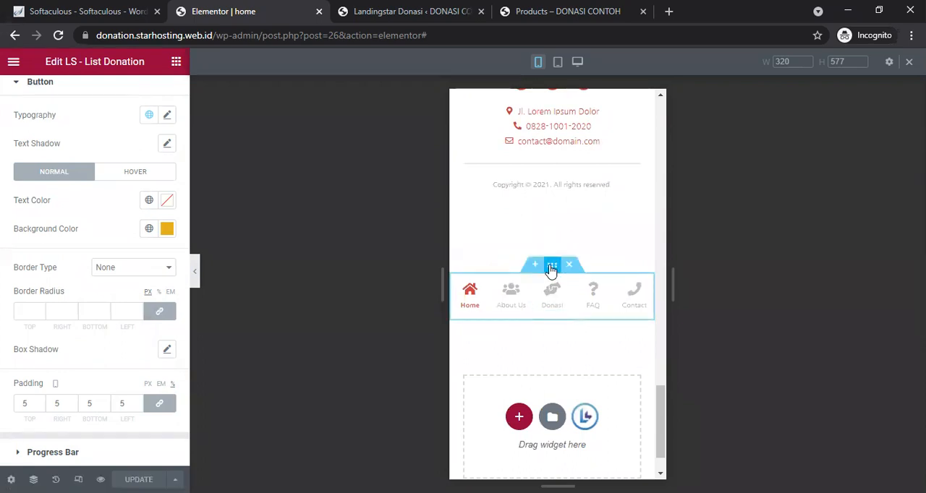
{"action": "left_click", "coordinate": [552, 266]}
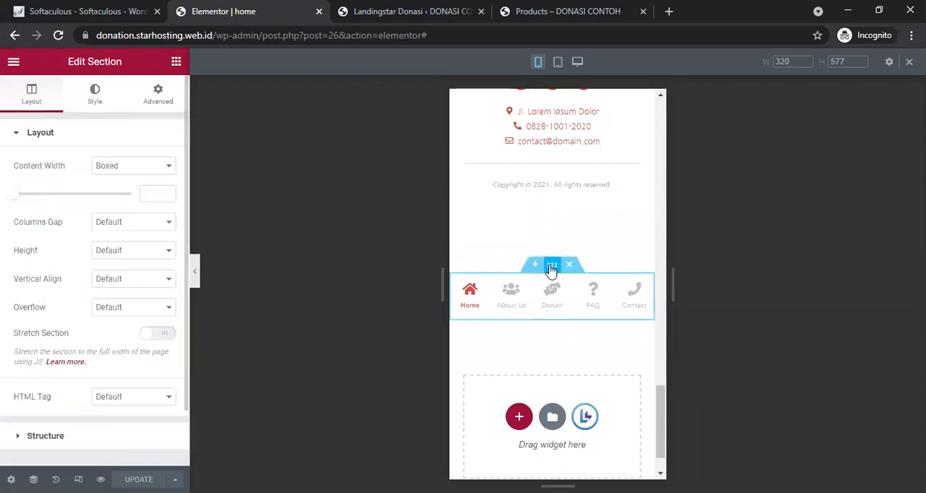
{"action": "left_click", "coordinate": [156, 101]}
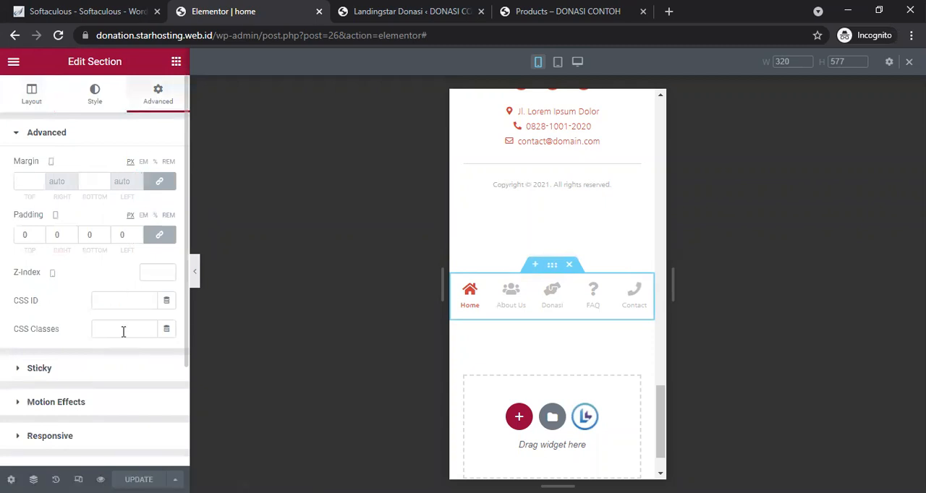
{"action": "left_click", "coordinate": [121, 375]}
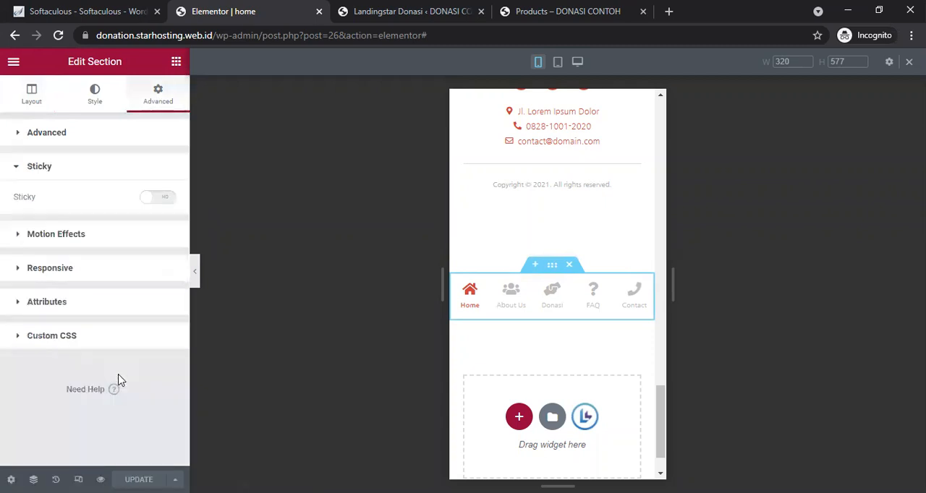
{"action": "left_click", "coordinate": [159, 199]}
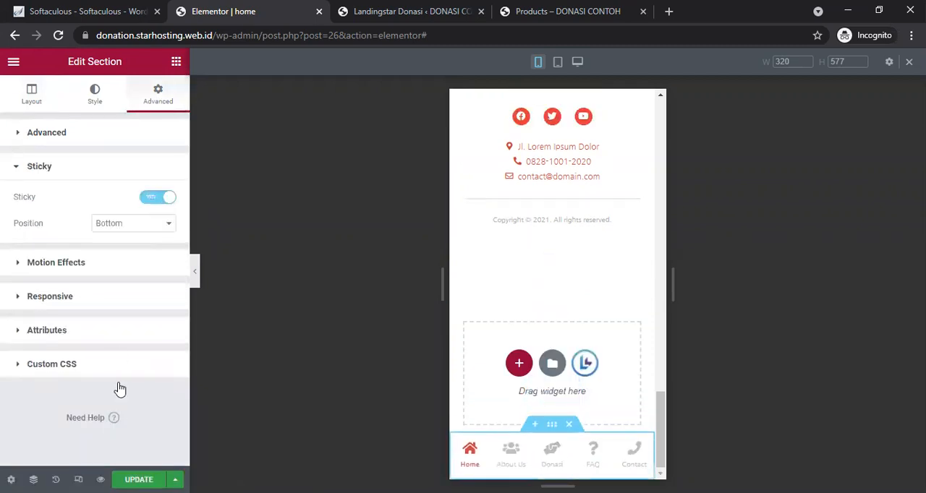
{"action": "key", "text": "ctrl+s"}
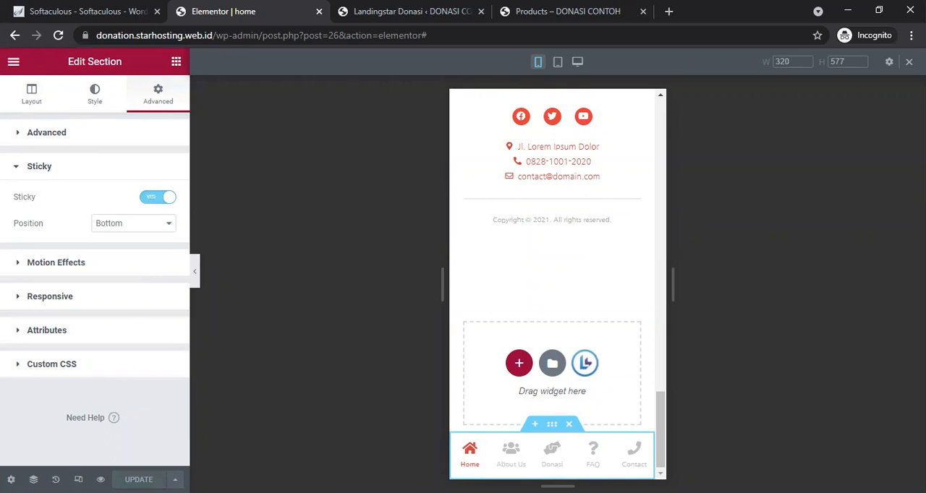
Step: Preview the homepage and inspect it in a mobile device view, scrolling to the Daftar Program list
{"action": "left_click", "coordinate": [101, 479]}
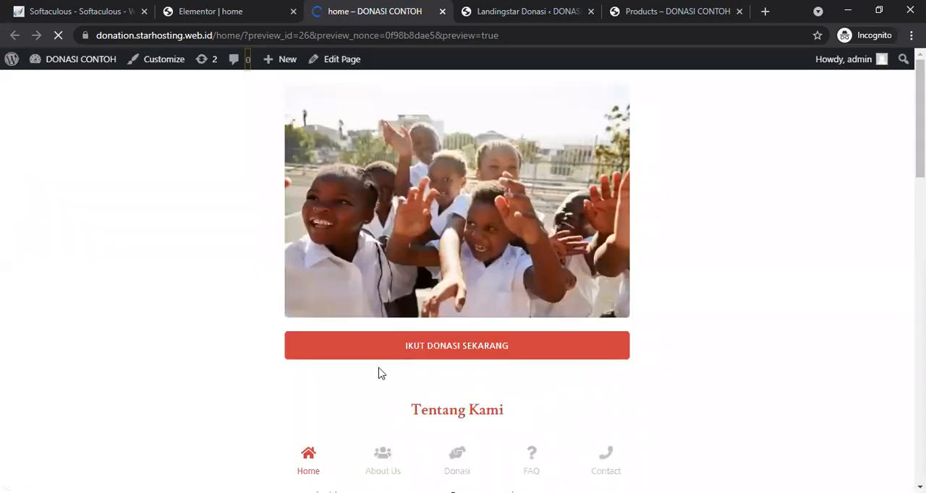
{"action": "scroll", "coordinate": [381, 373], "scroll_direction": "down", "scroll_amount": 15}
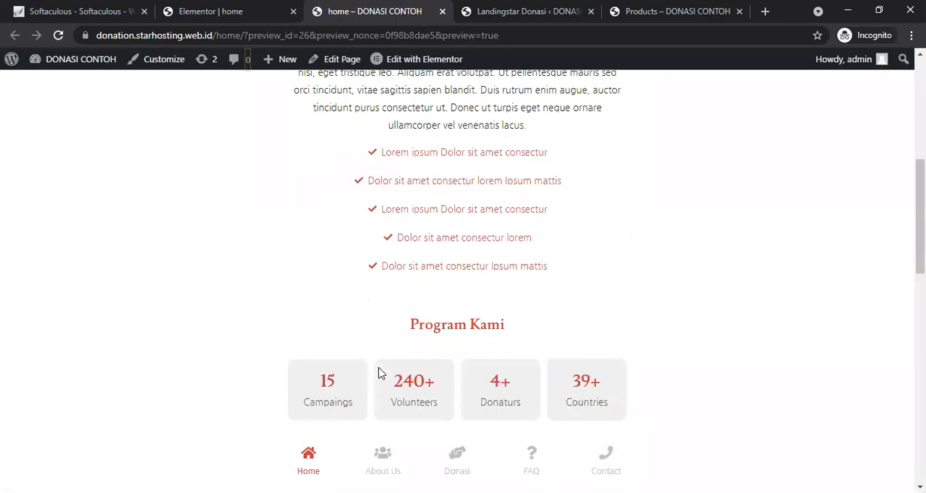
{"action": "scroll", "coordinate": [378, 373], "scroll_direction": "up", "scroll_amount": 2}
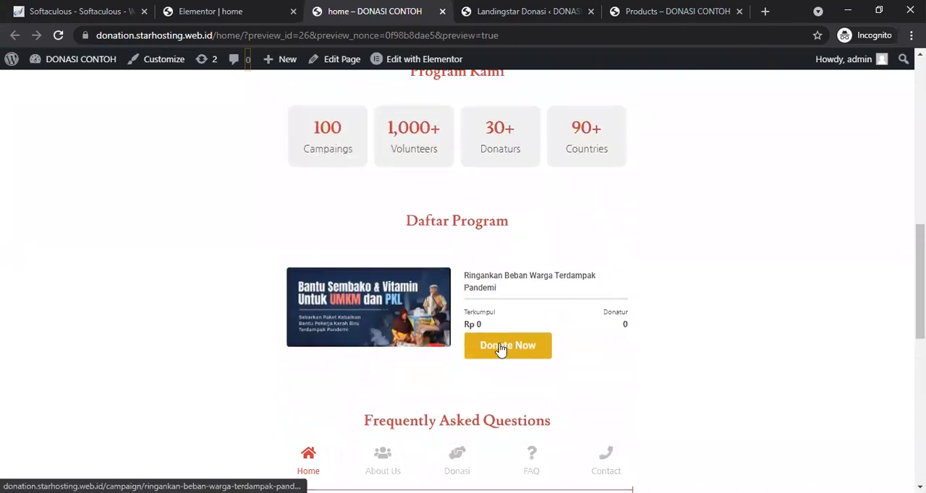
{"action": "right_click", "coordinate": [736, 293]}
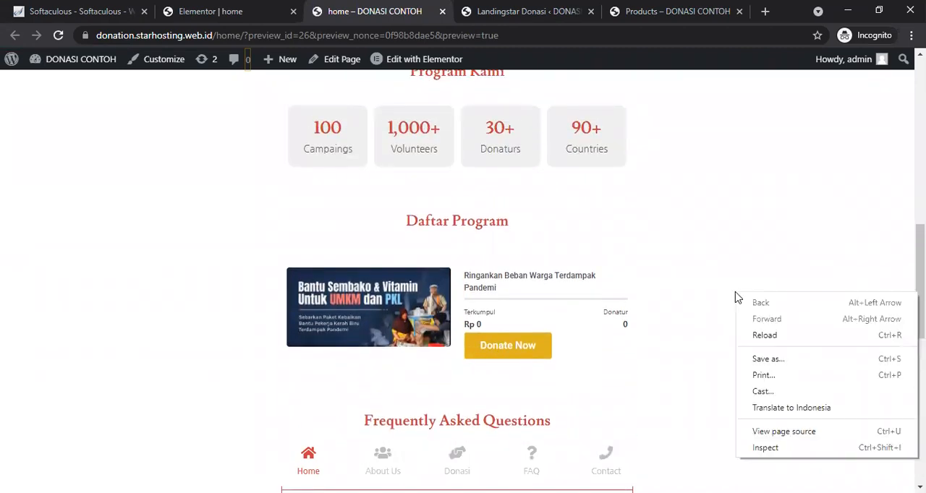
{"action": "left_click", "coordinate": [779, 446]}
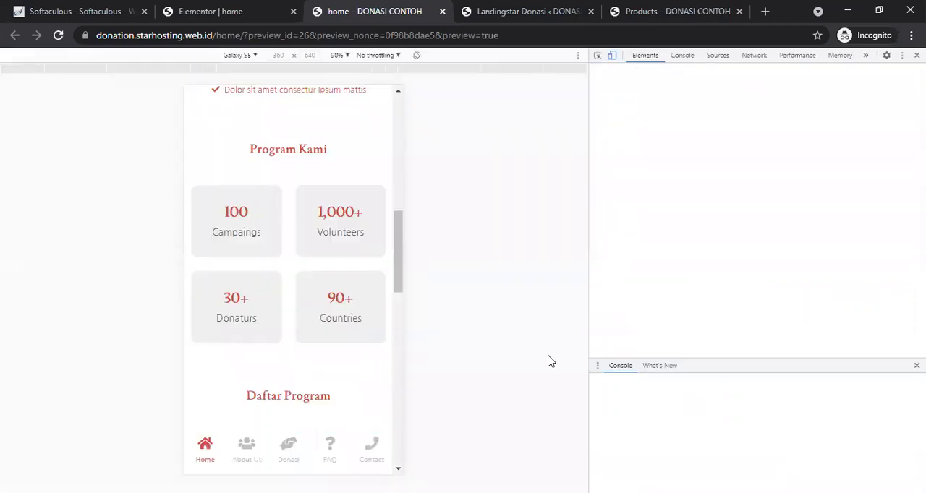
{"action": "left_click_drag", "start_coordinate": [373, 315], "coordinate": [372, 231]}
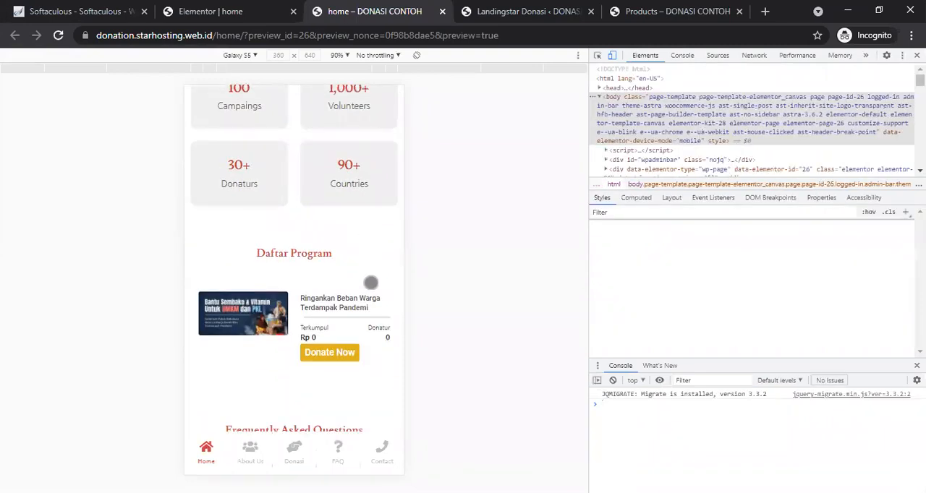
{"action": "key", "text": "ctrl+shift+c"}
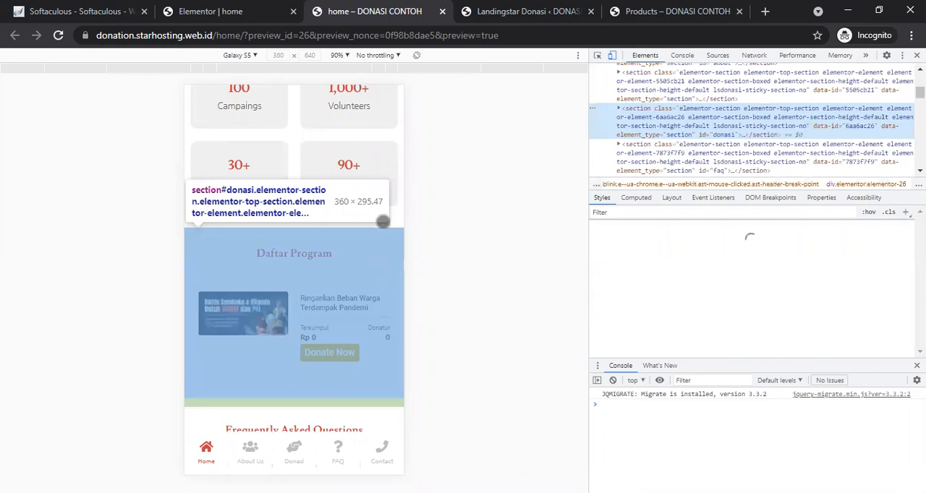
{"action": "left_click", "coordinate": [381, 220]}
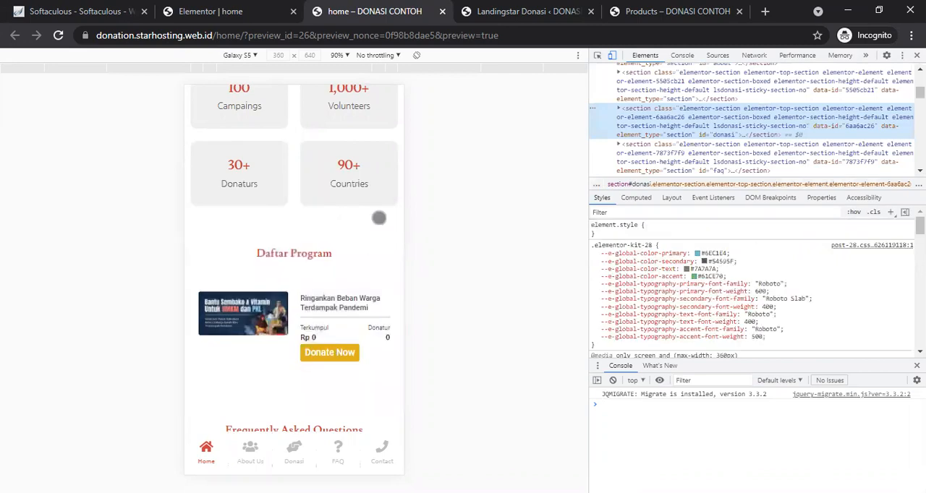
{"action": "scroll", "coordinate": [379, 218], "scroll_direction": "down", "scroll_amount": 2}
{"action": "scroll", "coordinate": [371, 253], "scroll_direction": "down", "scroll_amount": 3}
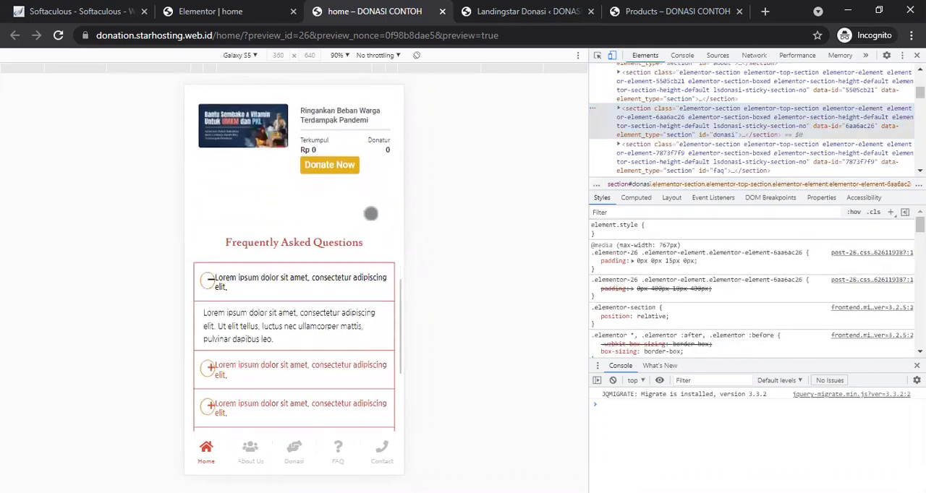
{"action": "scroll", "coordinate": [369, 255], "scroll_direction": "up", "scroll_amount": 1}
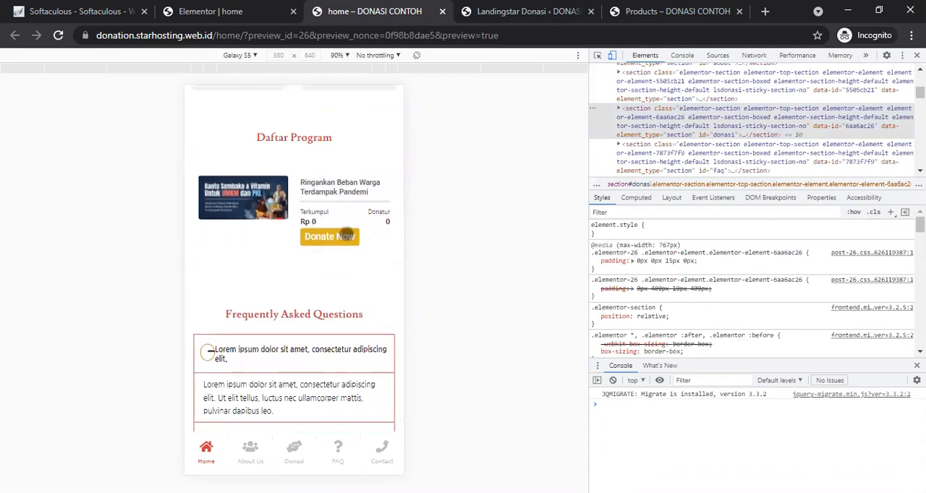
Step: Open the listed campaign from its Donate Now button and browse its description and donor tabs
{"action": "left_click", "coordinate": [345, 238]}
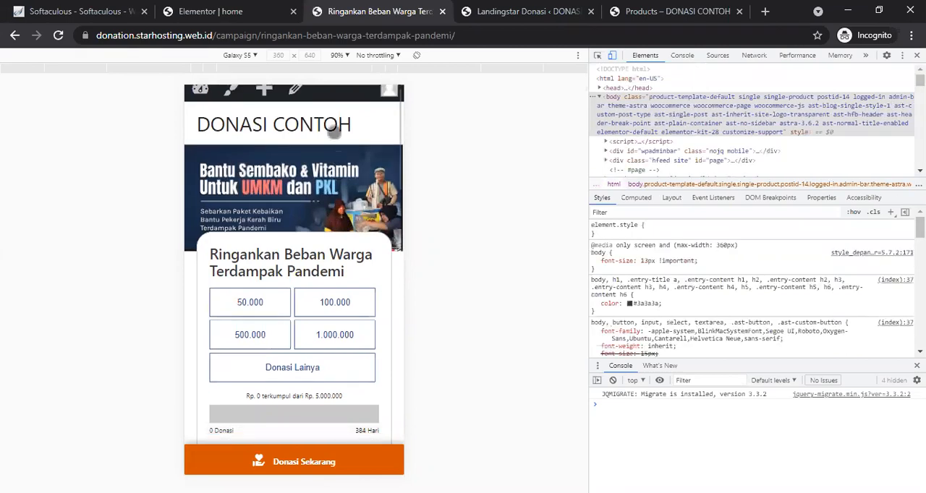
{"action": "scroll", "coordinate": [351, 327], "scroll_direction": "down", "scroll_amount": 3}
{"action": "scroll", "coordinate": [337, 181], "scroll_direction": "down", "scroll_amount": 2}
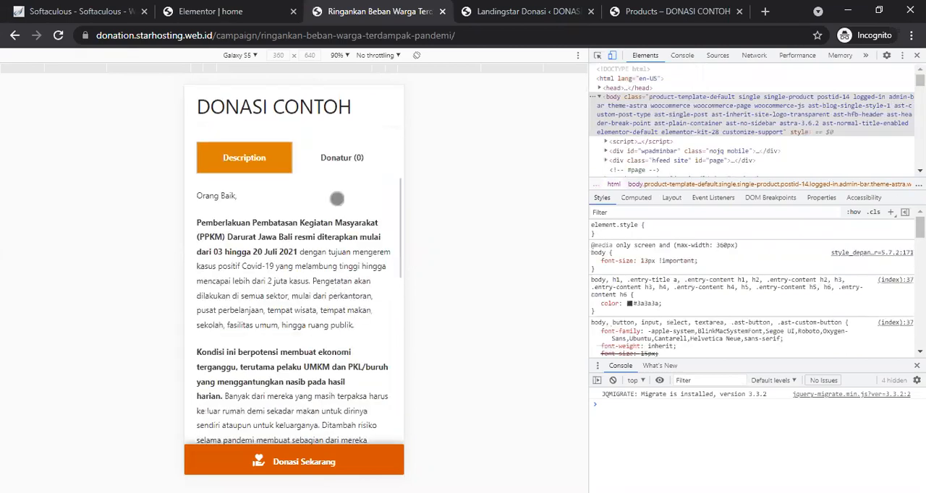
{"action": "scroll", "coordinate": [338, 321], "scroll_direction": "down", "scroll_amount": 1}
{"action": "scroll", "coordinate": [343, 194], "scroll_direction": "up", "scroll_amount": 1}
{"action": "left_click", "coordinate": [344, 195]}
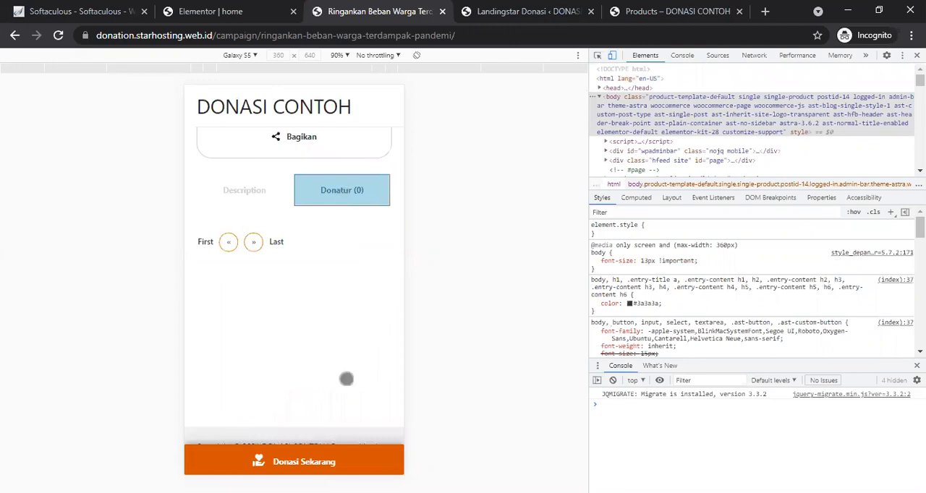
{"action": "scroll", "coordinate": [331, 384], "scroll_direction": "up", "scroll_amount": 5}
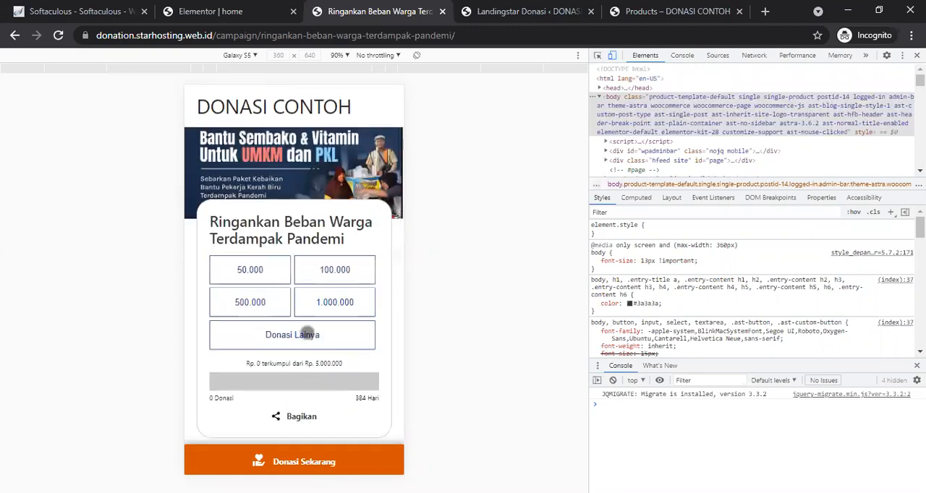
Step: Choose a custom donation amount of 900000 for the campaign and proceed to donate
{"action": "left_click", "coordinate": [306, 343]}
{"action": "left_click", "coordinate": [294, 373]}
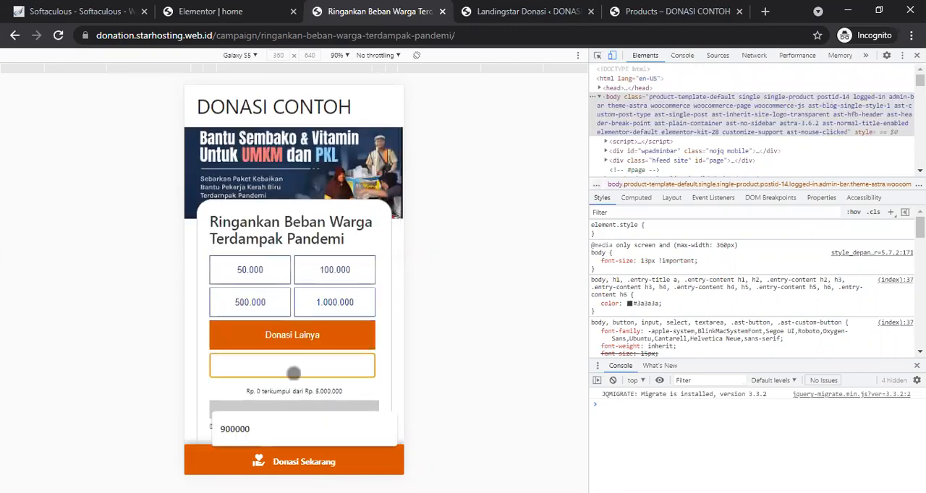
{"action": "left_click", "coordinate": [273, 430]}
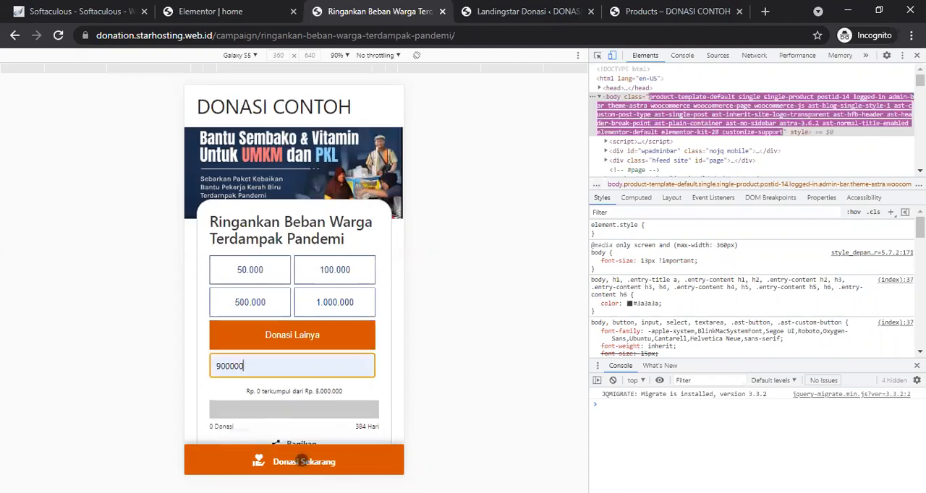
{"action": "left_click", "coordinate": [302, 461]}
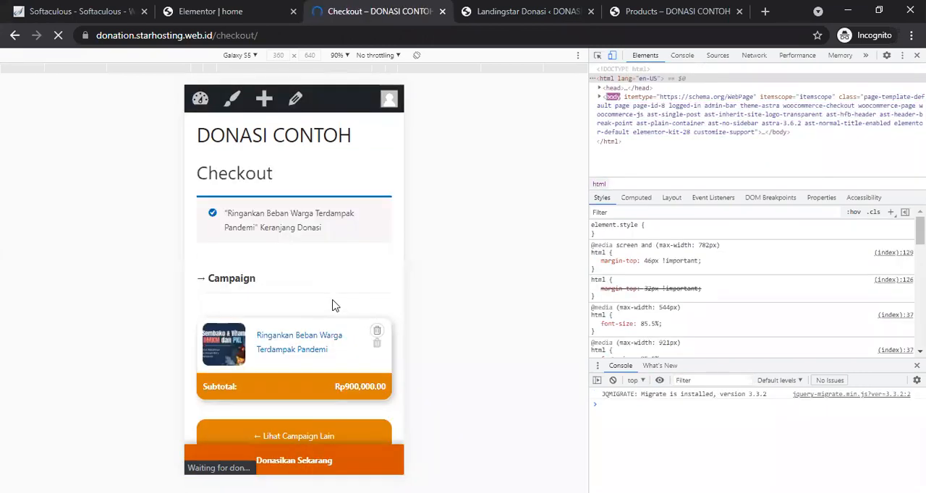
Step: Pick Alfamidi as the payment method on the checkout page and submit the donation
{"action": "scroll", "coordinate": [333, 304], "scroll_direction": "down", "scroll_amount": 1}
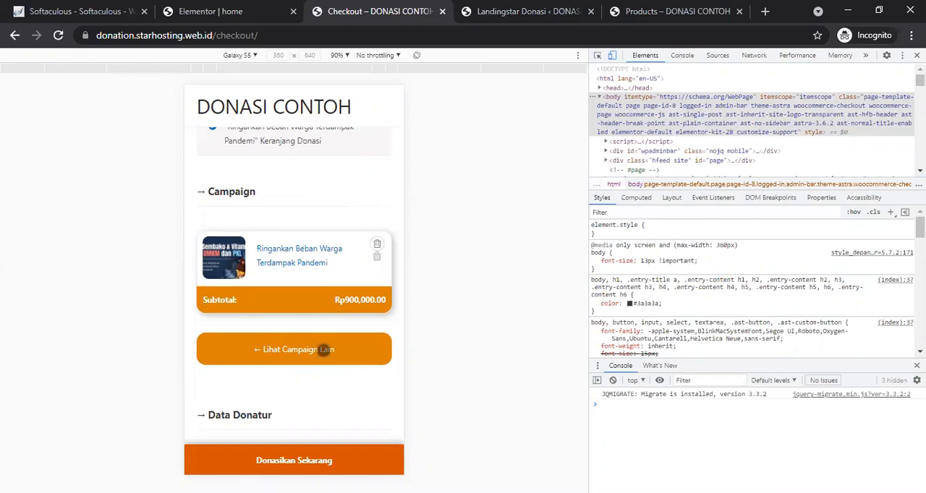
{"action": "right_click", "coordinate": [325, 349]}
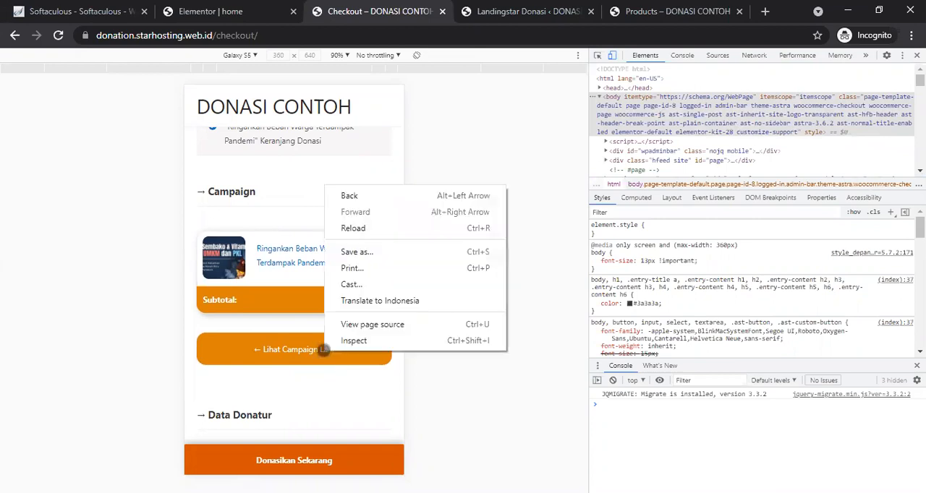
{"action": "left_click", "coordinate": [327, 411]}
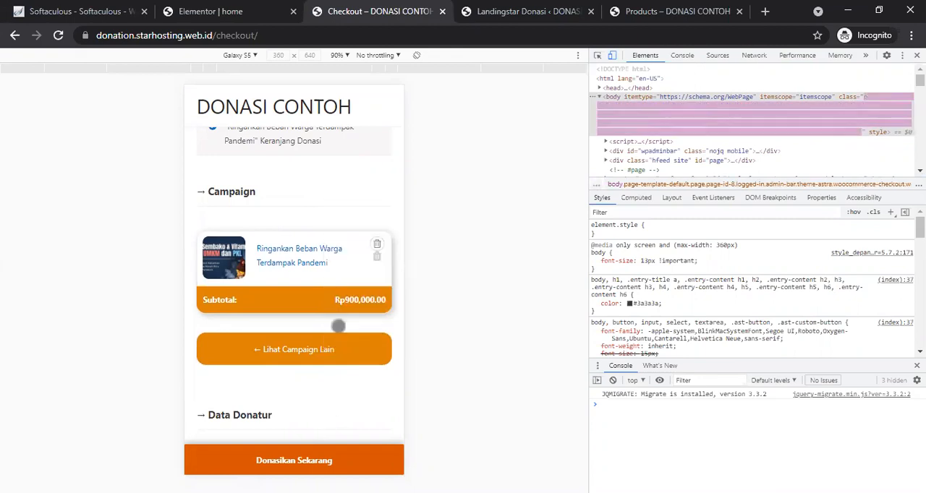
{"action": "scroll", "coordinate": [325, 382], "scroll_direction": "down", "scroll_amount": 1}
{"action": "scroll", "coordinate": [324, 370], "scroll_direction": "down", "scroll_amount": 2}
{"action": "left_click_drag", "start_coordinate": [309, 318], "coordinate": [319, 213]}
{"action": "left_click_drag", "start_coordinate": [321, 381], "coordinate": [314, 235]}
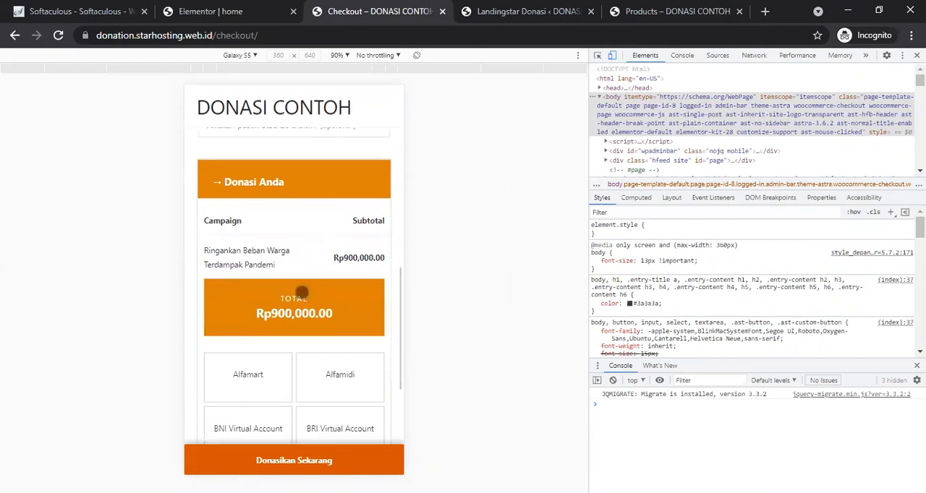
{"action": "left_click_drag", "start_coordinate": [345, 395], "coordinate": [352, 245]}
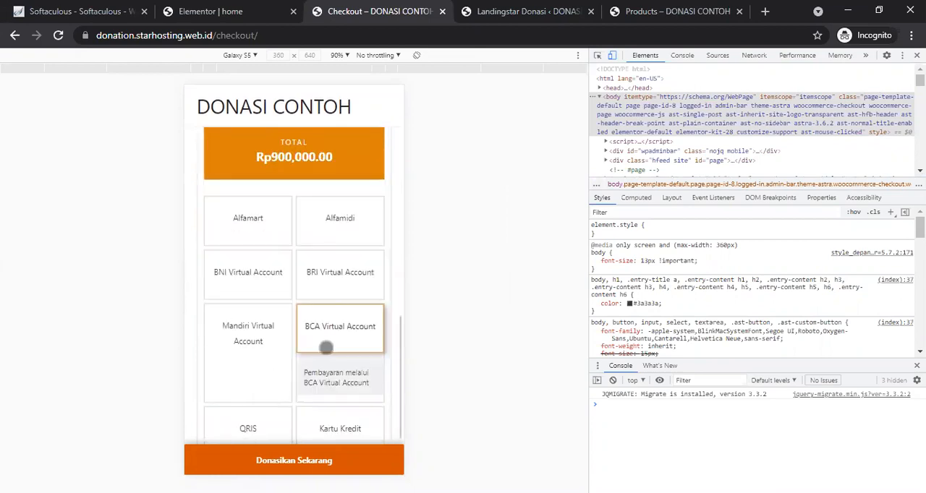
{"action": "left_click", "coordinate": [337, 226]}
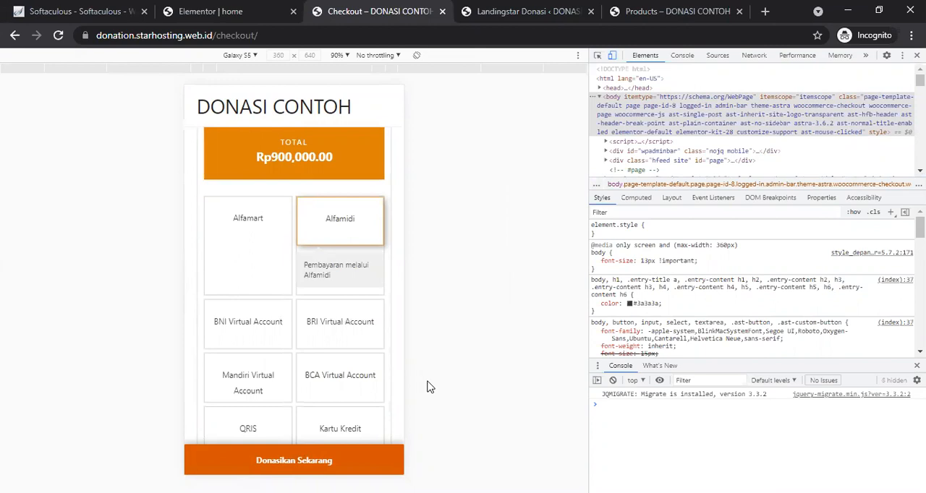
{"action": "left_click_drag", "start_coordinate": [362, 378], "coordinate": [361, 231]}
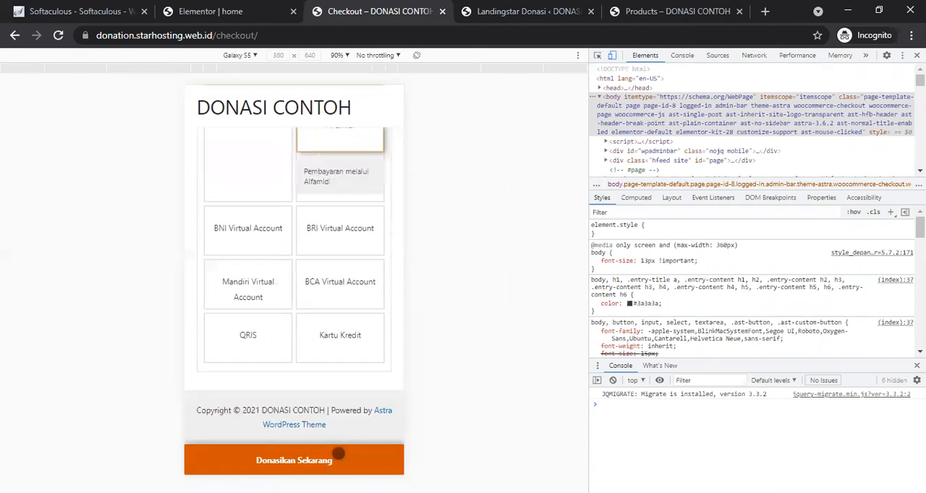
{"action": "left_click", "coordinate": [298, 470]}
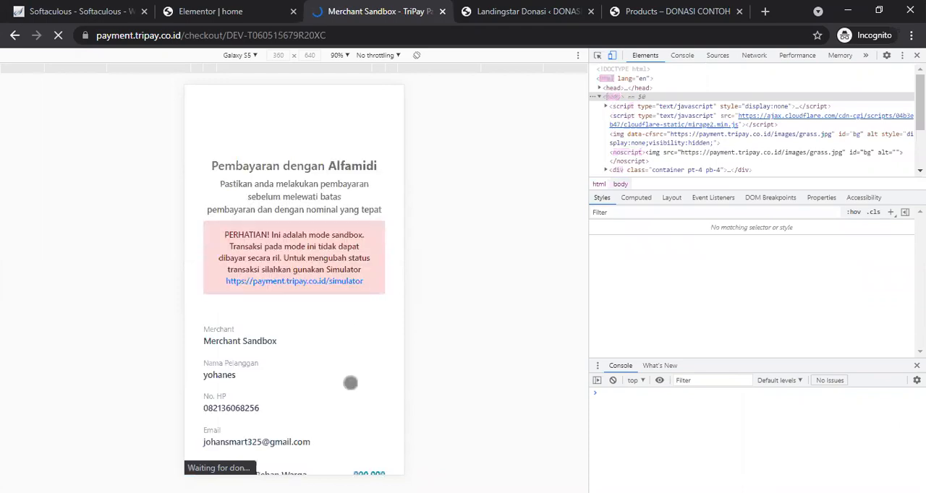
Step: Review the TriPay payment instructions page for the donation
{"action": "scroll", "coordinate": [350, 382], "scroll_direction": "down", "scroll_amount": 4}
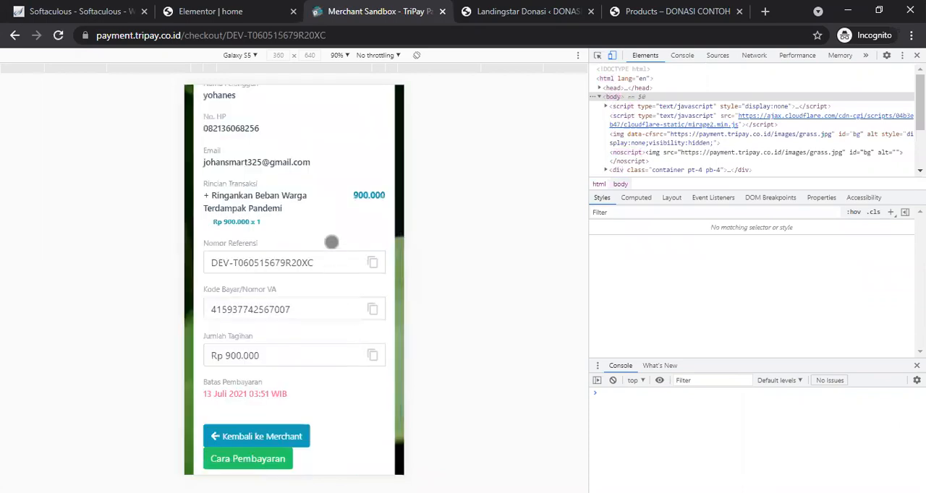
{"action": "scroll", "coordinate": [332, 243], "scroll_direction": "down", "scroll_amount": 2}
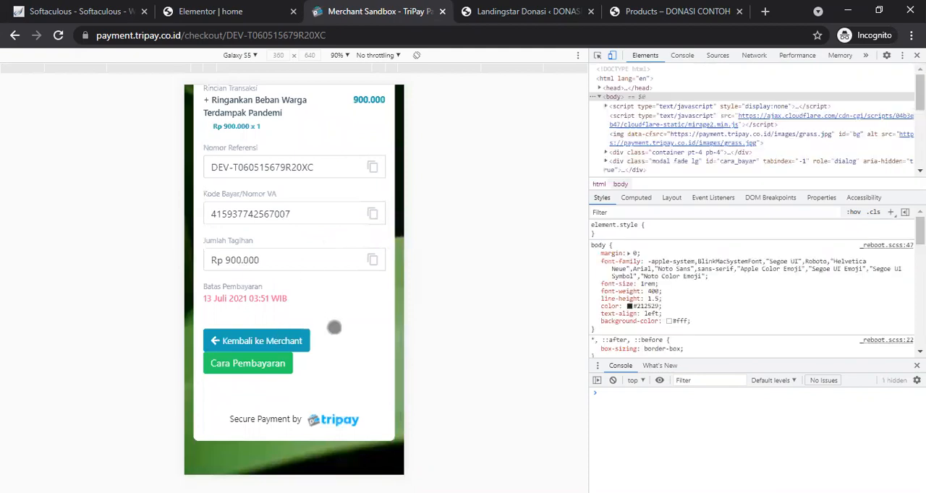
{"action": "scroll", "coordinate": [339, 362], "scroll_direction": "up", "scroll_amount": 2}
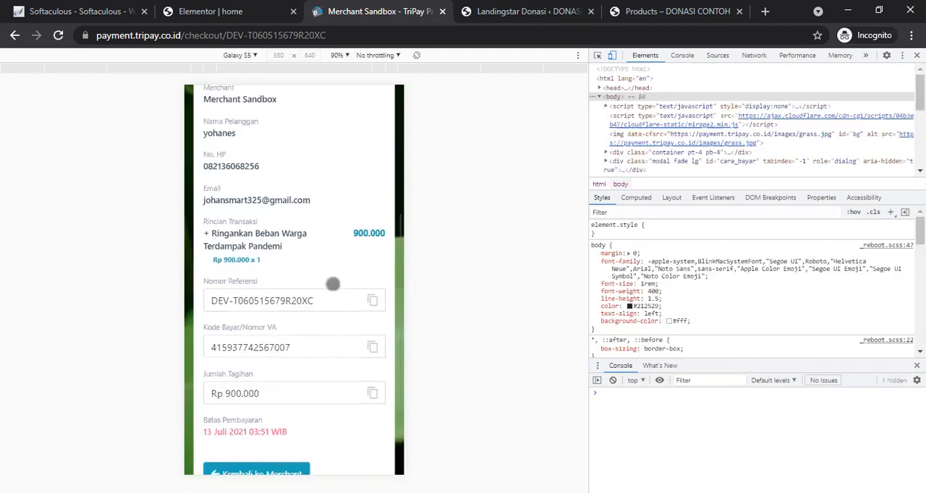
Step: Return from the payment instructions to the merchant's thank-you page and open the list of other campaigns
{"action": "scroll", "coordinate": [332, 285], "scroll_direction": "down", "scroll_amount": 2}
{"action": "left_click", "coordinate": [279, 341]}
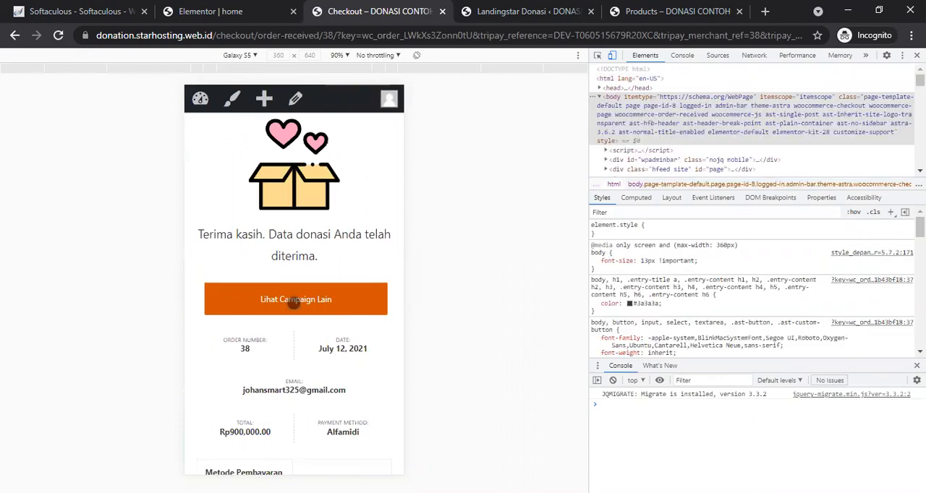
{"action": "left_click", "coordinate": [293, 303]}
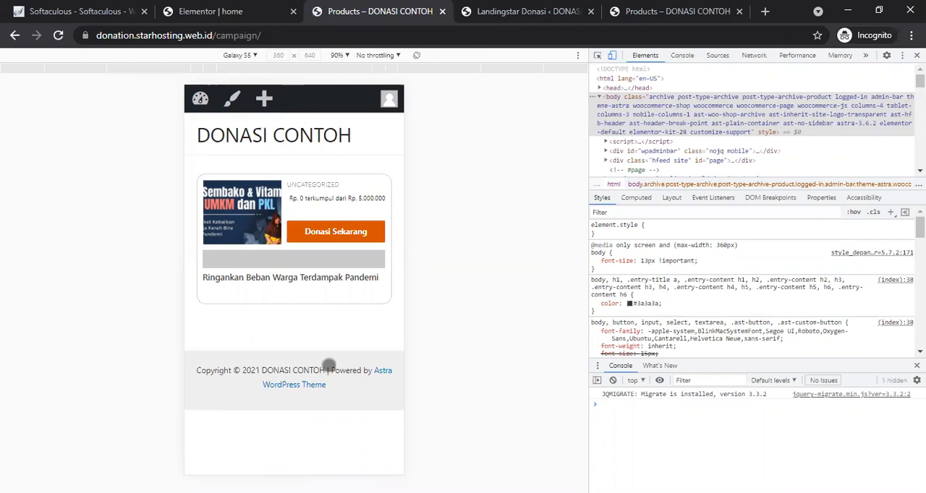
Step: Leave the Elementor editor for the dashboard and set the site's homepage to the static page home in Reading Settings, saving the change
{"action": "left_click", "coordinate": [191, 9]}
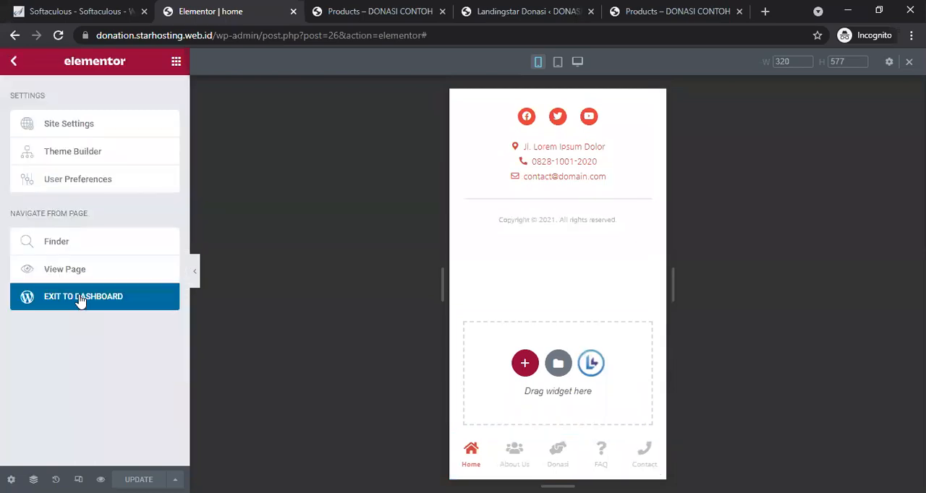
{"action": "left_click", "coordinate": [79, 300]}
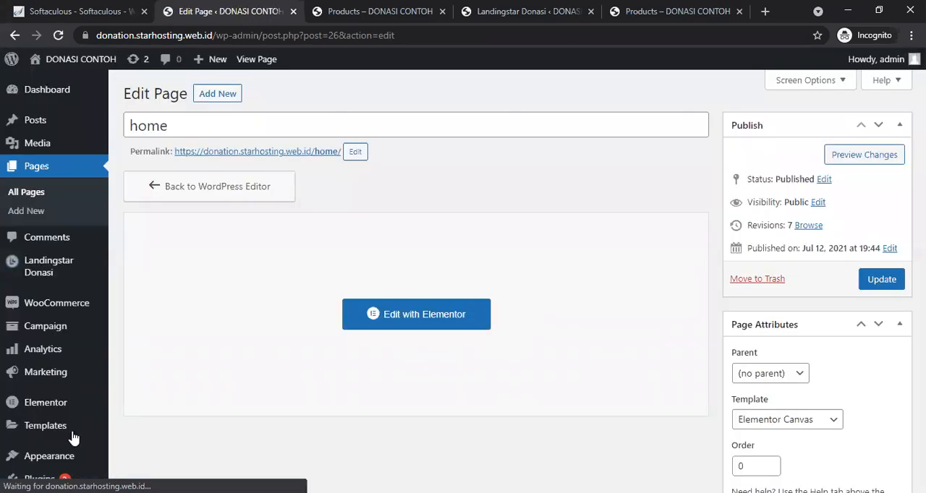
{"action": "scroll", "coordinate": [60, 385], "scroll_direction": "down", "scroll_amount": 3}
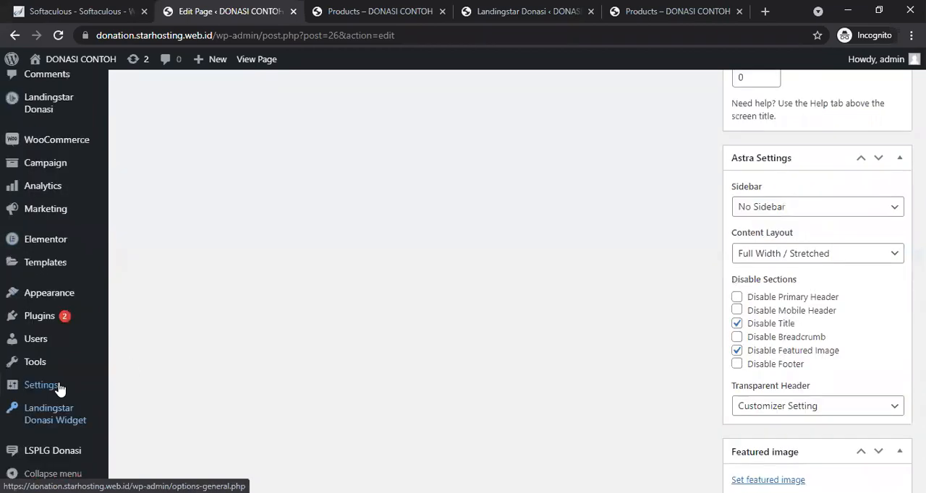
{"action": "mouse_move", "coordinate": [43, 385]}
{"action": "left_click", "coordinate": [145, 382]}
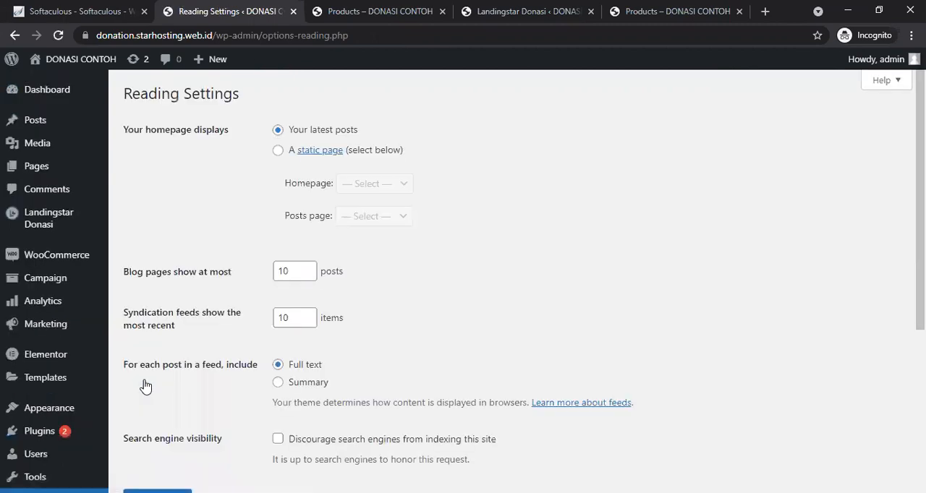
{"action": "left_click", "coordinate": [279, 150]}
{"action": "left_click", "coordinate": [362, 190]}
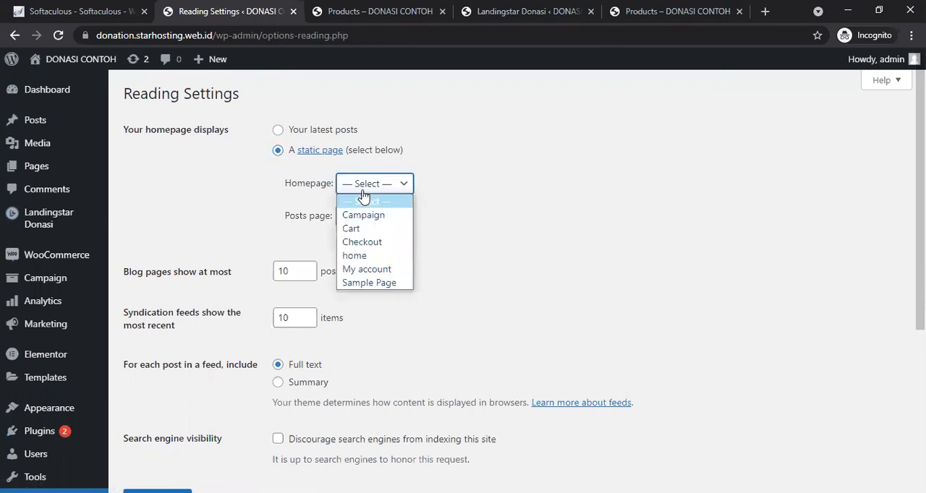
{"action": "left_click", "coordinate": [371, 257]}
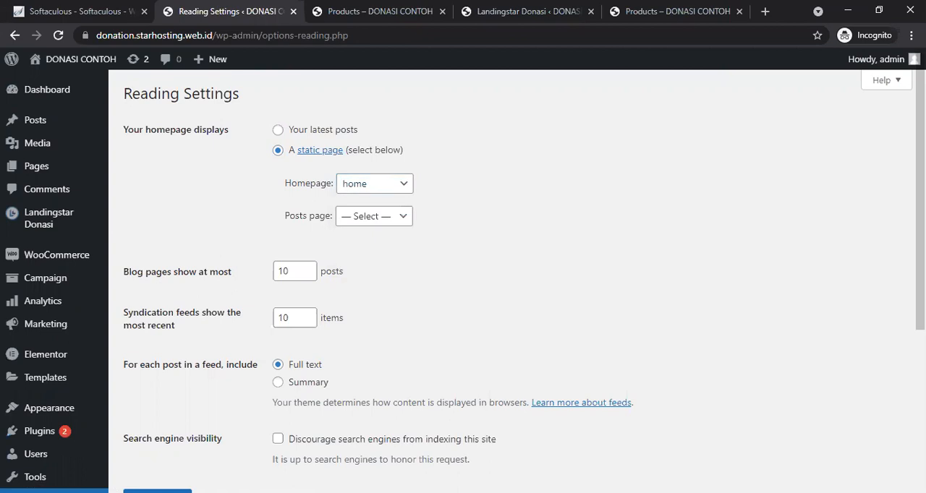
{"action": "scroll", "coordinate": [300, 446], "scroll_direction": "down", "scroll_amount": 4}
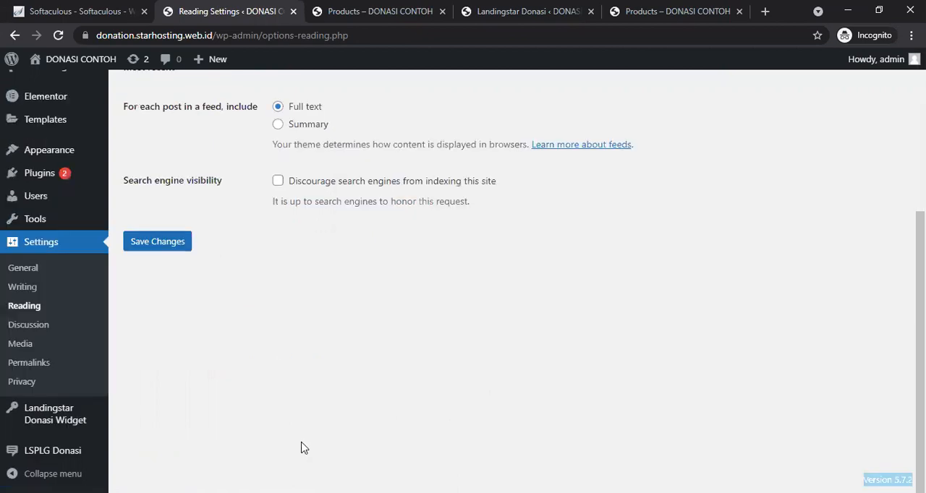
{"action": "left_click", "coordinate": [142, 247]}
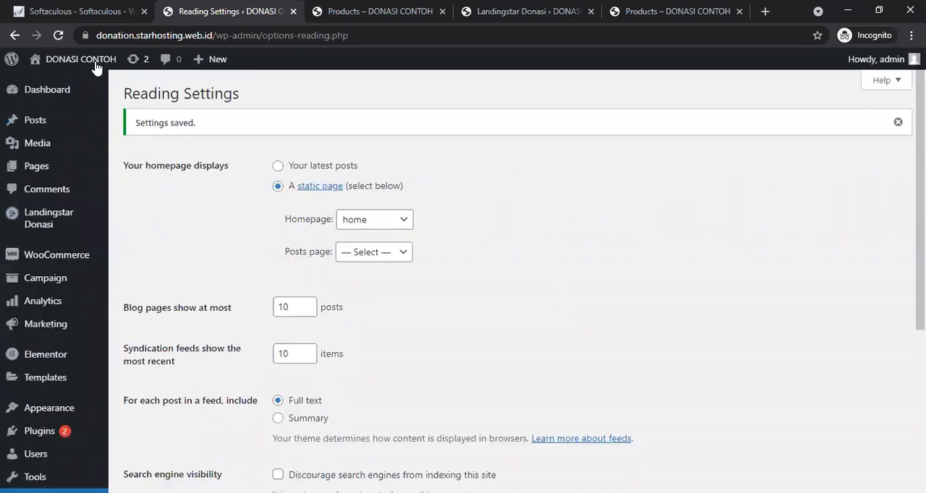
Step: Visit the live site and scroll through the new homepage's sections
{"action": "mouse_move", "coordinate": [72, 62]}
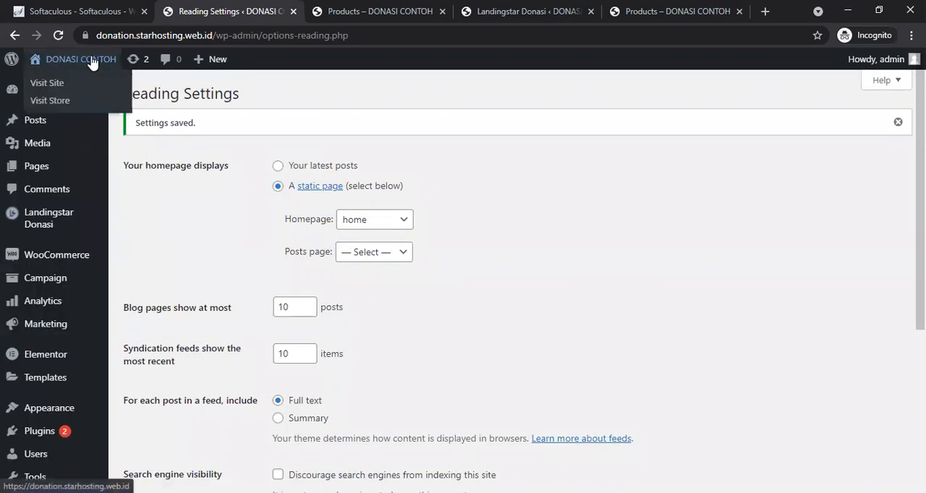
{"action": "left_click", "coordinate": [60, 88]}
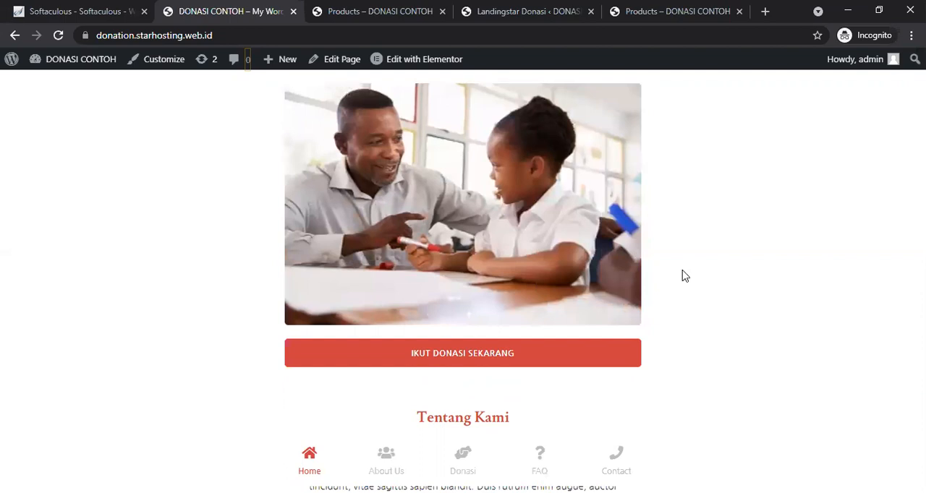
{"action": "scroll", "coordinate": [684, 275], "scroll_direction": "down", "scroll_amount": 5}
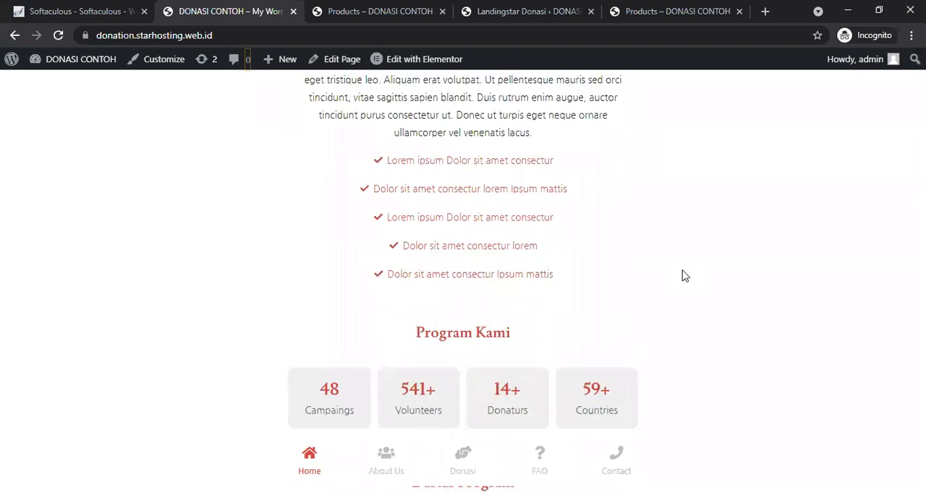
{"action": "scroll", "coordinate": [684, 275], "scroll_direction": "down", "scroll_amount": 8}
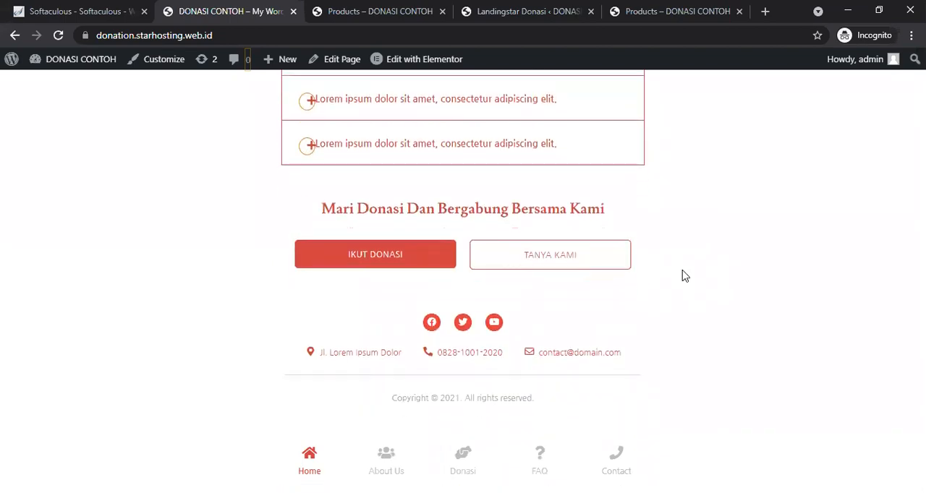
{"action": "scroll", "coordinate": [684, 275], "scroll_direction": "up", "scroll_amount": 5}
{"action": "scroll", "coordinate": [684, 276], "scroll_direction": "up", "scroll_amount": 10}
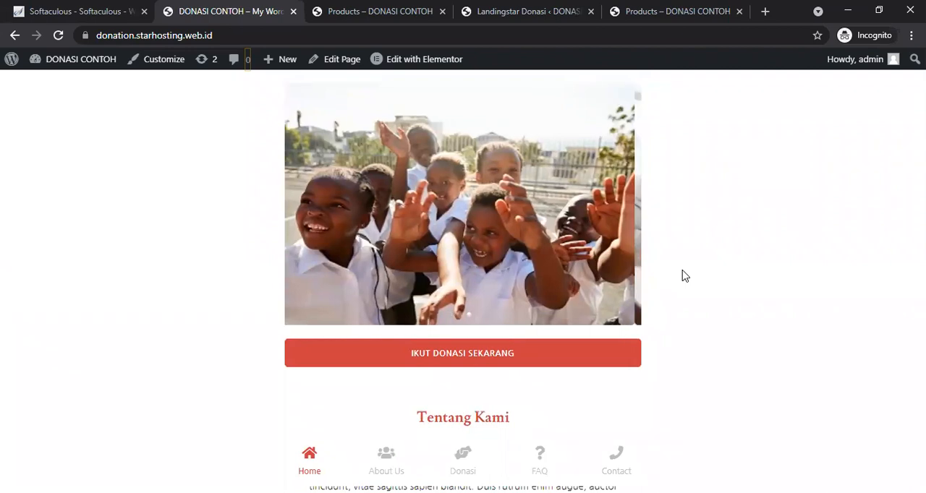
{"action": "scroll", "coordinate": [684, 275], "scroll_direction": "down", "scroll_amount": 10}
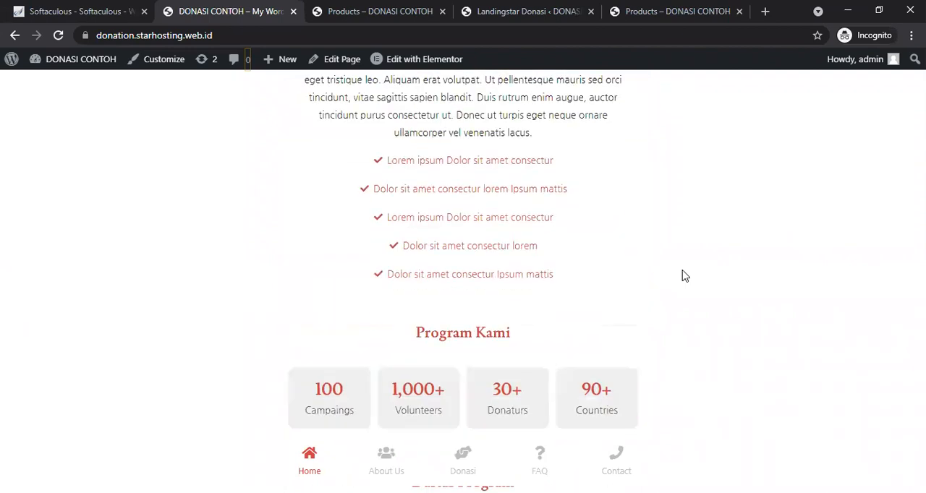
{"action": "scroll", "coordinate": [684, 276], "scroll_direction": "up", "scroll_amount": 5}
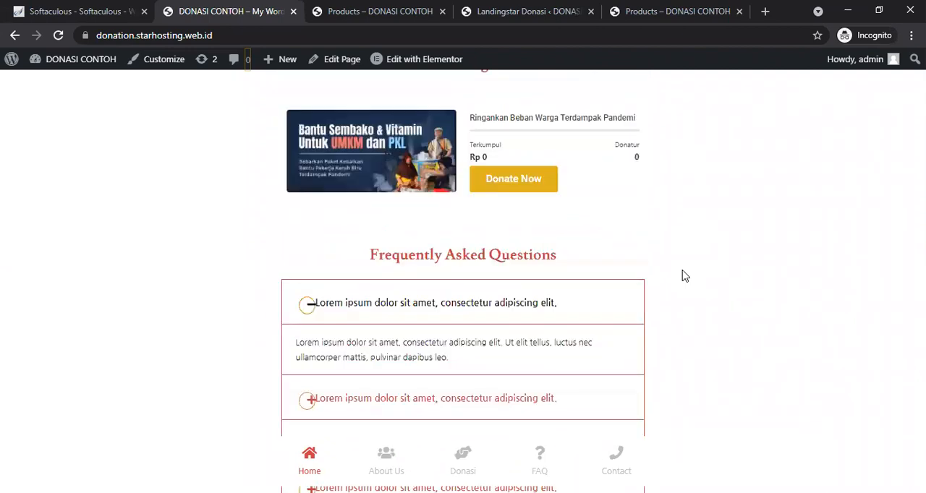